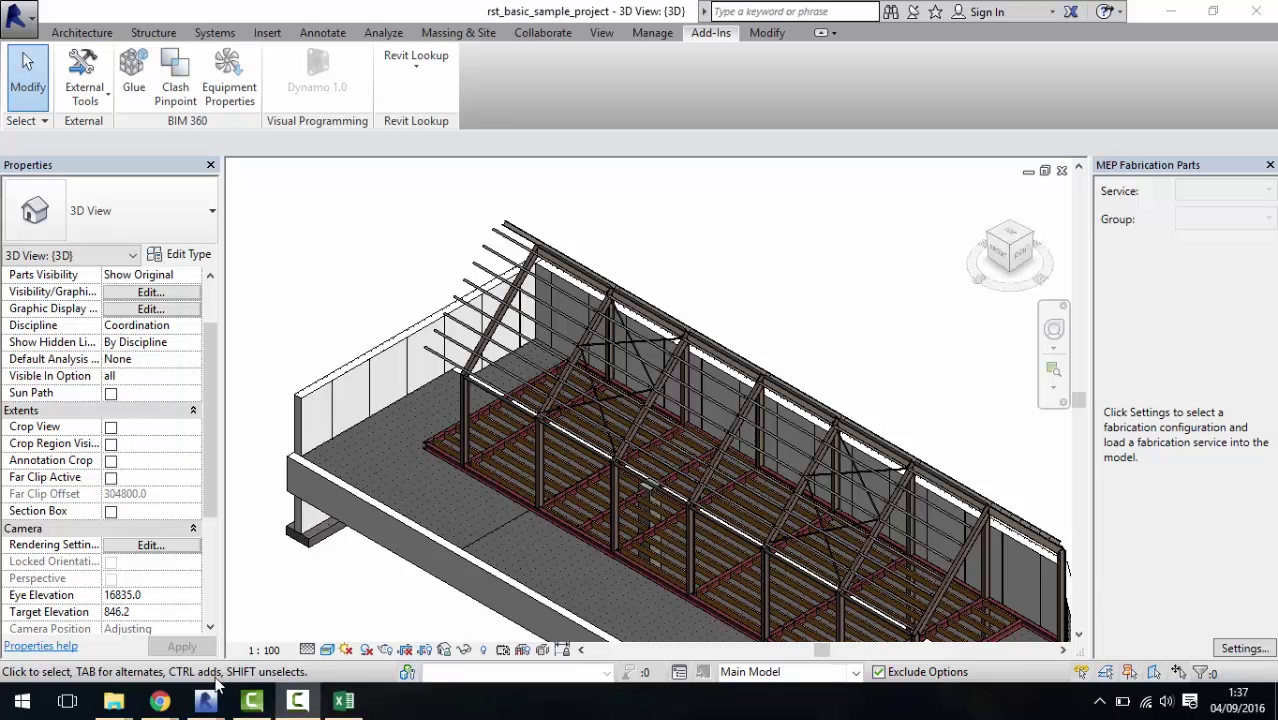
Launch Dynamo 1.0 from Revit's Add-Ins tab for the structural sample project.
{"action": "mouse_move", "coordinate": [205, 701]}
{"action": "left_click", "coordinate": [246, 644]}
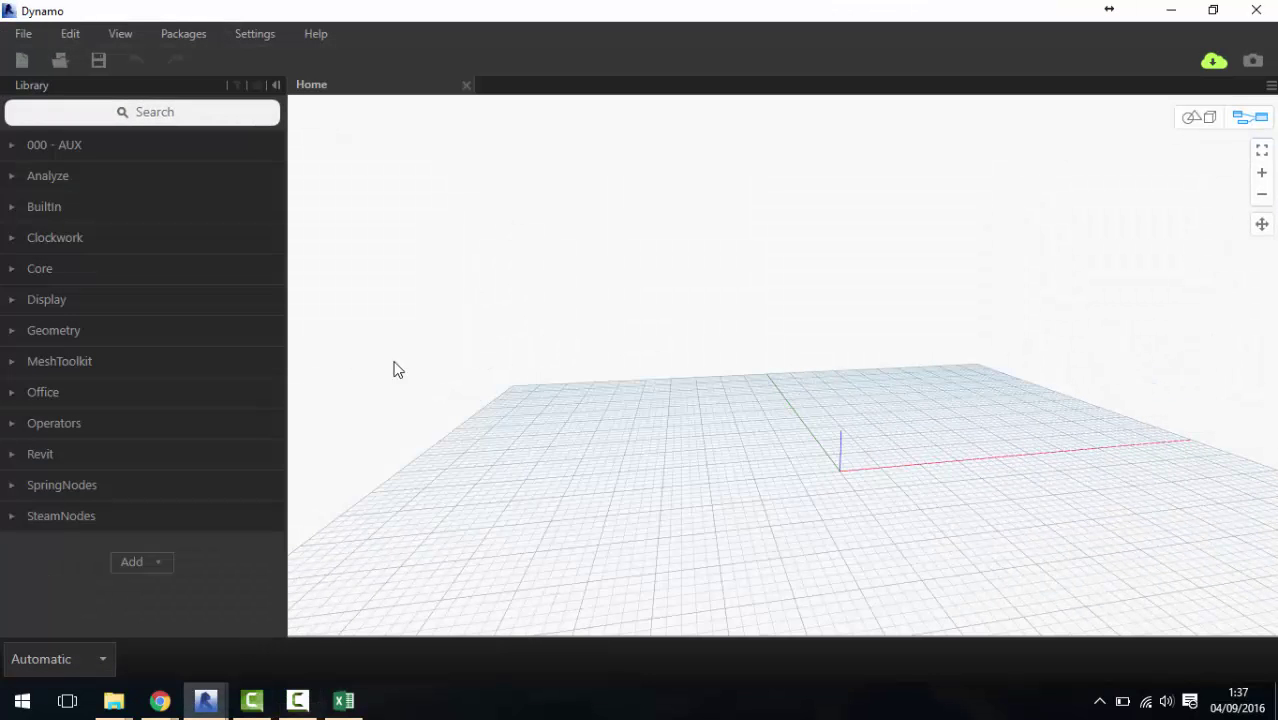
Add an Excel.ReadFromFile node to the Dynamo canvas.
{"action": "left_click", "coordinate": [219, 117]}
{"action": "type", "text": "read"}
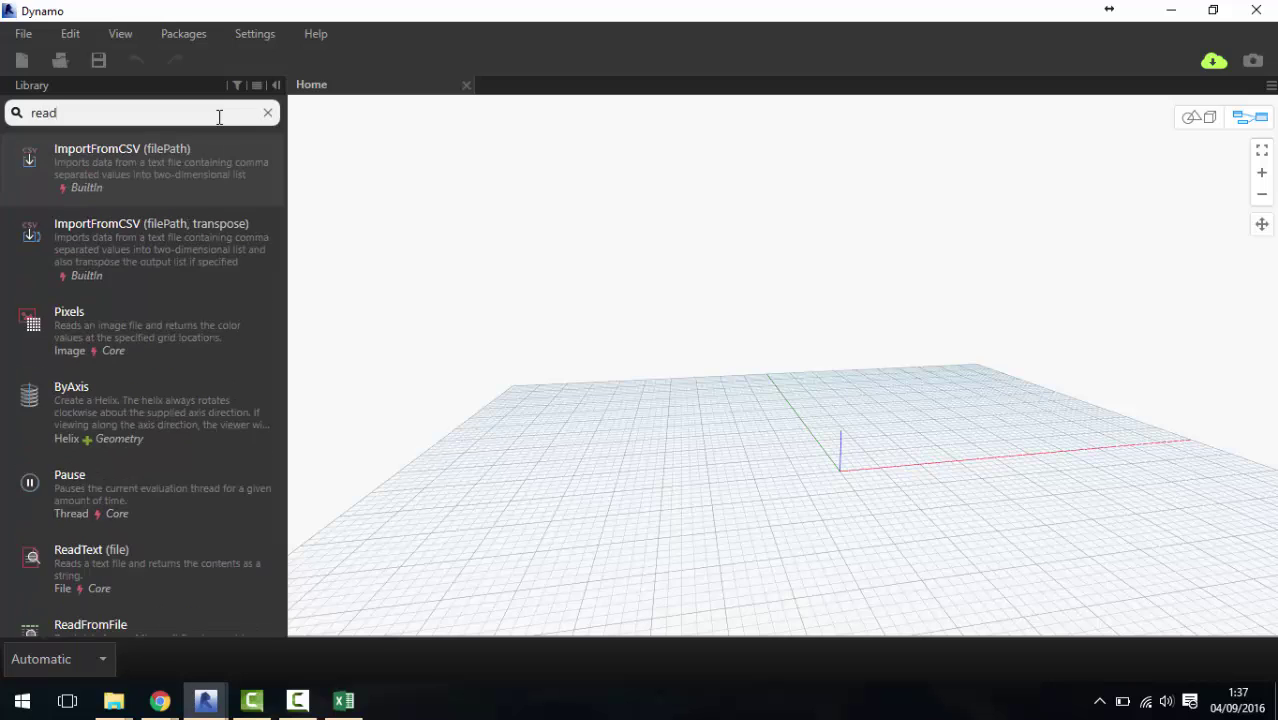
{"action": "type", "text": " from fi"}
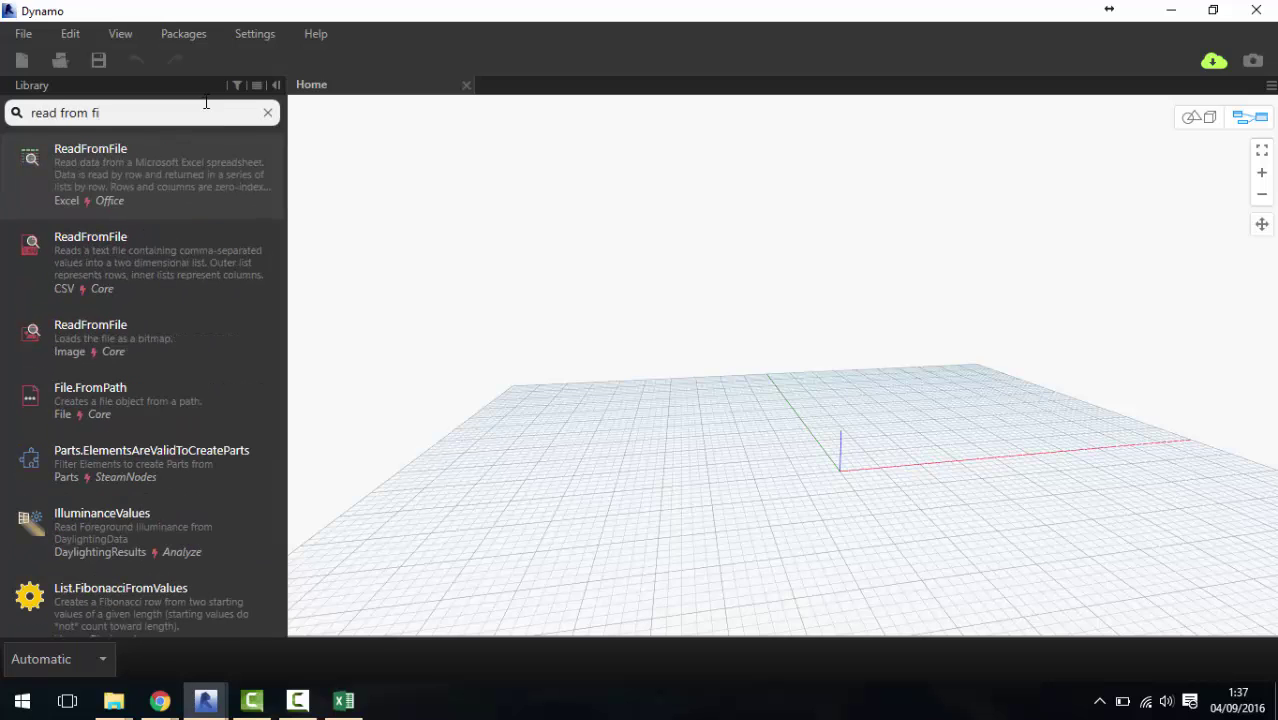
{"action": "left_click", "coordinate": [219, 172]}
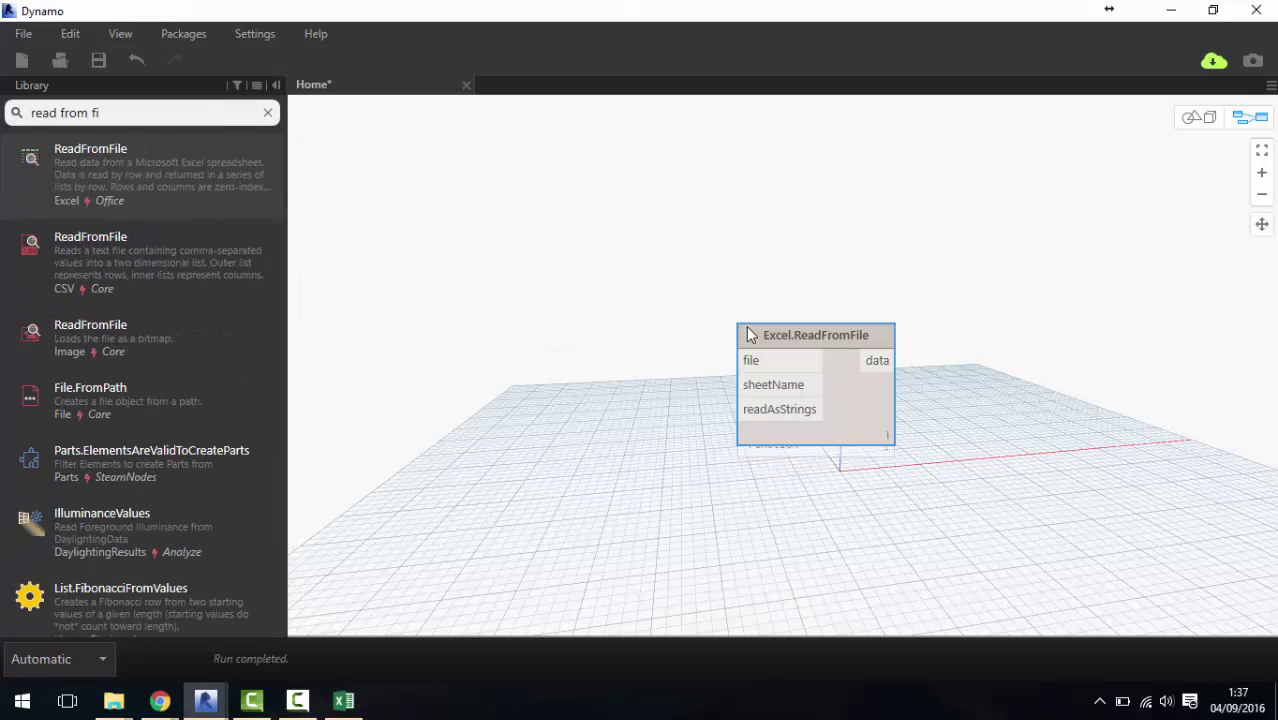
{"action": "mouse_move", "coordinate": [748, 334]}
{"action": "left_mouse_down"}
{"action": "mouse_move", "coordinate": [701, 304]}
{"action": "mouse_move", "coordinate": [641, 292]}
{"action": "left_mouse_up"}
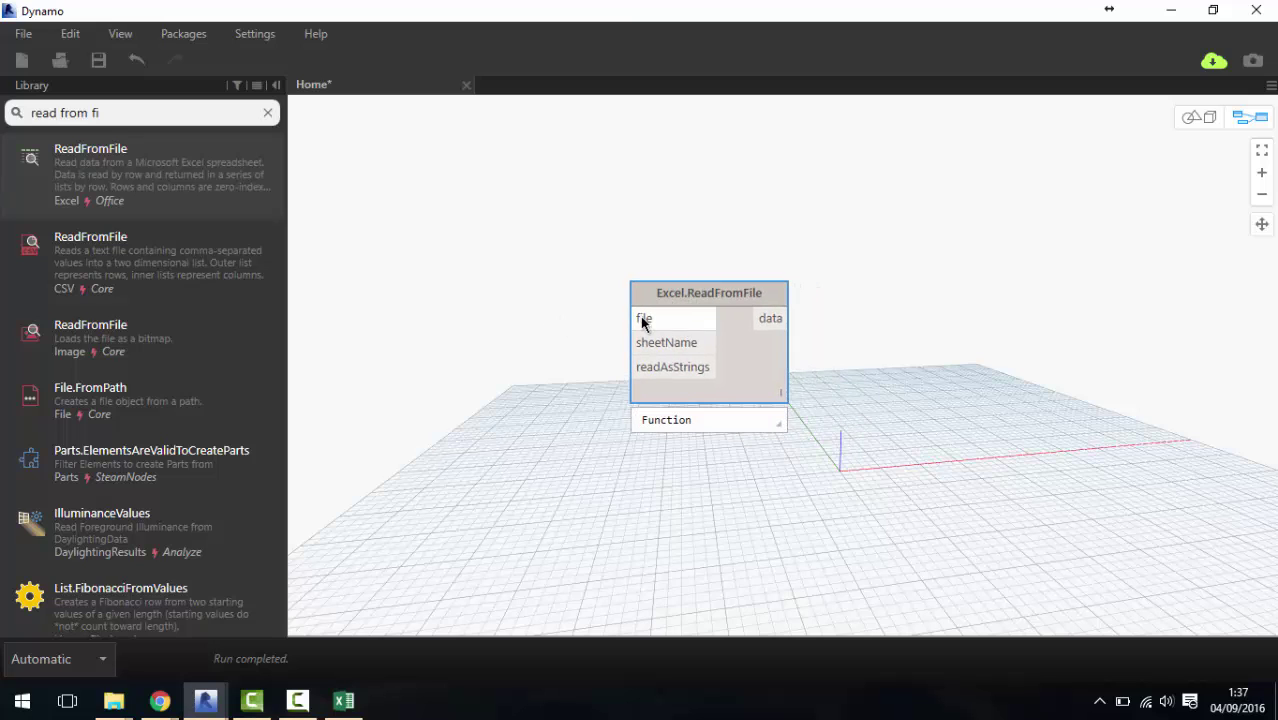
Add a File.FromPath node wired into Excel.ReadFromFile's file input.
{"action": "left_click", "coordinate": [150, 113]}
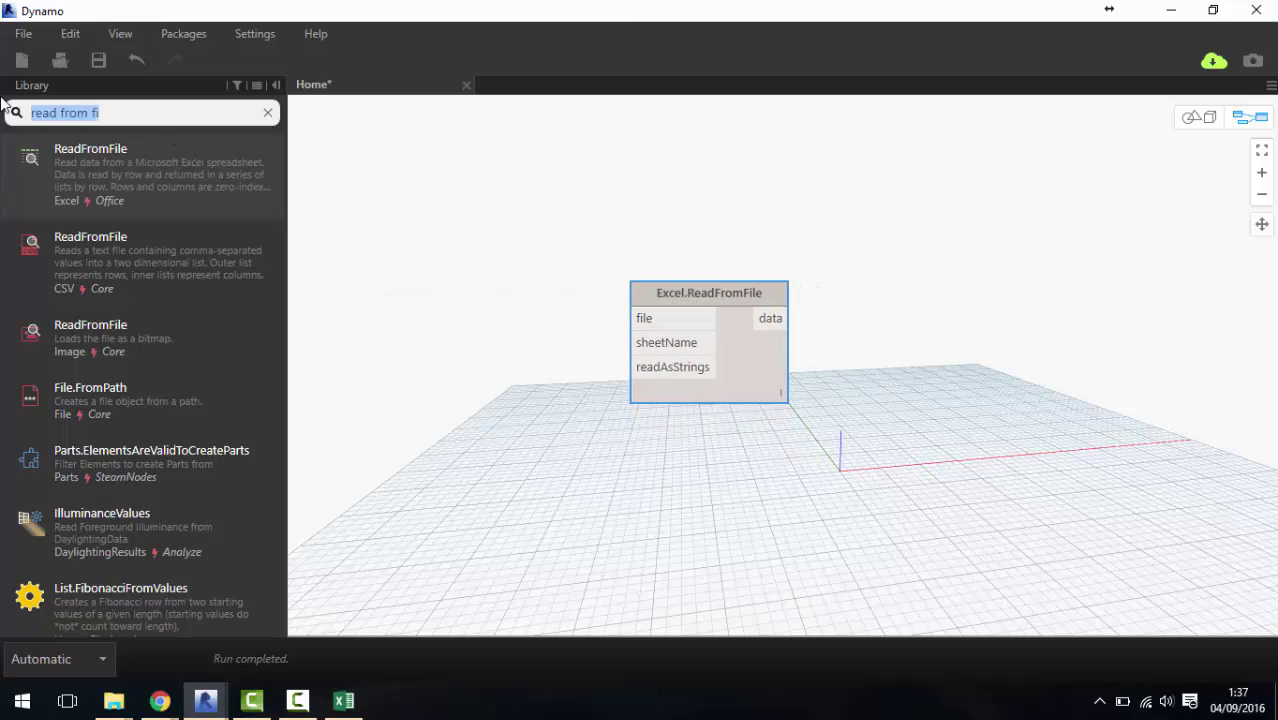
{"action": "type", "text": "file fr"}
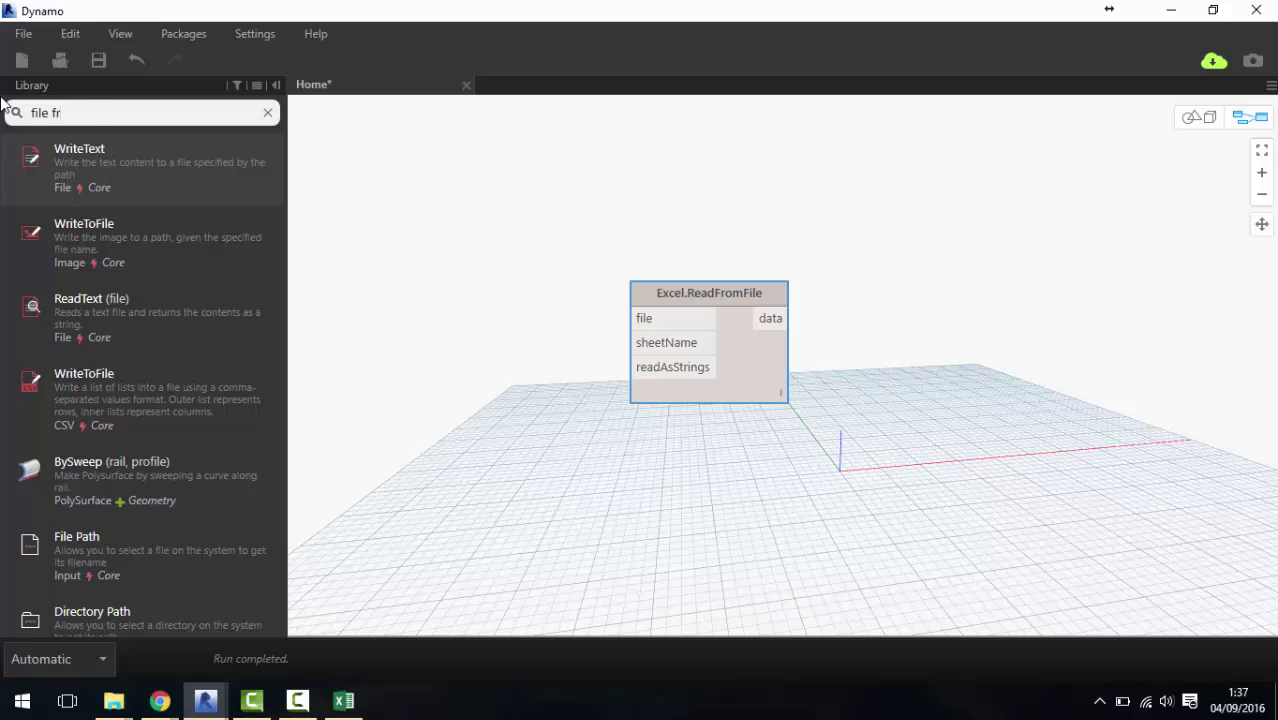
{"action": "type", "text": "om pa"}
{"action": "left_click", "coordinate": [64, 155]}
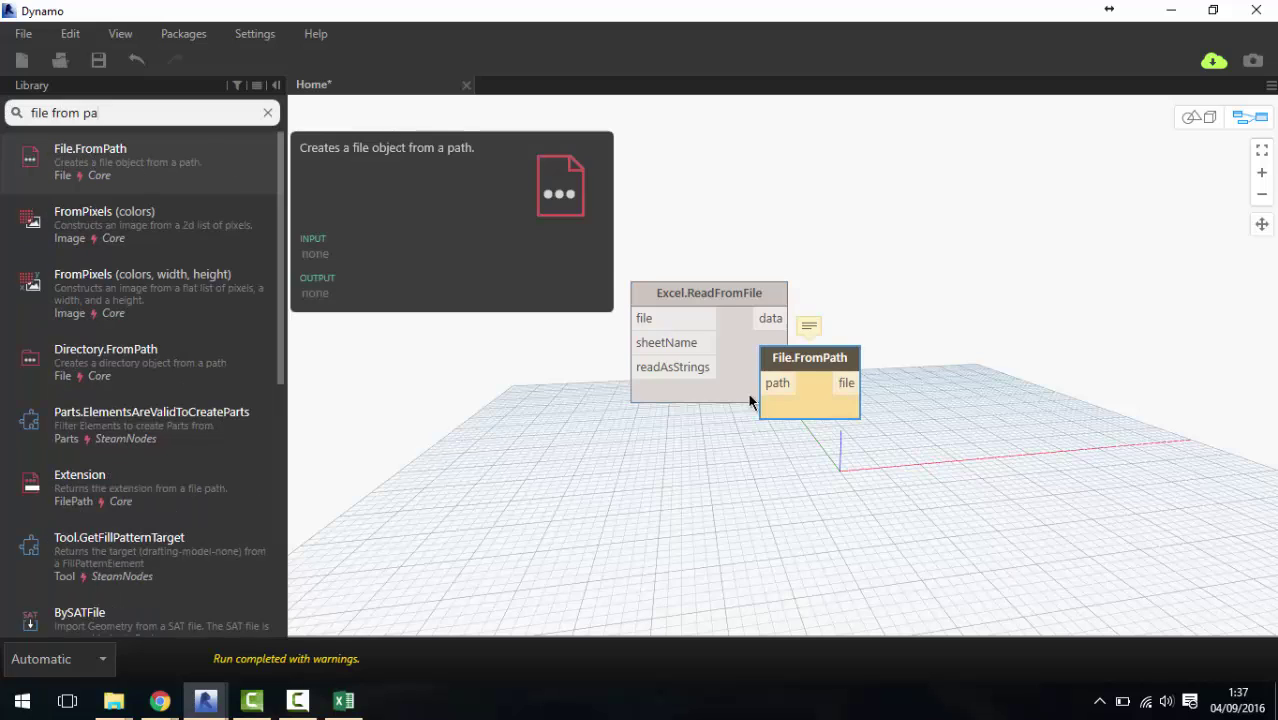
{"action": "mouse_move", "coordinate": [810, 357]}
{"action": "left_mouse_down"}
{"action": "mouse_move", "coordinate": [515, 300]}
{"action": "mouse_move", "coordinate": [632, 318]}
{"action": "left_mouse_up"}
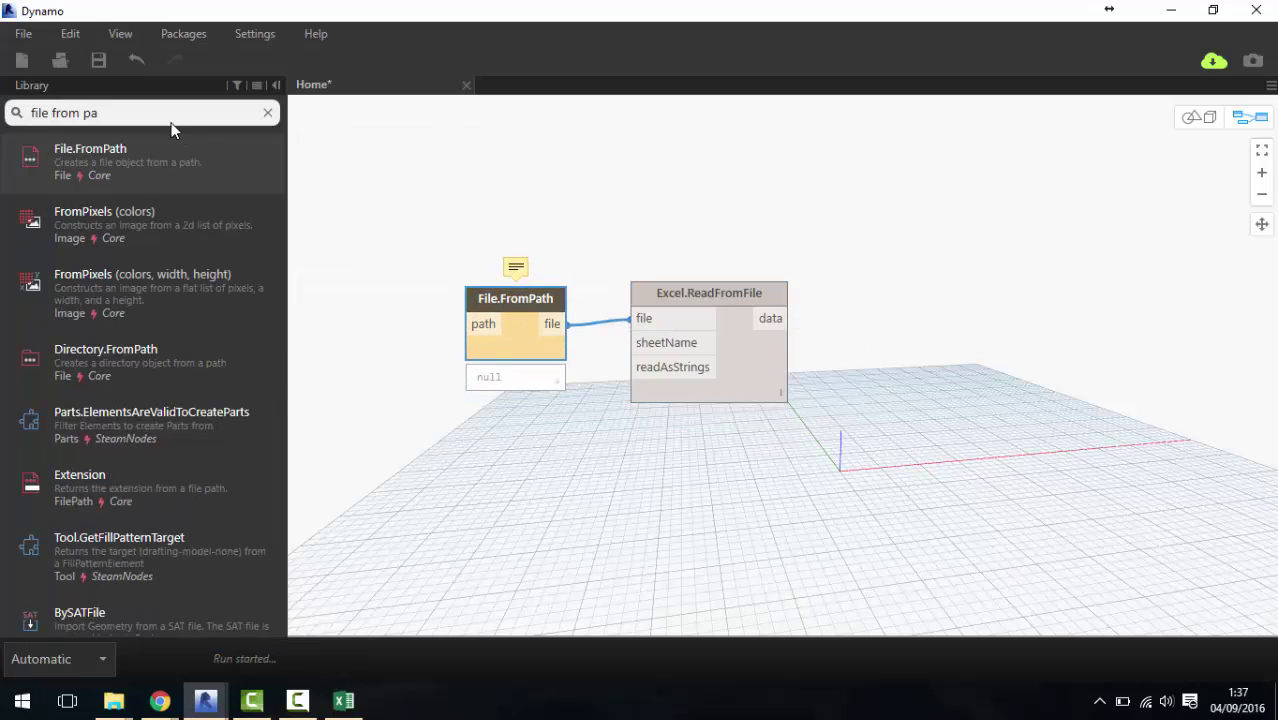
Add a File Path input node and switch the graph's run mode to Manual.
{"action": "left_click", "coordinate": [113, 122]}
{"action": "type", "text": "pat"}
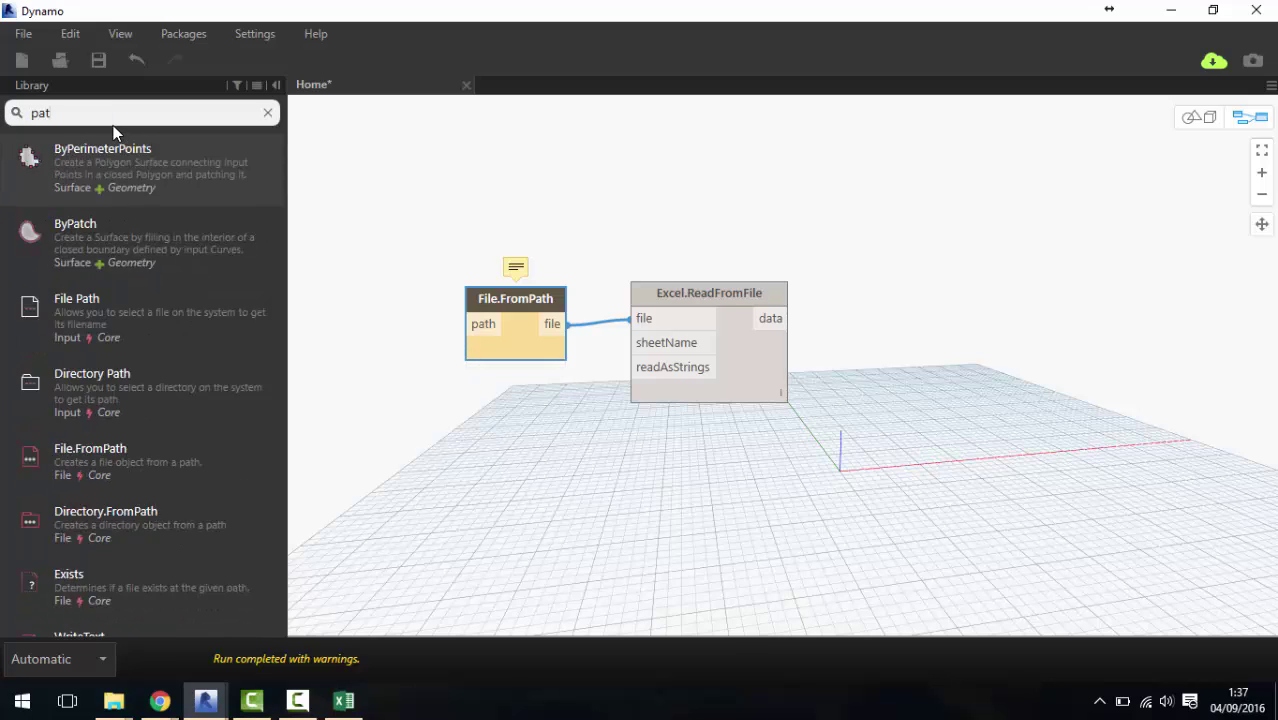
{"action": "type", "text": "h"}
{"action": "left_click", "coordinate": [76, 150]}
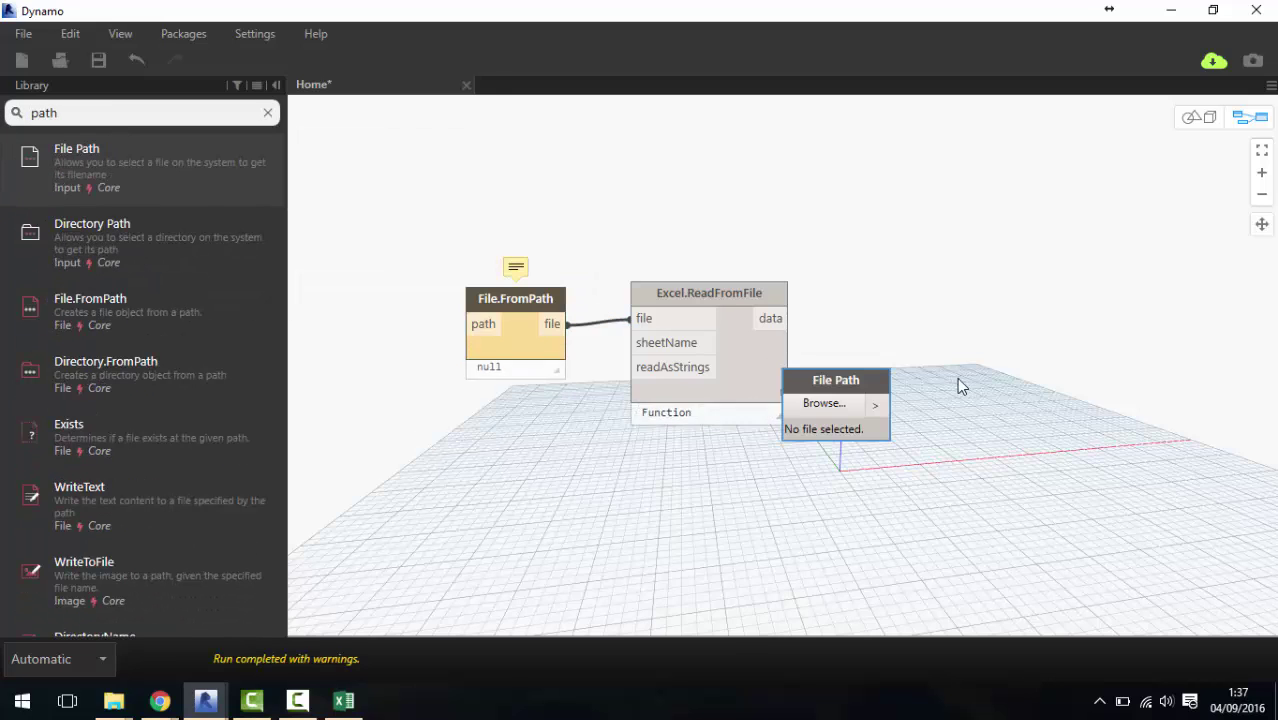
{"action": "left_click_drag", "start_coordinate": [838, 400], "coordinate": [392, 305]}
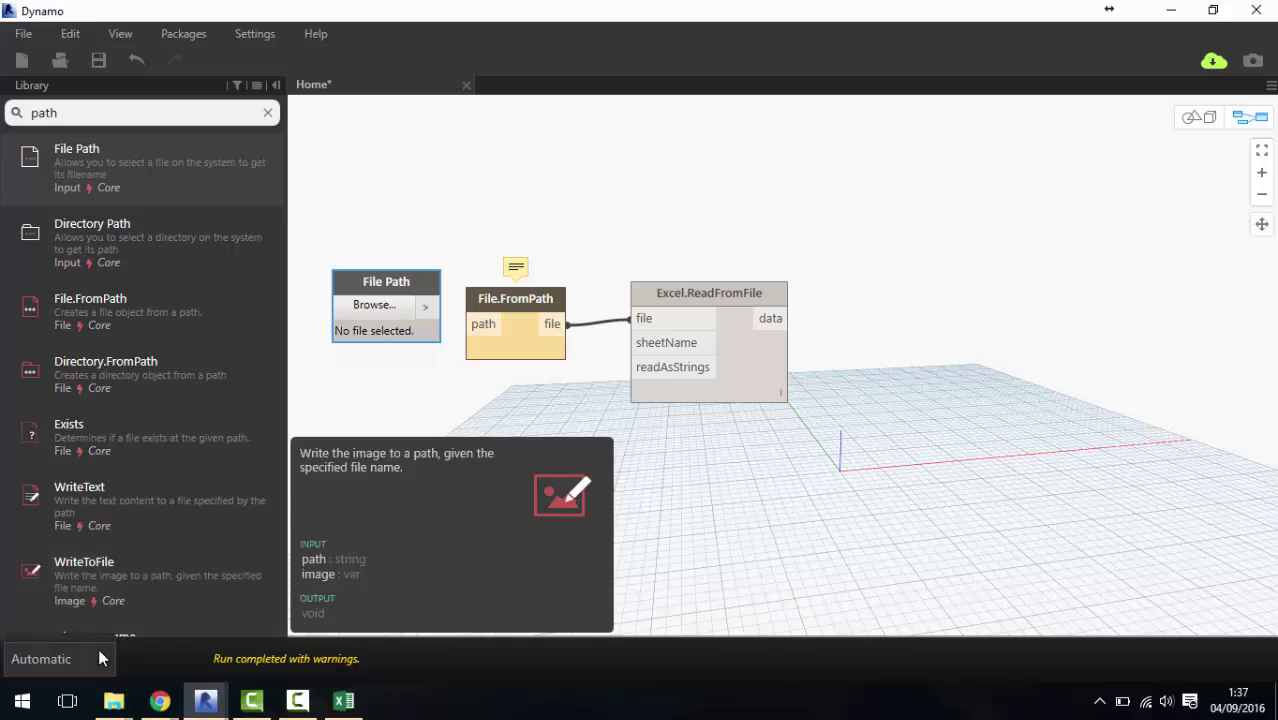
{"action": "left_click", "coordinate": [98, 648]}
{"action": "left_click", "coordinate": [77, 564]}
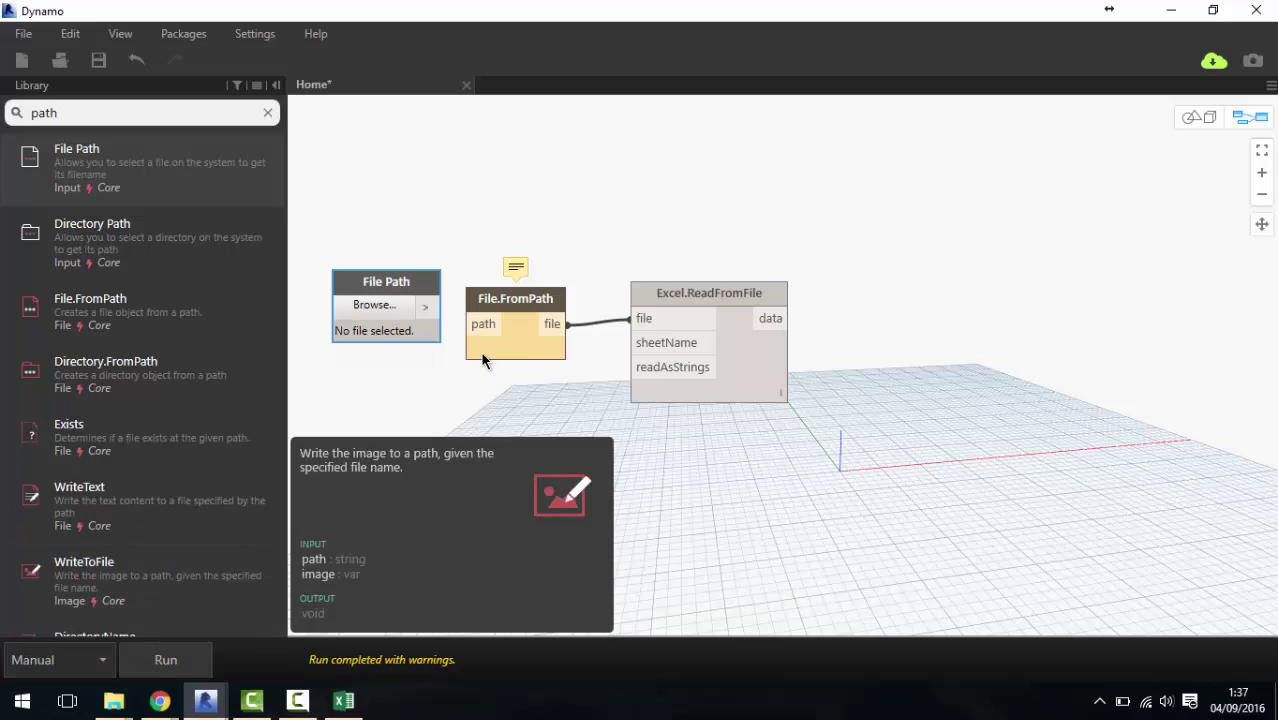
Connect File Path to File.FromPath, point it at Estado Columnas del Modelo.xlsx, and run.
{"action": "left_click_drag", "start_coordinate": [510, 298], "coordinate": [523, 285]}
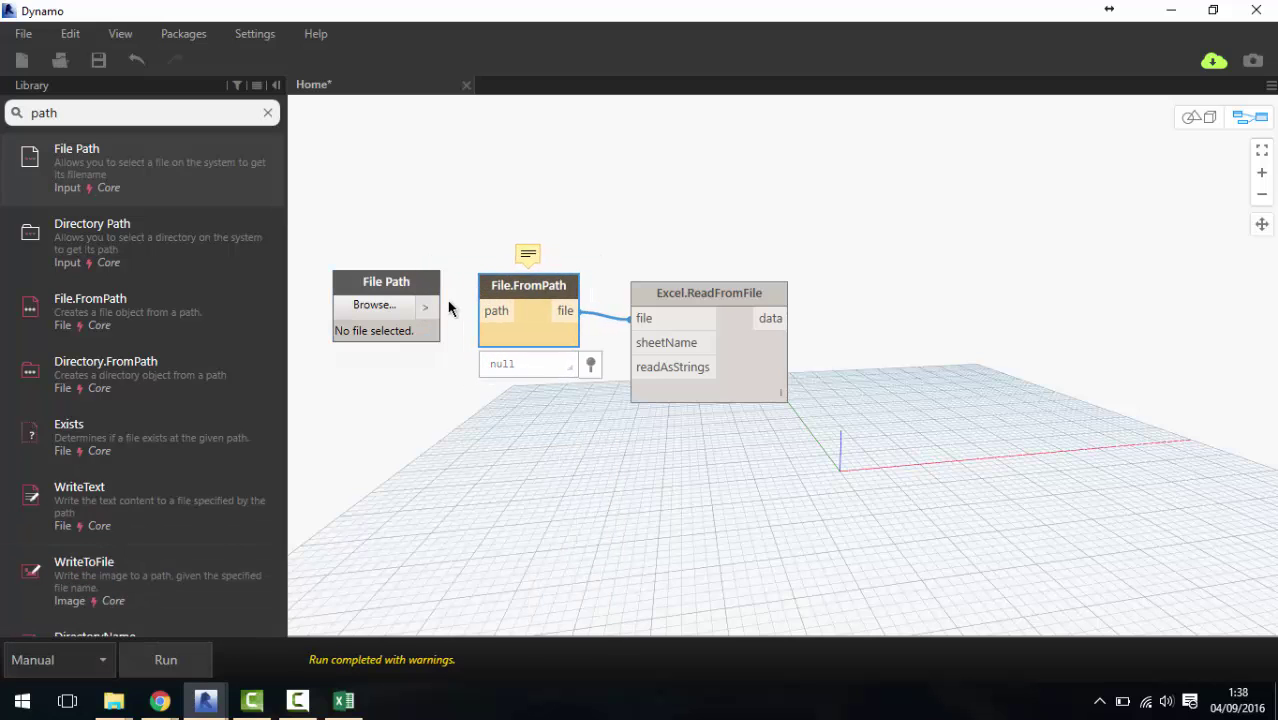
{"action": "left_click_drag", "start_coordinate": [425, 307], "coordinate": [490, 311]}
{"action": "left_click", "coordinate": [390, 310]}
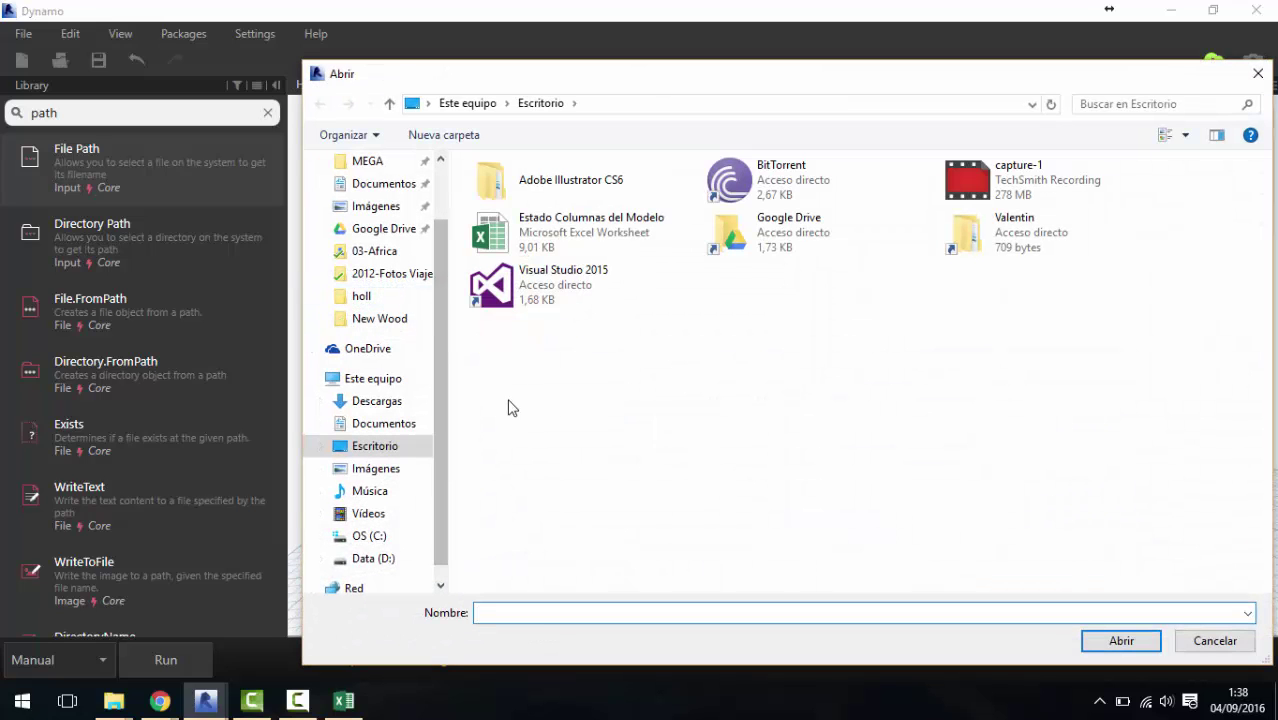
{"action": "double_click", "coordinate": [597, 240]}
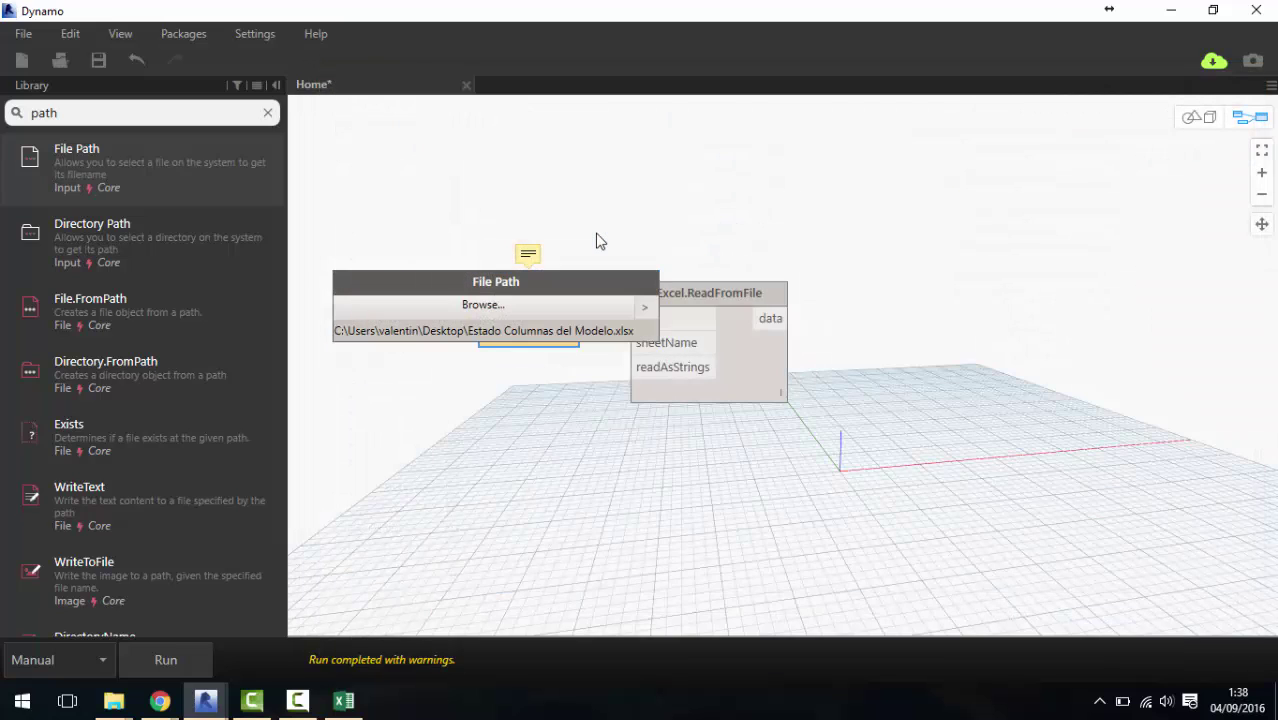
{"action": "scroll", "coordinate": [597, 240], "scroll_direction": "down", "scroll_amount": 3}
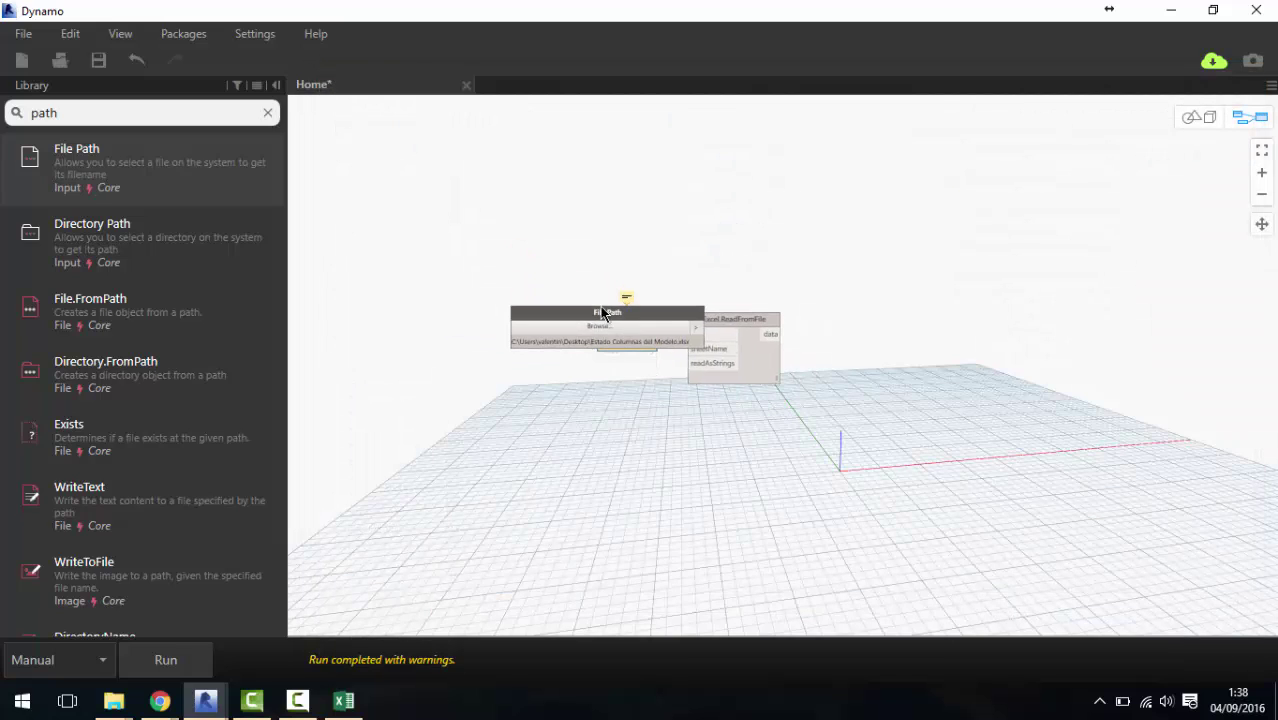
{"action": "left_click_drag", "start_coordinate": [634, 313], "coordinate": [491, 313]}
{"action": "left_click", "coordinate": [160, 660]}
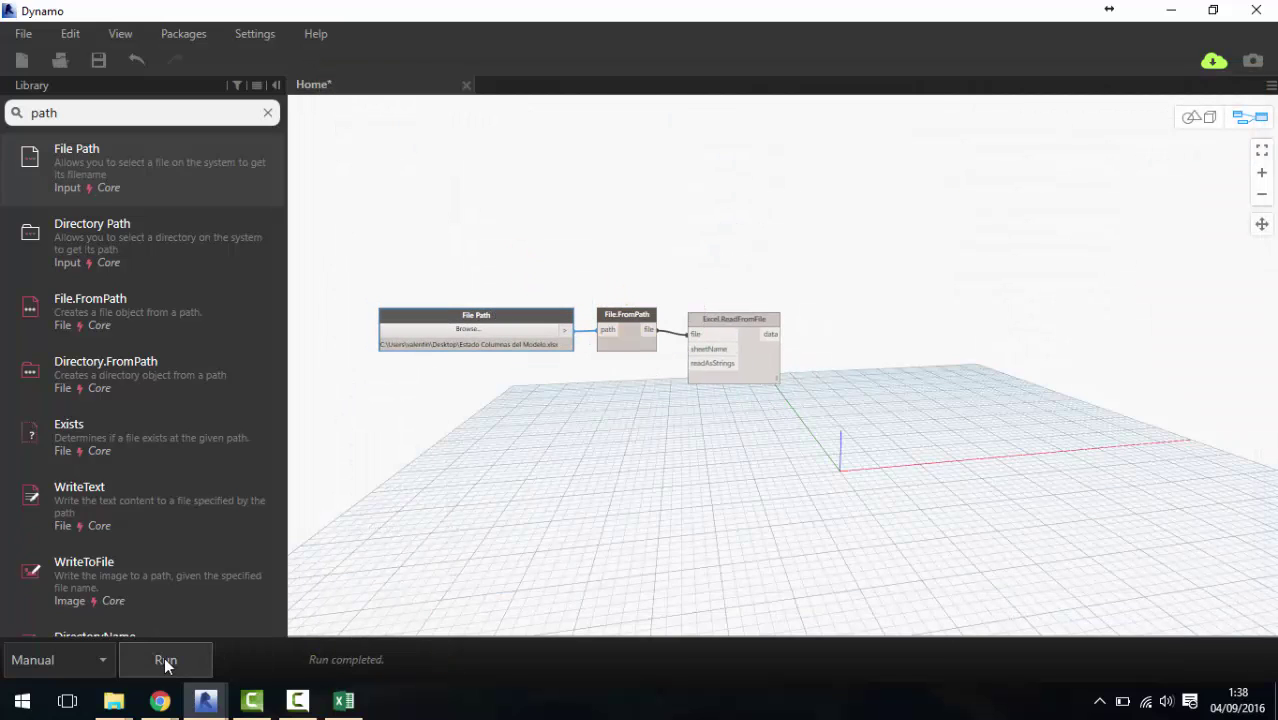
Check the worksheet's exact name in the Excel workbook.
{"action": "scroll", "coordinate": [761, 346], "scroll_direction": "up", "scroll_amount": 3}
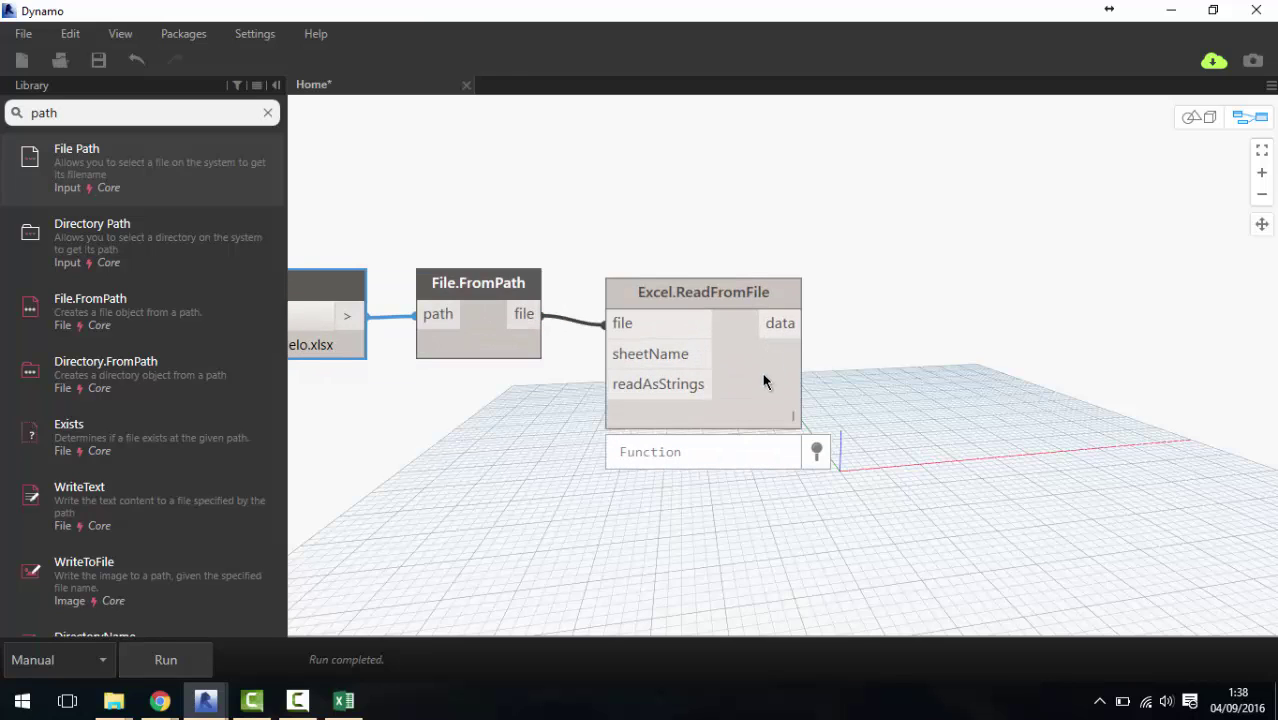
{"action": "mouse_move", "coordinate": [703, 420]}
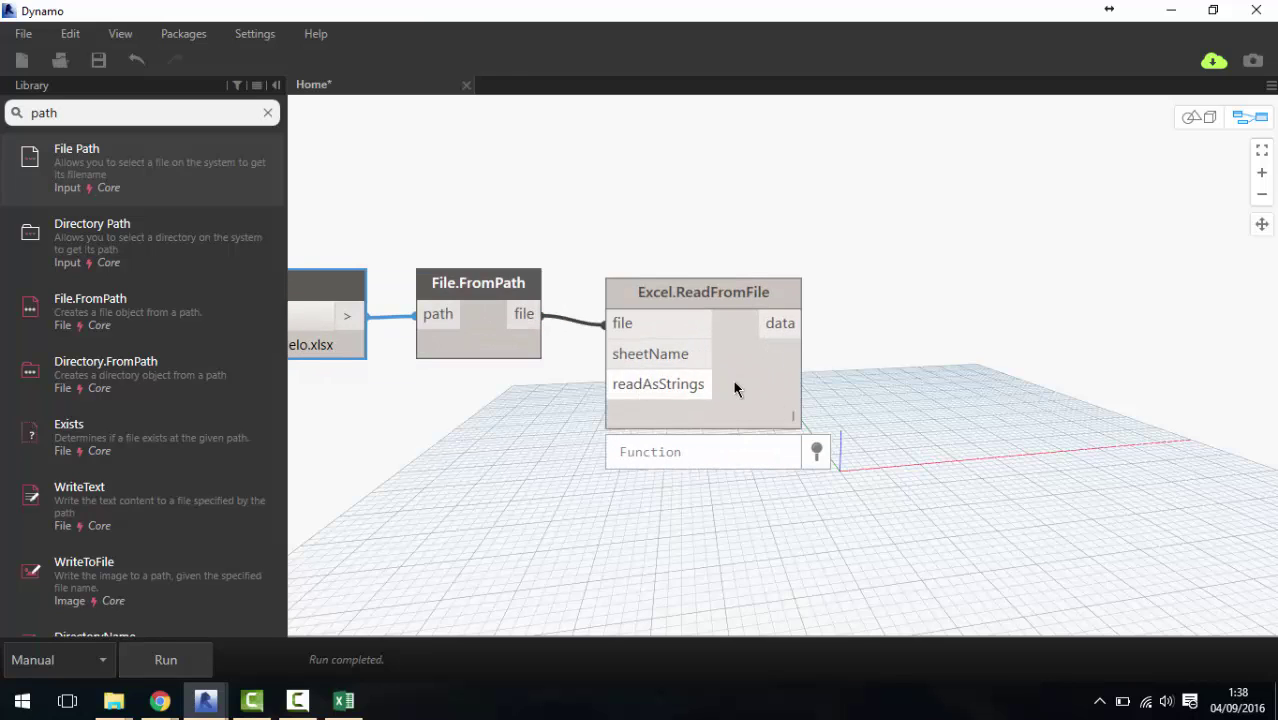
{"action": "left_click_drag", "start_coordinate": [735, 382], "coordinate": [777, 376]}
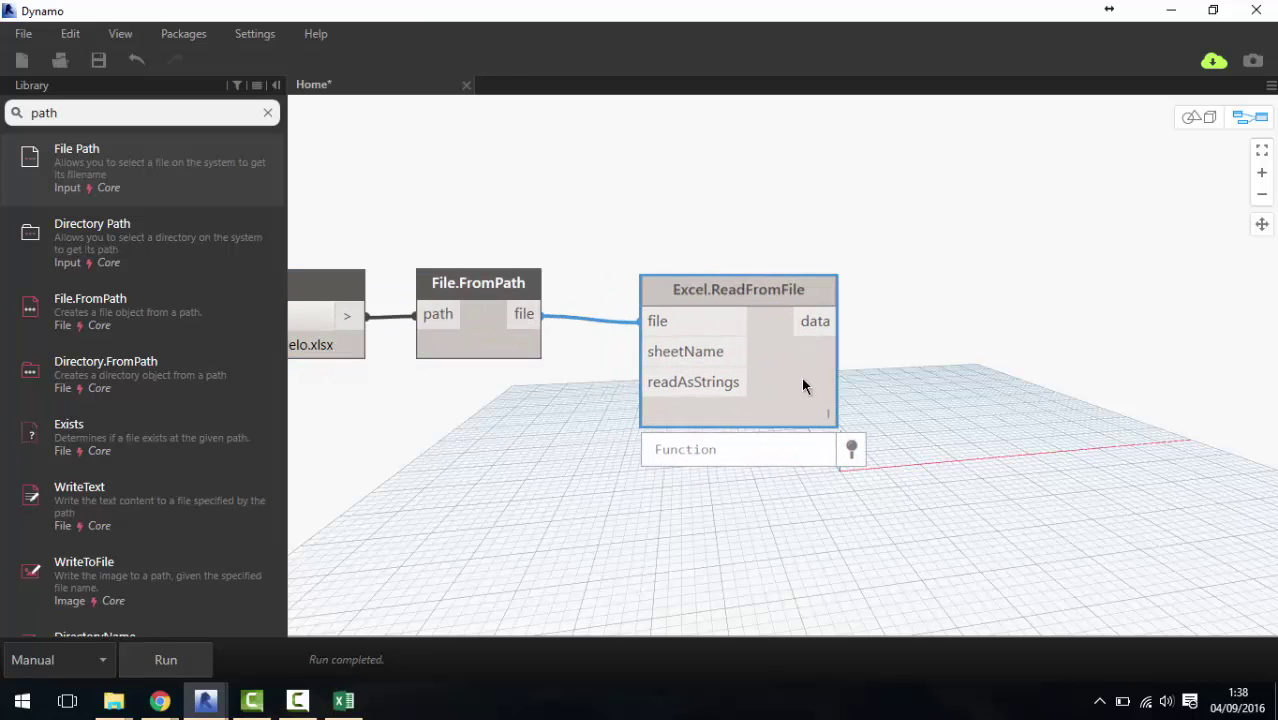
{"action": "left_click", "coordinate": [350, 700]}
{"action": "right_click", "coordinate": [127, 650]}
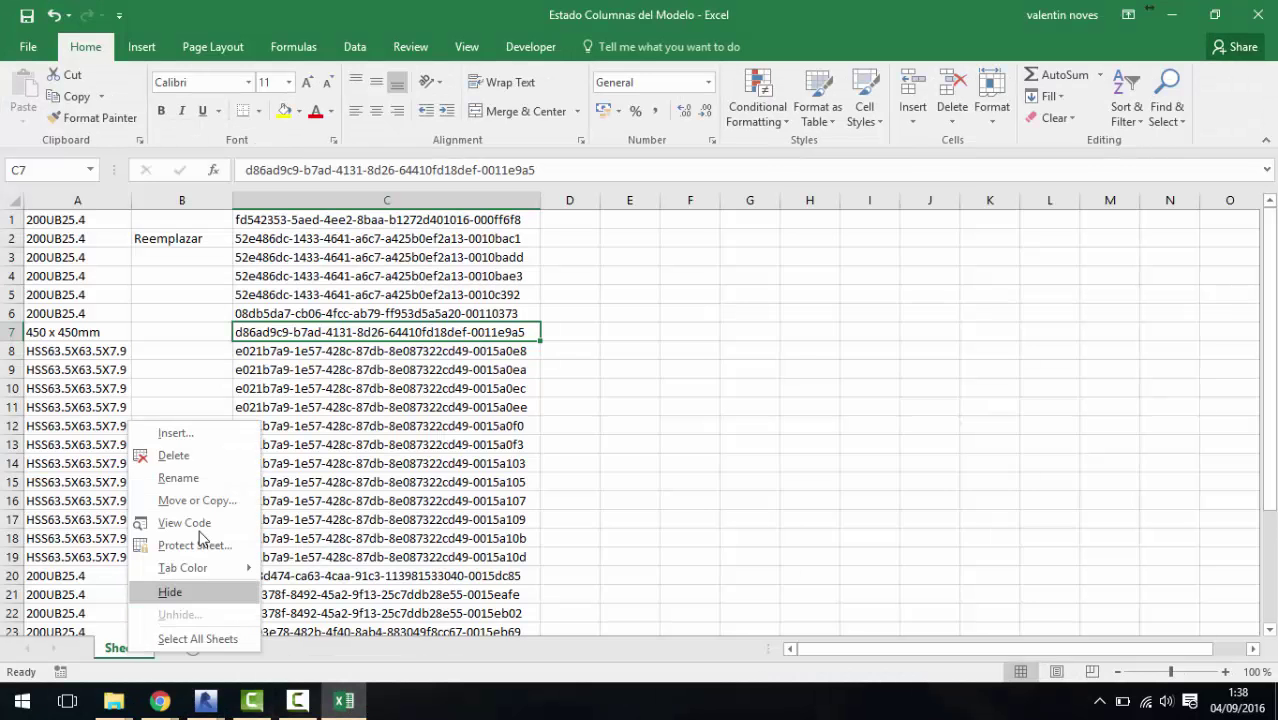
{"action": "left_click", "coordinate": [198, 484]}
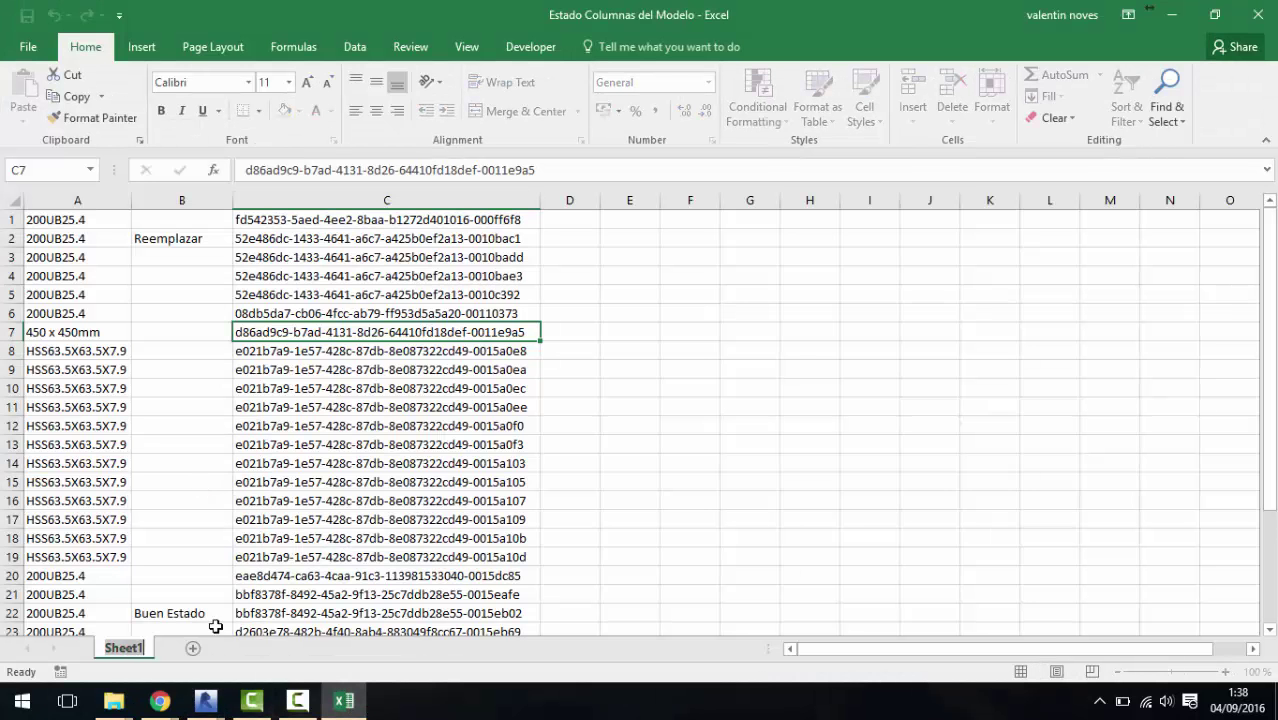
{"action": "mouse_move", "coordinate": [205, 701]}
{"action": "left_click", "coordinate": [351, 594]}
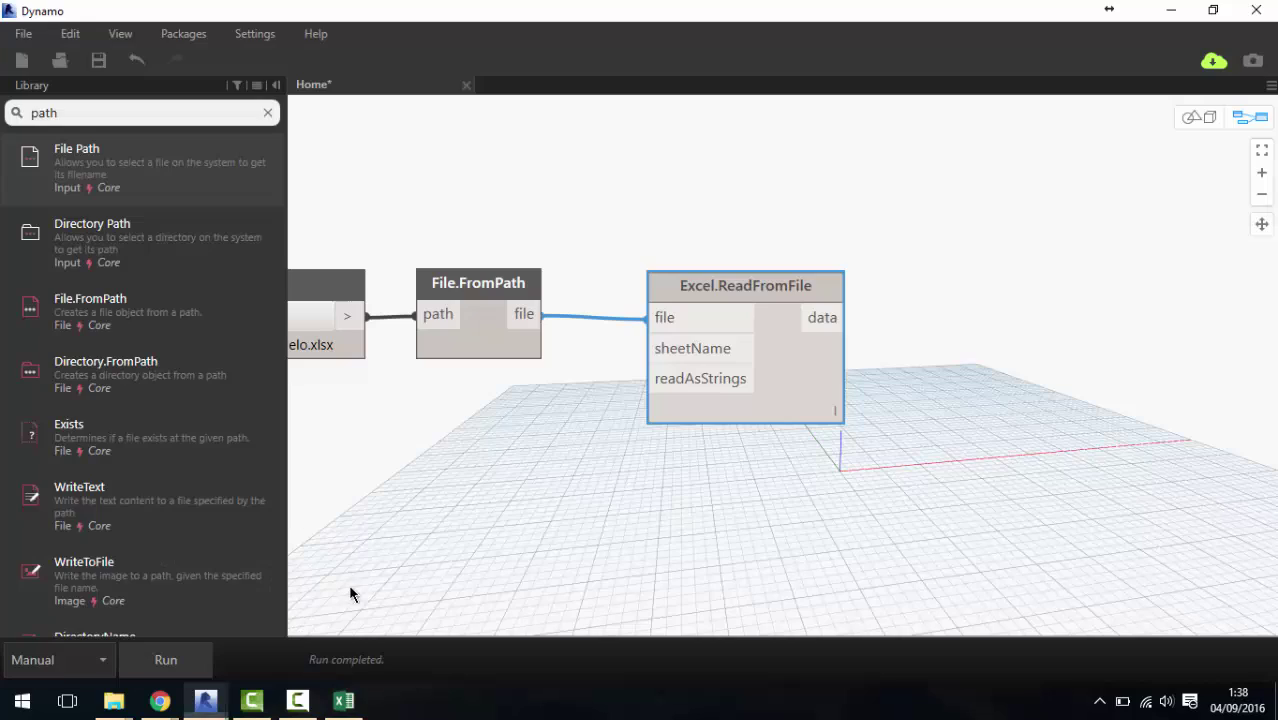
Feed a "Sheet1" code block into Excel.ReadFromFile's sheetName and run the graph.
{"action": "double_click", "coordinate": [510, 457]}
{"action": "type", "text": "\""}
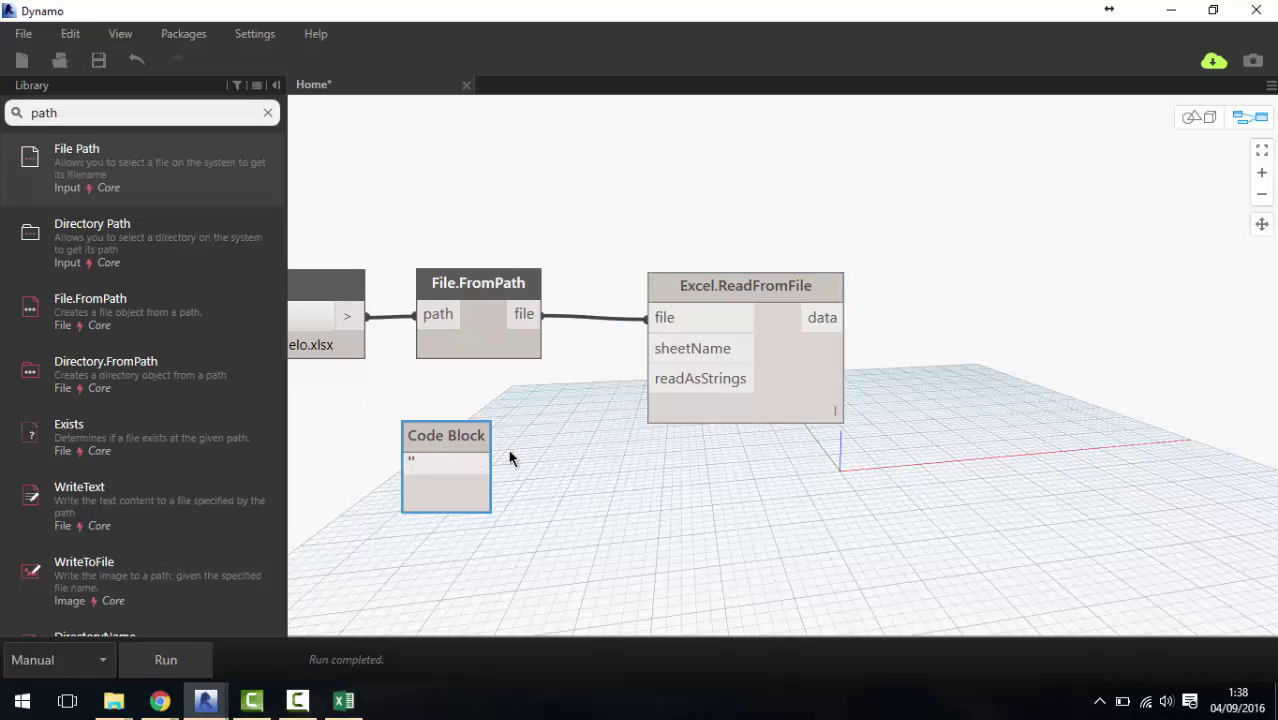
{"action": "type", "text": "Sheet1\""}
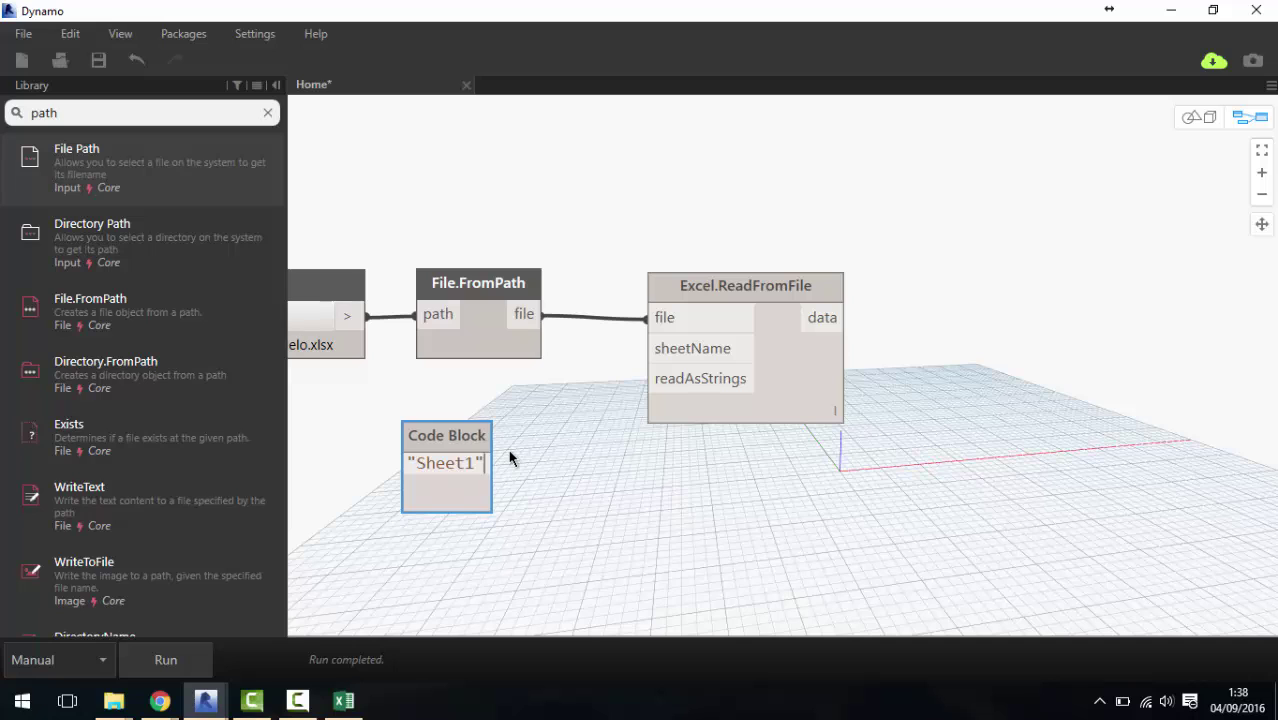
{"action": "left_click", "coordinate": [509, 458]}
{"action": "left_click_drag", "start_coordinate": [513, 463], "coordinate": [650, 352]}
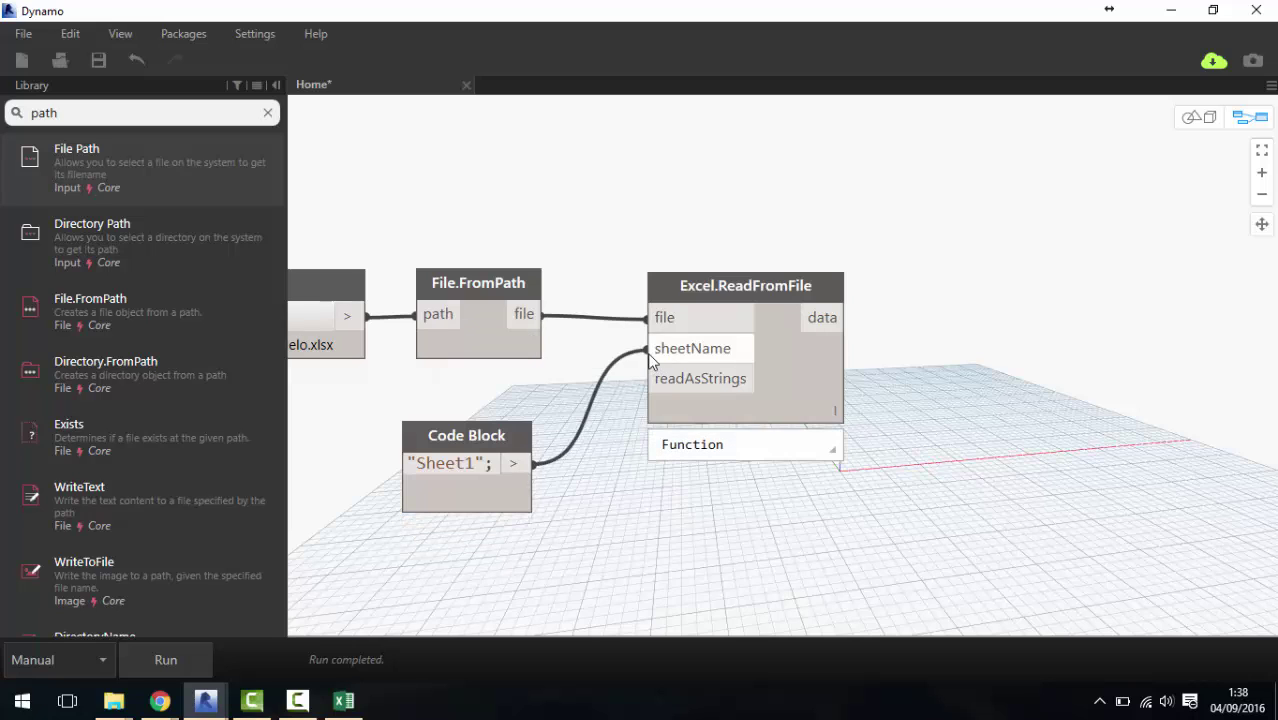
{"action": "left_click", "coordinate": [800, 388]}
{"action": "left_click_drag", "start_coordinate": [800, 388], "coordinate": [817, 403]}
{"action": "left_click_drag", "start_coordinate": [466, 435], "coordinate": [480, 394]}
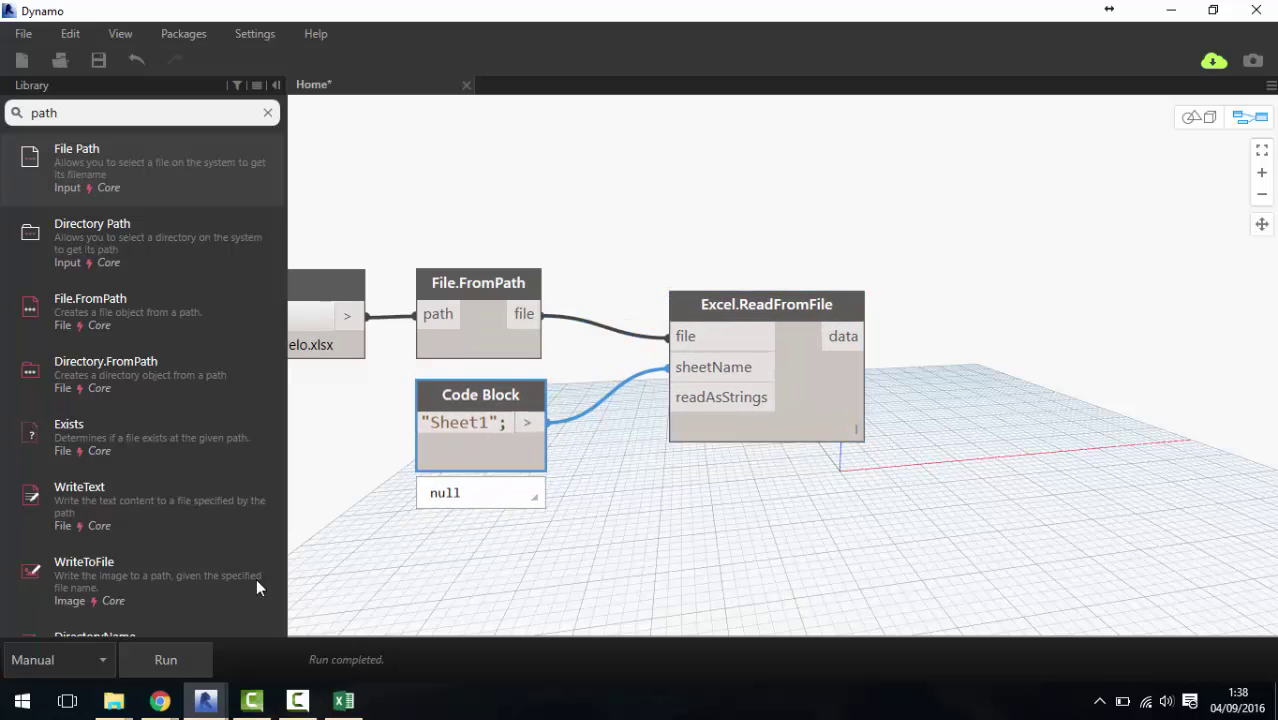
{"action": "left_click", "coordinate": [181, 675]}
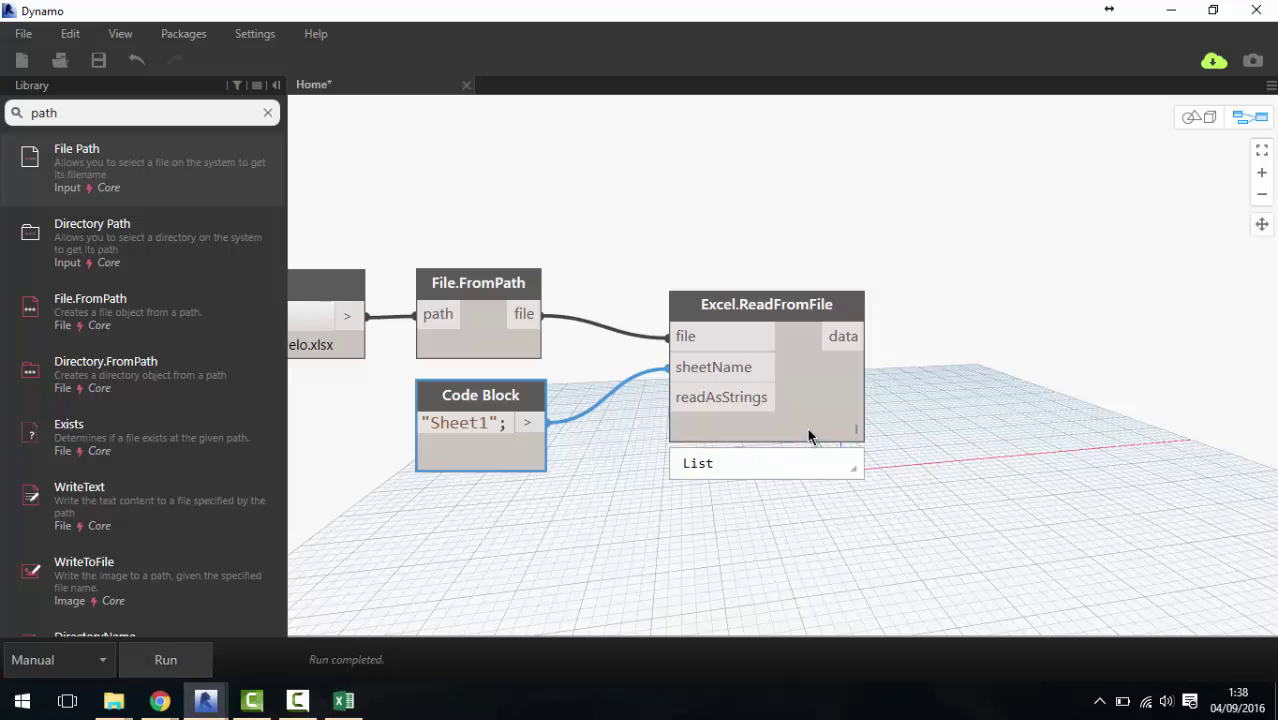
{"action": "mouse_move", "coordinate": [766, 420]}
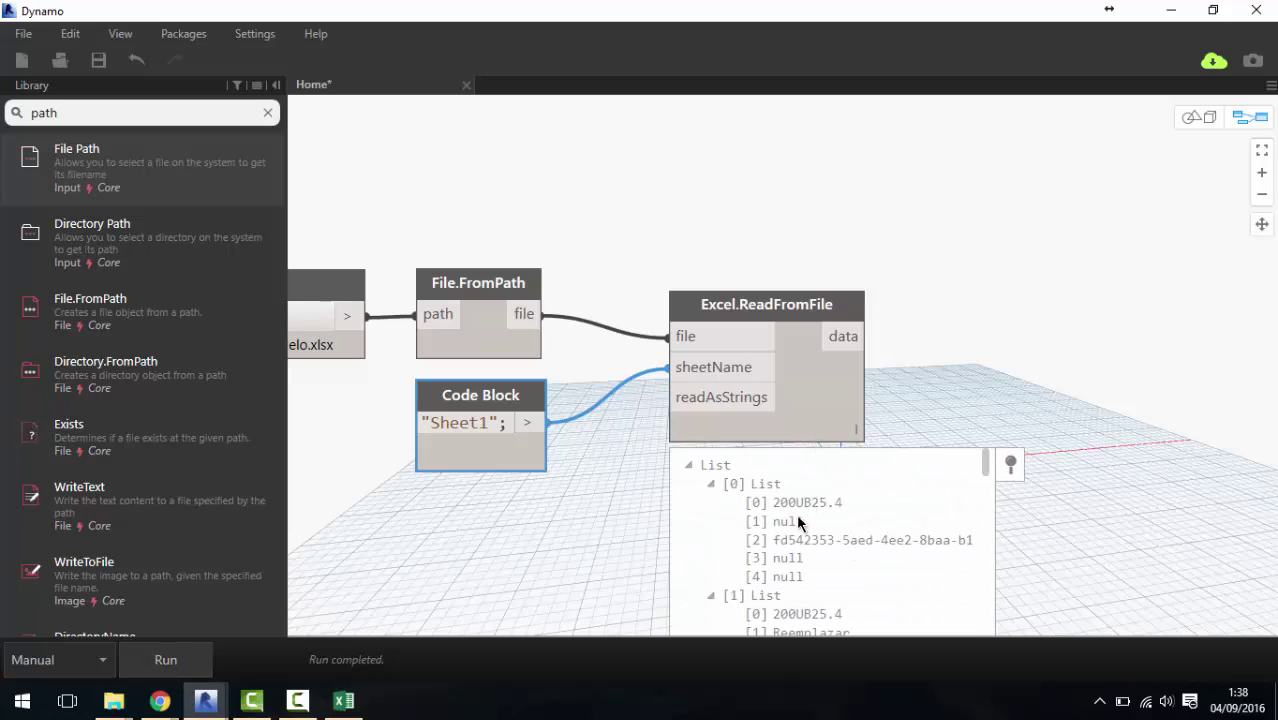
Review the header row A1:E1 and the Reemplazar row in the Excel workbook.
{"action": "left_click", "coordinate": [344, 700]}
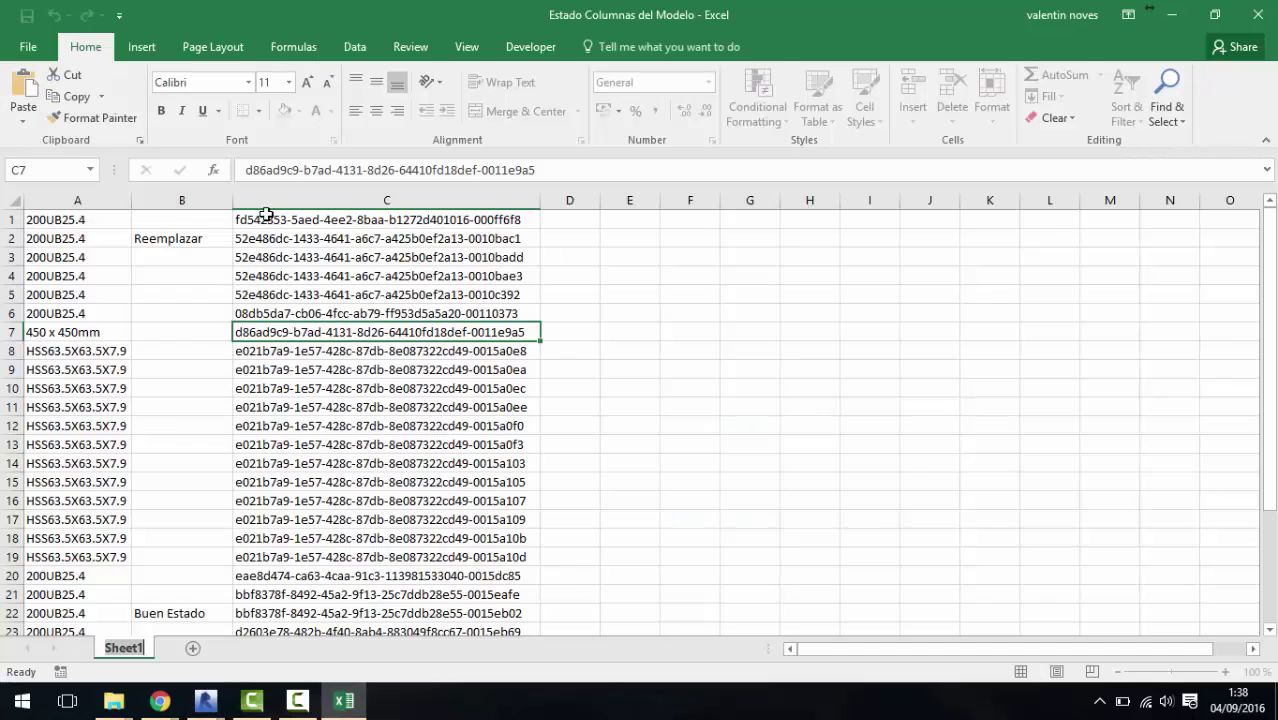
{"action": "left_click", "coordinate": [77, 218]}
{"action": "left_click_drag", "start_coordinate": [77, 218], "coordinate": [650, 216]}
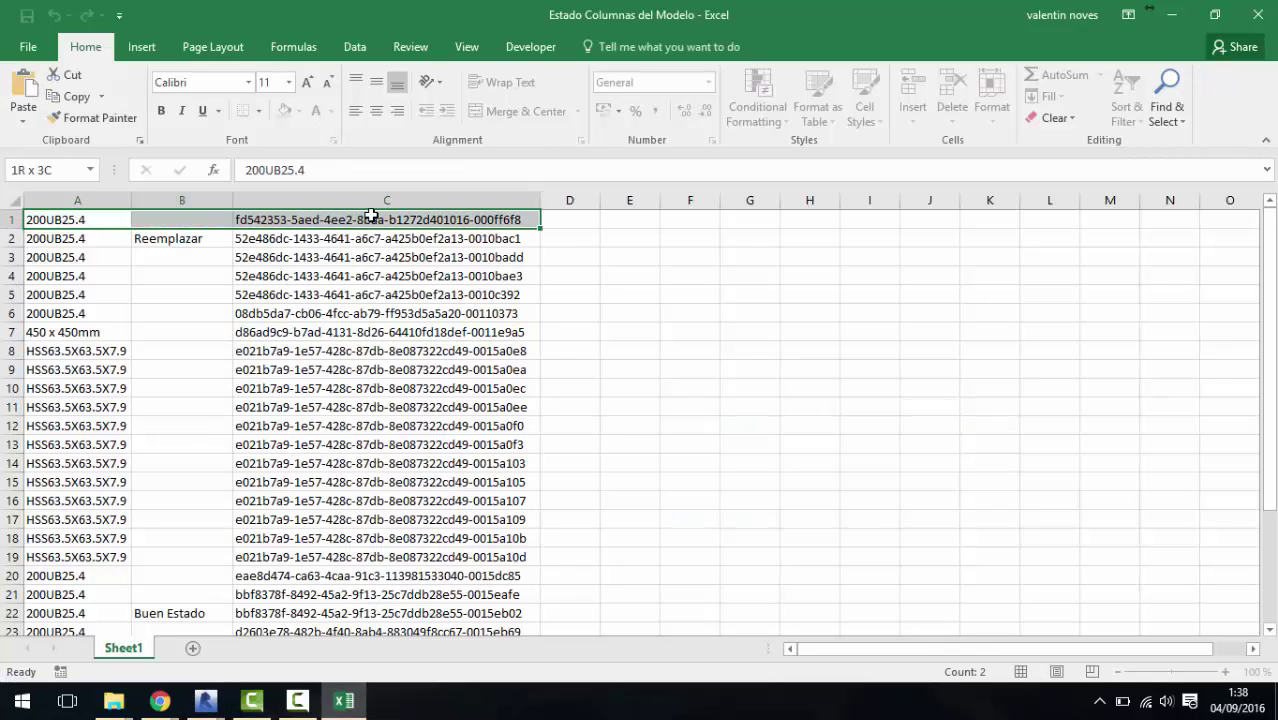
{"action": "left_click_drag", "start_coordinate": [120, 237], "coordinate": [650, 240]}
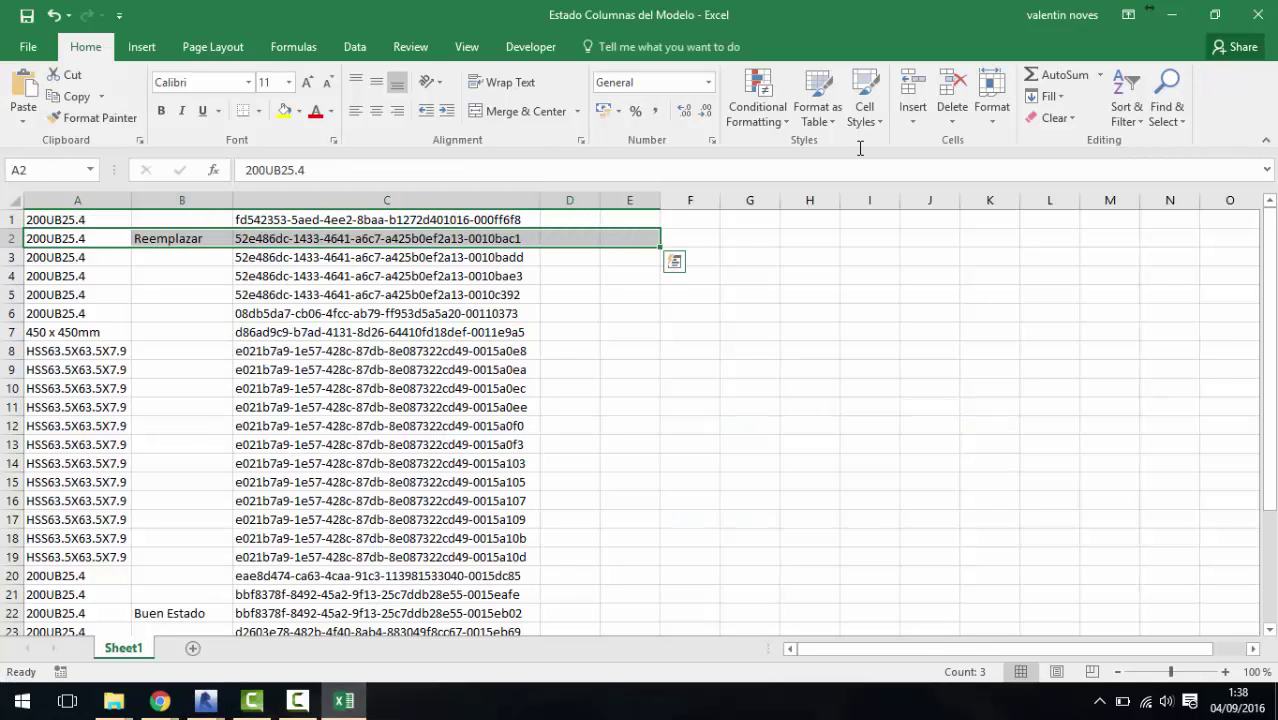
{"action": "left_click", "coordinate": [1172, 15]}
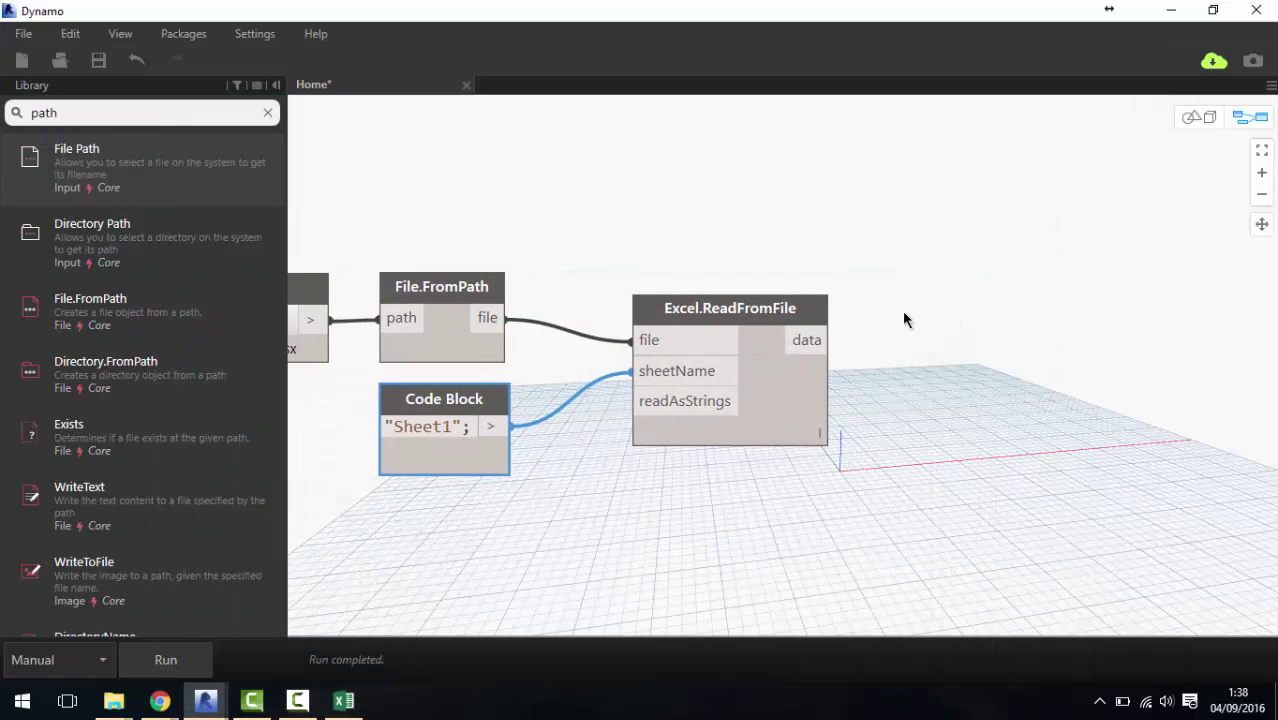
Add a List.Transpose node fed by Excel.ReadFromFile's data and run the graph.
{"action": "left_click_drag", "start_coordinate": [177, 113], "coordinate": [14, 112]}
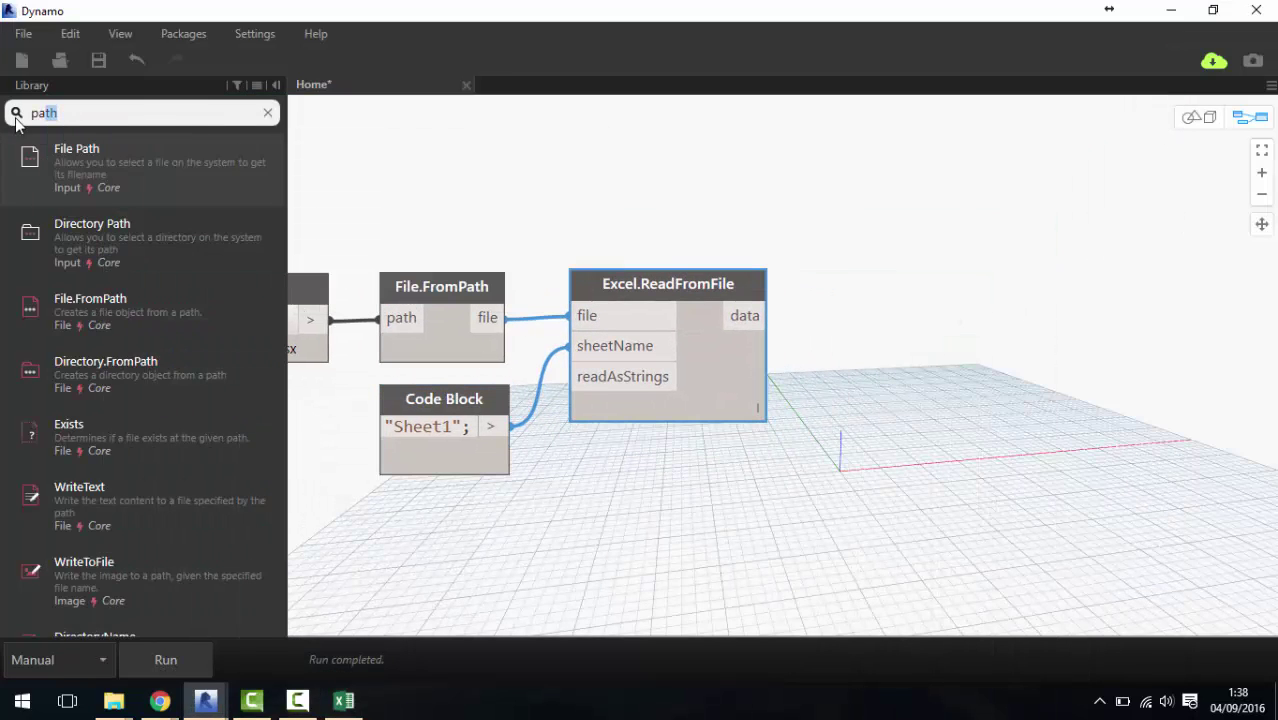
{"action": "type", "text": "transpo"}
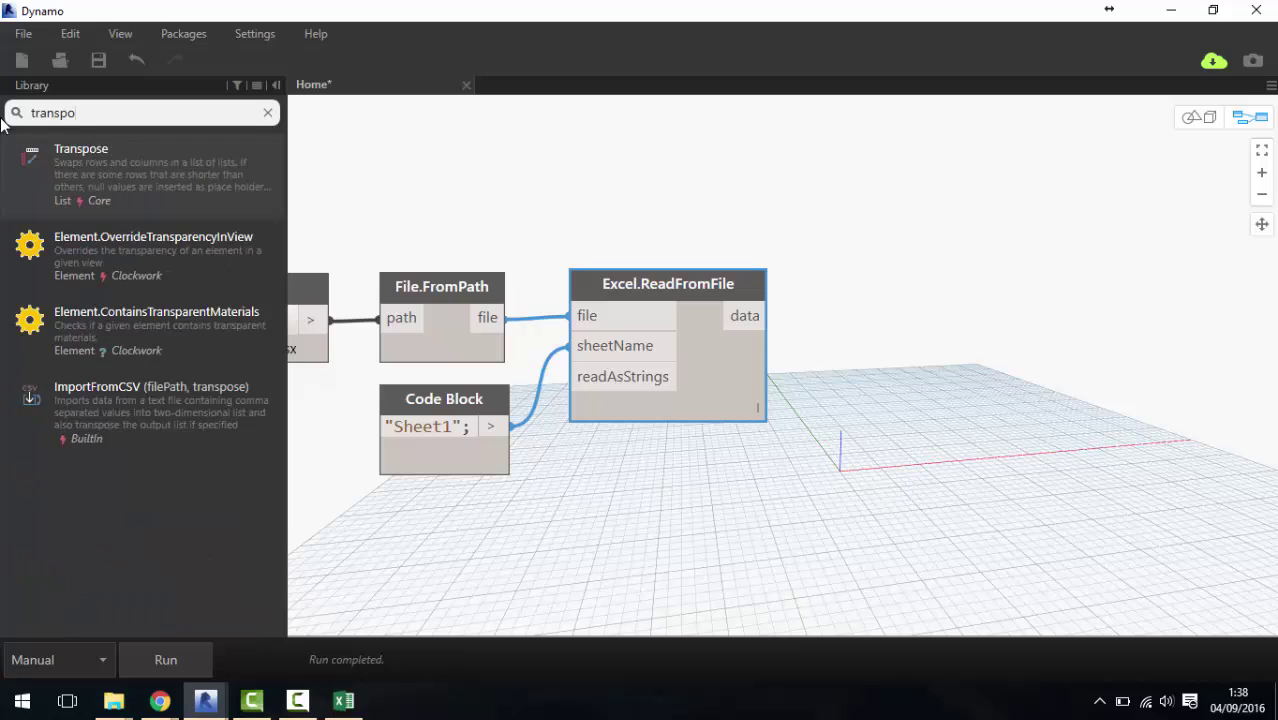
{"action": "type", "text": "r"}
{"action": "left_click", "coordinate": [86, 147]}
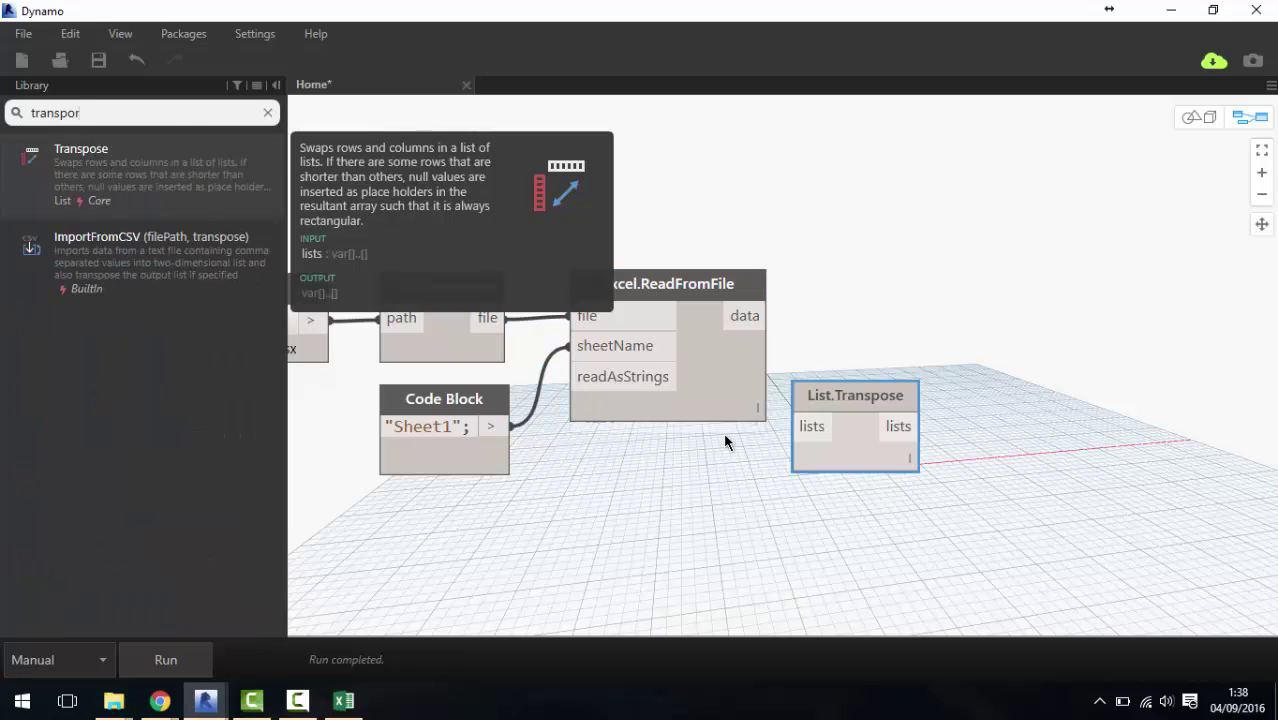
{"action": "left_click_drag", "start_coordinate": [828, 388], "coordinate": [856, 295]}
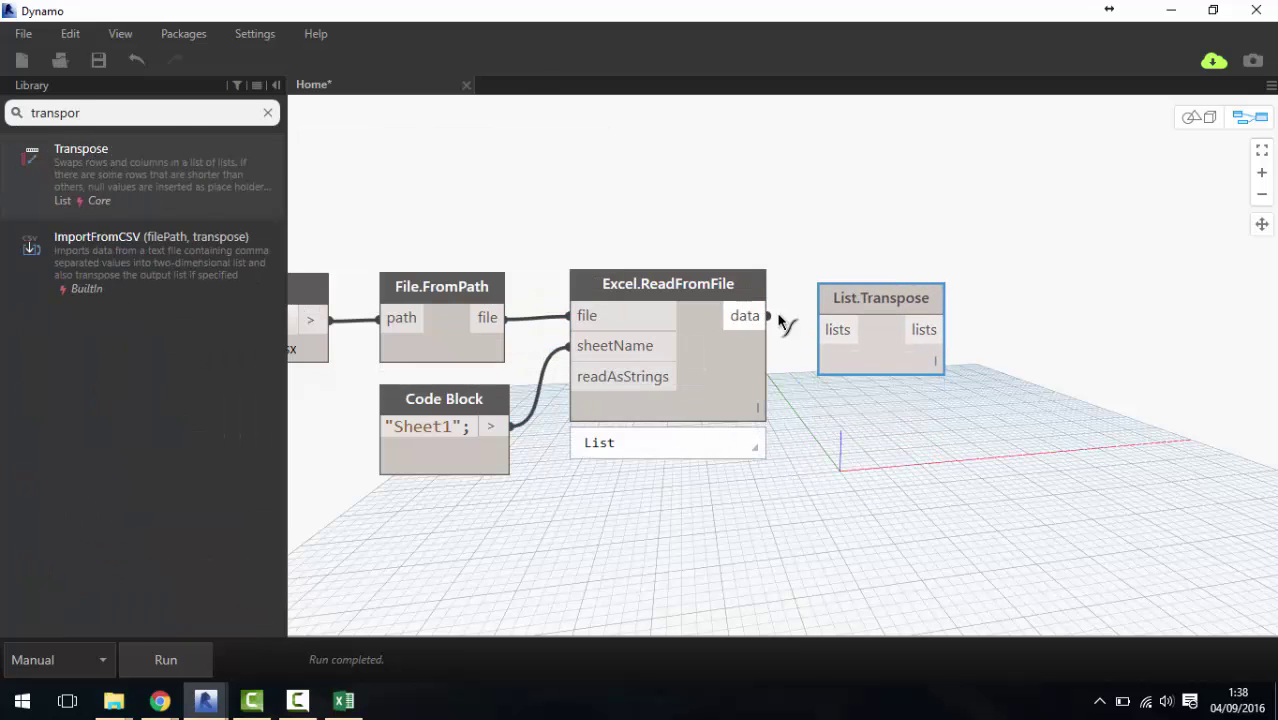
{"action": "left_click_drag", "start_coordinate": [760, 315], "coordinate": [822, 329]}
{"action": "left_click", "coordinate": [166, 659]}
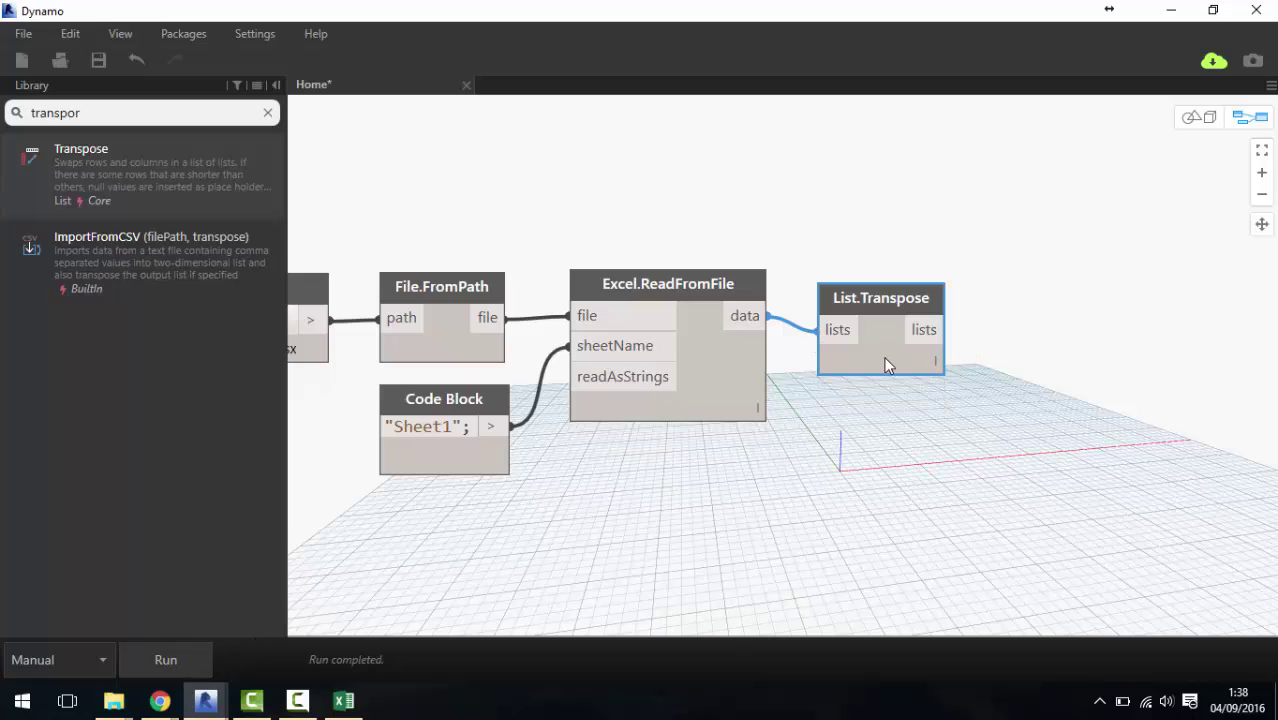
{"action": "mouse_move", "coordinate": [880, 362]}
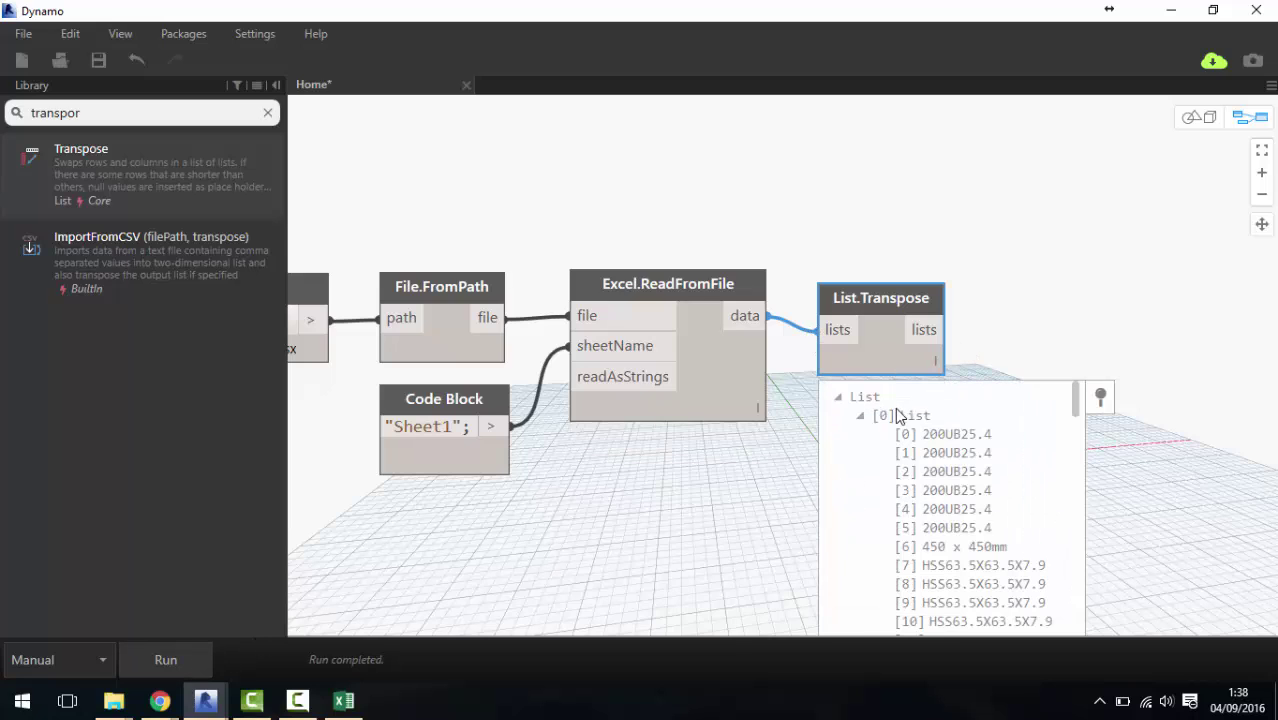
Collapse the transposed sublists and expand the comments list containing Reemplazar.
{"action": "left_click", "coordinate": [860, 415]}
{"action": "left_click", "coordinate": [862, 434]}
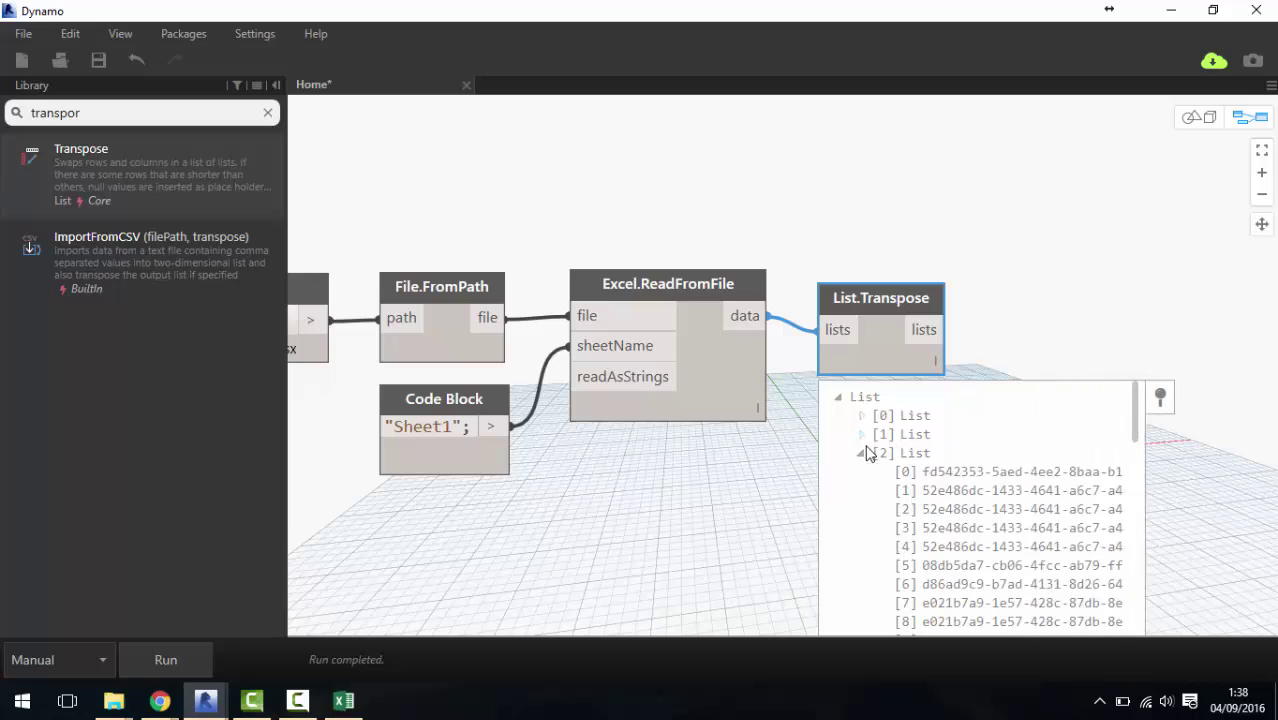
{"action": "left_click", "coordinate": [861, 453]}
{"action": "left_click", "coordinate": [861, 472]}
{"action": "left_click", "coordinate": [861, 491]}
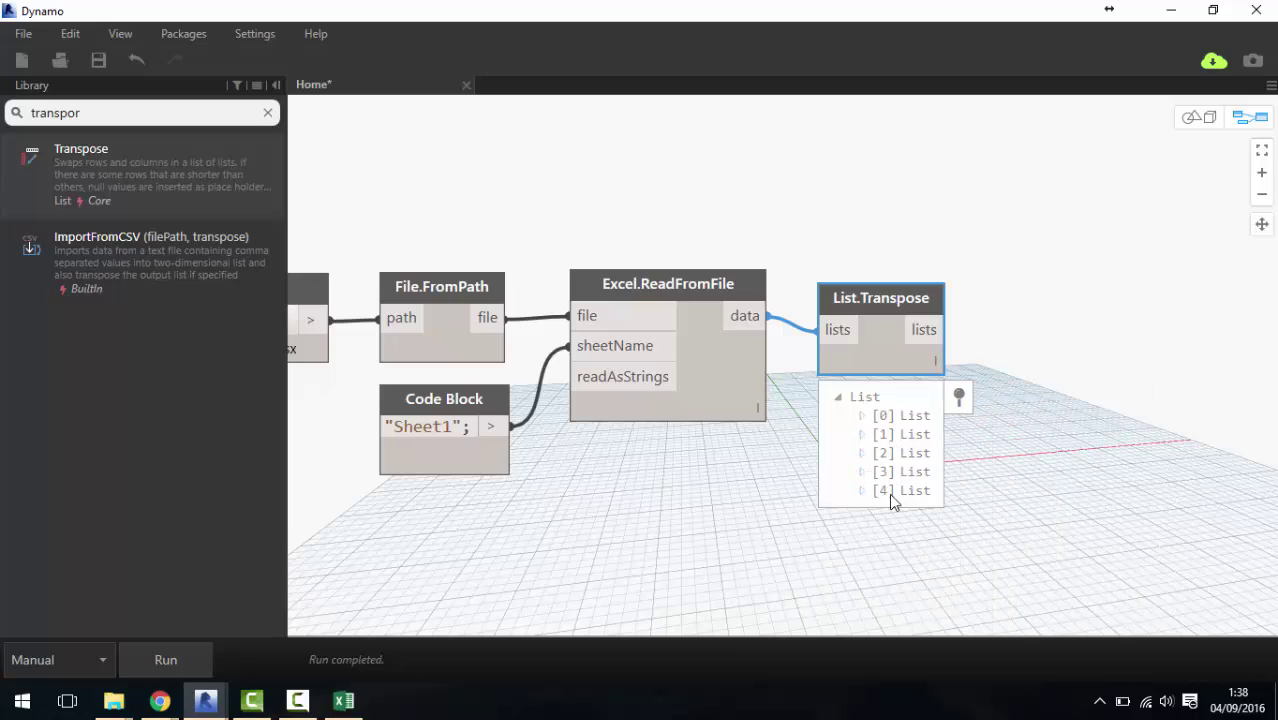
{"action": "left_click", "coordinate": [862, 471]}
{"action": "left_click", "coordinate": [860, 415]}
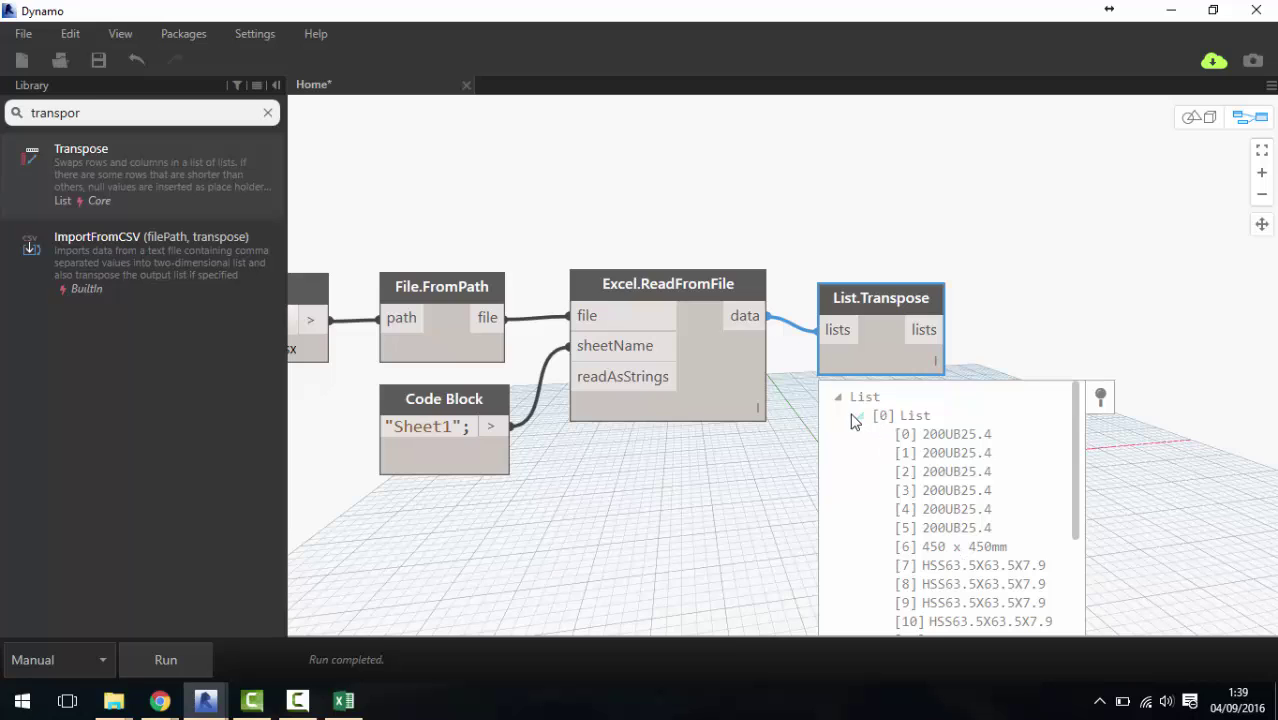
{"action": "left_click", "coordinate": [860, 415]}
{"action": "left_click", "coordinate": [862, 434]}
Scroll through the comments values, then select an empty column B cell in Excel.
{"action": "scroll", "coordinate": [909, 451], "scroll_direction": "down", "scroll_amount": 1}
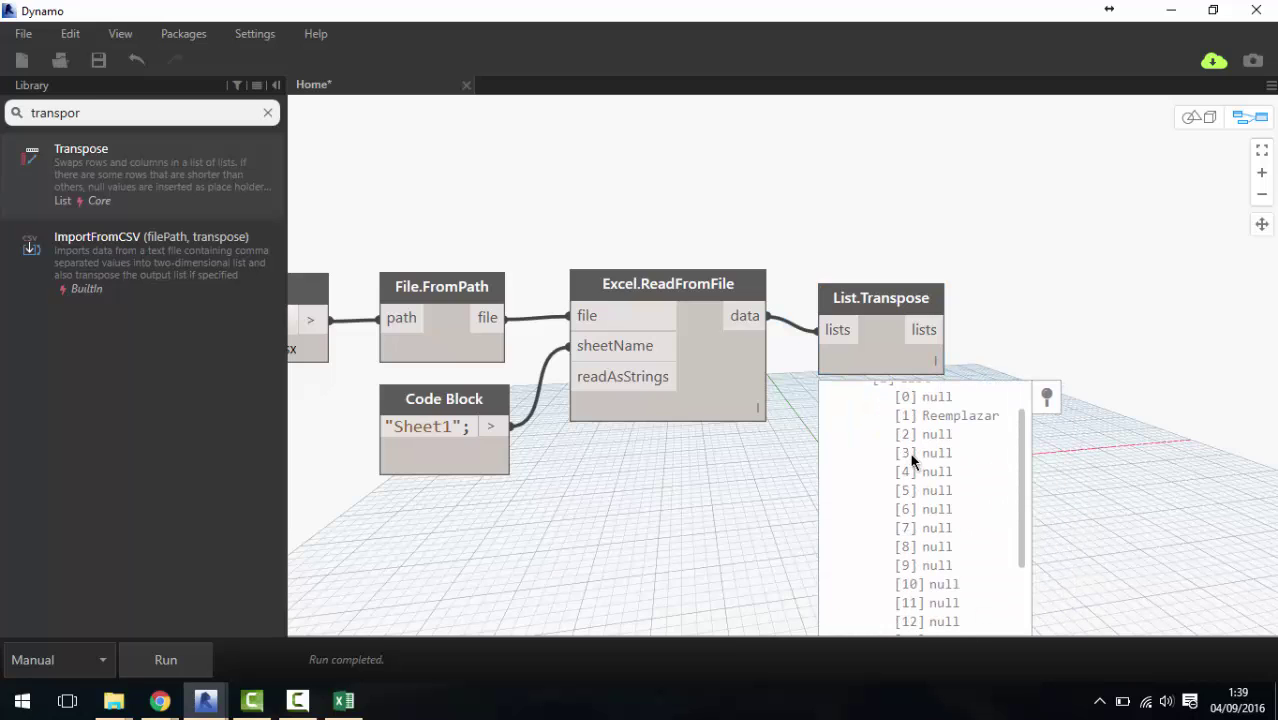
{"action": "scroll", "coordinate": [909, 451], "scroll_direction": "down", "scroll_amount": 2}
{"action": "scroll", "coordinate": [909, 451], "scroll_direction": "down", "scroll_amount": 2}
{"action": "scroll", "coordinate": [910, 455], "scroll_direction": "down", "scroll_amount": 1}
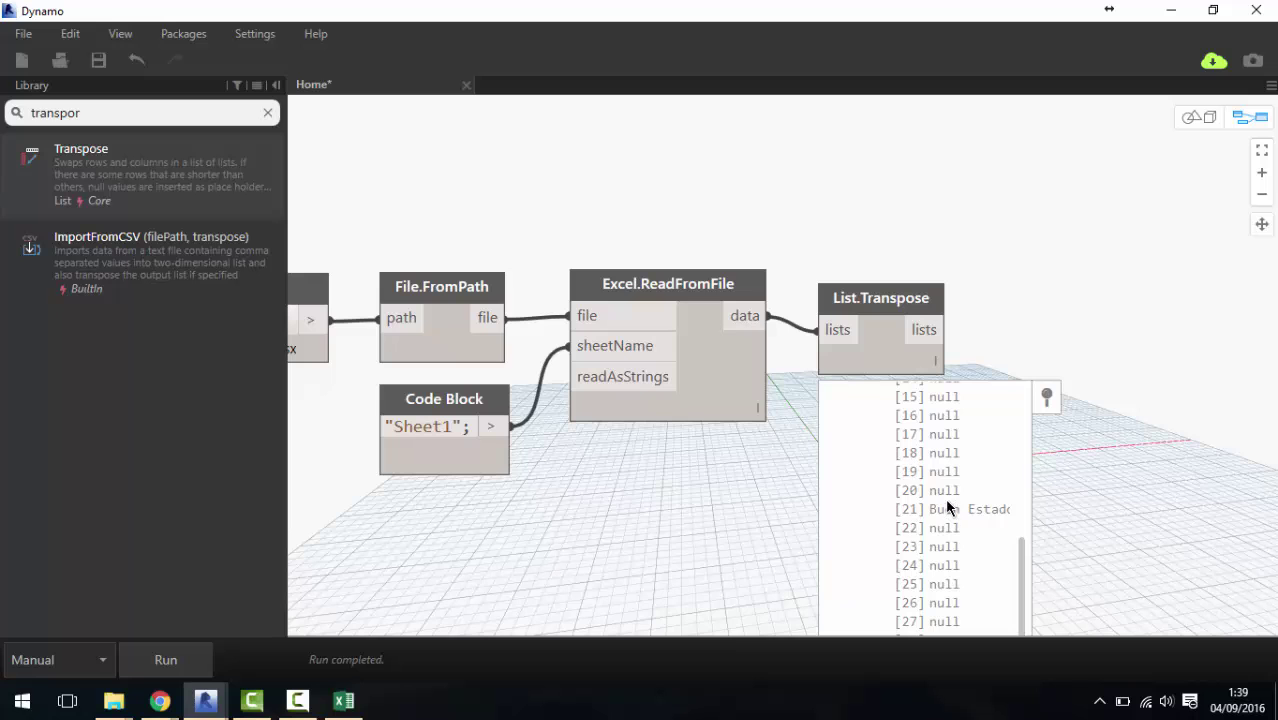
{"action": "scroll", "coordinate": [930, 470], "scroll_direction": "up", "scroll_amount": 3}
{"action": "scroll", "coordinate": [946, 484], "scroll_direction": "up", "scroll_amount": 3}
{"action": "scroll", "coordinate": [938, 455], "scroll_direction": "up", "scroll_amount": 1}
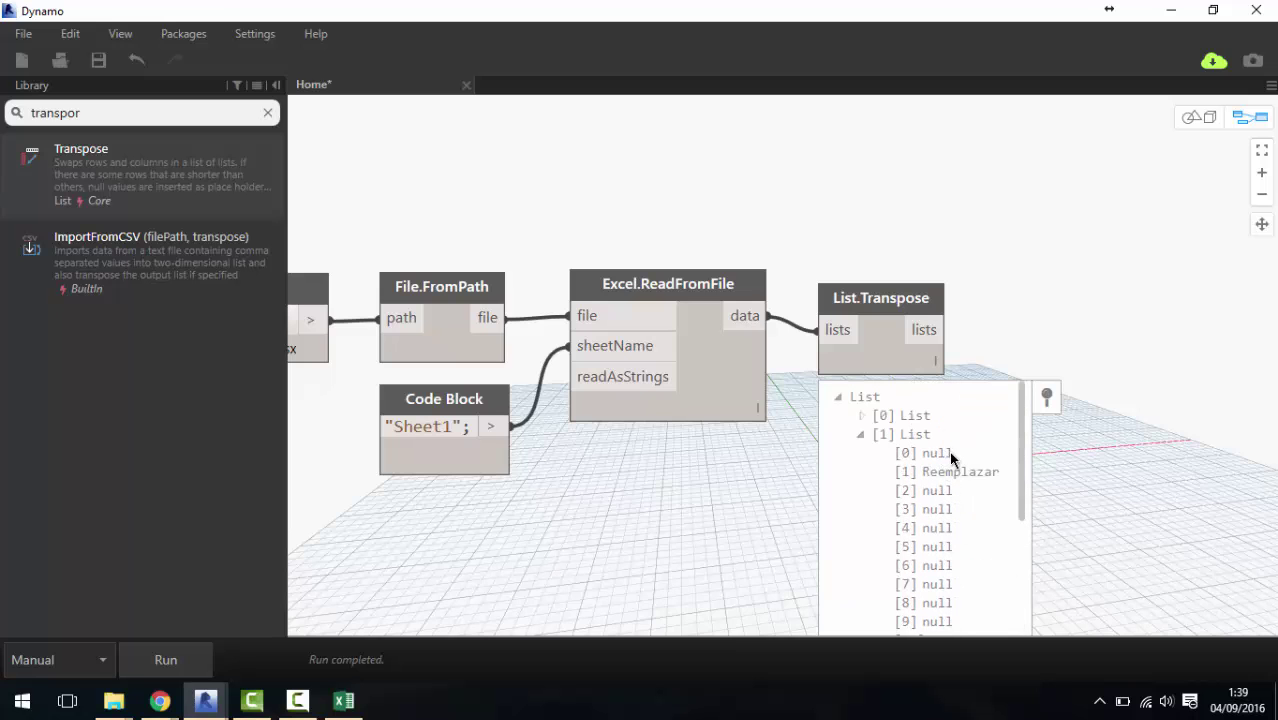
{"action": "left_click", "coordinate": [350, 703]}
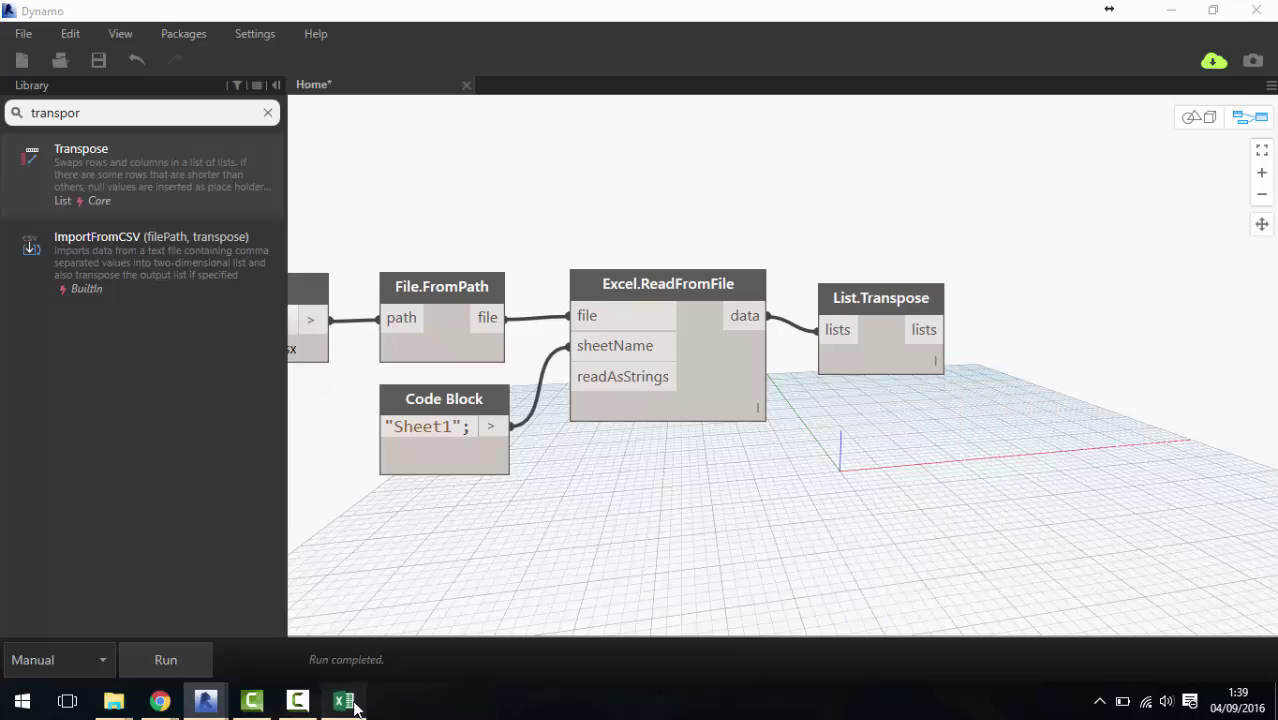
{"action": "left_click", "coordinate": [222, 274]}
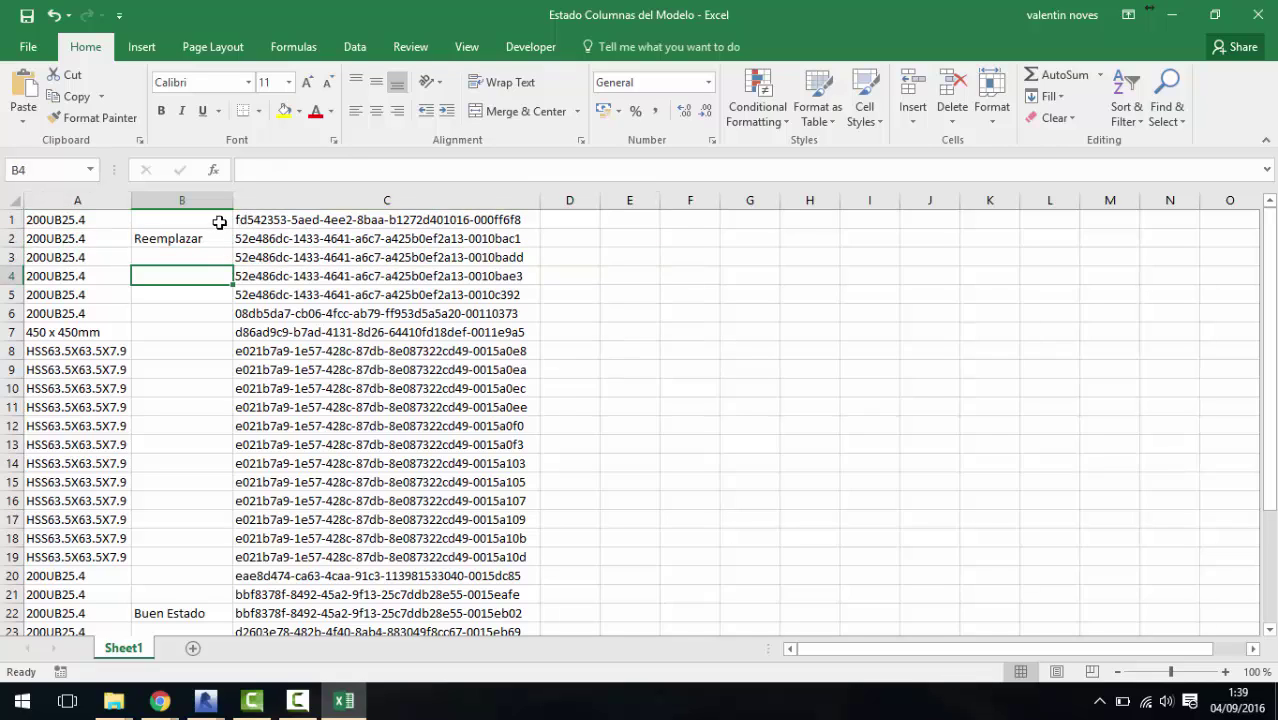
Enter "No realizar nada" in cell B1, fixing the typos.
{"action": "left_click", "coordinate": [219, 222]}
{"action": "type", "text": "no"}
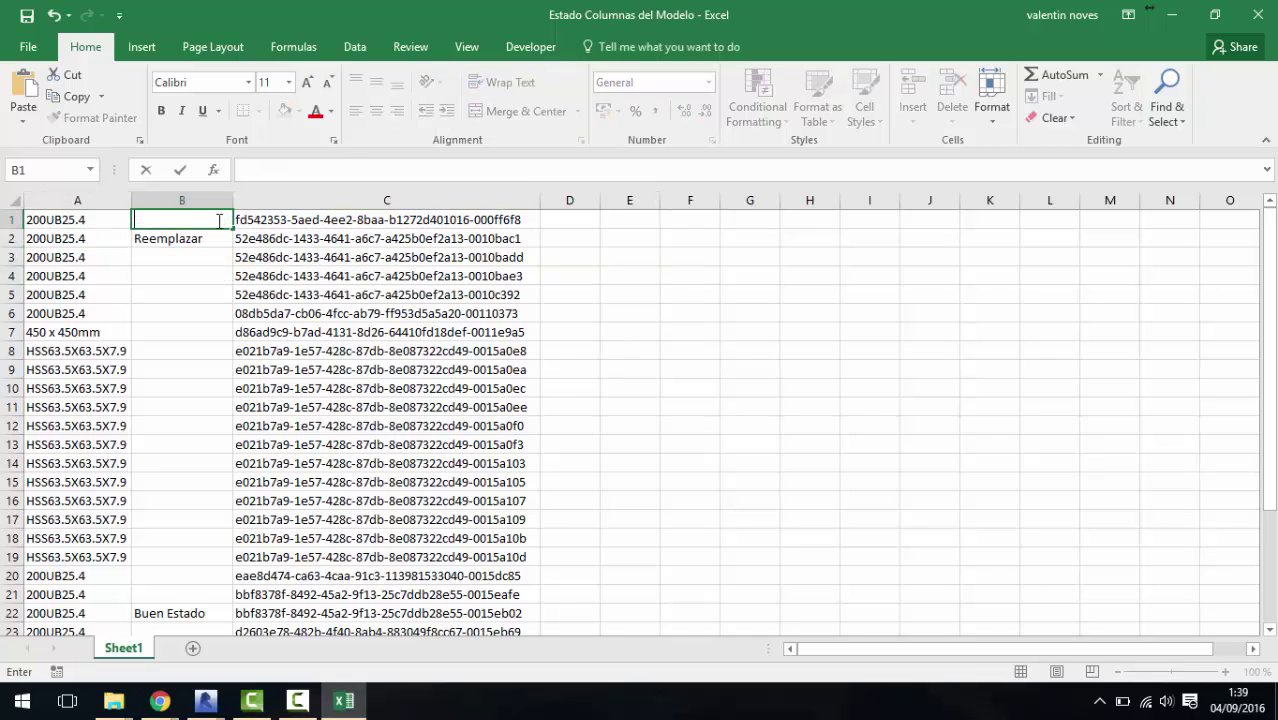
{"action": "type", "text": "No re"}
{"action": "type", "text": "zad"}
{"action": "key", "text": "BackSpace"}
{"action": "key", "text": "BackSpace"}
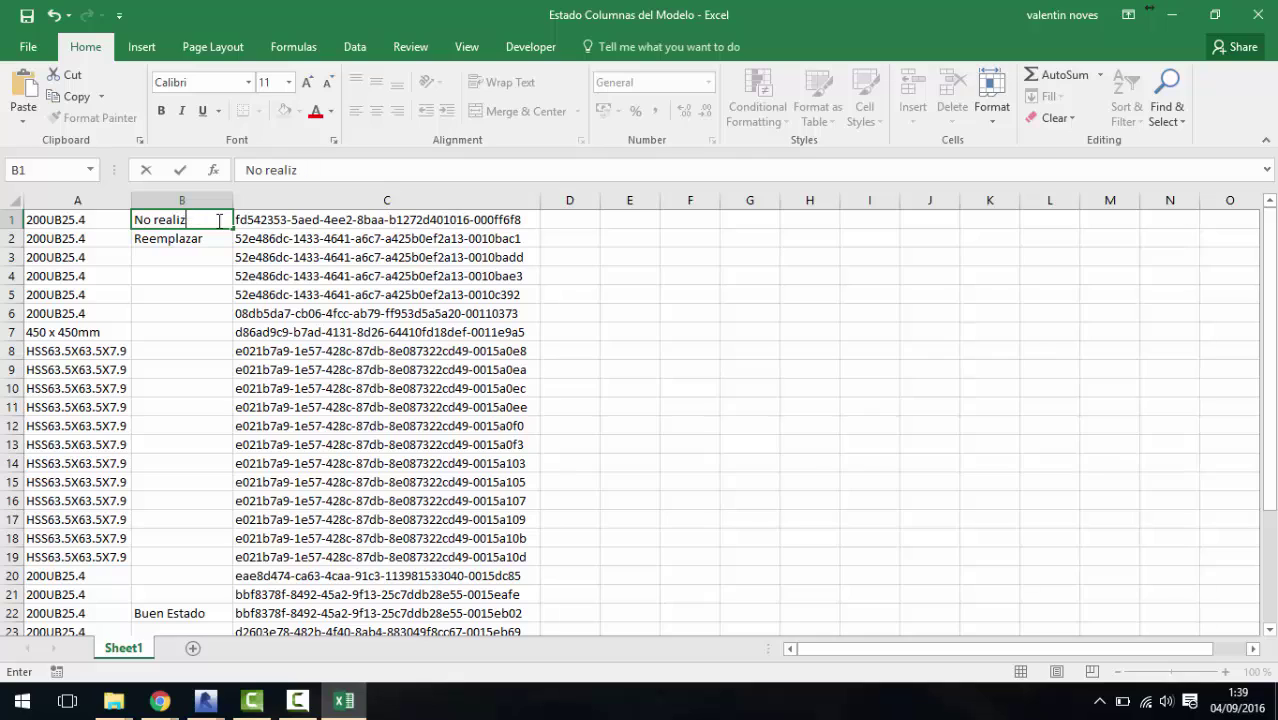
{"action": "type", "text": "nada"}
{"action": "left_click", "coordinate": [218, 295]}
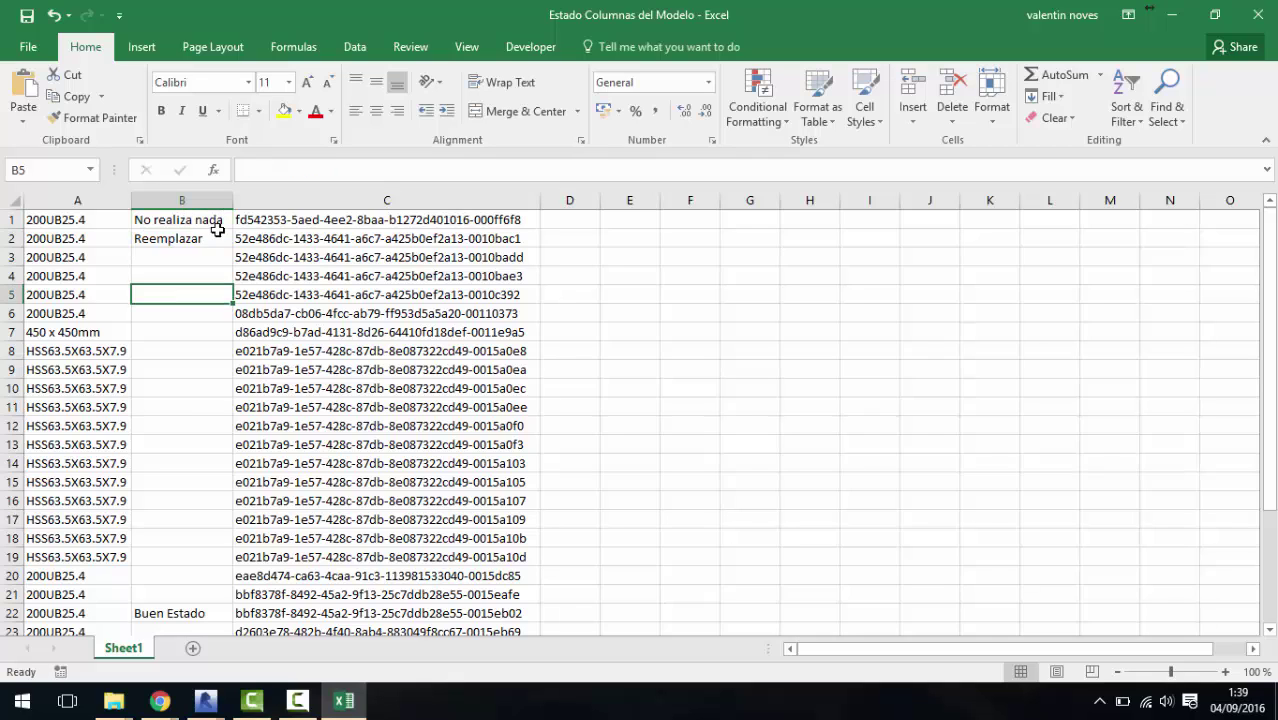
{"action": "left_click", "coordinate": [212, 219]}
{"action": "left_click", "coordinate": [301, 170]}
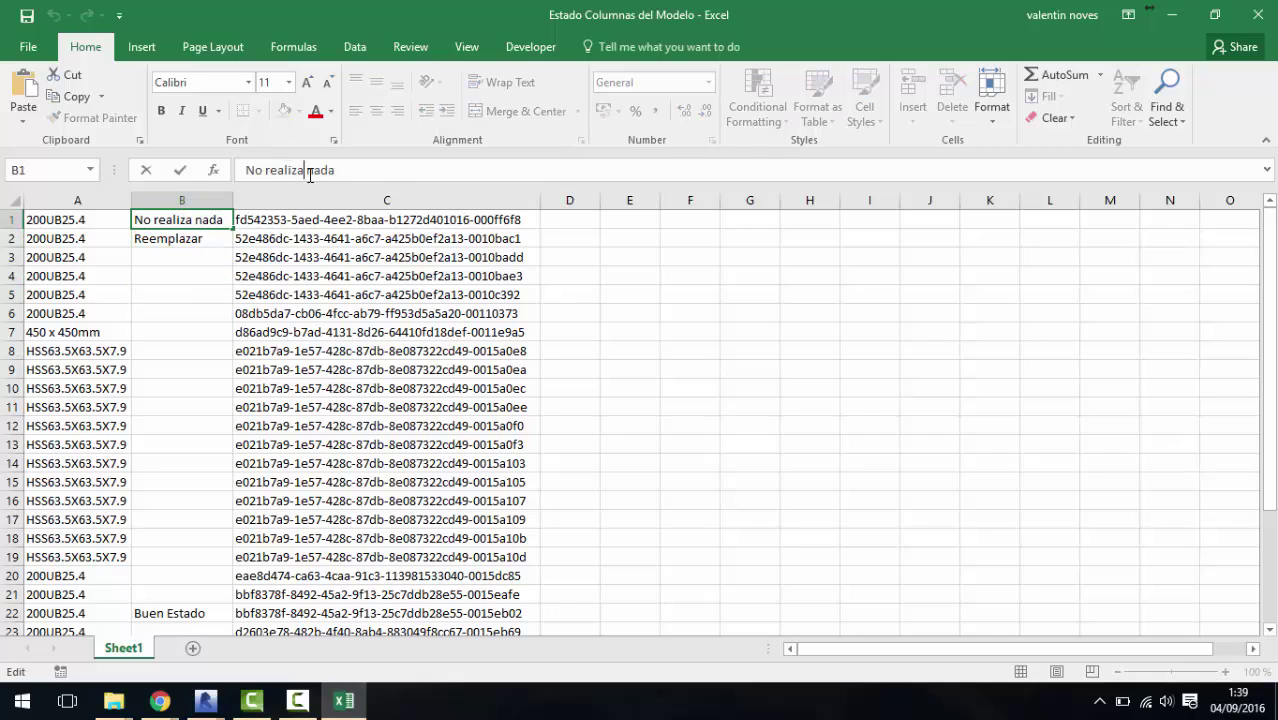
{"action": "type", "text": "r"}
{"action": "left_click", "coordinate": [200, 313]}
Copy No realizar nada into B3 and fill it down column B.
{"action": "left_click", "coordinate": [196, 218]}
{"action": "key", "text": "ctrl+c"}
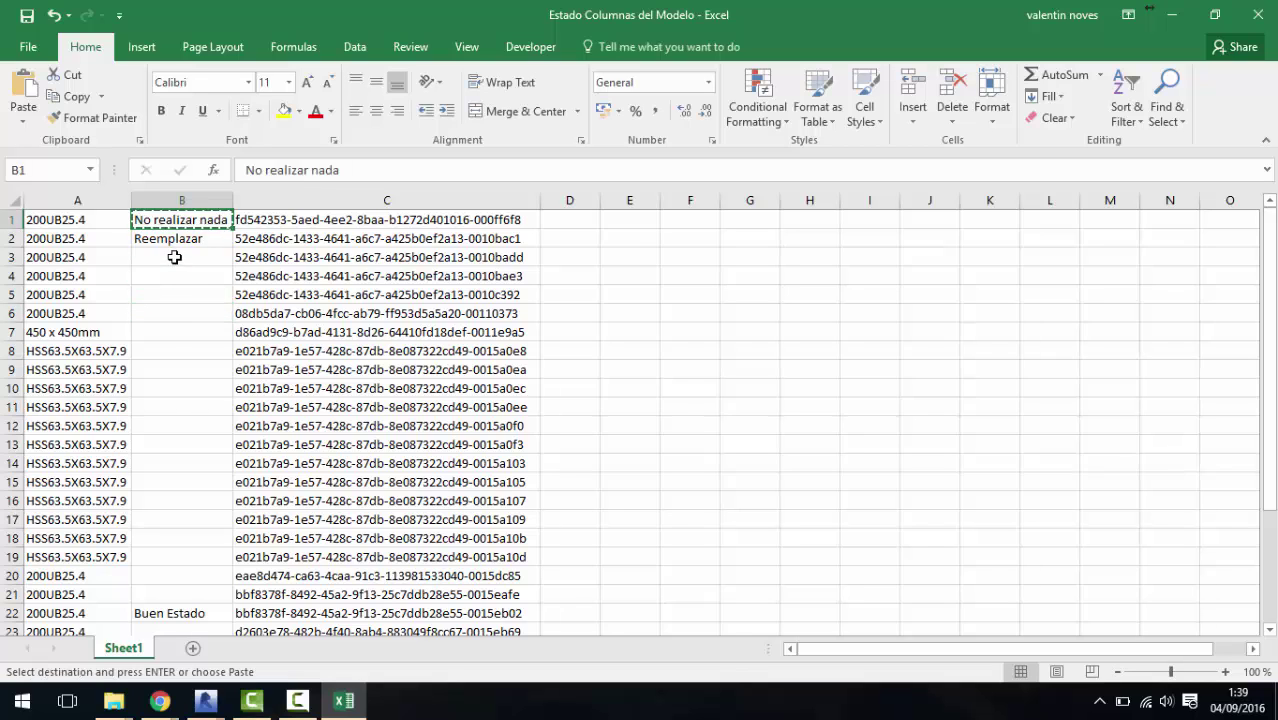
{"action": "left_click", "coordinate": [175, 257]}
{"action": "key", "text": "ctrl+v"}
{"action": "mouse_move", "coordinate": [232, 266]}
{"action": "left_mouse_down"}
{"action": "mouse_move", "coordinate": [231, 570]}
{"action": "mouse_move", "coordinate": [215, 369]}
{"action": "left_mouse_up"}
Paste No realizar nada into B23 and fill it down to row 30.
{"action": "left_click", "coordinate": [203, 413]}
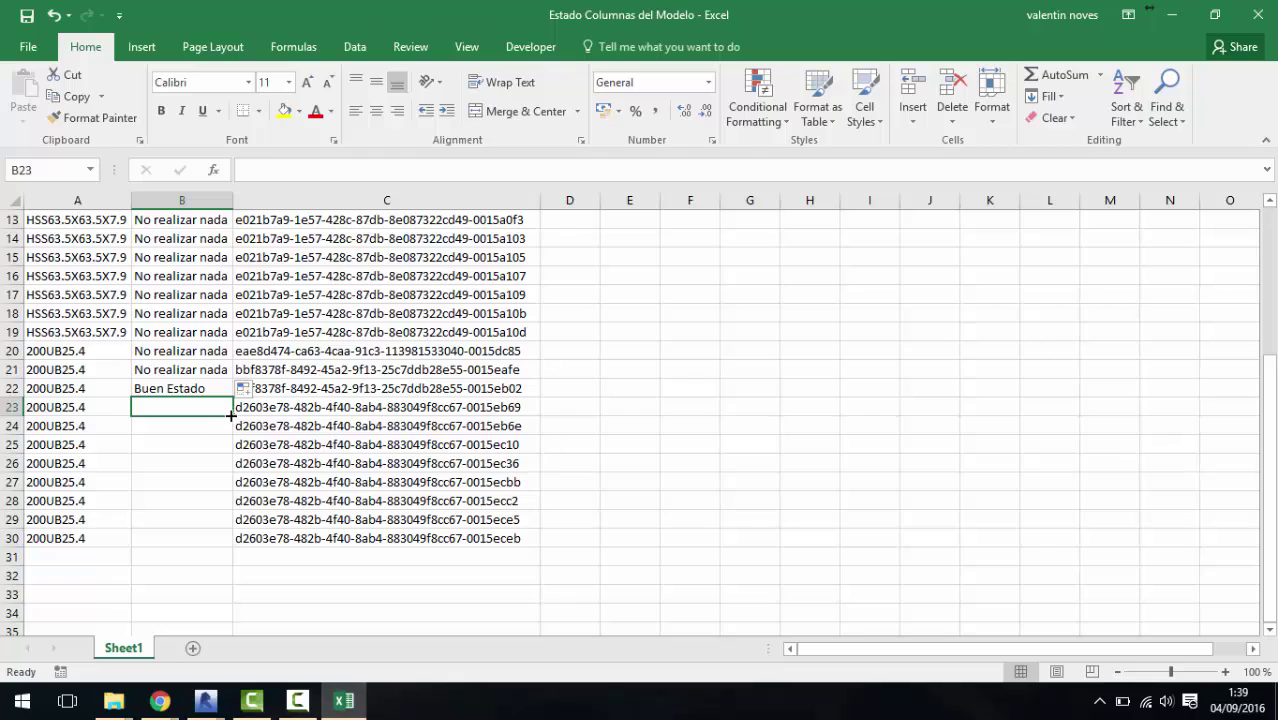
{"action": "left_click_drag", "start_coordinate": [230, 414], "coordinate": [205, 388]}
{"action": "left_click", "coordinate": [207, 368]}
{"action": "key", "text": "ctrl+c"}
{"action": "left_click", "coordinate": [200, 408]}
{"action": "key", "text": "ctrl+v"}
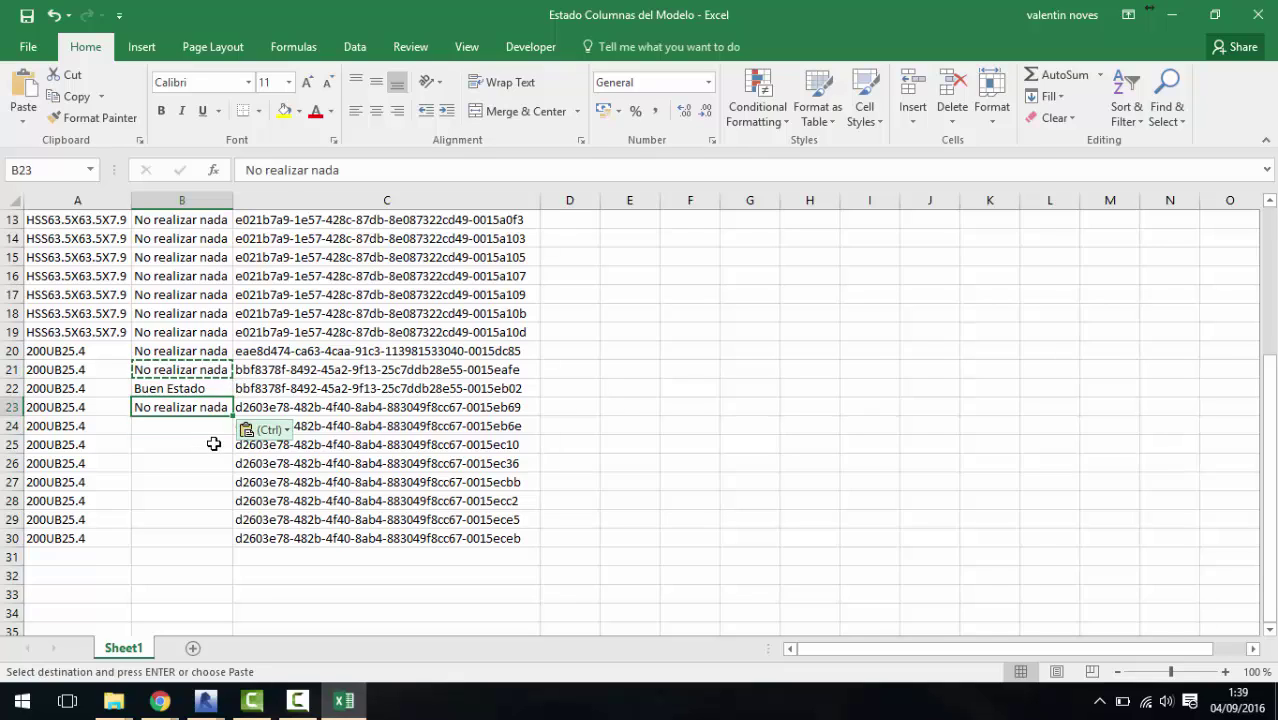
{"action": "left_click_drag", "start_coordinate": [231, 416], "coordinate": [231, 546]}
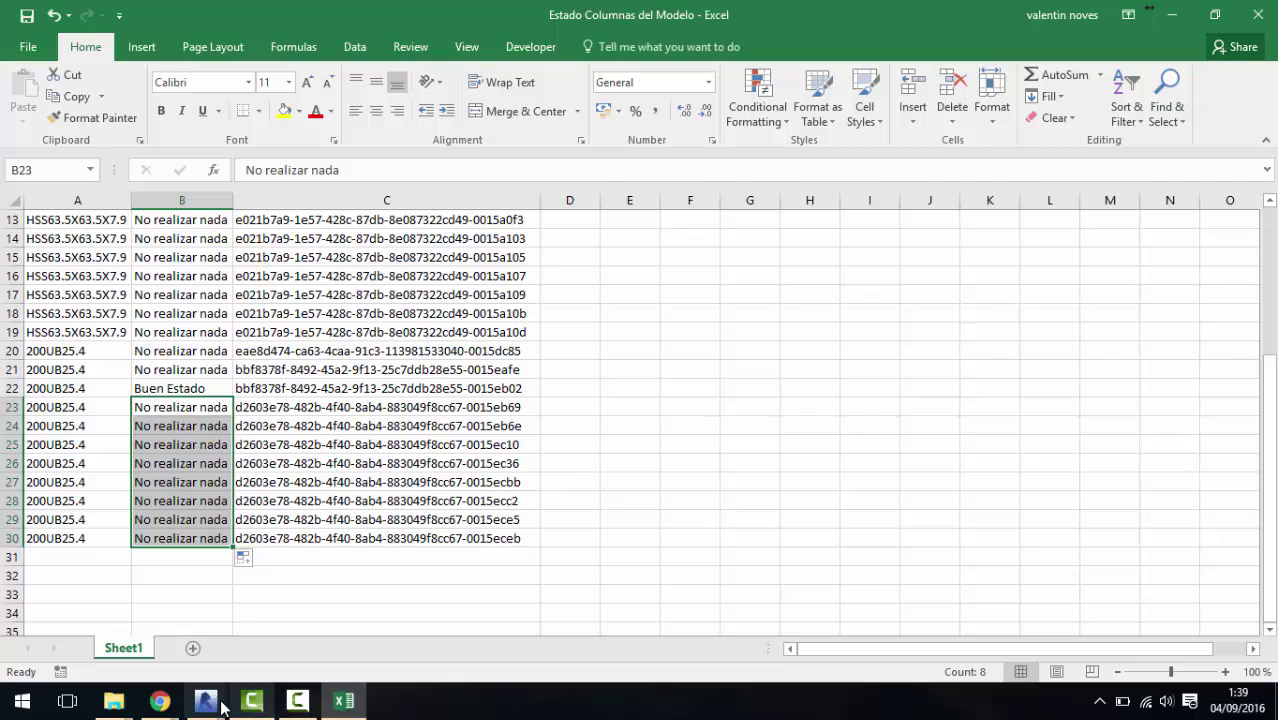
{"action": "mouse_move", "coordinate": [206, 701]}
{"action": "left_click", "coordinate": [77, 635]}
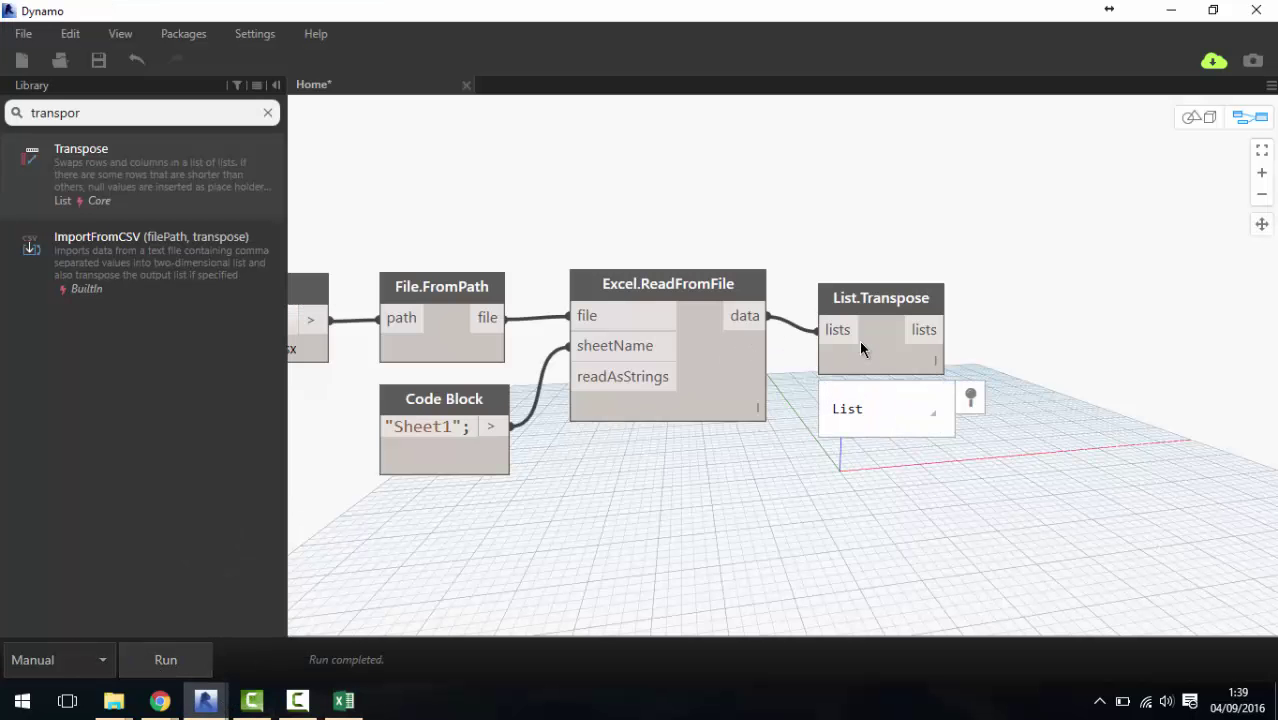
Review the updated comments list in the List.Transpose preview and collapse its sublists.
{"action": "scroll", "coordinate": [861, 347], "scroll_direction": "down", "scroll_amount": 1}
{"action": "scroll", "coordinate": [859, 340], "scroll_direction": "down", "scroll_amount": 1}
{"action": "scroll", "coordinate": [850, 320], "scroll_direction": "down", "scroll_amount": 1}
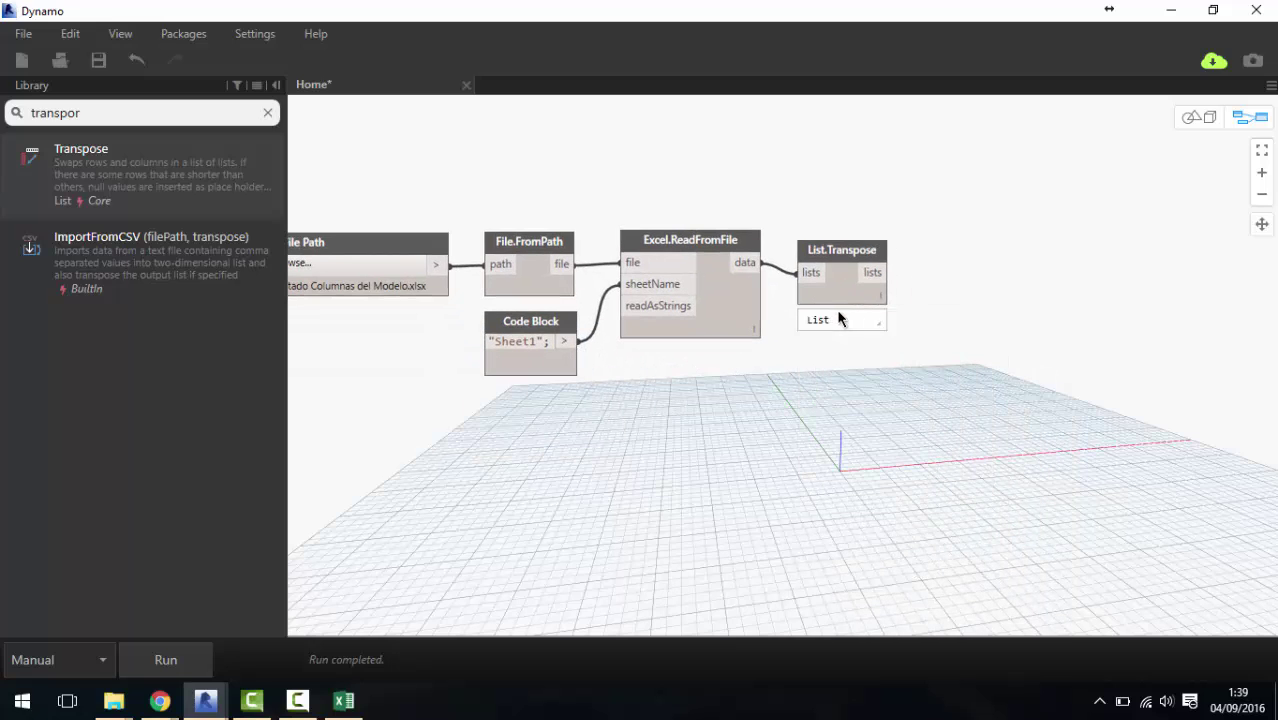
{"action": "mouse_move", "coordinate": [886, 409]}
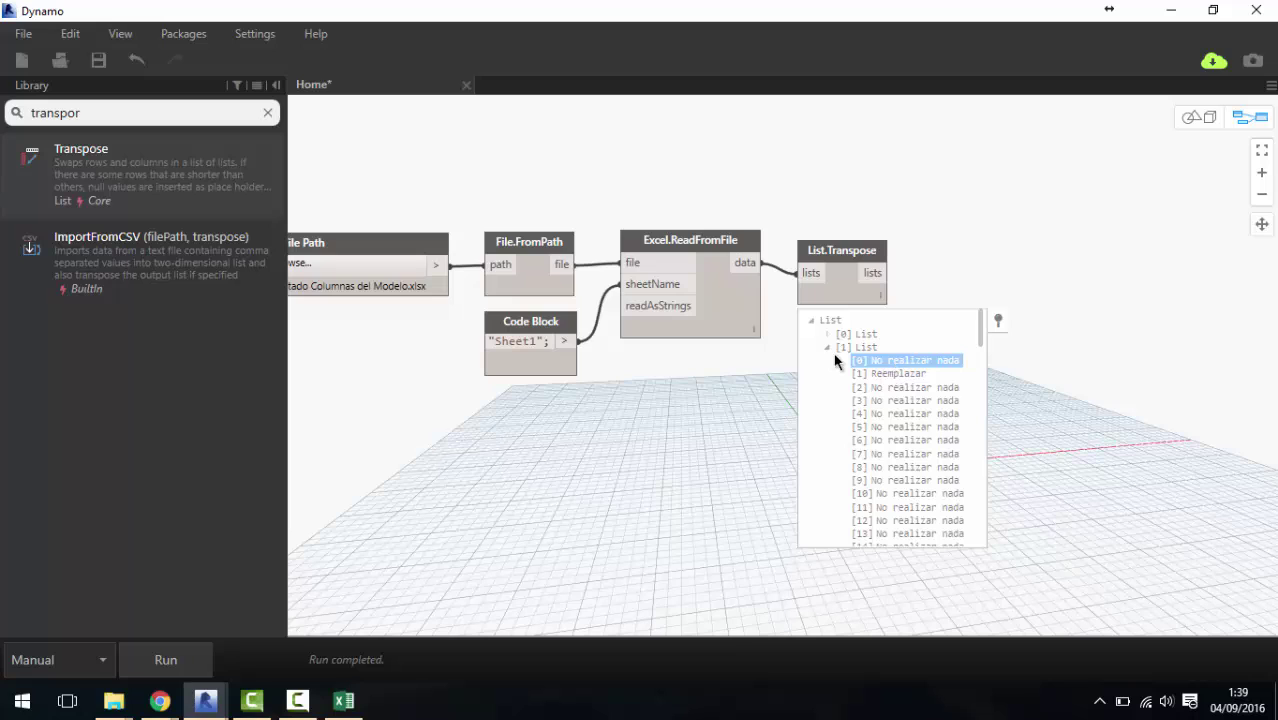
{"action": "left_click", "coordinate": [829, 348]}
{"action": "left_click", "coordinate": [828, 358]}
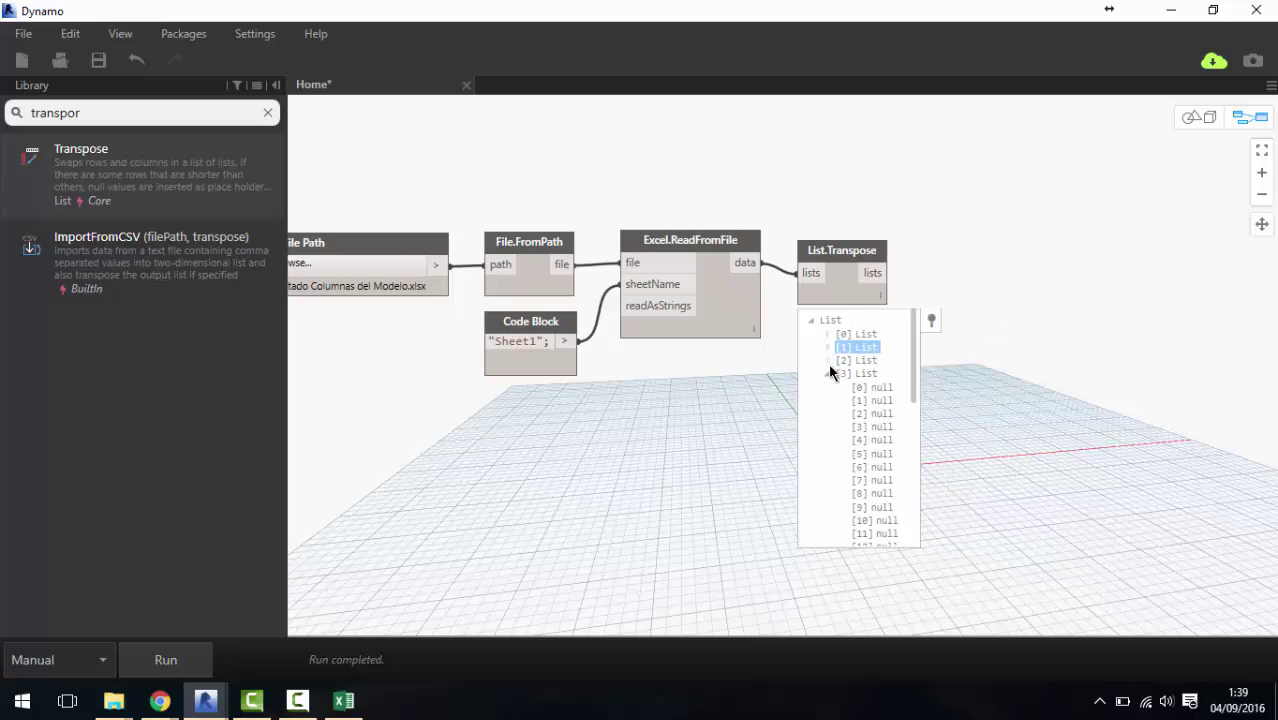
{"action": "left_click", "coordinate": [828, 387]}
{"action": "scroll", "coordinate": [741, 418], "scroll_direction": "down", "scroll_amount": 2}
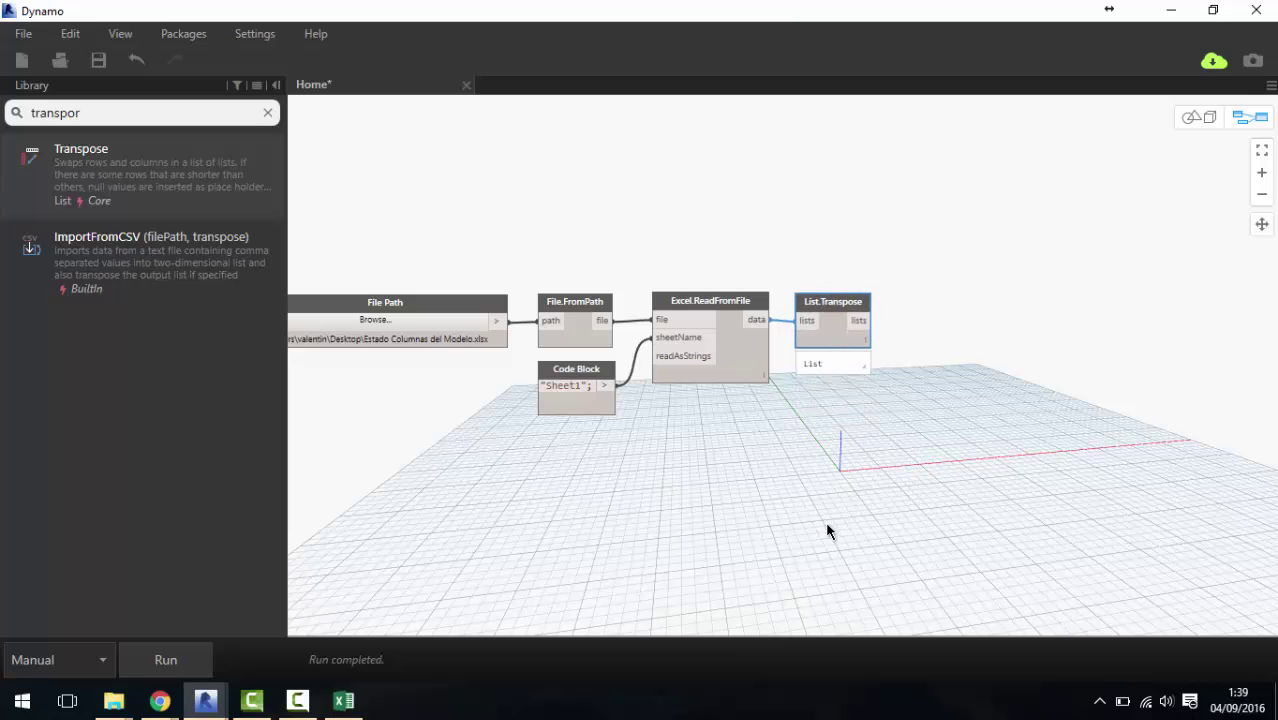
{"action": "middle_click_drag", "start_coordinate": [826, 527], "coordinate": [868, 494]}
Group all the Excel-reading nodes and title the group "Informacion De excel".
{"action": "left_click_drag", "start_coordinate": [900, 485], "coordinate": [478, 190]}
{"action": "key", "text": "ctrl+g"}
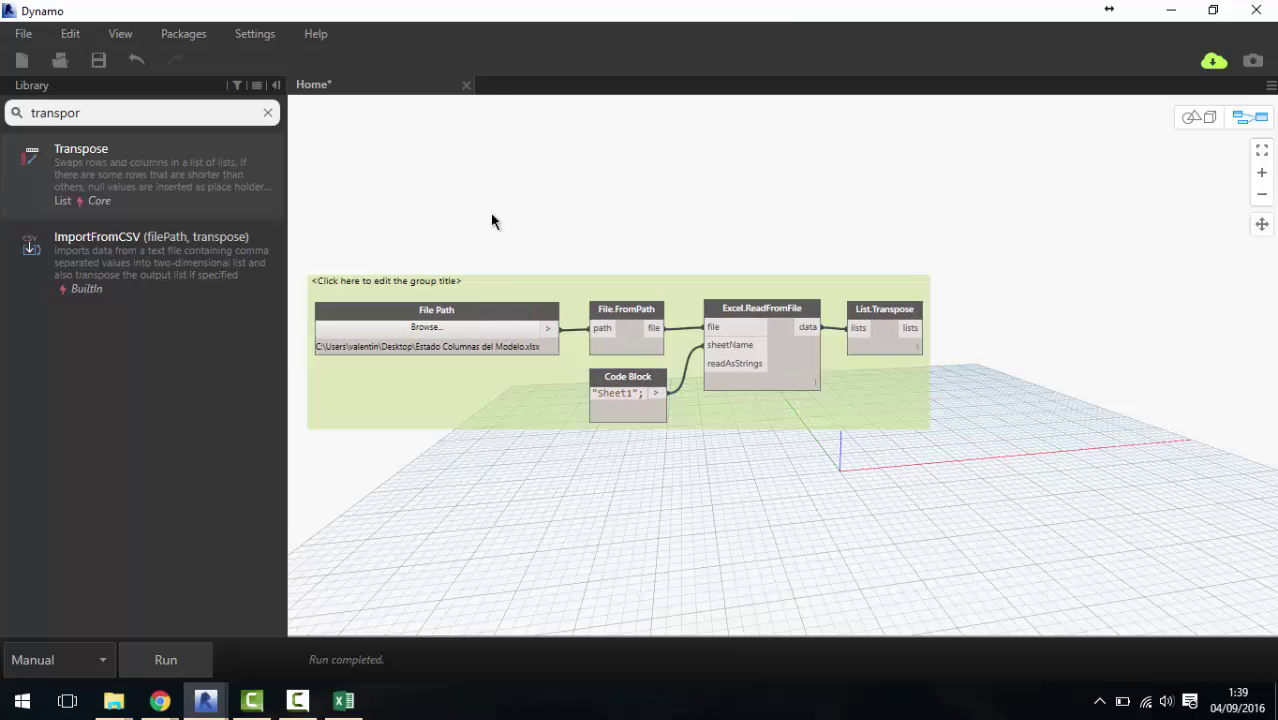
{"action": "double_click", "coordinate": [455, 281]}
{"action": "key", "text": "BackSpace"}
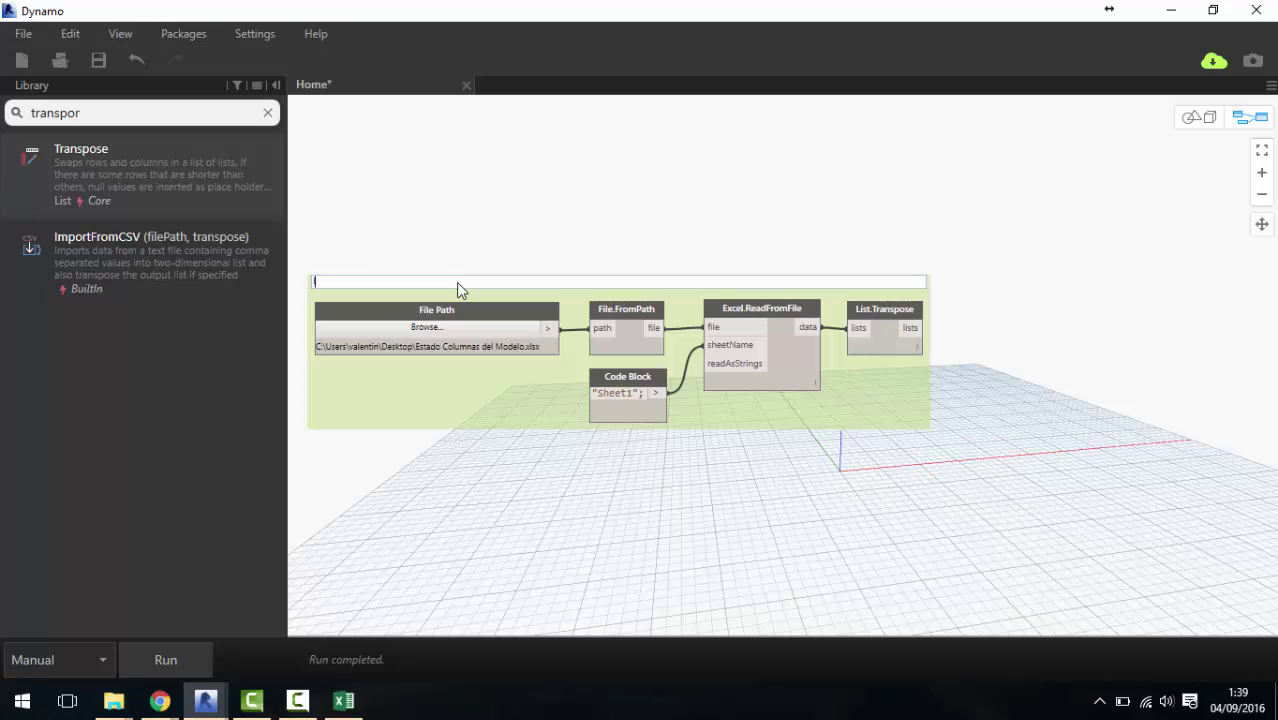
{"action": "type", "text": "Informac"}
{"action": "type", "text": "ion De exc"}
{"action": "type", "text": "el"}
{"action": "left_click", "coordinate": [583, 205]}
{"action": "scroll", "coordinate": [585, 300], "scroll_direction": "down", "scroll_amount": 2}
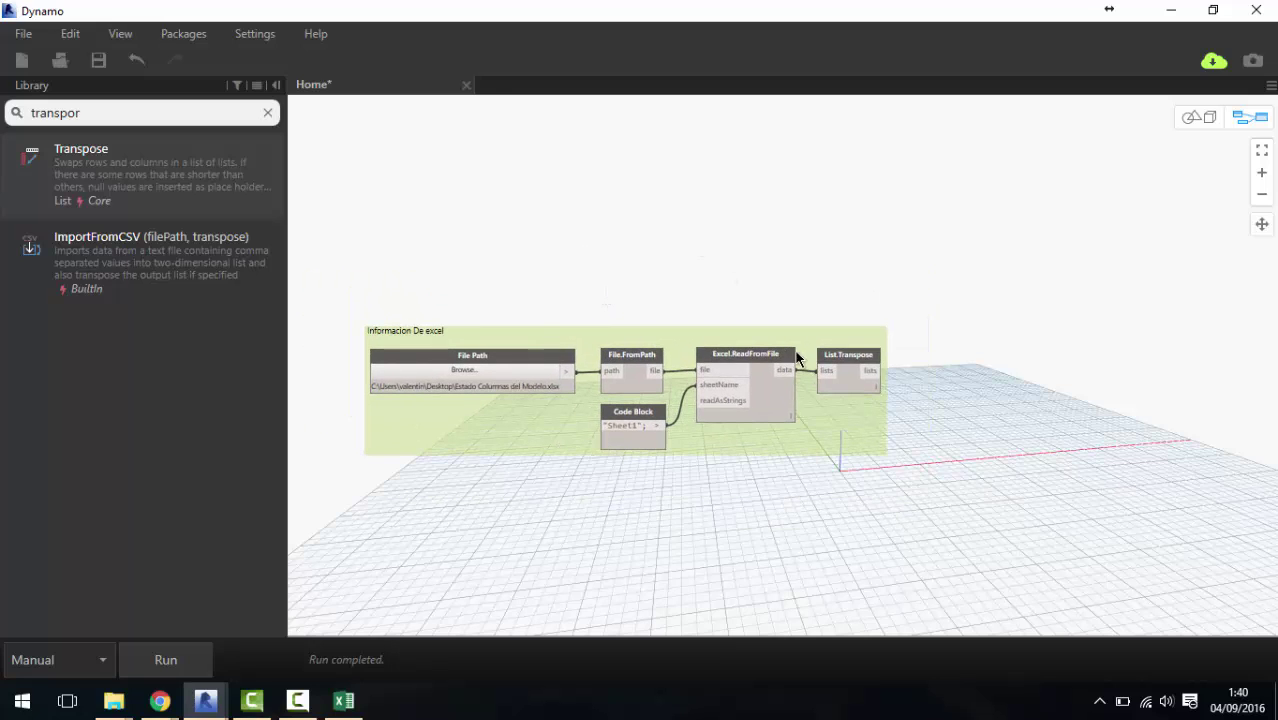
{"action": "left_click_drag", "start_coordinate": [868, 406], "coordinate": [802, 400]}
{"action": "middle_click_drag", "start_coordinate": [783, 358], "coordinate": [671, 411]}
Add a List.GetItemAtIndex node near the Excel nodes.
{"action": "left_click", "coordinate": [20, 114]}
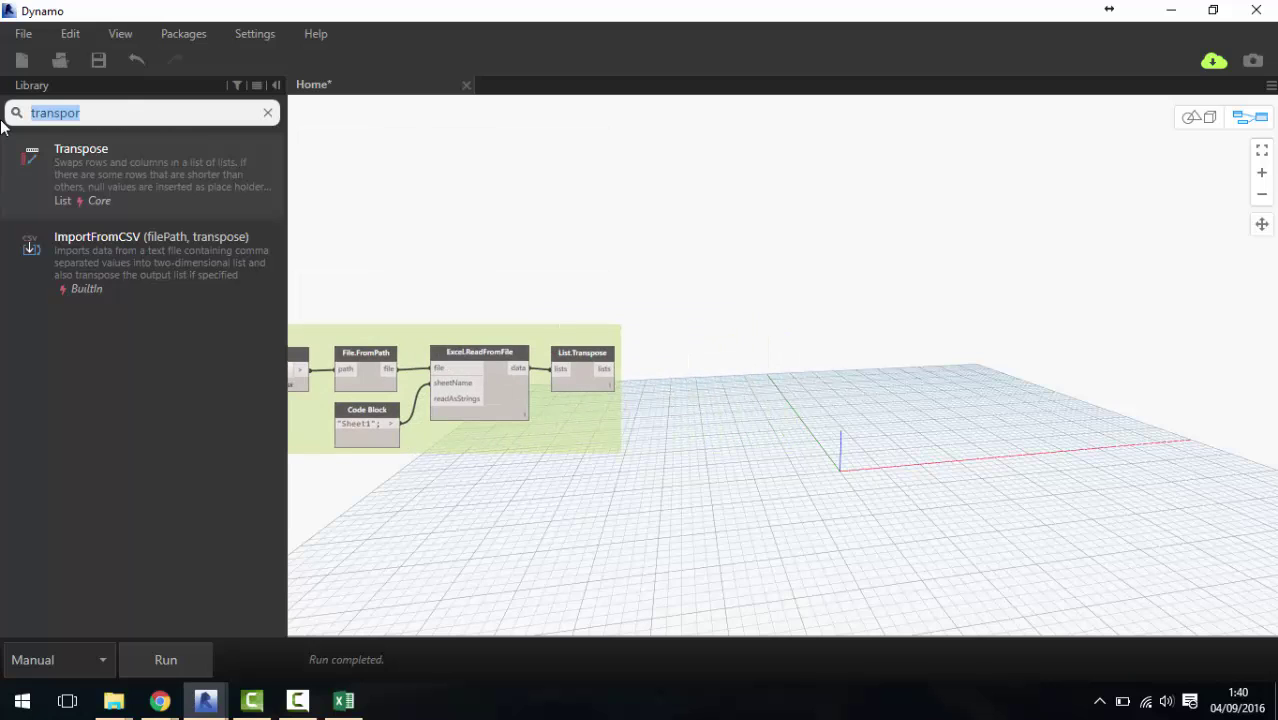
{"action": "type", "text": "get"}
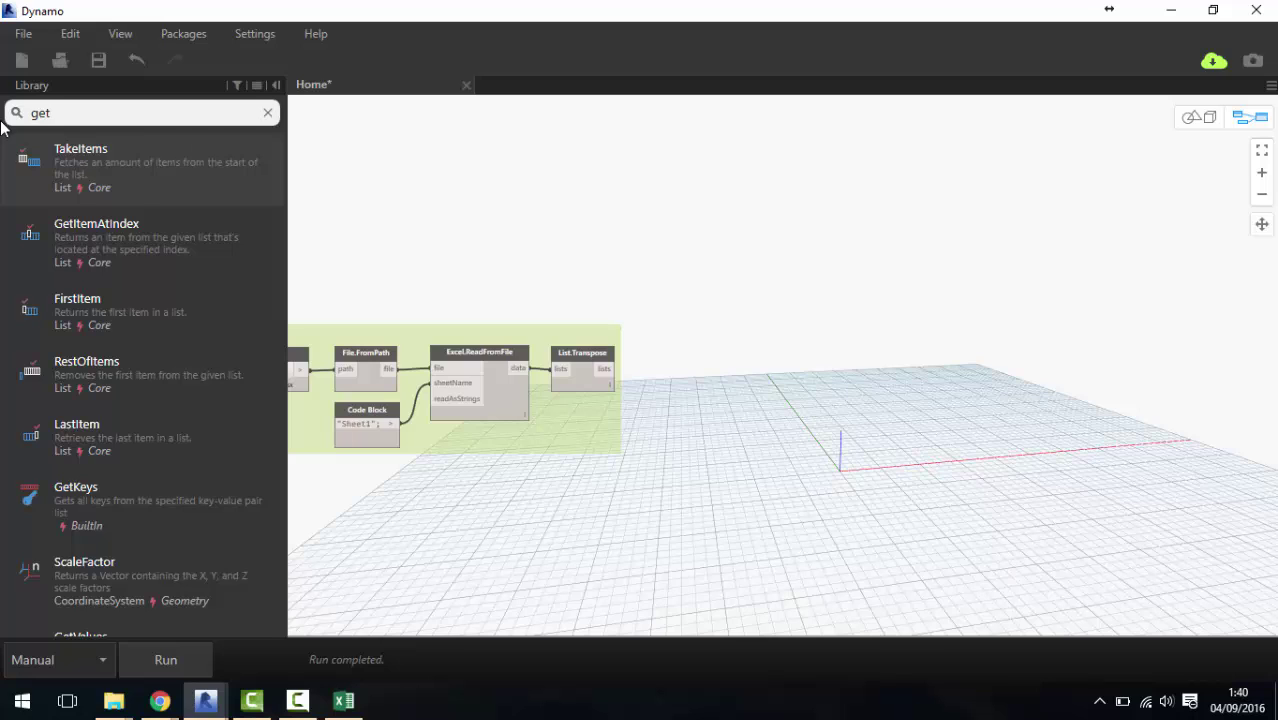
{"action": "left_click", "coordinate": [124, 235]}
{"action": "scroll", "coordinate": [804, 438], "scroll_direction": "up", "scroll_amount": 2}
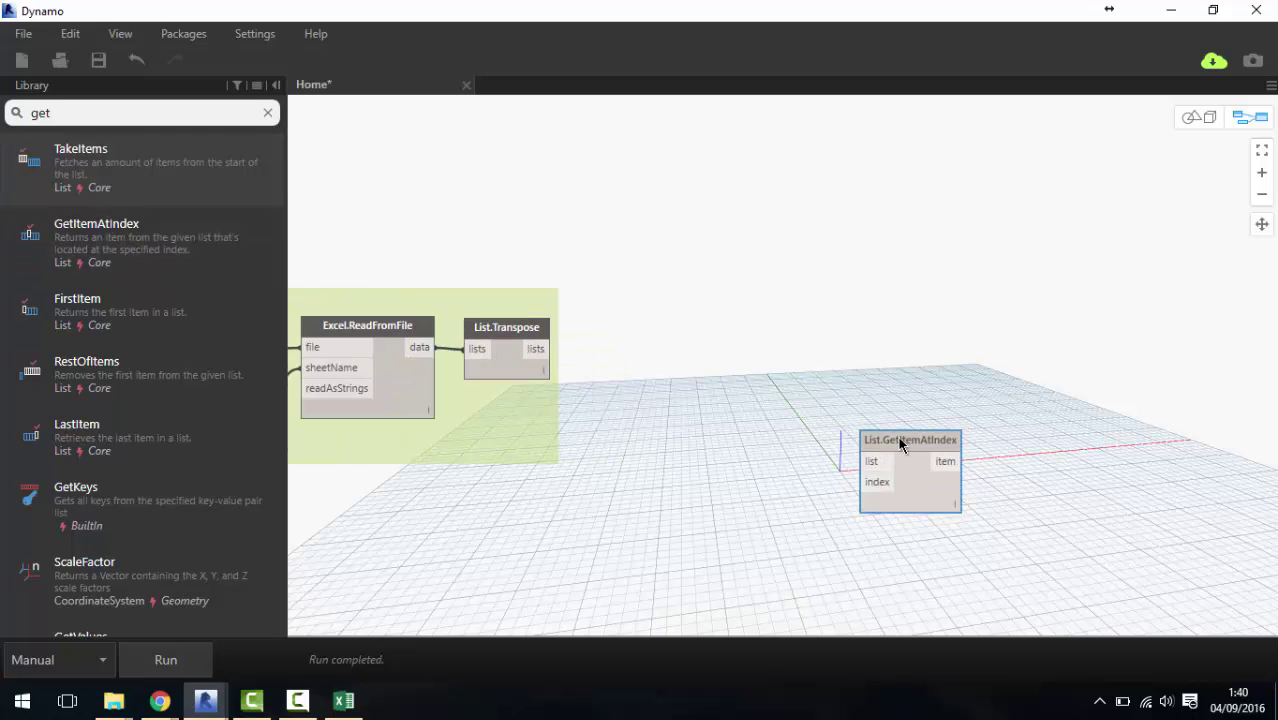
{"action": "left_click_drag", "start_coordinate": [900, 445], "coordinate": [734, 207]}
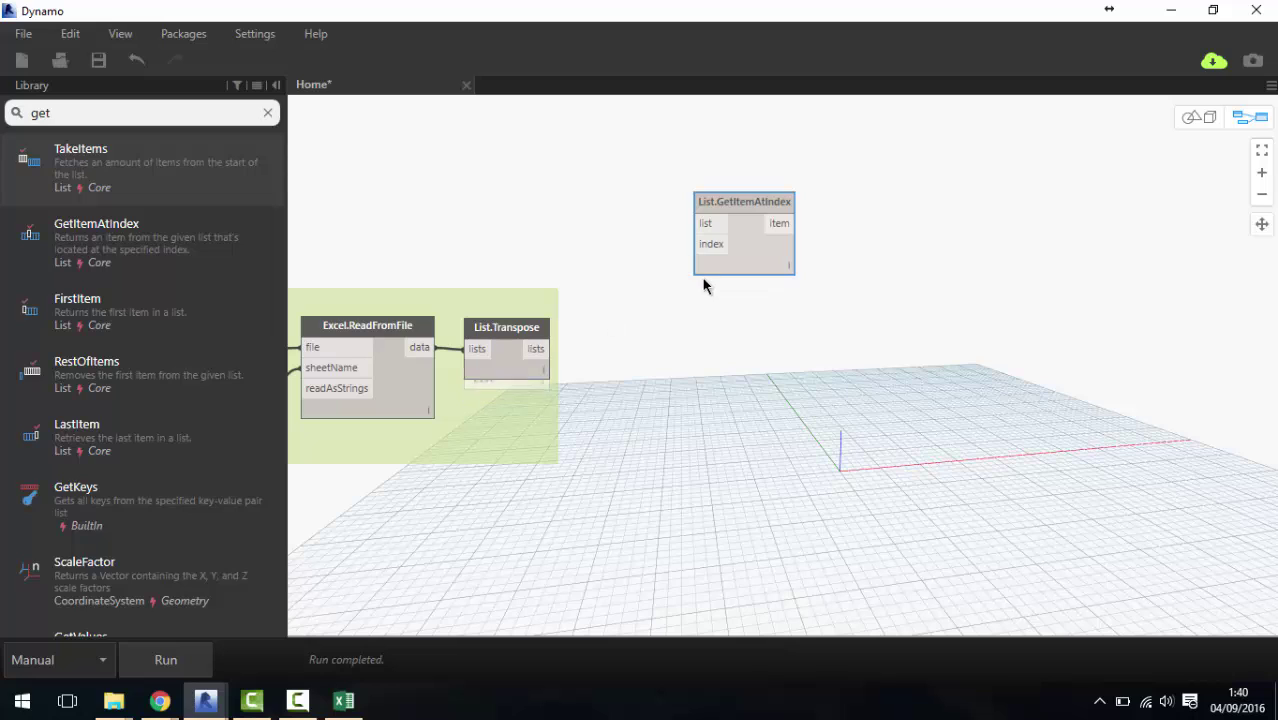
Duplicate it so two List.GetItemAtIndex nodes sit stacked, removing the extra copy.
{"action": "key", "text": "ctrl+c"}
{"action": "key", "text": "ctrl+v"}
{"action": "left_click_drag", "start_coordinate": [860, 265], "coordinate": [754, 421]}
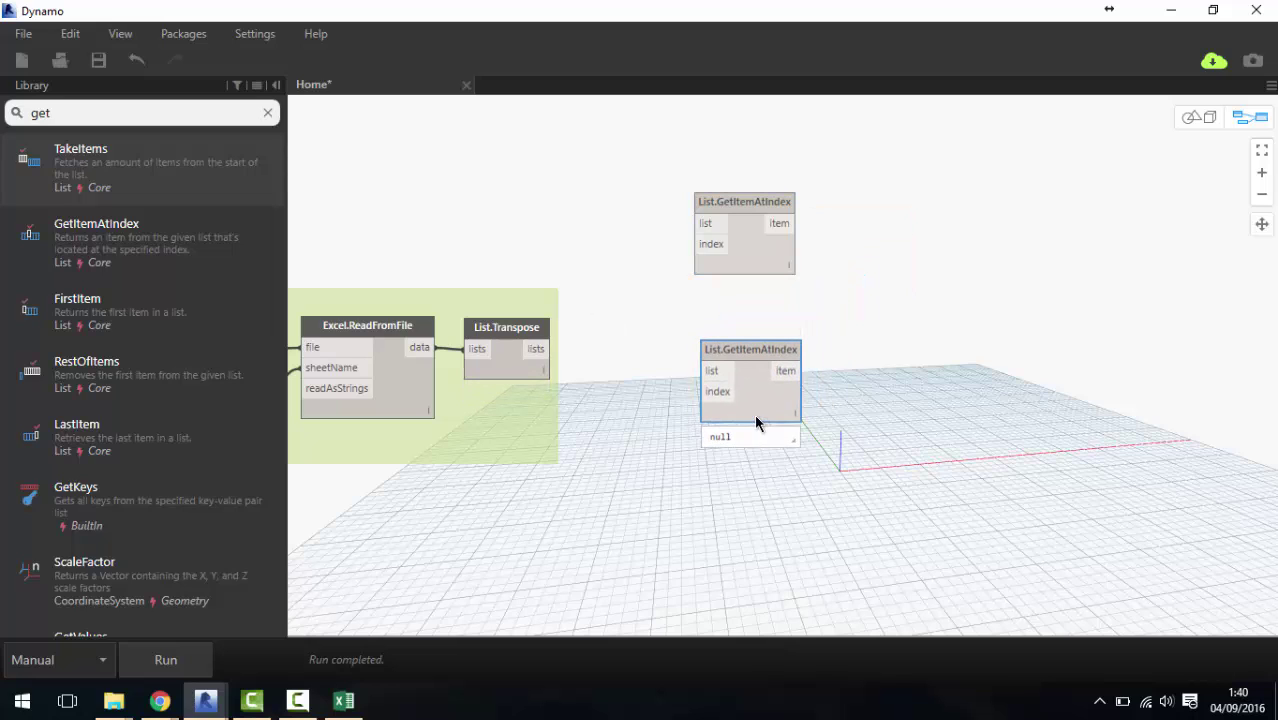
{"action": "key", "text": "ctrl+v"}
{"action": "left_click_drag", "start_coordinate": [869, 284], "coordinate": [751, 598]}
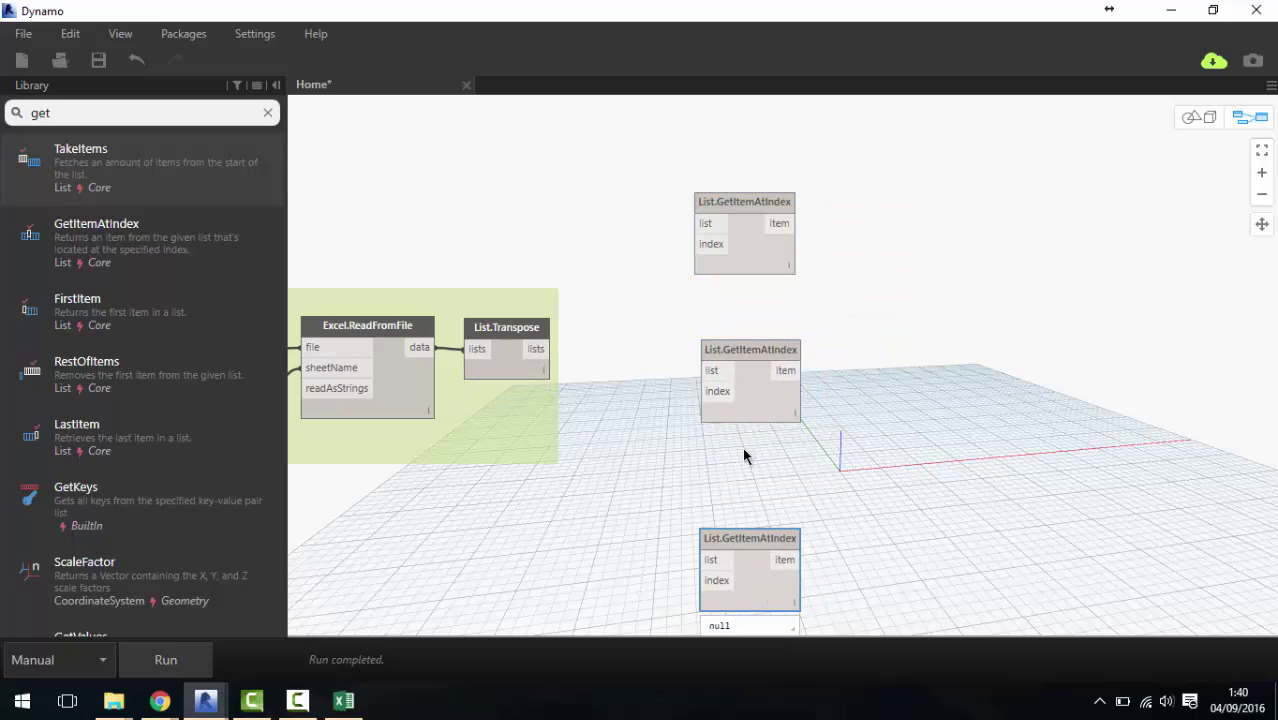
{"action": "left_click_drag", "start_coordinate": [752, 395], "coordinate": [756, 416]}
{"action": "left_click", "coordinate": [687, 298]}
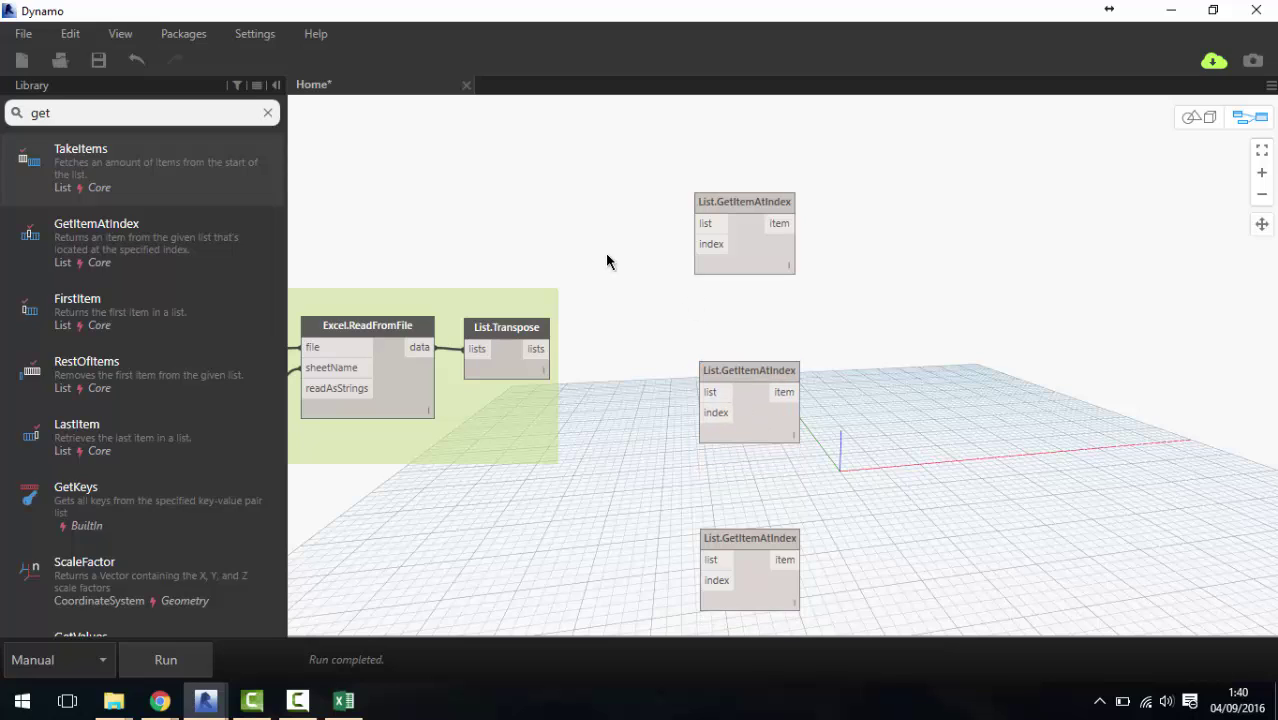
{"action": "left_click", "coordinate": [753, 237]}
{"action": "key", "text": "Delete"}
{"action": "mouse_move", "coordinate": [782, 370]}
{"action": "left_mouse_down"}
{"action": "mouse_move", "coordinate": [788, 288]}
{"action": "mouse_move", "coordinate": [805, 290]}
{"action": "left_mouse_up"}
Add code blocks 1 and 2 as the upper and lower nodes' indices.
{"action": "double_click", "coordinate": [660, 307]}
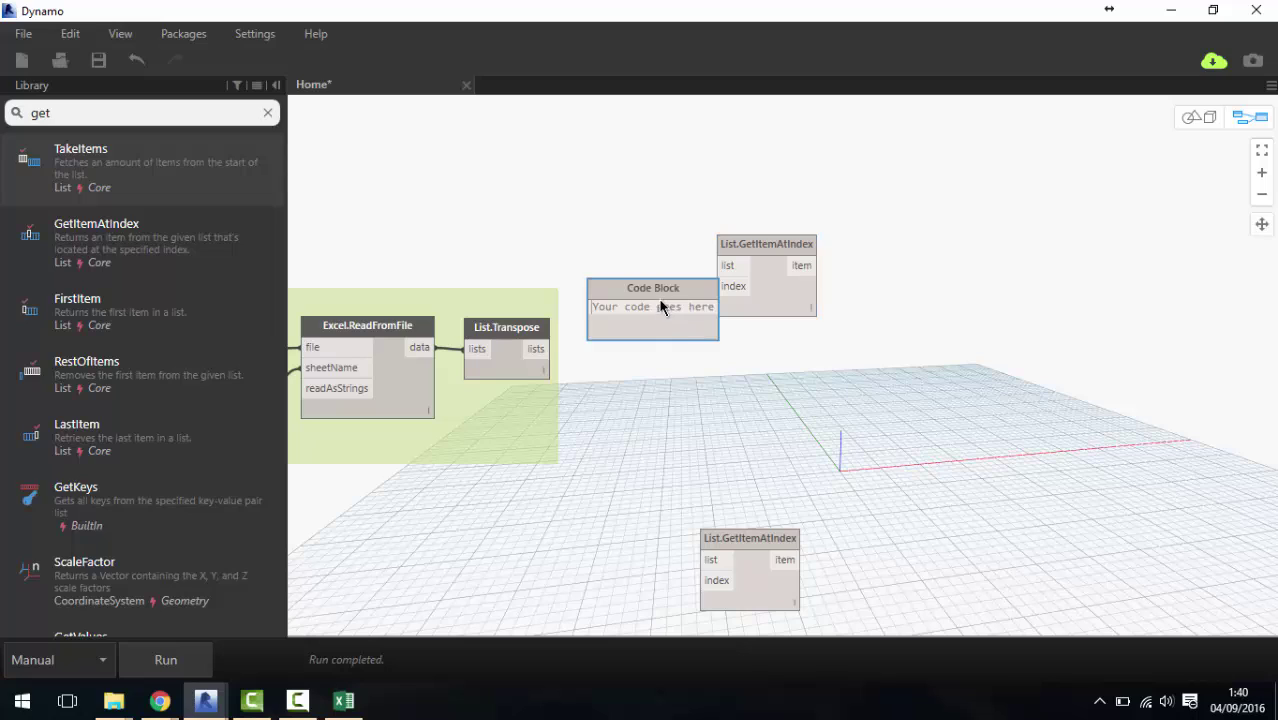
{"action": "left_click_drag", "start_coordinate": [678, 287], "coordinate": [670, 298]}
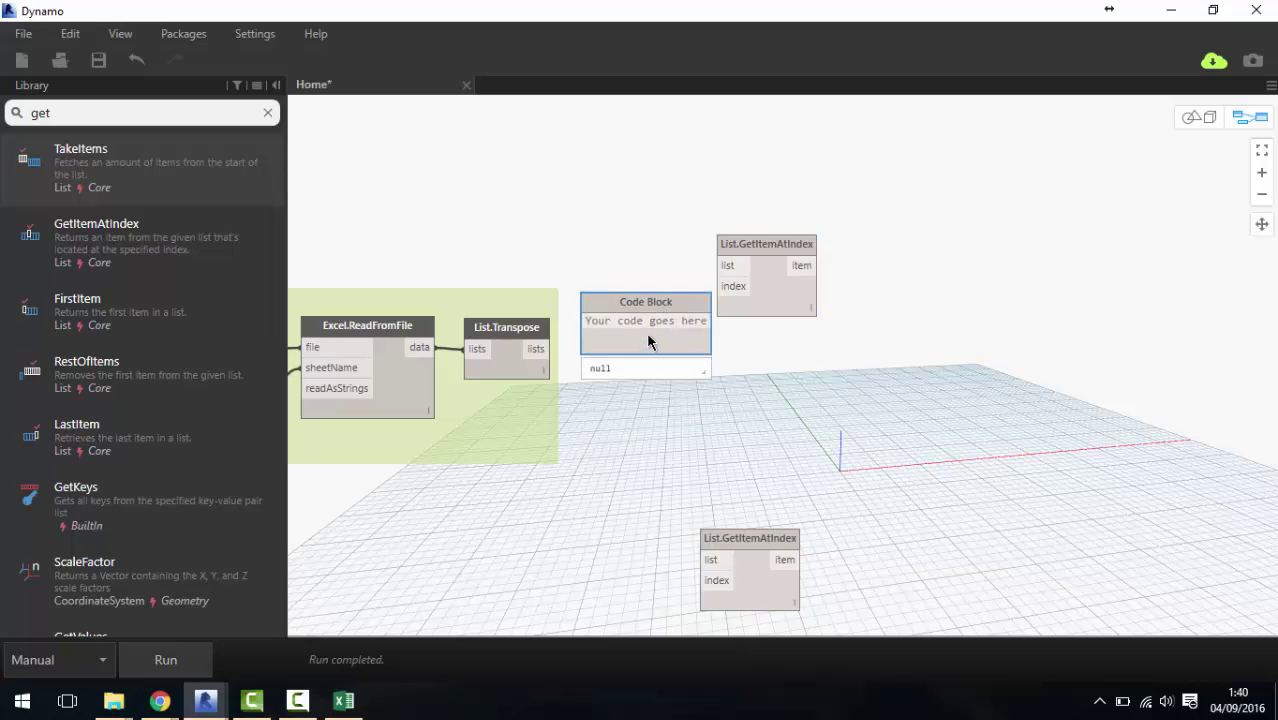
{"action": "type", "text": "1"}
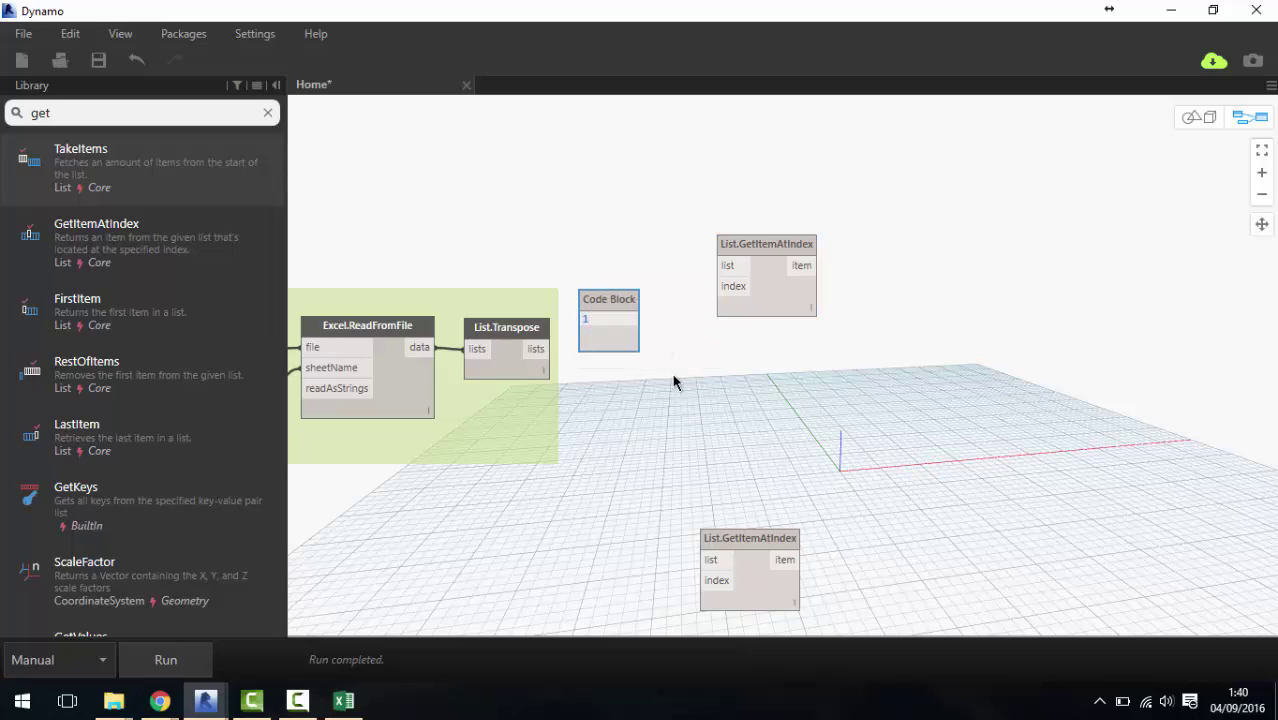
{"action": "double_click", "coordinate": [646, 528]}
{"action": "type", "text": "2;"}
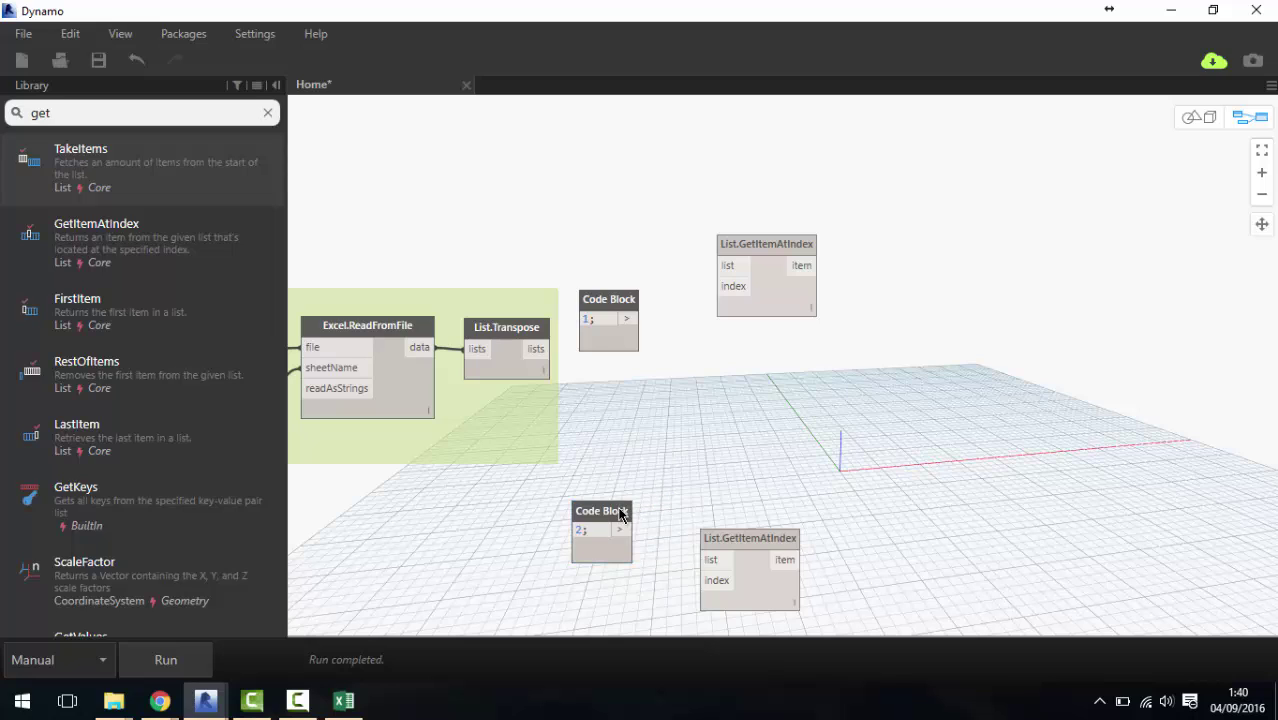
{"action": "left_click_drag", "start_coordinate": [610, 512], "coordinate": [700, 580]}
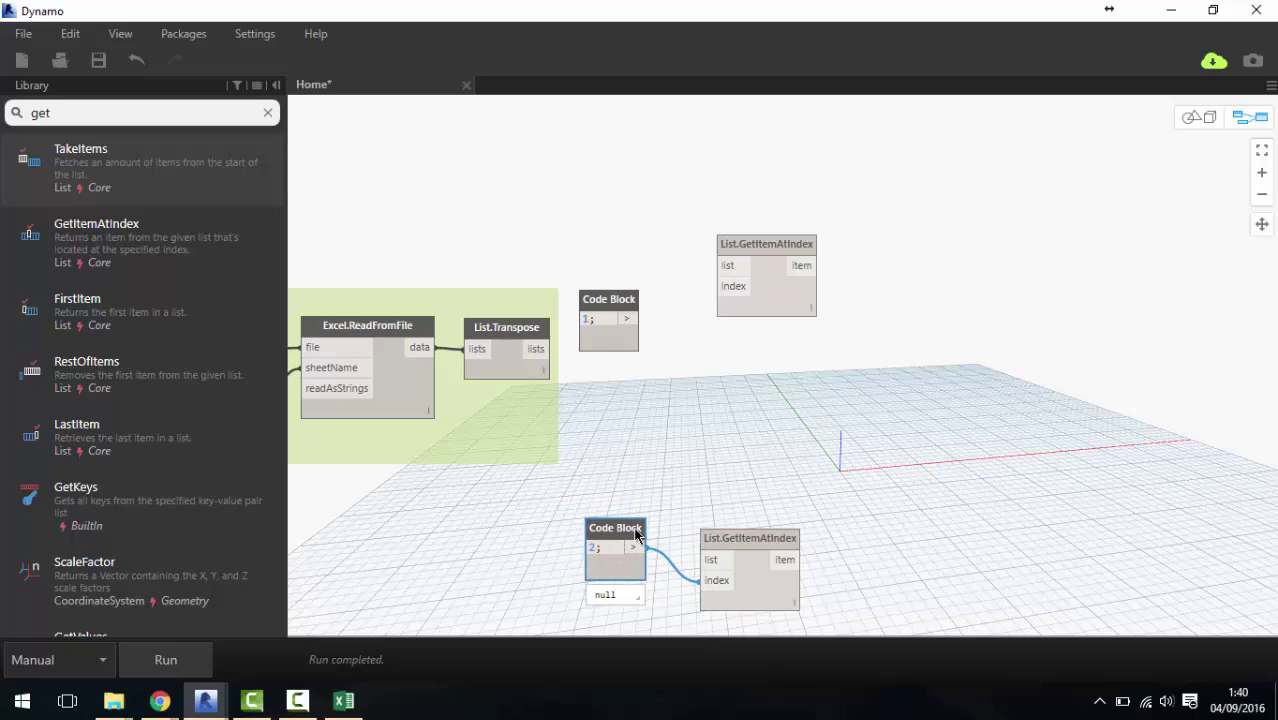
{"action": "left_click_drag", "start_coordinate": [615, 528], "coordinate": [627, 558]}
{"action": "mouse_move", "coordinate": [608, 304]}
{"action": "left_mouse_down"}
{"action": "mouse_move", "coordinate": [630, 271]}
{"action": "mouse_move", "coordinate": [720, 287]}
{"action": "left_mouse_up"}
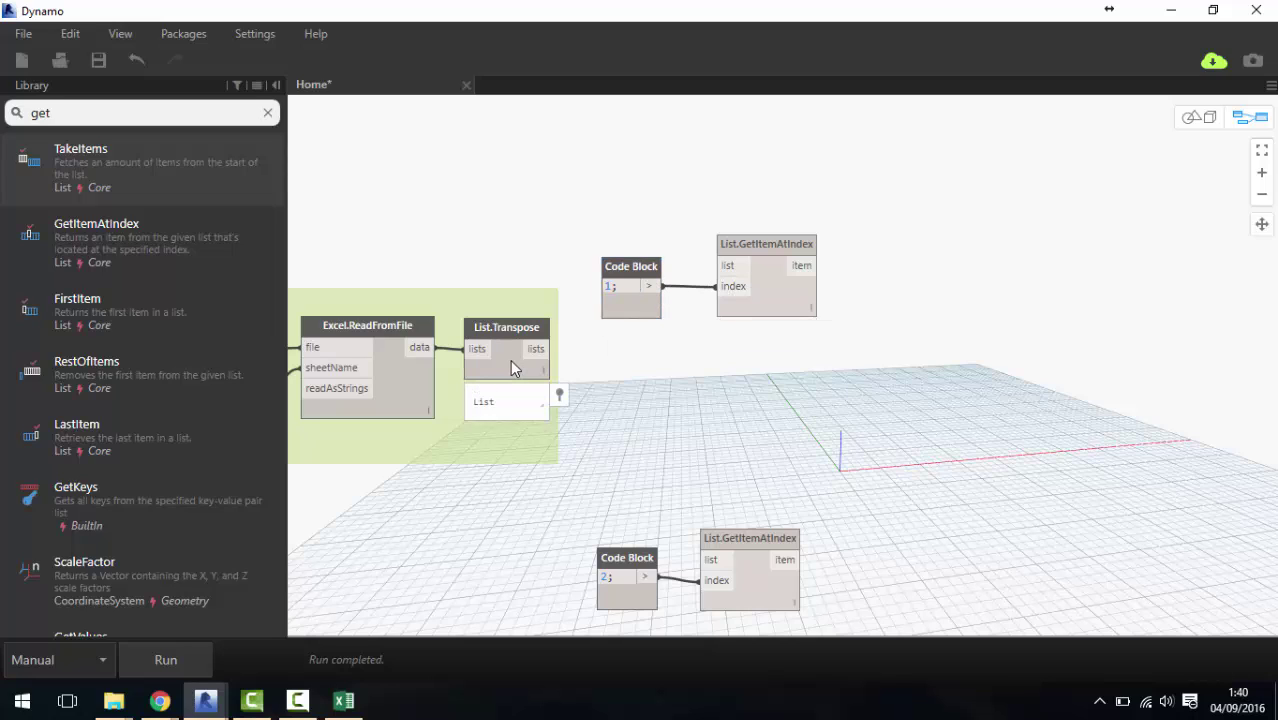
Wire the List.Transpose output into both GetItemAtIndex list inputs.
{"action": "left_click", "coordinate": [495, 421]}
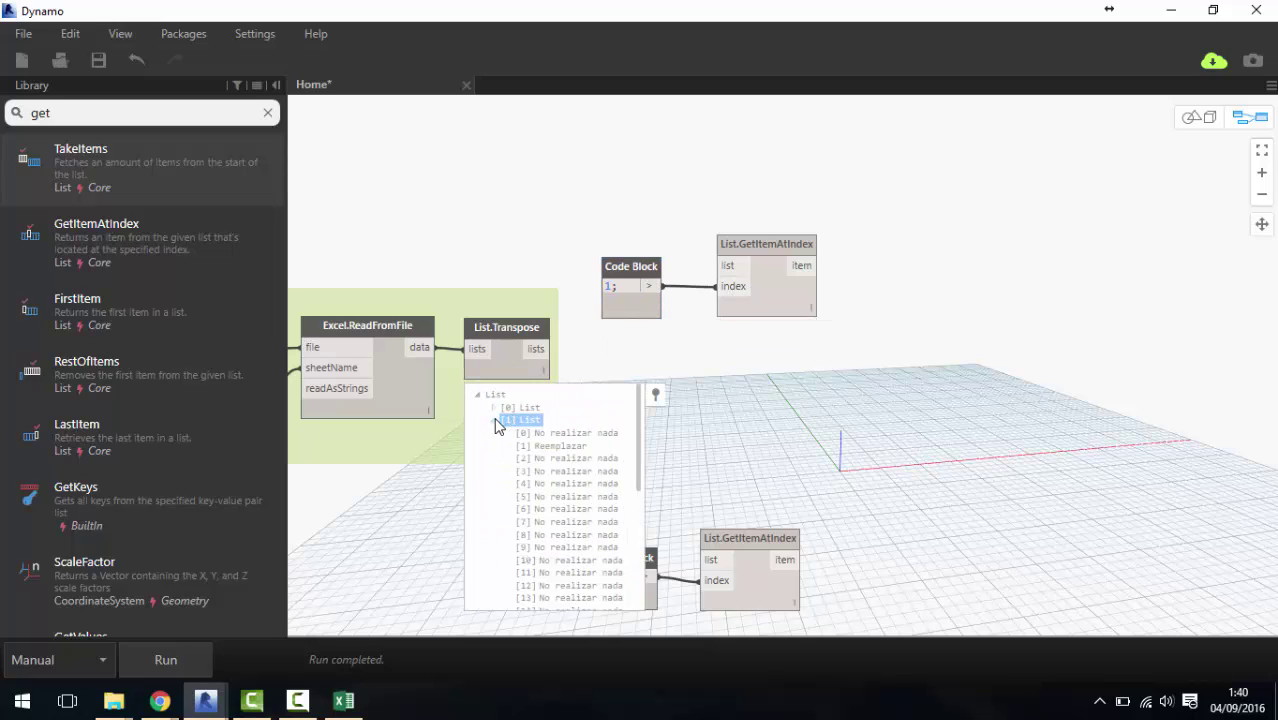
{"action": "left_click", "coordinate": [494, 420]}
{"action": "left_click", "coordinate": [494, 433]}
{"action": "left_click", "coordinate": [494, 433]}
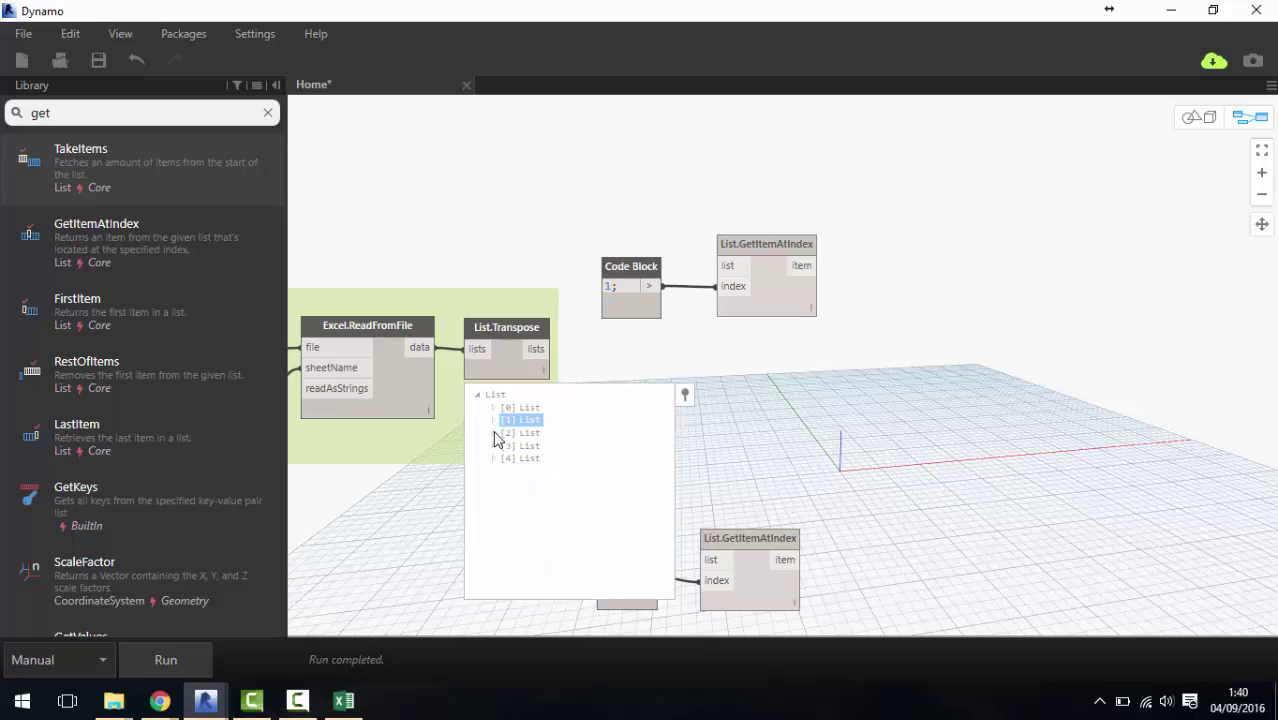
{"action": "mouse_move", "coordinate": [546, 348]}
{"action": "left_mouse_down"}
{"action": "mouse_move", "coordinate": [686, 330]}
{"action": "mouse_move", "coordinate": [727, 265]}
{"action": "mouse_move", "coordinate": [710, 560]}
{"action": "mouse_move", "coordinate": [801, 537]}
{"action": "left_mouse_up"}
{"action": "left_click_drag", "start_coordinate": [627, 558], "coordinate": [662, 554]}
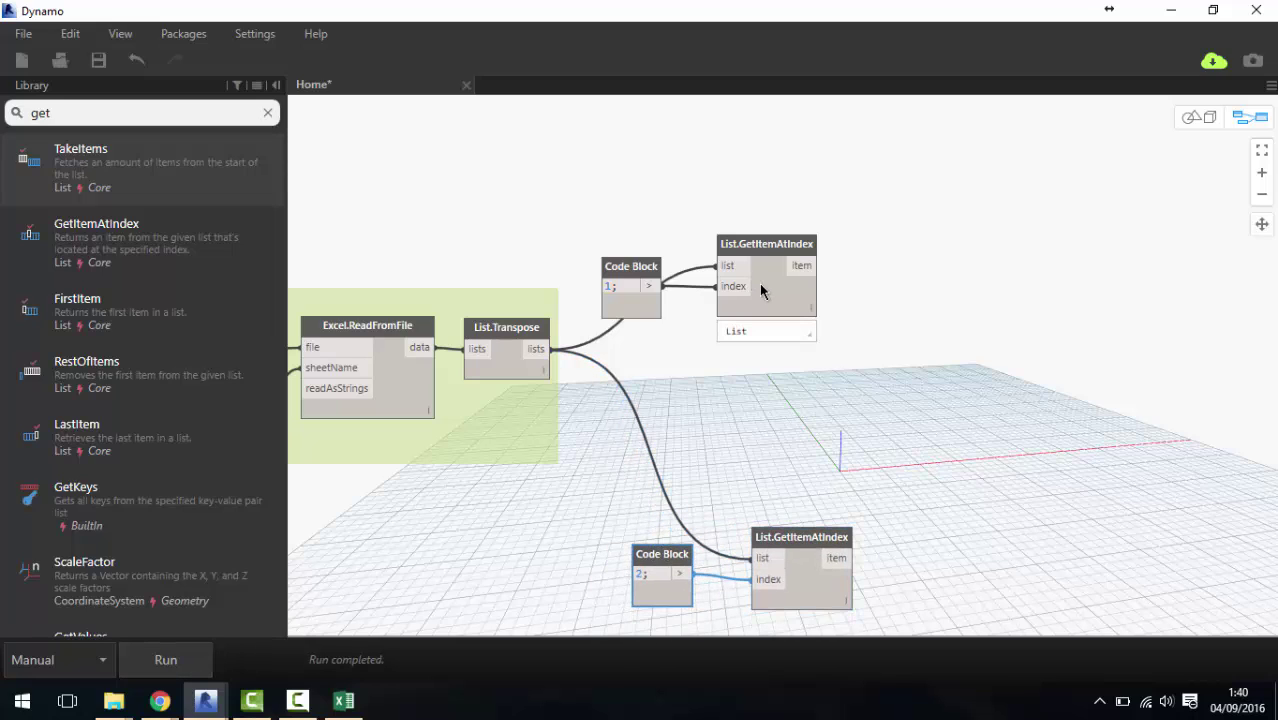
{"action": "mouse_move", "coordinate": [766, 290]}
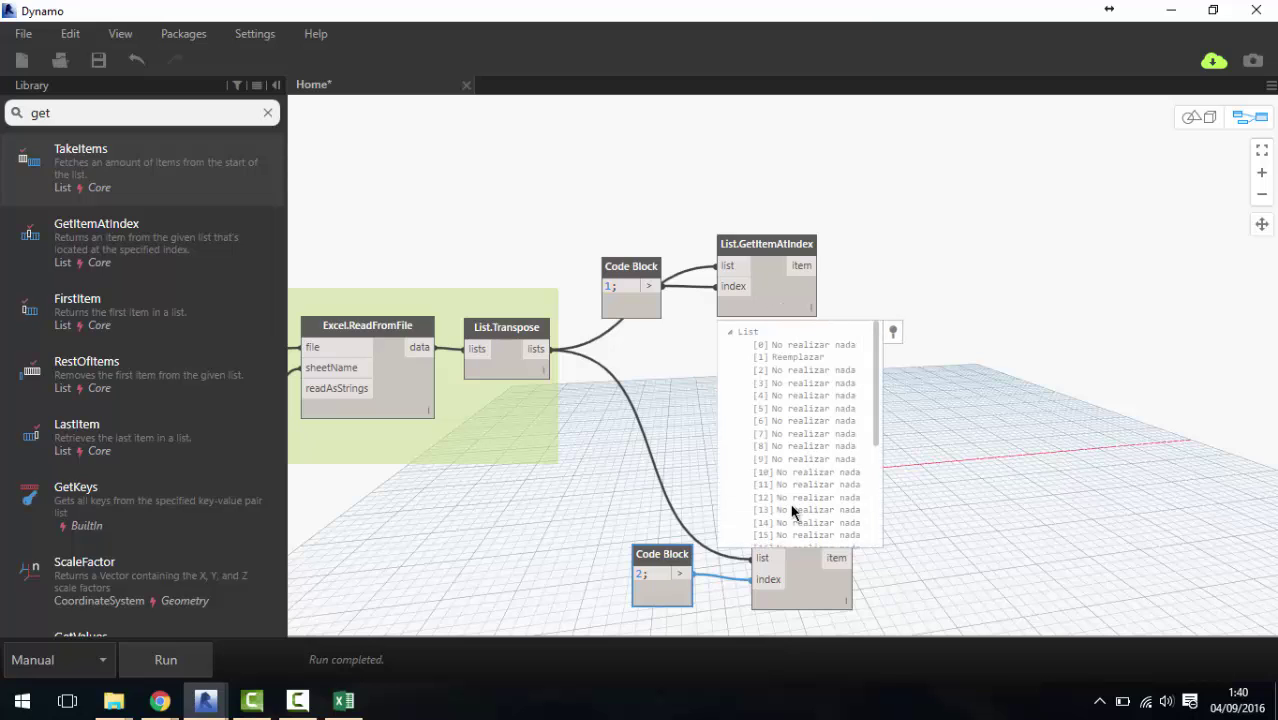
{"action": "middle_click_drag", "start_coordinate": [886, 498], "coordinate": [888, 398]}
Group each Code Block and GetItemAtIndex pair, stacking the two groups vertically.
{"action": "scroll", "coordinate": [888, 398], "scroll_direction": "down", "scroll_amount": 2}
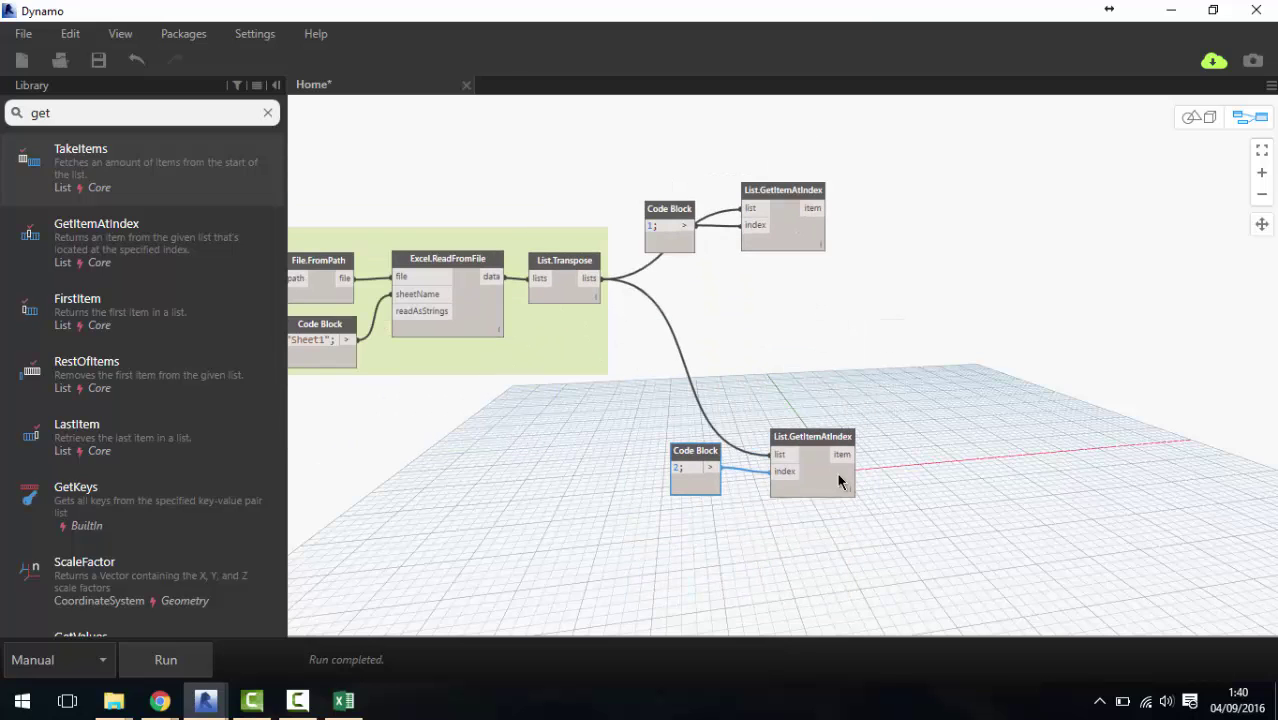
{"action": "scroll", "coordinate": [837, 483], "scroll_direction": "down", "scroll_amount": 1}
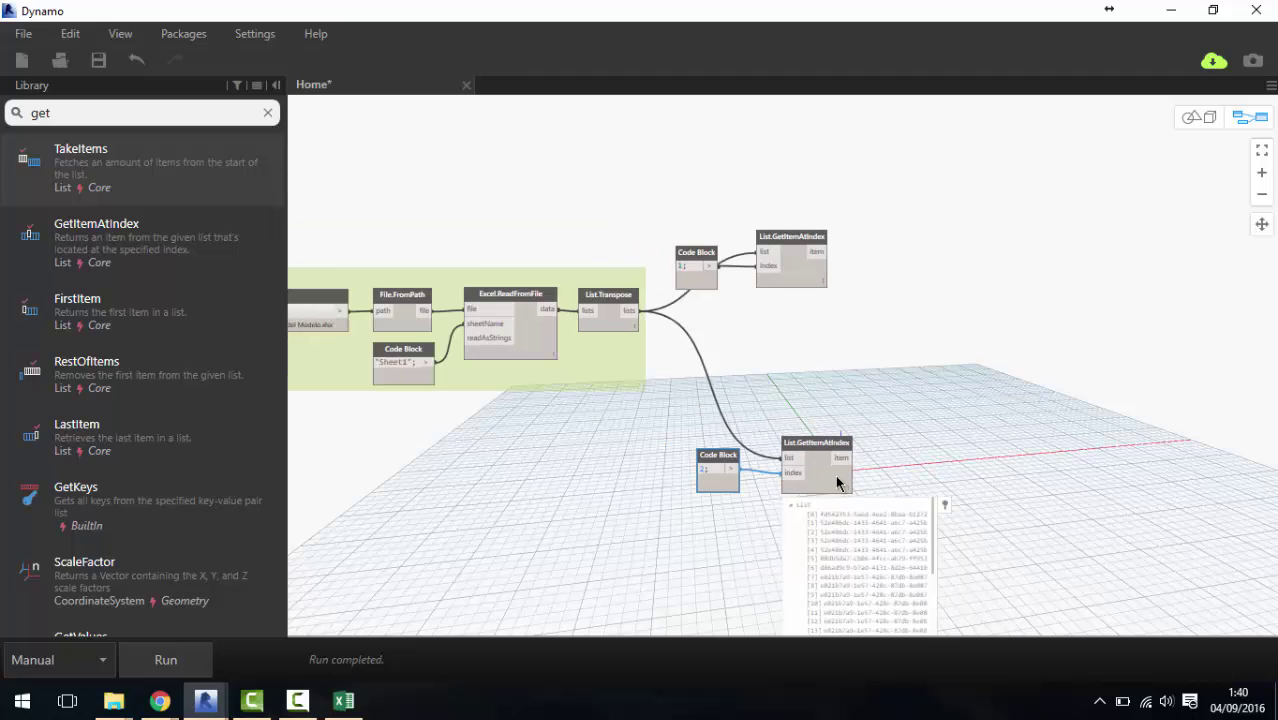
{"action": "left_click_drag", "start_coordinate": [863, 337], "coordinate": [690, 199]}
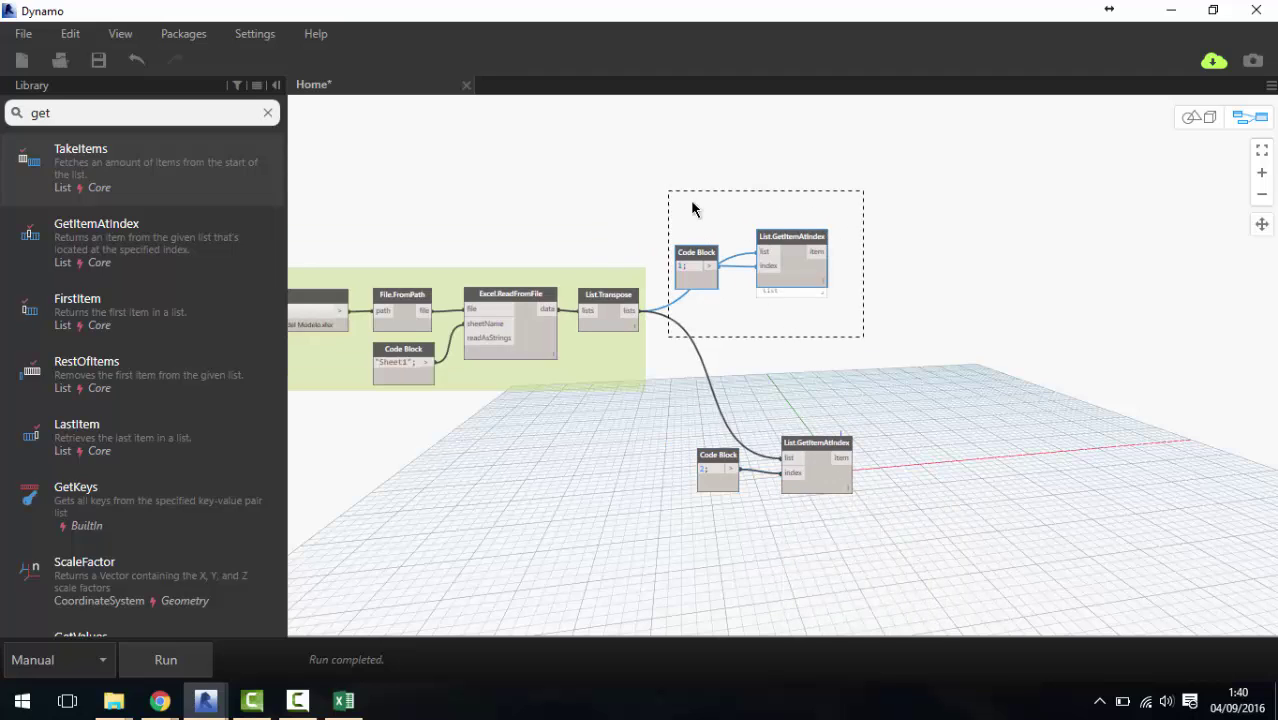
{"action": "key", "text": "ctrl+g"}
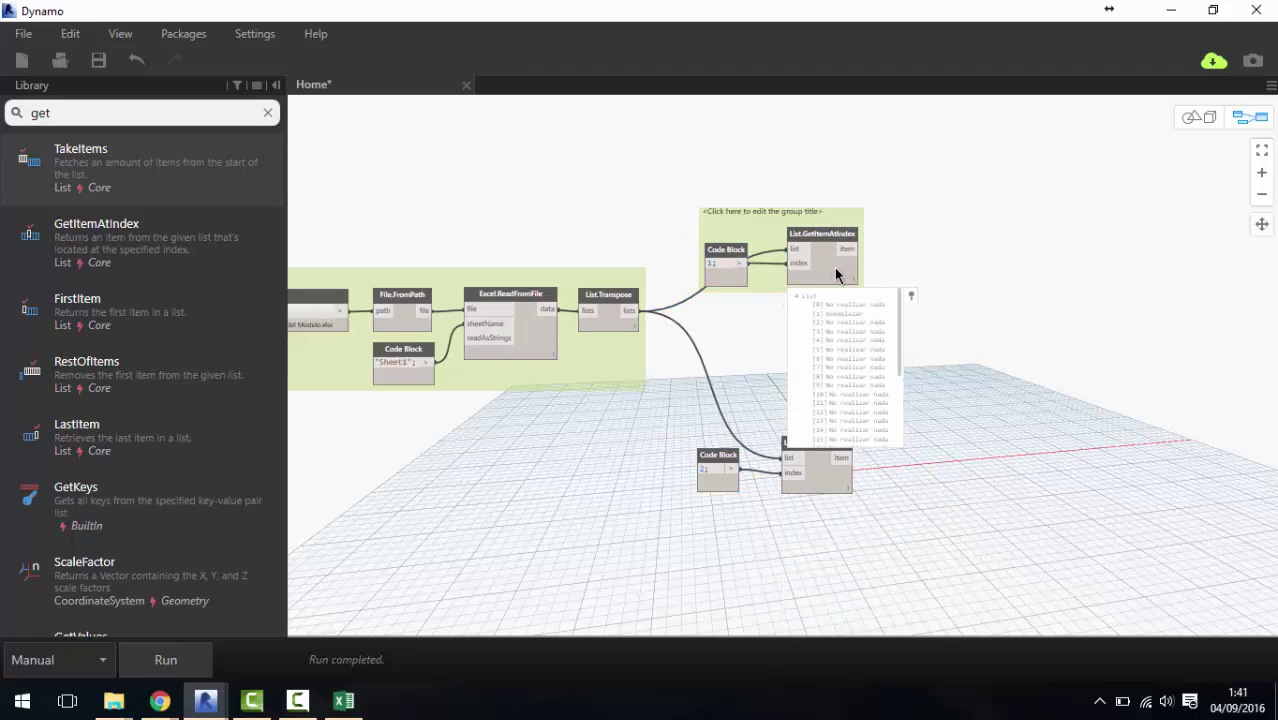
{"action": "left_click_drag", "start_coordinate": [848, 211], "coordinate": [843, 550]}
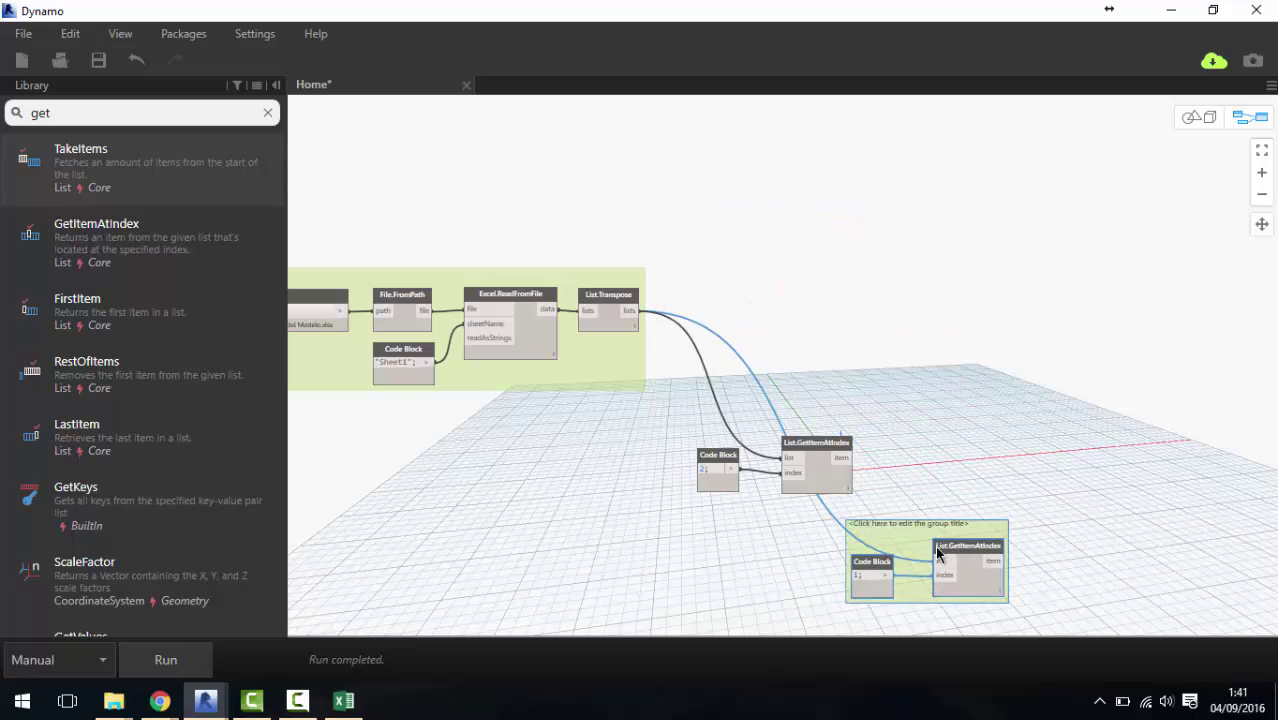
{"action": "left_click_drag", "start_coordinate": [900, 515], "coordinate": [650, 403]}
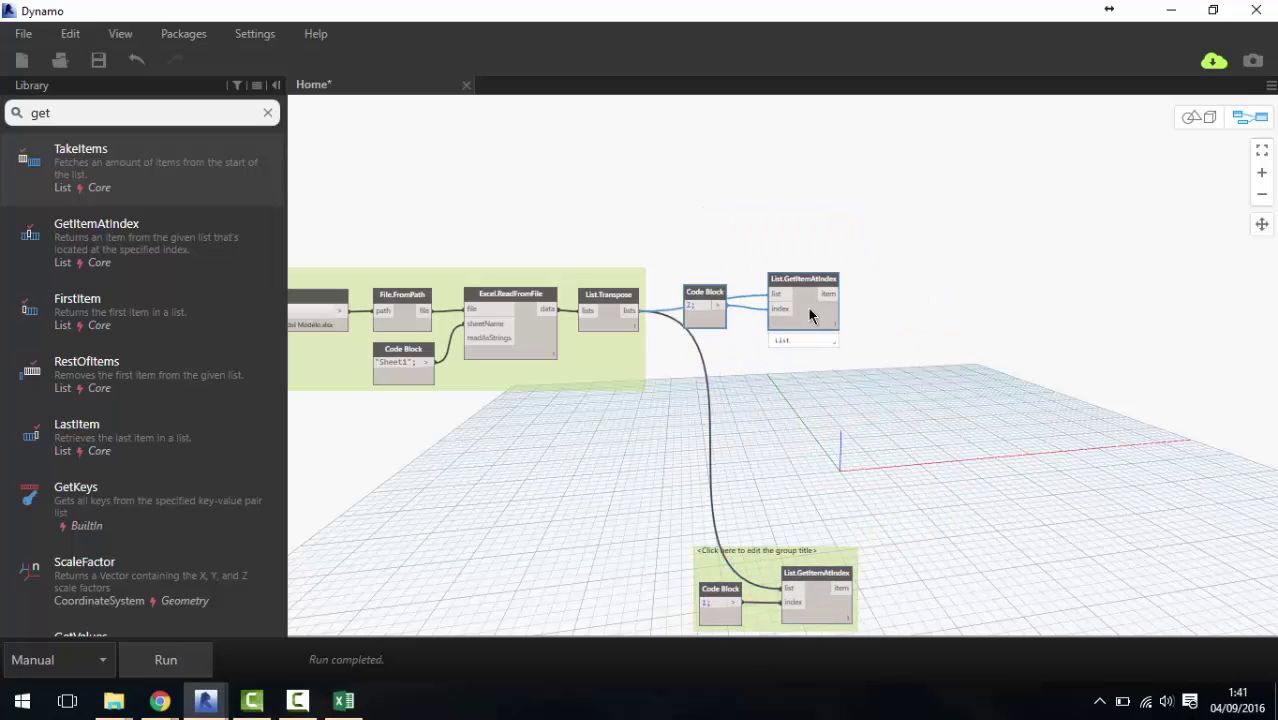
{"action": "left_click_drag", "start_coordinate": [800, 471], "coordinate": [828, 260]}
{"action": "key", "text": "ctrl+g"}
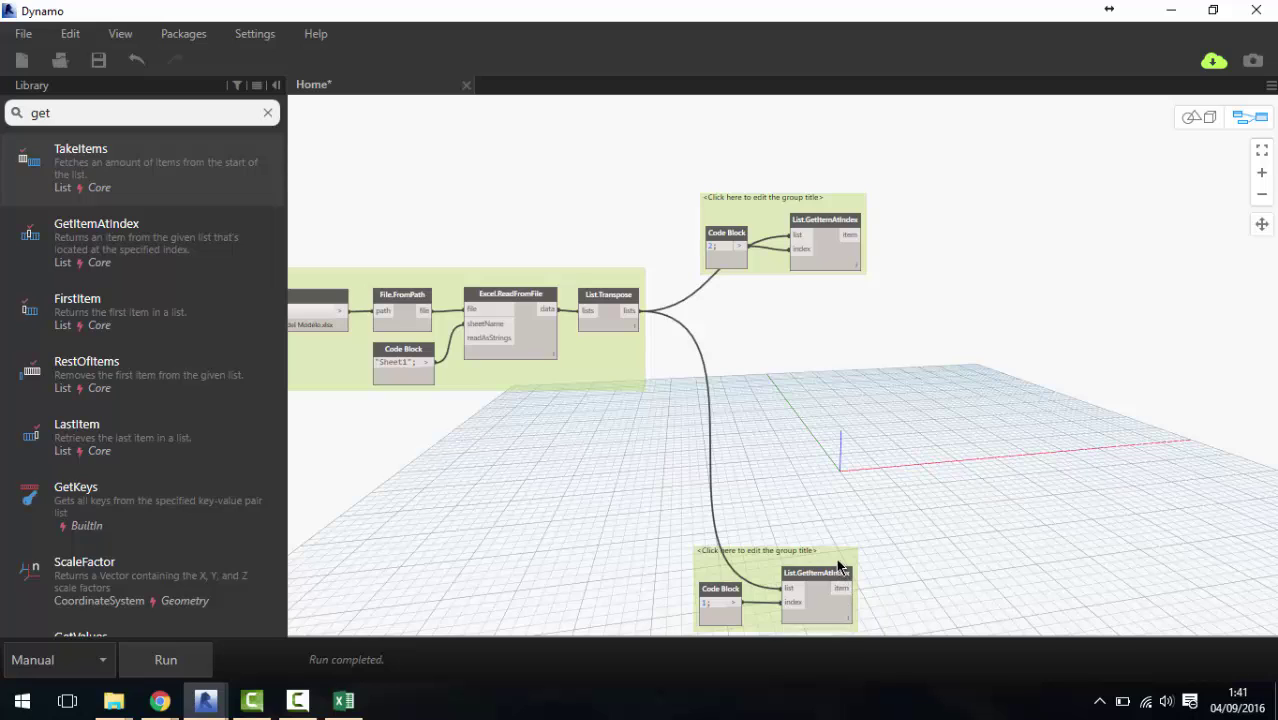
{"action": "left_click_drag", "start_coordinate": [838, 566], "coordinate": [853, 369]}
Colour the lower group orange and the top group blue.
{"action": "right_click", "coordinate": [856, 365]}
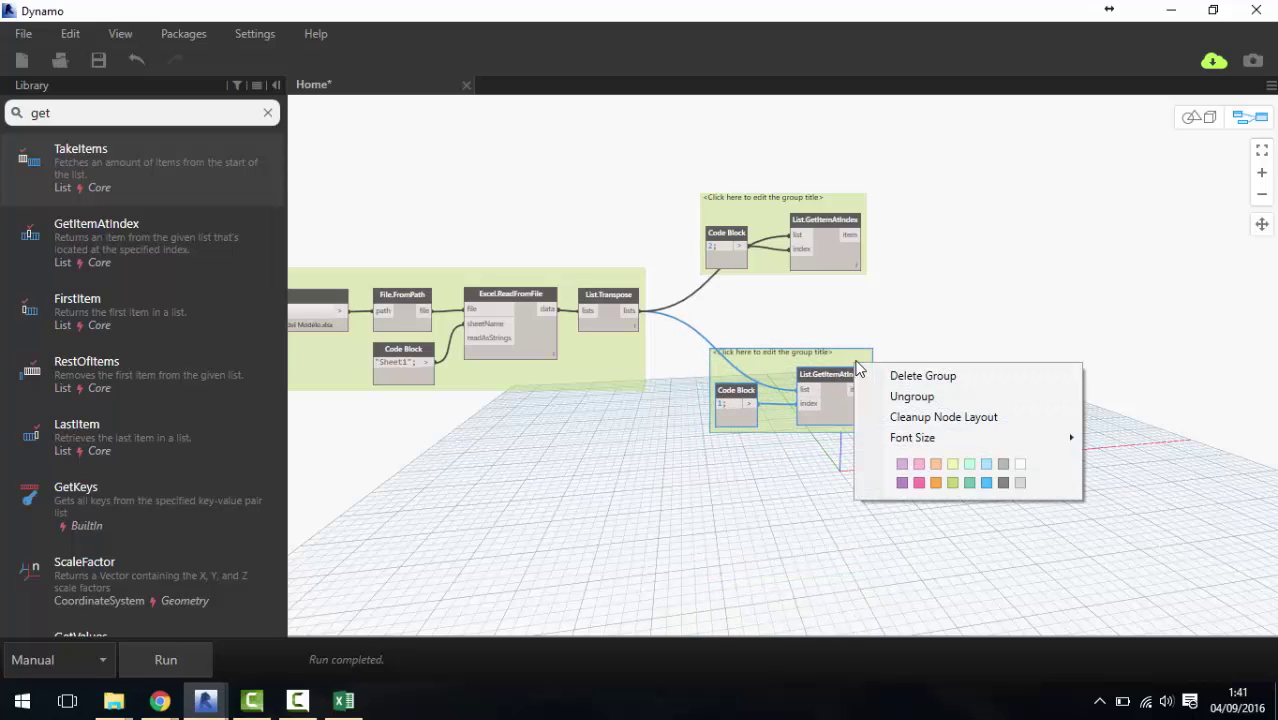
{"action": "left_click", "coordinate": [934, 485]}
{"action": "right_click", "coordinate": [771, 258]}
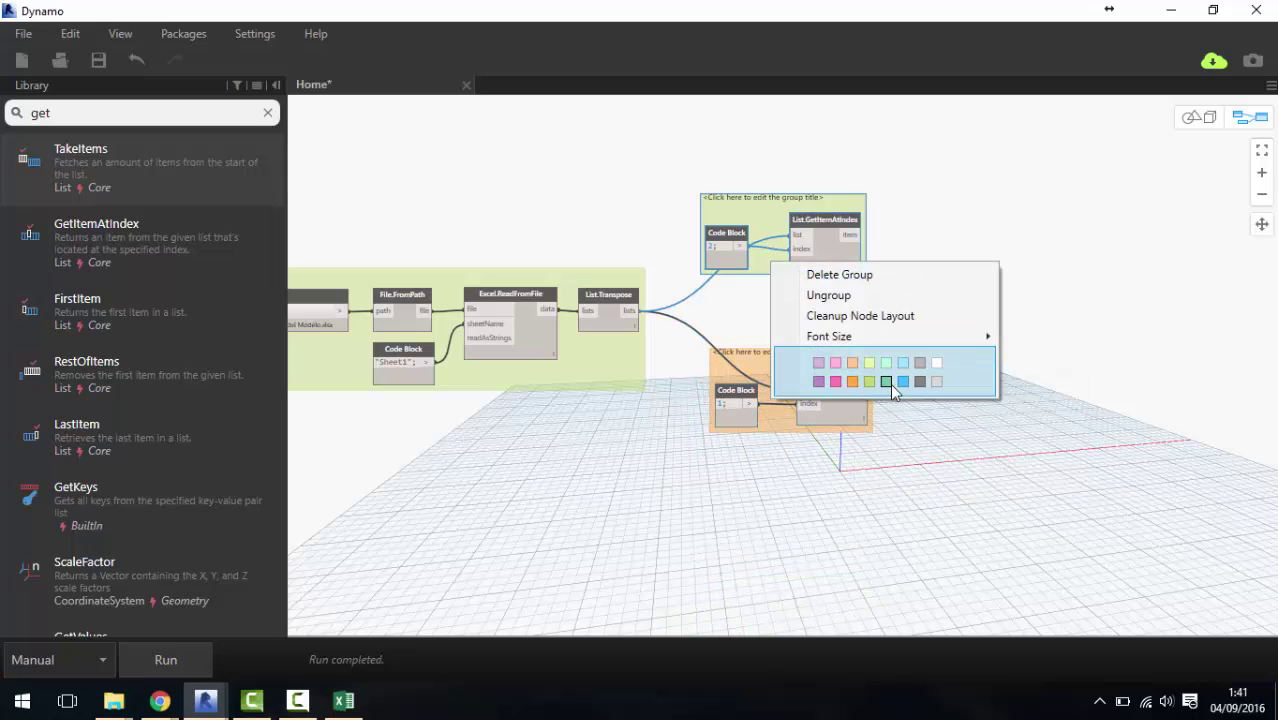
{"action": "left_click", "coordinate": [887, 382]}
{"action": "right_click", "coordinate": [768, 258]}
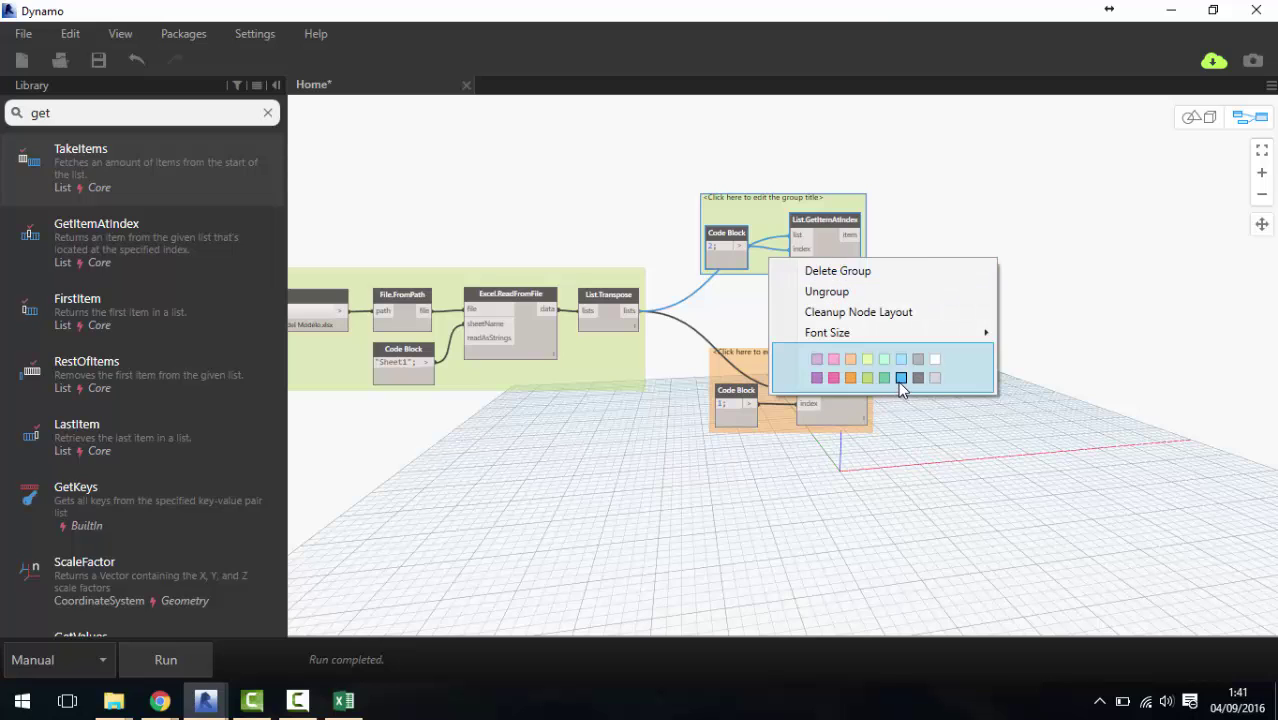
{"action": "left_click", "coordinate": [900, 378]}
{"action": "scroll", "coordinate": [896, 195], "scroll_direction": "up", "scroll_amount": 3}
Title the top group 'Unique ID' and the bottom group 'Valores Comments'.
{"action": "double_click", "coordinate": [776, 200]}
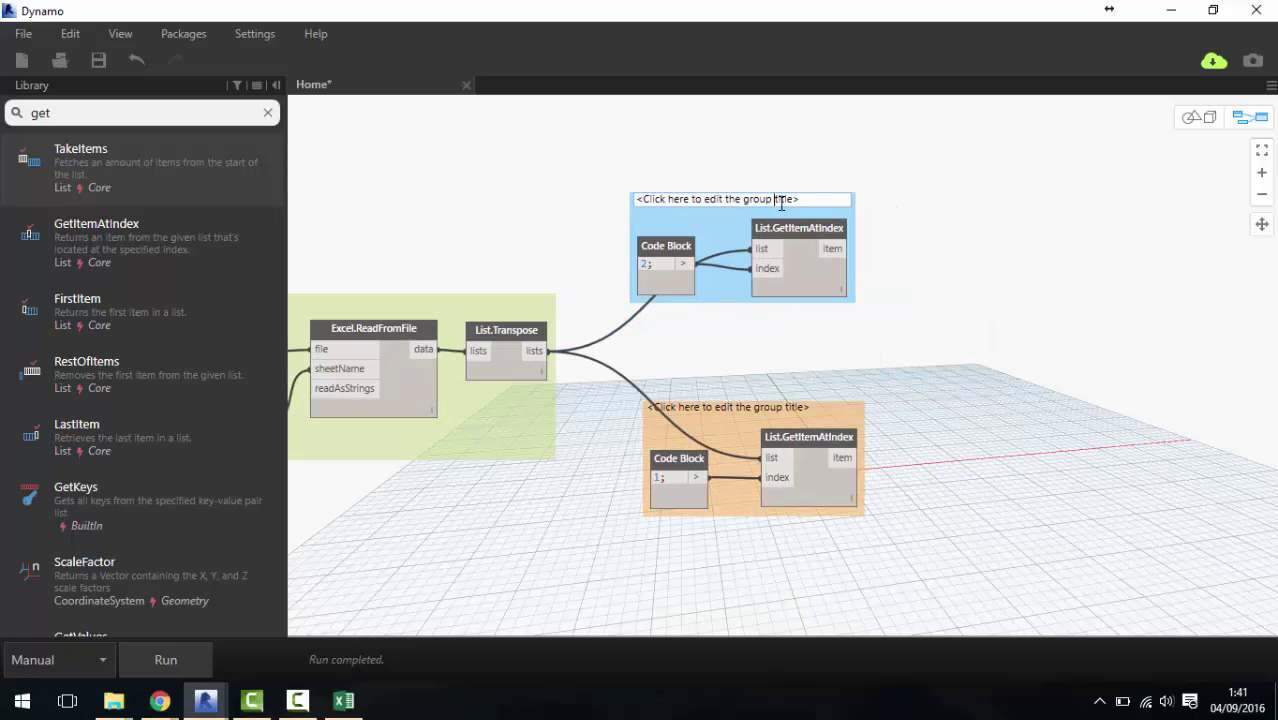
{"action": "left_click_drag", "start_coordinate": [797, 200], "coordinate": [585, 204]}
{"action": "type", "text": "Unique ID"}
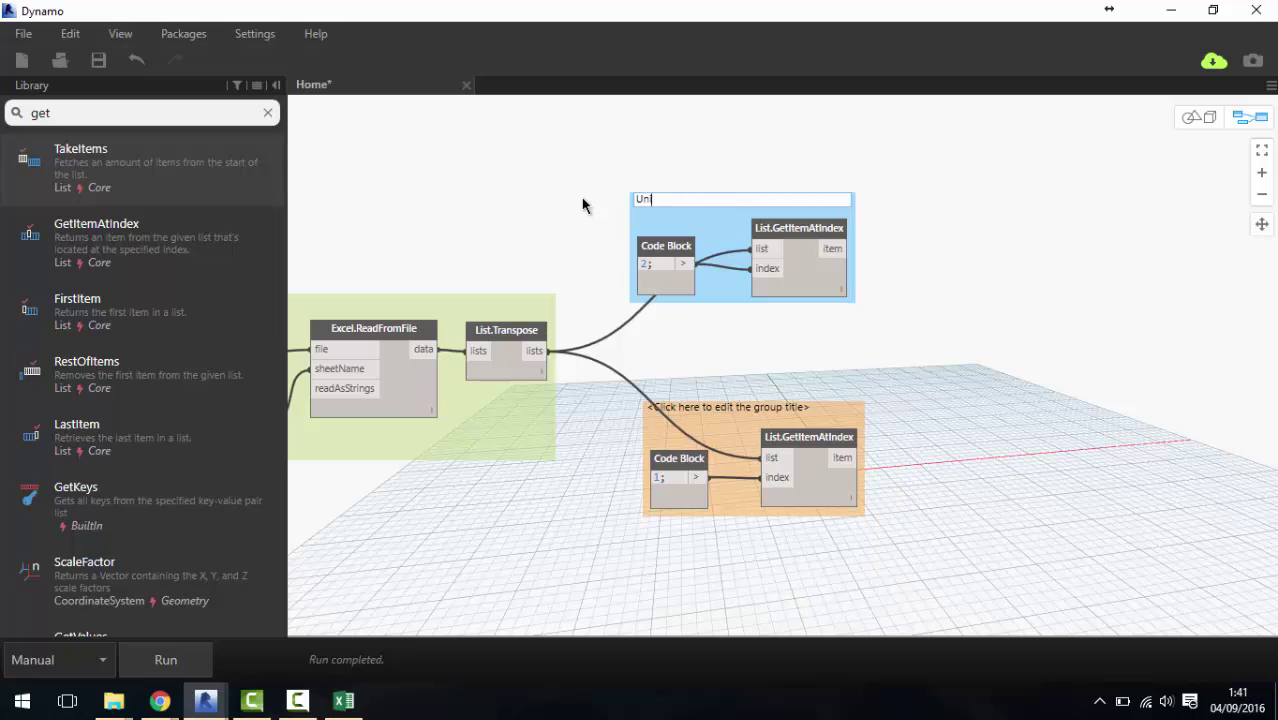
{"action": "double_click", "coordinate": [734, 406]}
{"action": "type", "text": "q"}
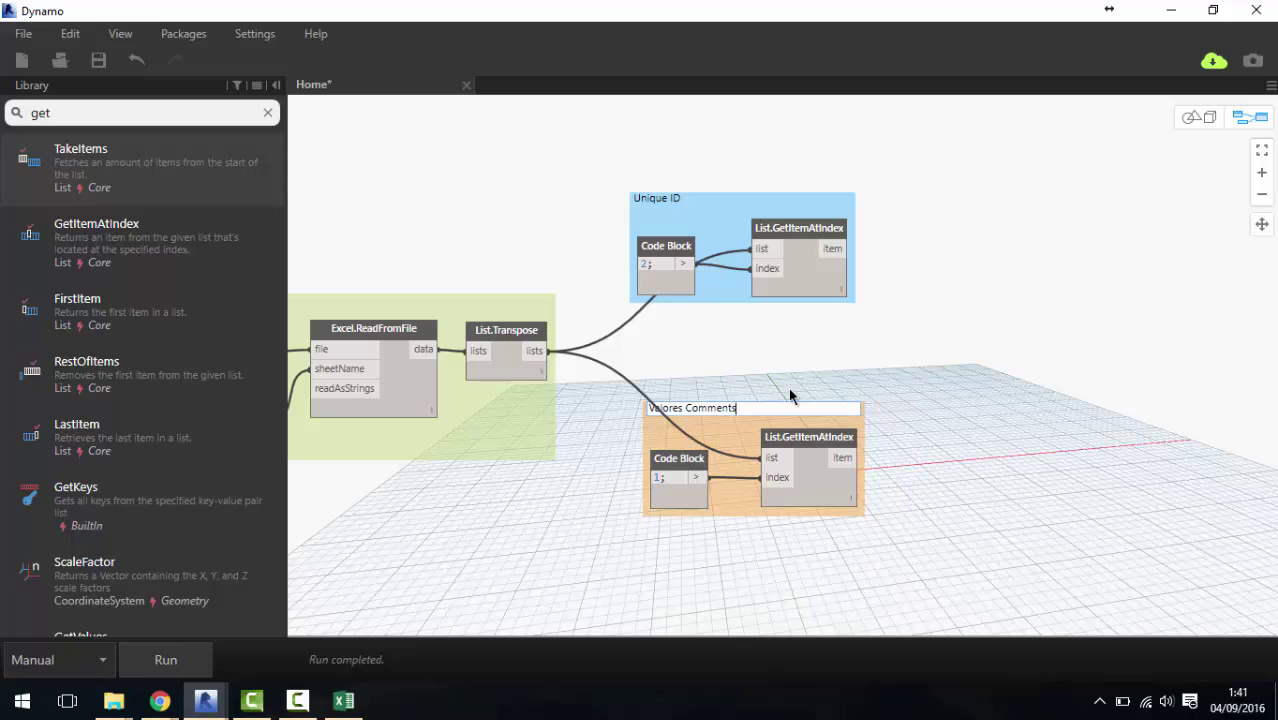
{"action": "left_click", "coordinate": [842, 347]}
Search the Library for 'categor' to list Category nodes.
{"action": "scroll", "coordinate": [840, 340], "scroll_direction": "down", "scroll_amount": 2}
{"action": "mouse_move", "coordinate": [839, 336]}
{"action": "middle_mouse_down"}
{"action": "mouse_move", "coordinate": [1016, 341]}
{"action": "mouse_move", "coordinate": [1011, 376]}
{"action": "middle_mouse_up"}
{"action": "scroll", "coordinate": [1017, 341], "scroll_direction": "down", "scroll_amount": 2}
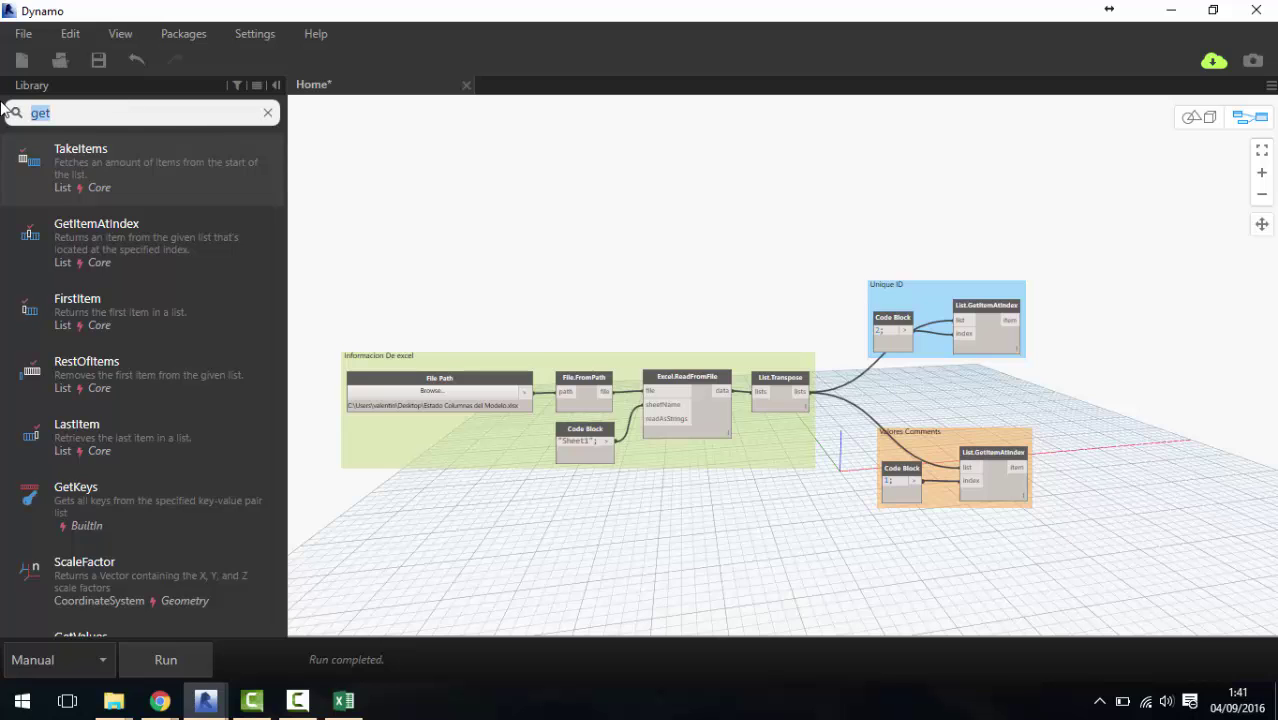
{"action": "type", "text": "catero"}
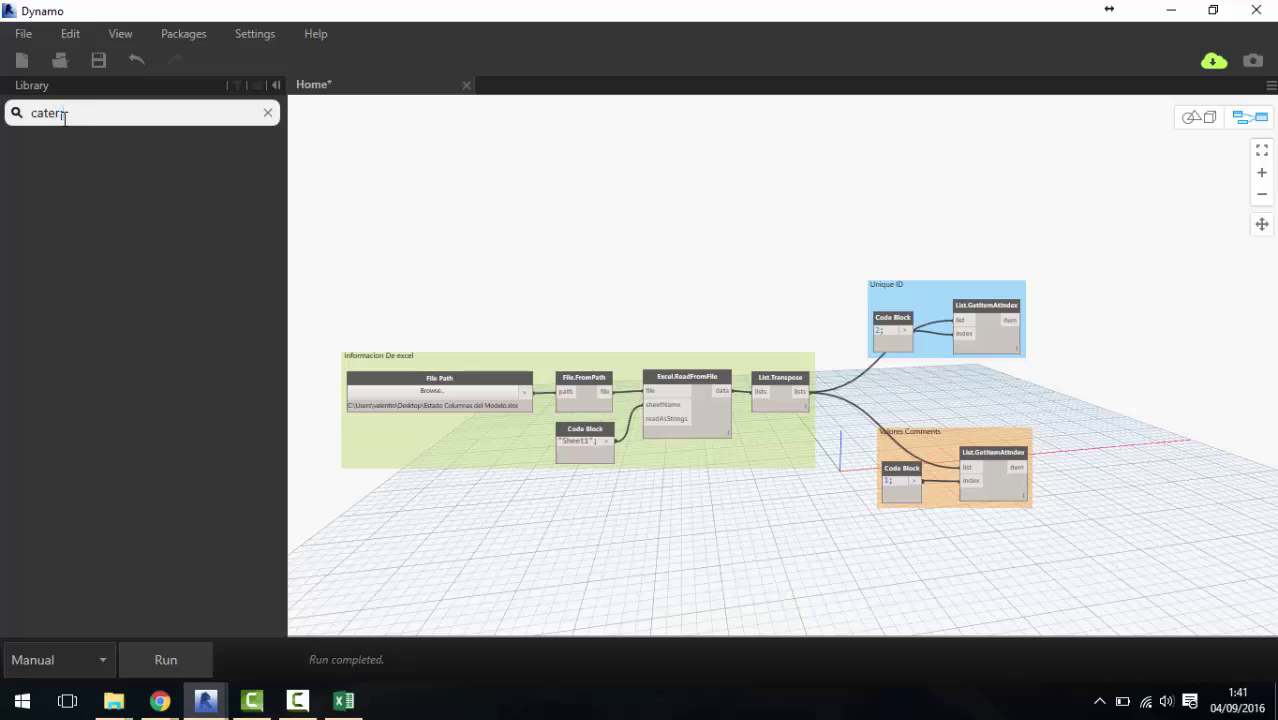
{"action": "key", "text": "BackSpace"}
Place a Categories node at upper left and set it to Structural Columns.
{"action": "type", "text": "gor"}
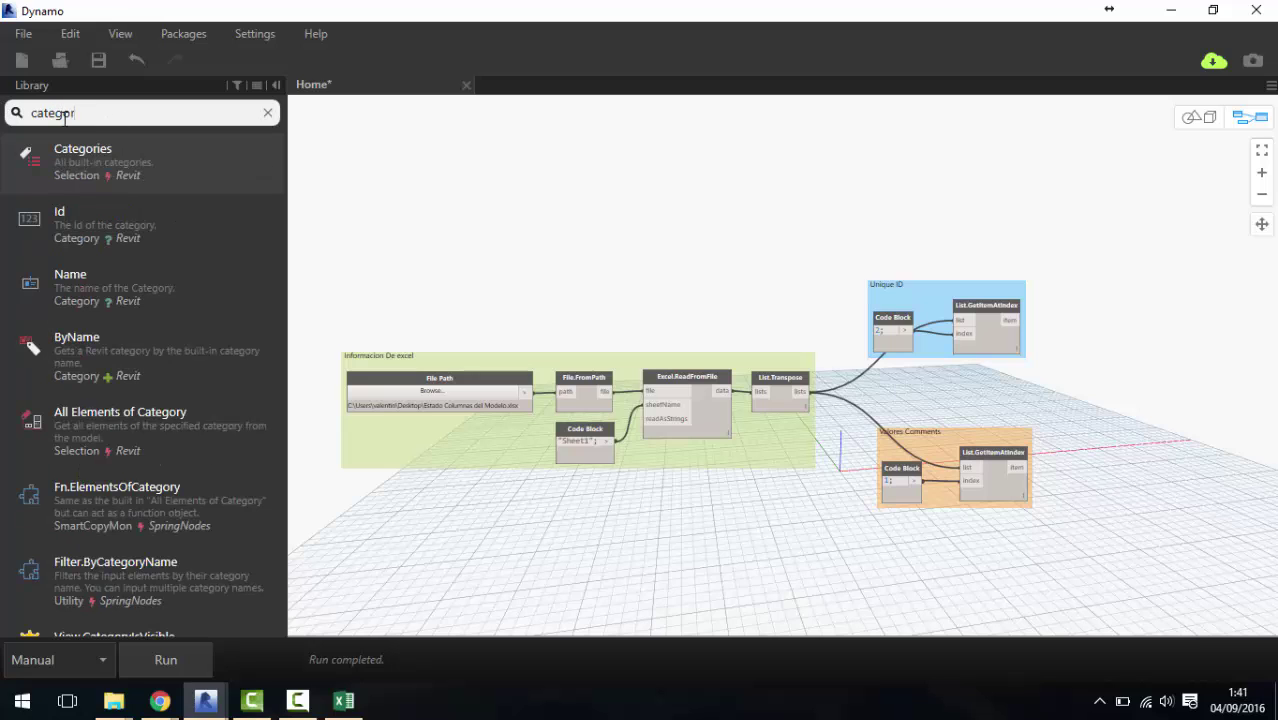
{"action": "left_click", "coordinate": [90, 168]}
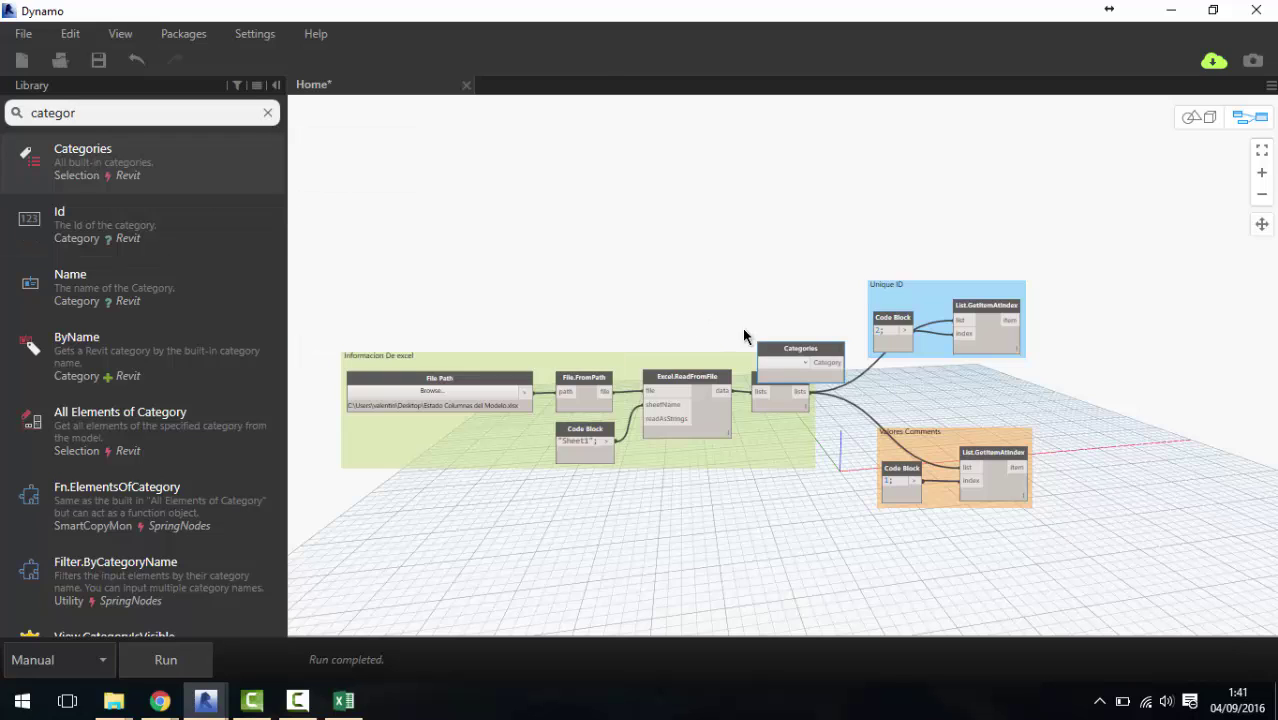
{"action": "left_click_drag", "start_coordinate": [786, 350], "coordinate": [379, 212]}
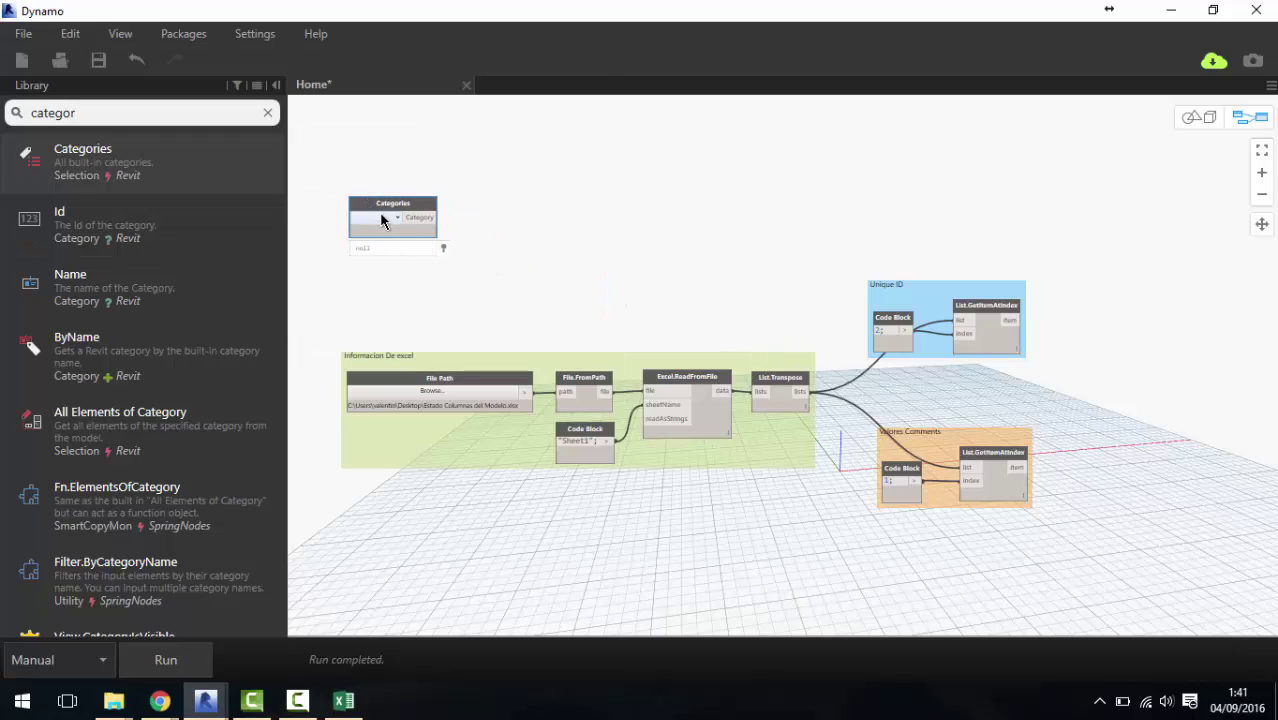
{"action": "left_click", "coordinate": [379, 212]}
{"action": "scroll", "coordinate": [400, 302], "scroll_direction": "down", "scroll_amount": 2}
{"action": "scroll", "coordinate": [400, 302], "scroll_direction": "down", "scroll_amount": 2}
{"action": "scroll", "coordinate": [400, 302], "scroll_direction": "down", "scroll_amount": 2}
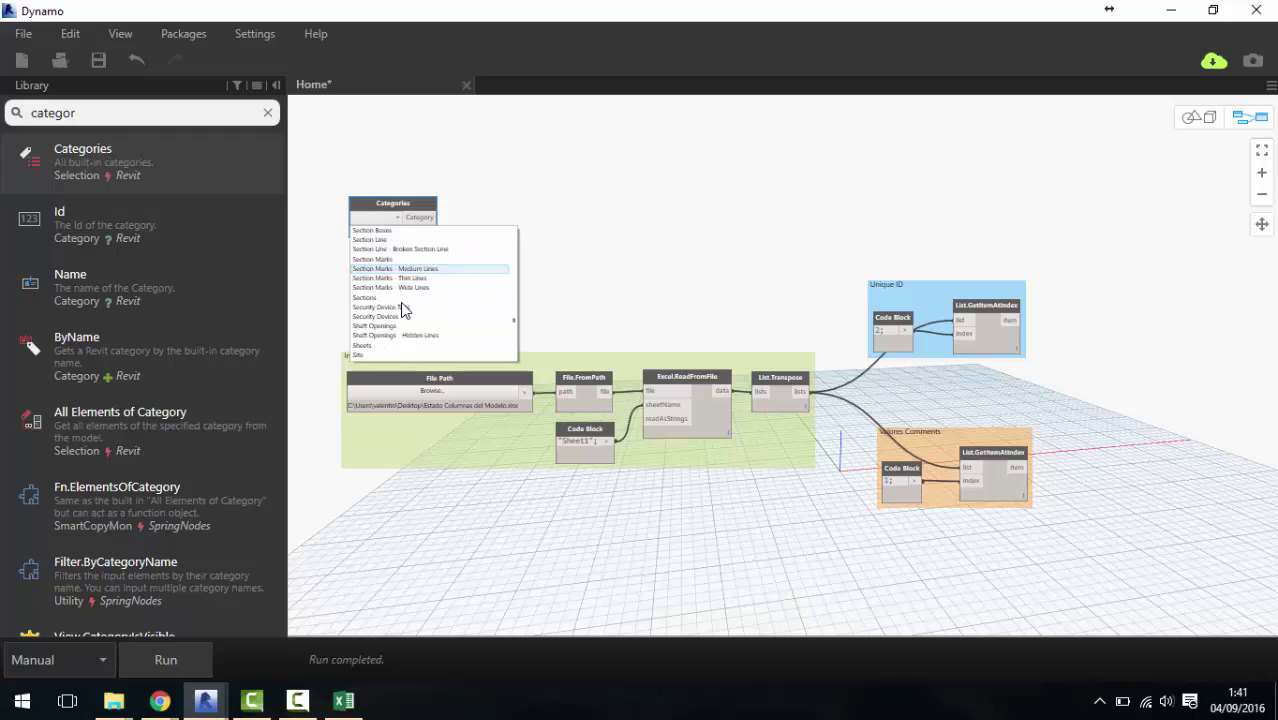
{"action": "scroll", "coordinate": [400, 302], "scroll_direction": "down", "scroll_amount": 2}
{"action": "scroll", "coordinate": [401, 303], "scroll_direction": "down", "scroll_amount": 2}
{"action": "scroll", "coordinate": [401, 303], "scroll_direction": "down", "scroll_amount": 2}
{"action": "scroll", "coordinate": [401, 303], "scroll_direction": "down", "scroll_amount": 2}
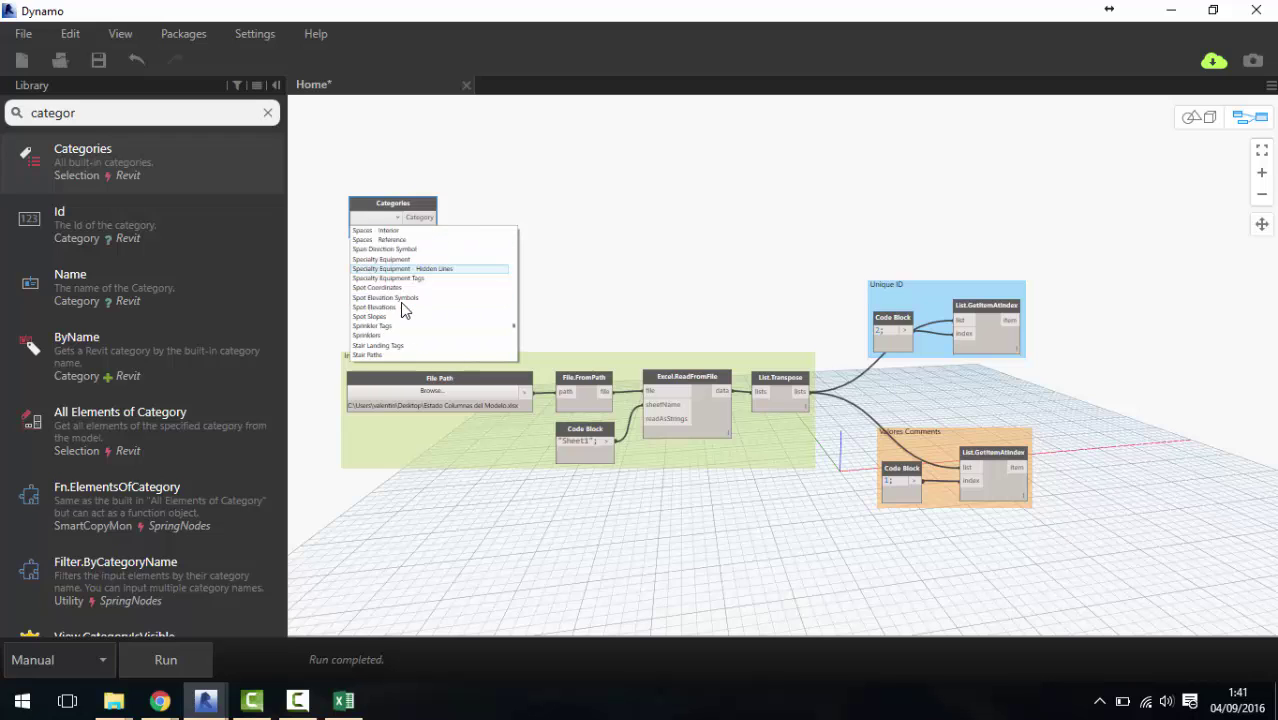
{"action": "scroll", "coordinate": [401, 303], "scroll_direction": "down", "scroll_amount": 2}
{"action": "scroll", "coordinate": [402, 305], "scroll_direction": "down", "scroll_amount": 2}
{"action": "scroll", "coordinate": [402, 305], "scroll_direction": "down", "scroll_amount": 2}
{"action": "scroll", "coordinate": [402, 305], "scroll_direction": "down", "scroll_amount": 2}
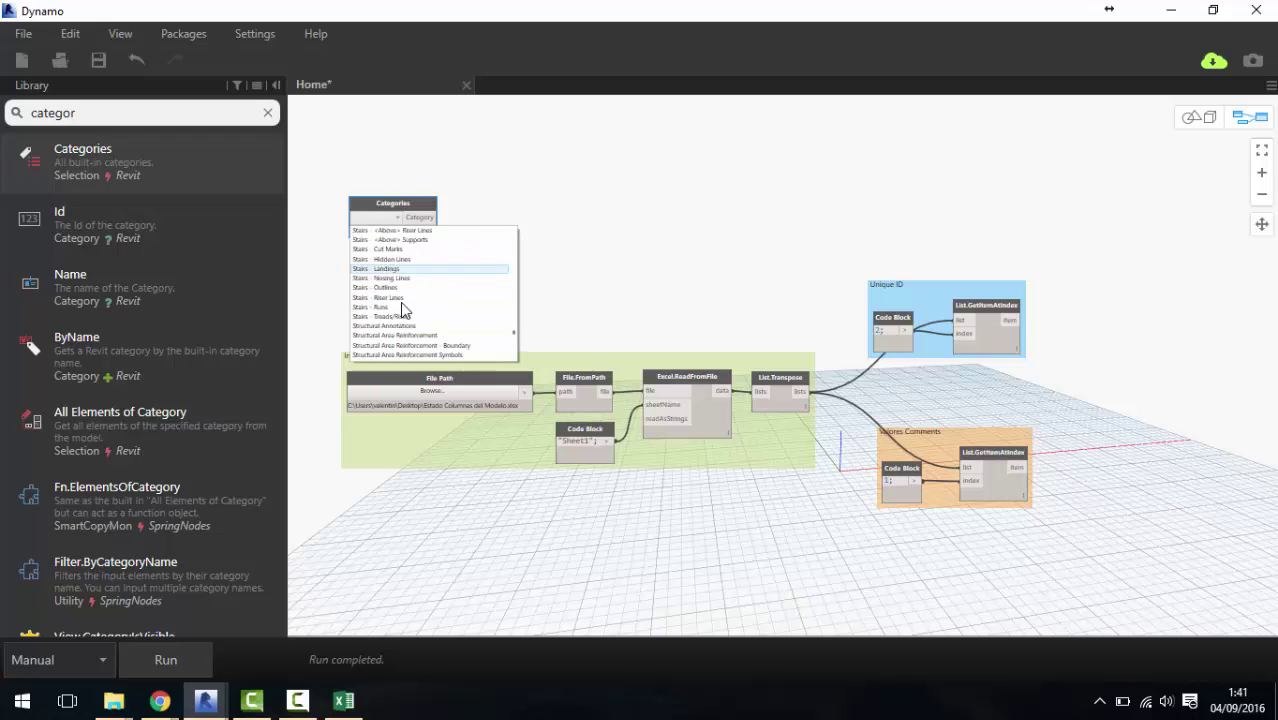
{"action": "scroll", "coordinate": [402, 305], "scroll_direction": "down", "scroll_amount": 2}
{"action": "left_click", "coordinate": [400, 345]}
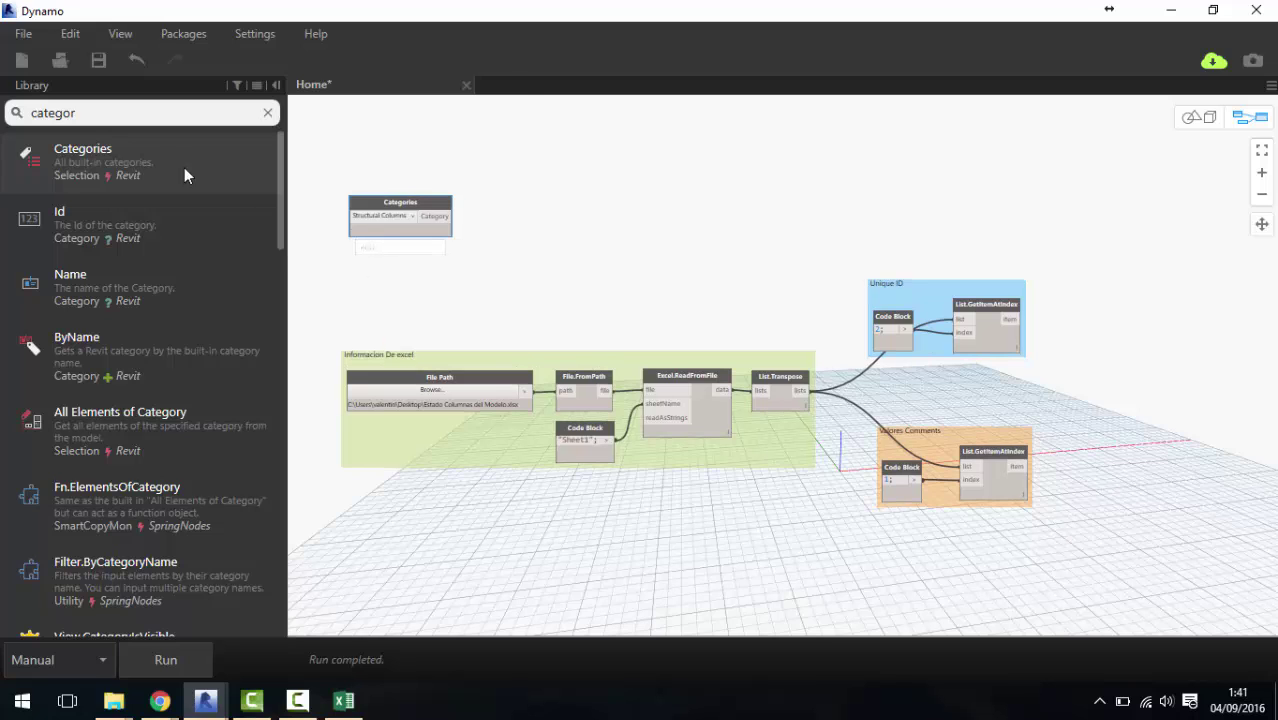
Add an All Elements of Category node and wire the Categories output into it.
{"action": "left_click_drag", "start_coordinate": [128, 118], "coordinate": [3, 122]}
{"action": "type", "text": "all"}
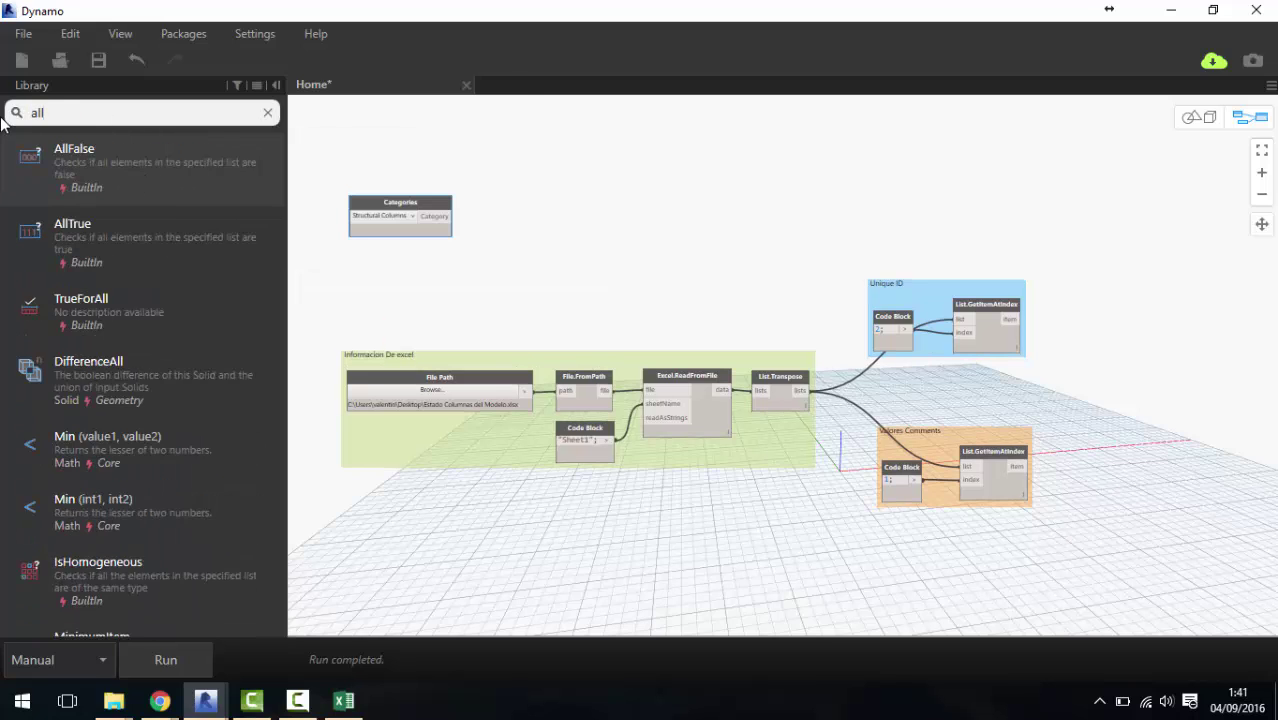
{"action": "type", "text": " element"}
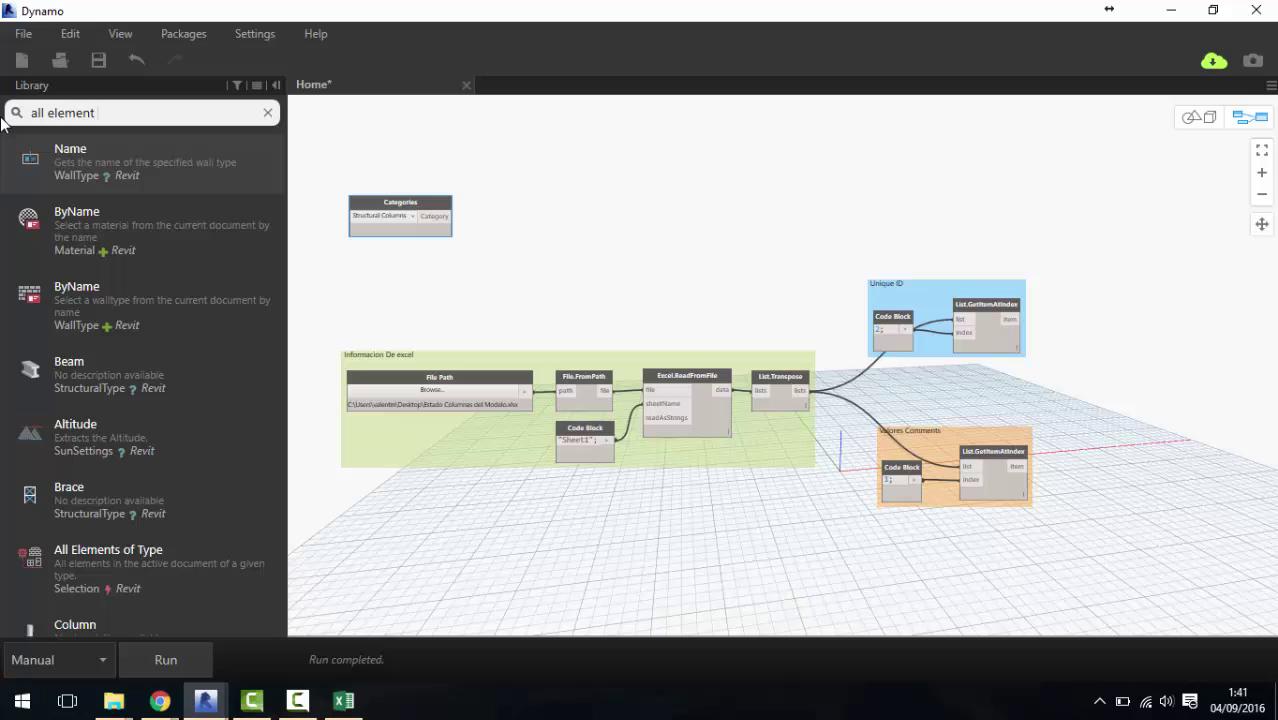
{"action": "type", "text": " of cate"}
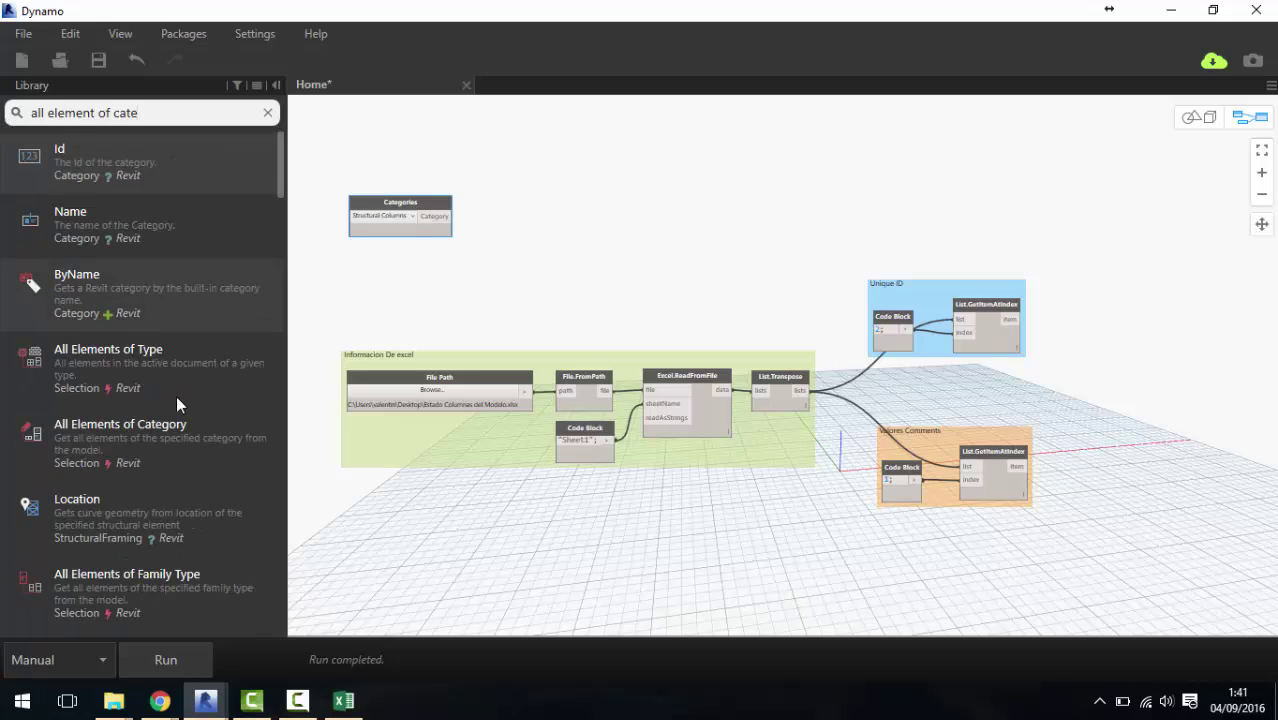
{"action": "mouse_move", "coordinate": [183, 434]}
{"action": "left_mouse_down"}
{"action": "mouse_move", "coordinate": [808, 420]}
{"action": "mouse_move", "coordinate": [503, 228]}
{"action": "mouse_move", "coordinate": [536, 206]}
{"action": "left_mouse_up"}
{"action": "scroll", "coordinate": [480, 215], "scroll_direction": "up", "scroll_amount": 1}
{"action": "left_click", "coordinate": [503, 228]}
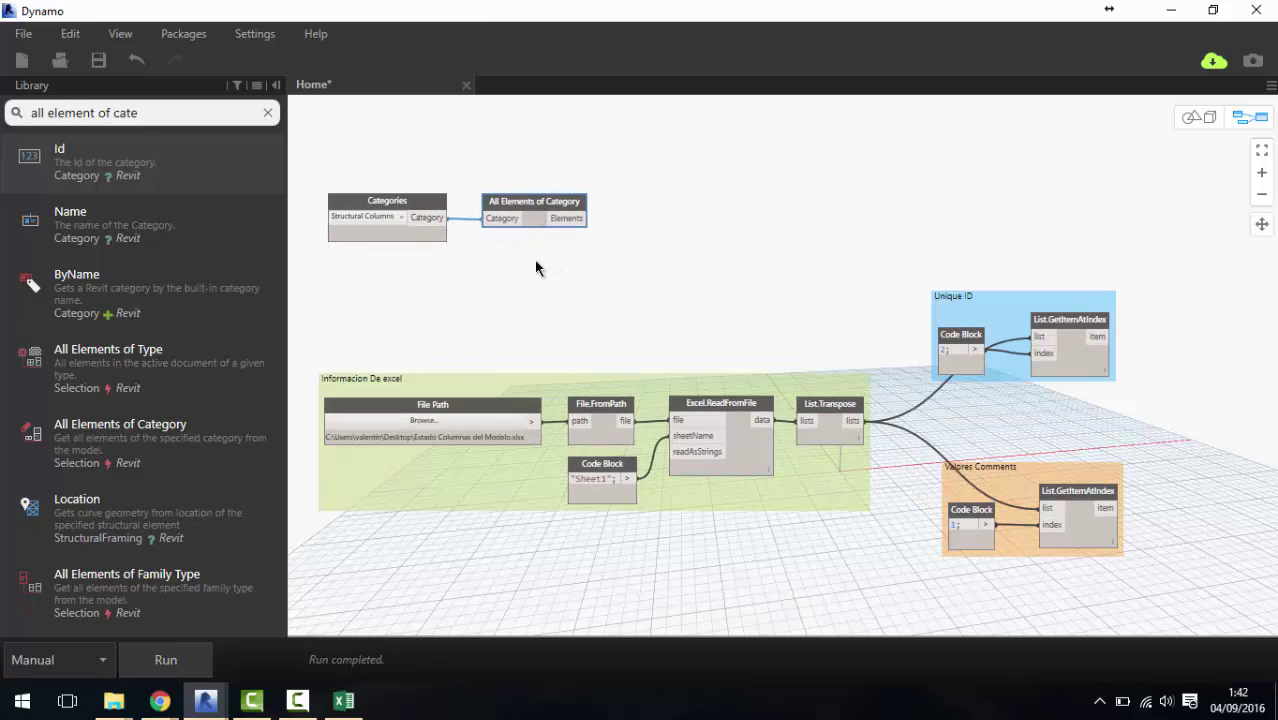
{"action": "middle_click_drag", "start_coordinate": [536, 268], "coordinate": [508, 267]}
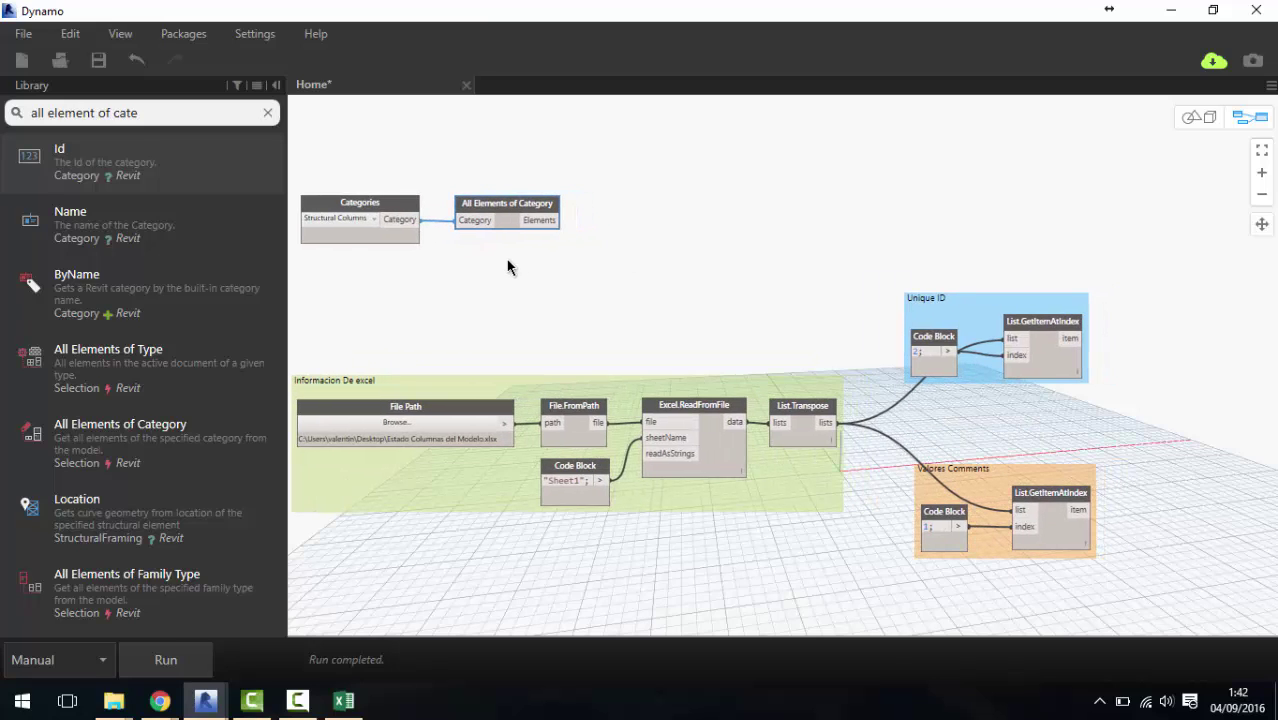
{"action": "left_click", "coordinate": [200, 663]}
{"action": "left_click_drag", "start_coordinate": [503, 299], "coordinate": [348, 180]}
Group both category nodes in light blue titled 'Columnas del Modelo'.
{"action": "key", "text": "ctrl+g"}
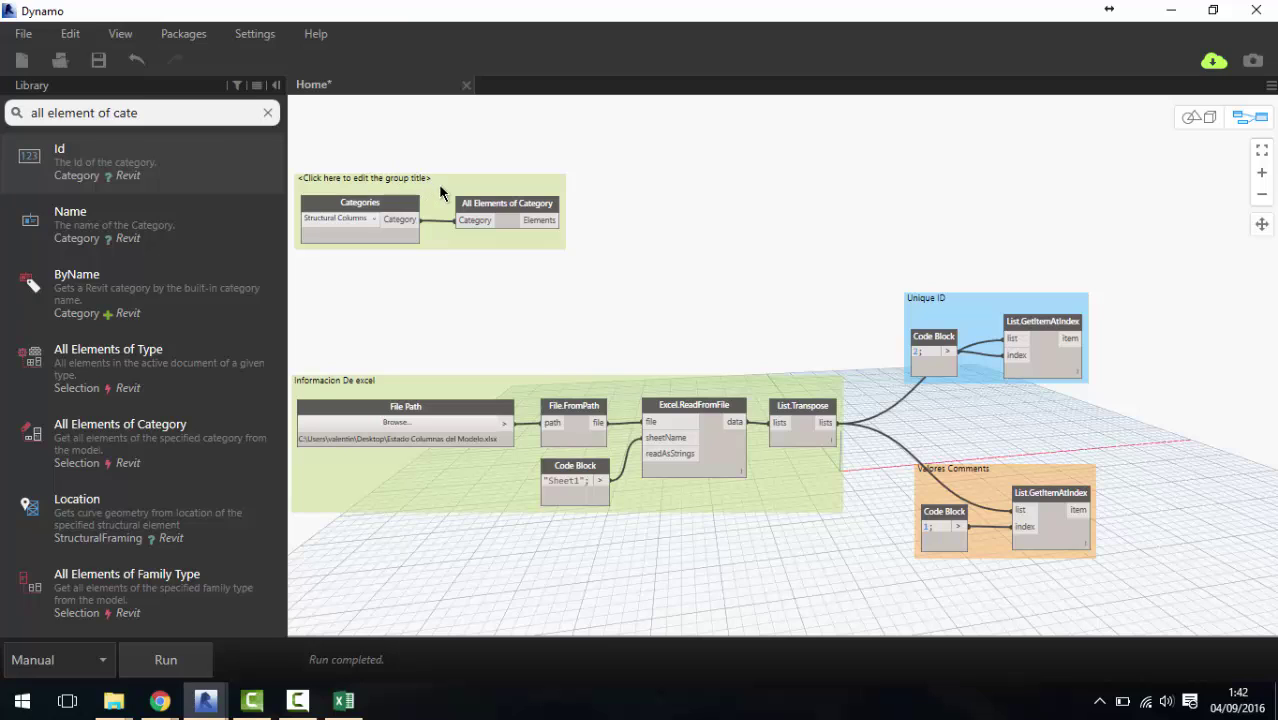
{"action": "right_click", "coordinate": [440, 193]}
{"action": "left_click", "coordinate": [578, 292]}
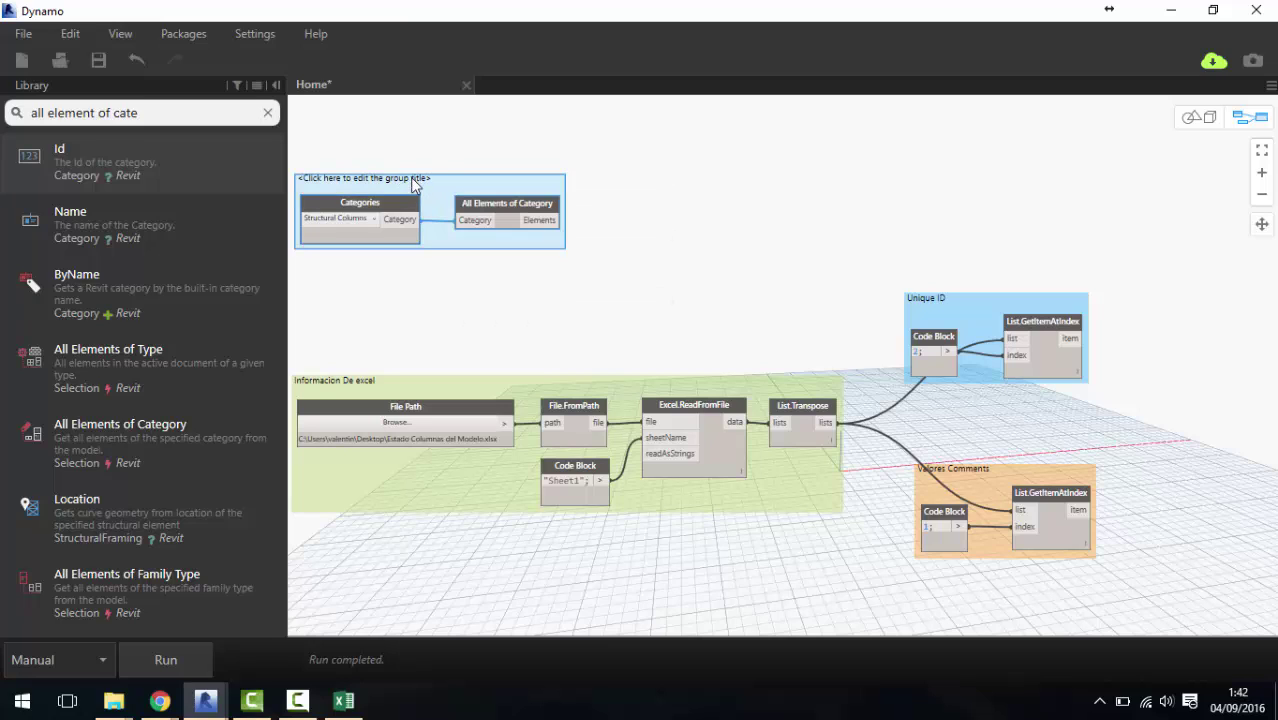
{"action": "left_click", "coordinate": [415, 180]}
{"action": "type", "text": "Columnas del Modelo"}
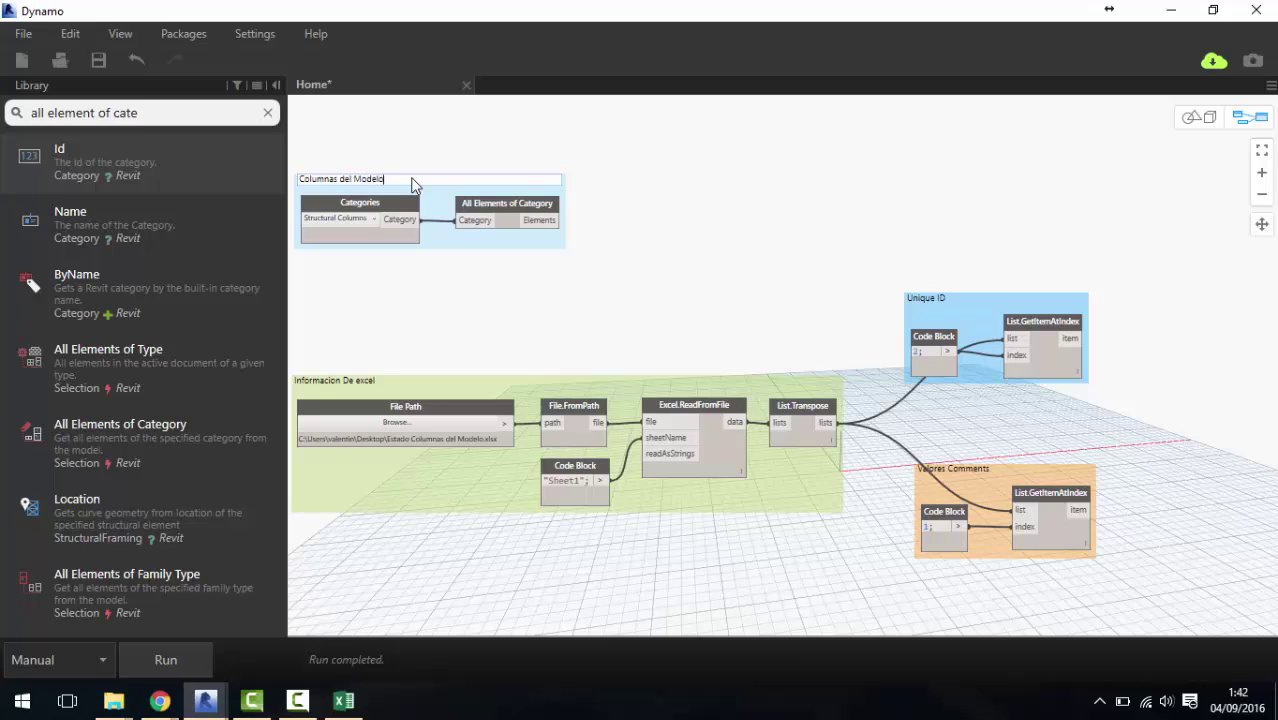
{"action": "left_click", "coordinate": [712, 275]}
Nudge the Valores Comments and Columnas del Modelo groups, then minimize Dynamo to show Revit.
{"action": "scroll", "coordinate": [699, 276], "scroll_direction": "down", "scroll_amount": 2}
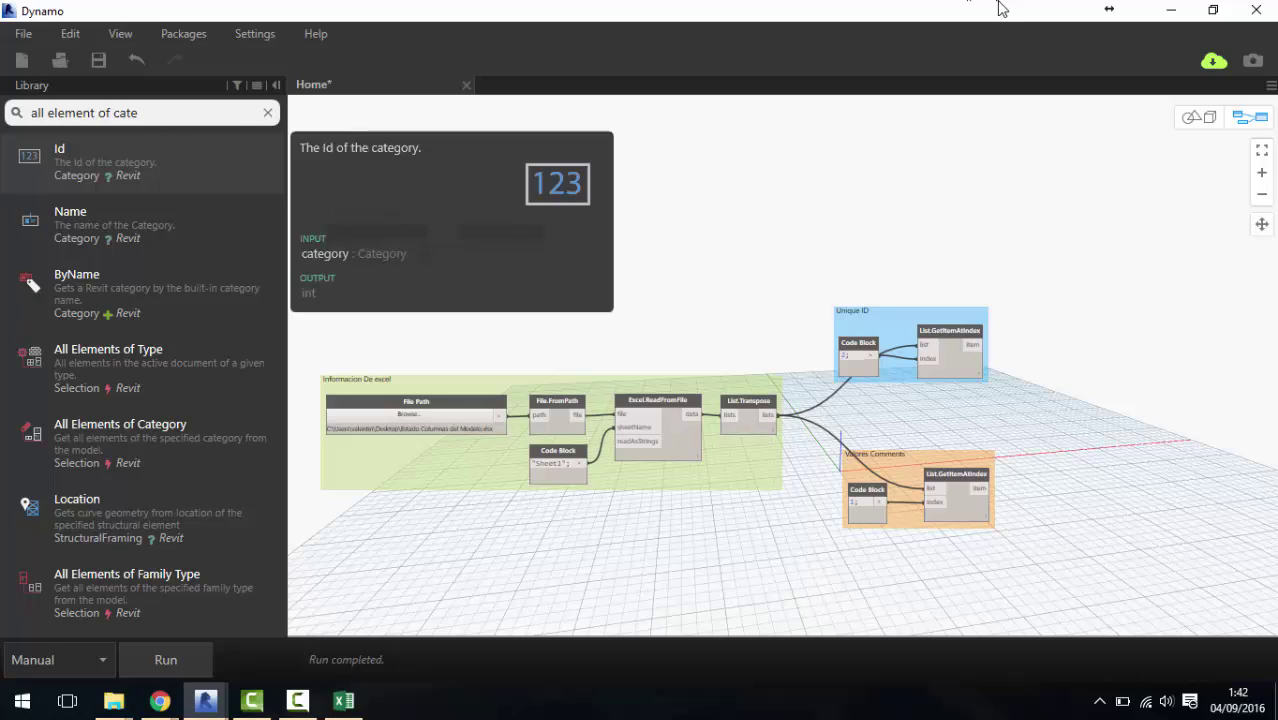
{"action": "key", "text": "ctrl+a"}
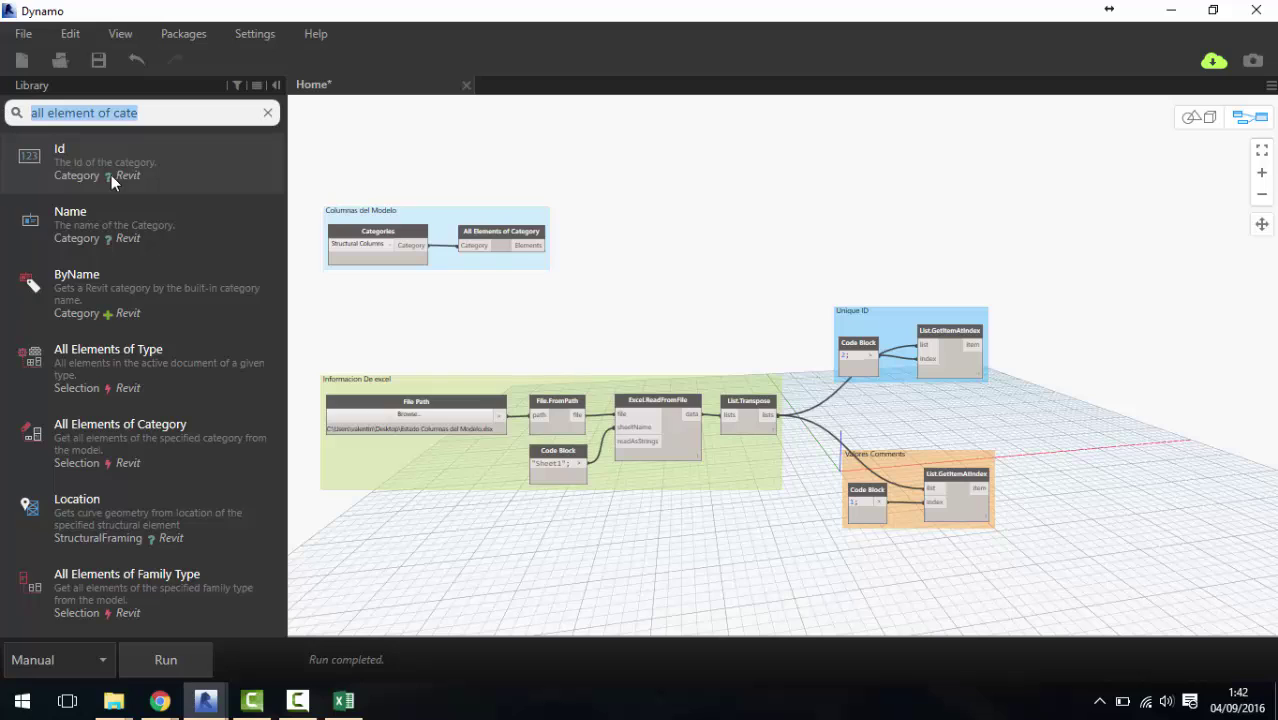
{"action": "left_click_drag", "start_coordinate": [933, 456], "coordinate": [939, 450]}
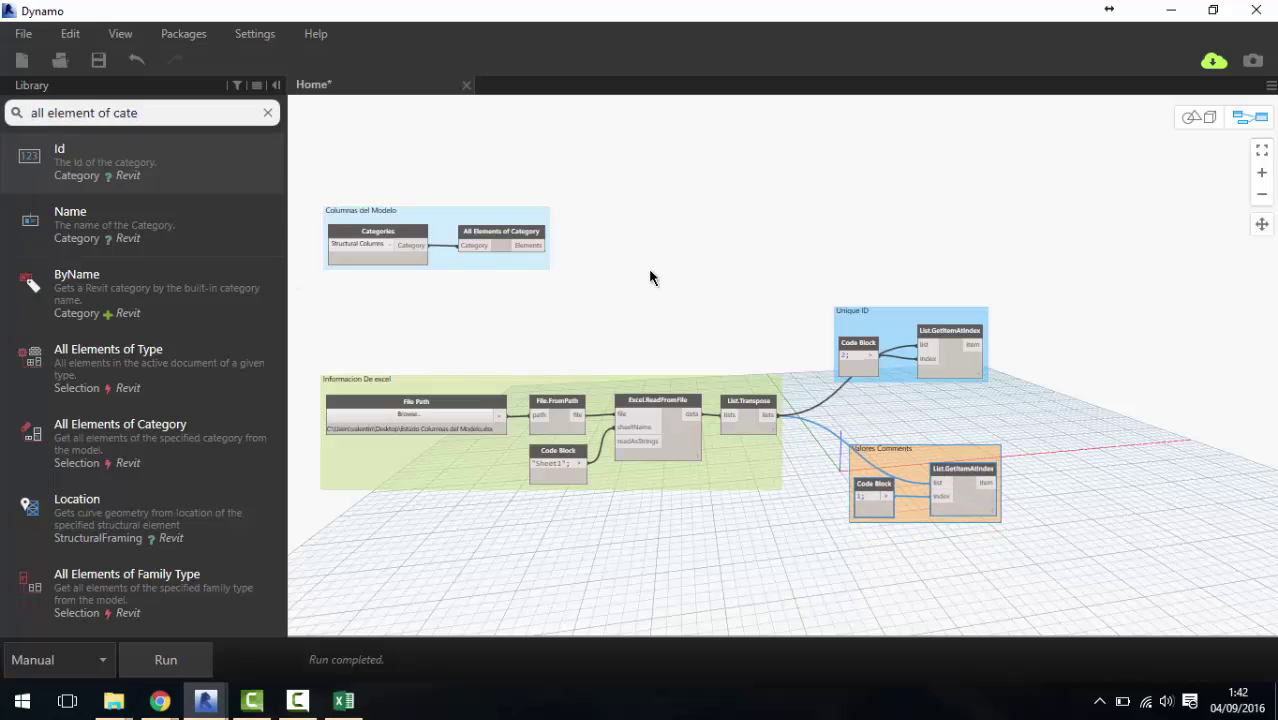
{"action": "left_click_drag", "start_coordinate": [539, 264], "coordinate": [539, 258]}
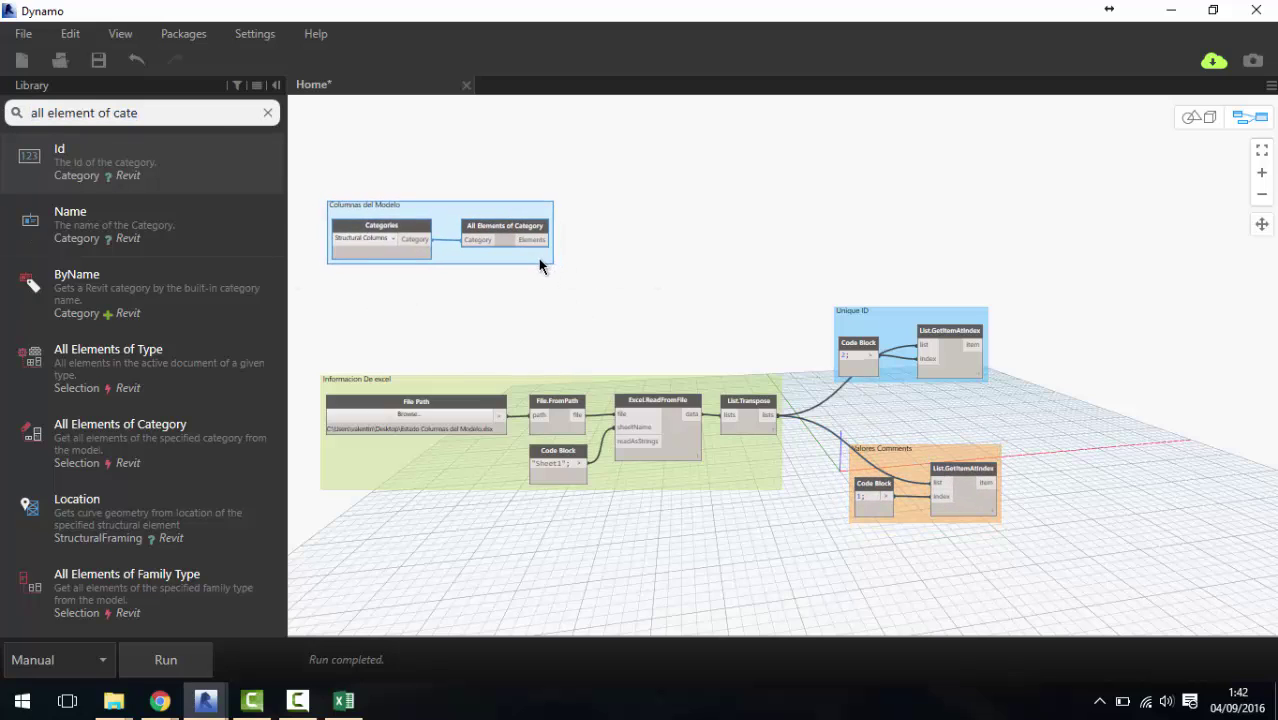
{"action": "left_click_drag", "start_coordinate": [190, 117], "coordinate": [3, 112]}
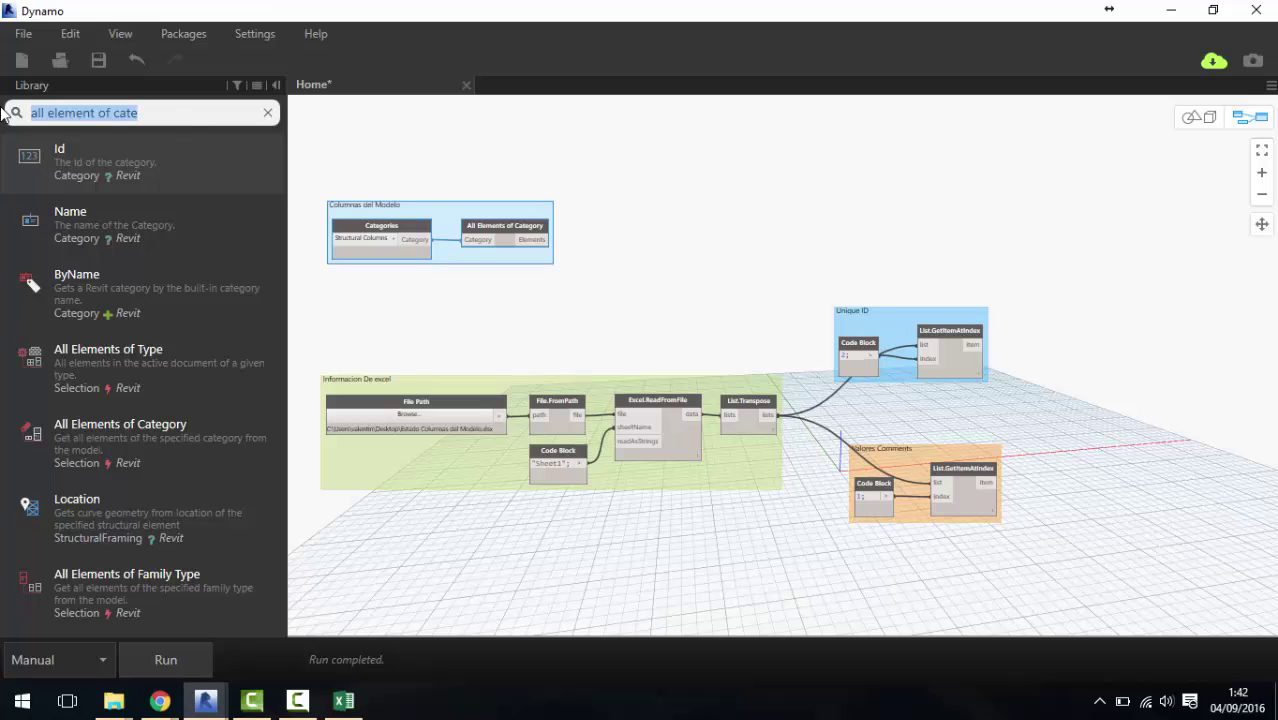
{"action": "left_click", "coordinate": [1171, 10]}
{"action": "middle_click_drag", "start_coordinate": [637, 513], "coordinate": [627, 423]}
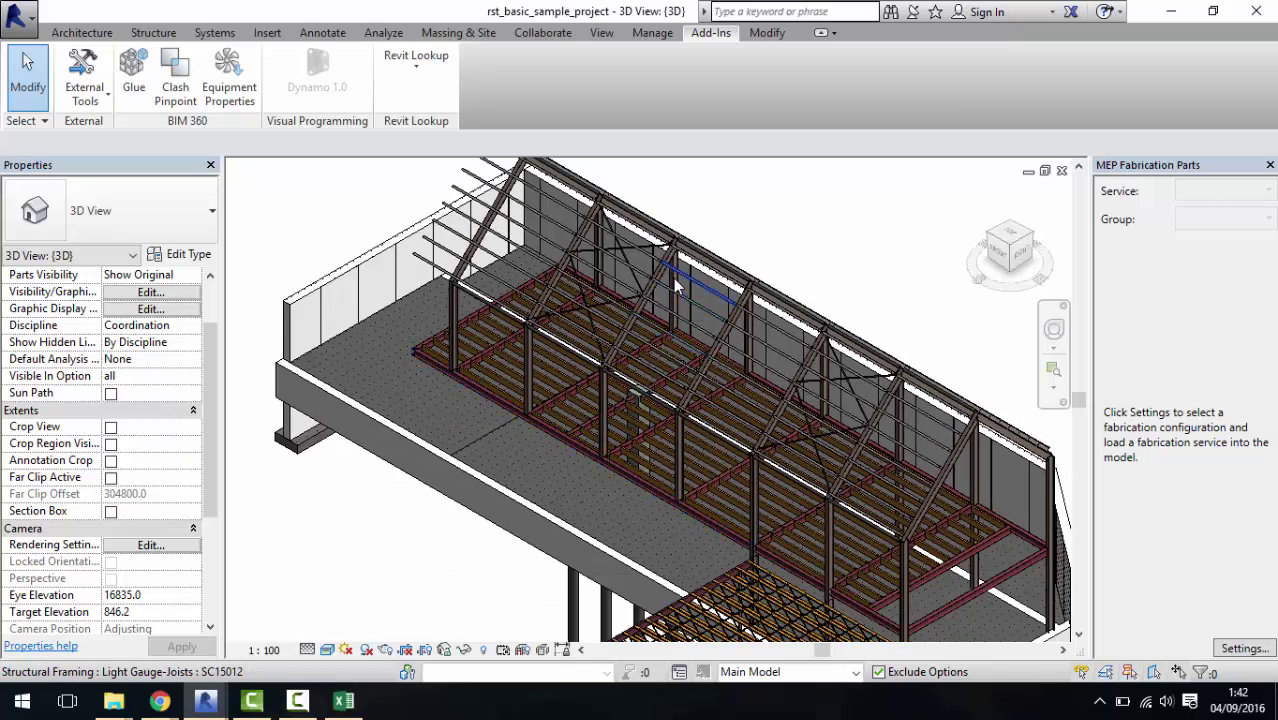
{"action": "scroll", "coordinate": [677, 288], "scroll_direction": "up", "scroll_amount": 2}
{"action": "left_click", "coordinate": [680, 255]}
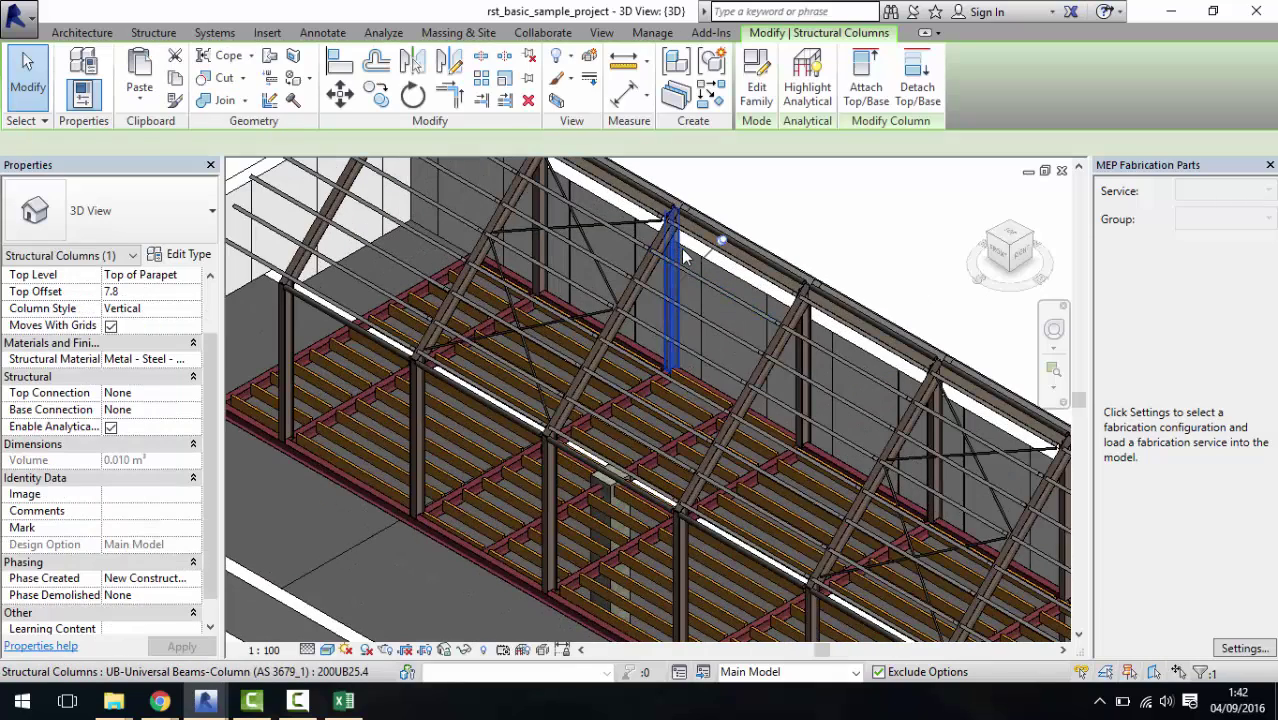
{"action": "left_click", "coordinate": [530, 56]}
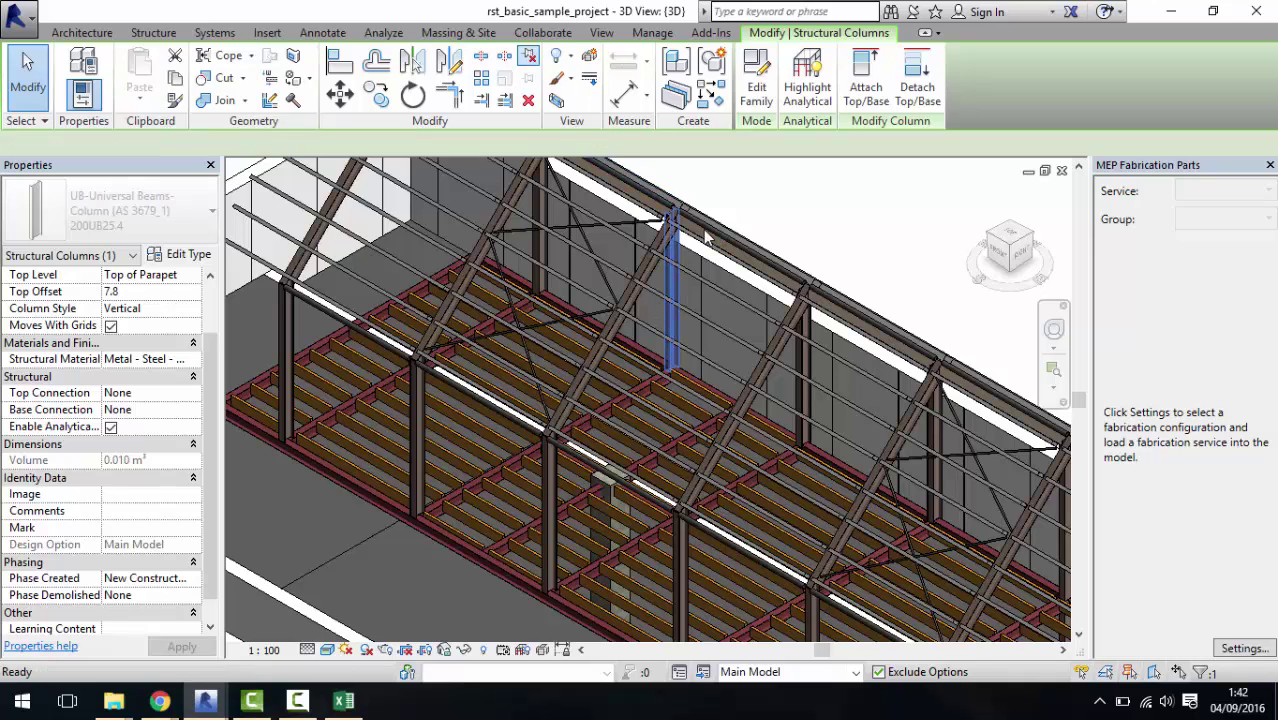
{"action": "left_click", "coordinate": [810, 334]}
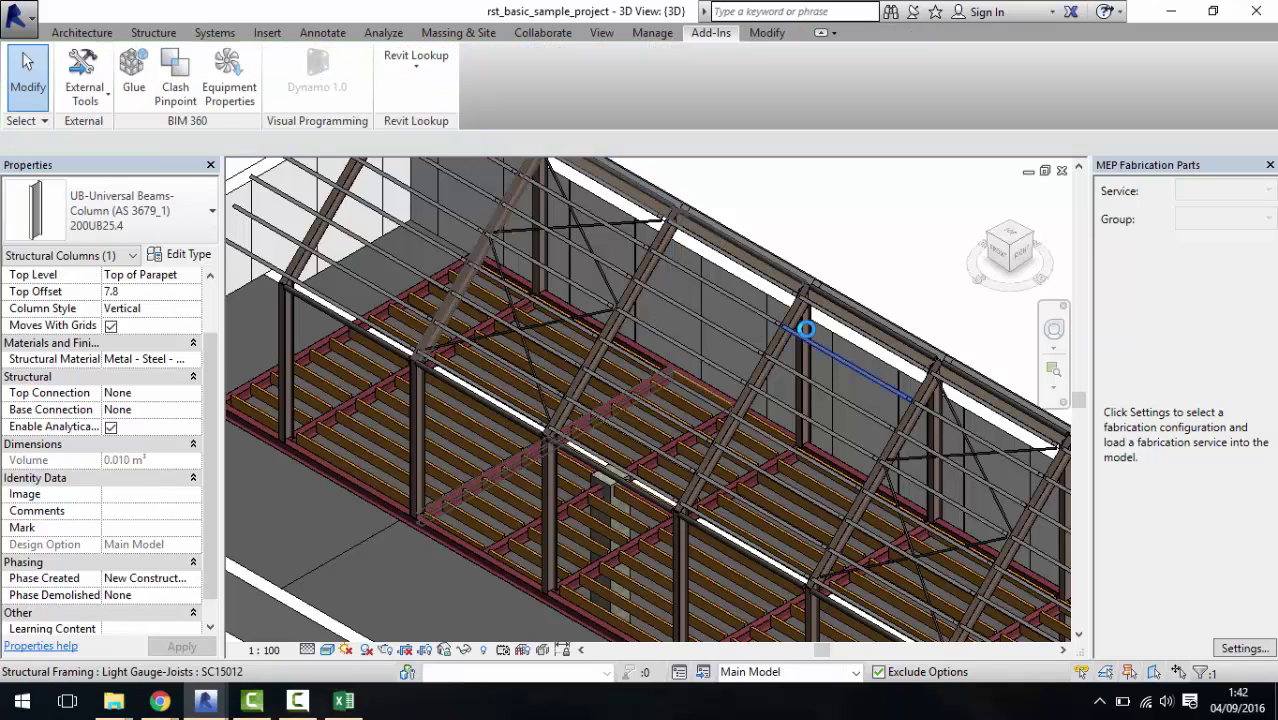
{"action": "key", "text": "Escape"}
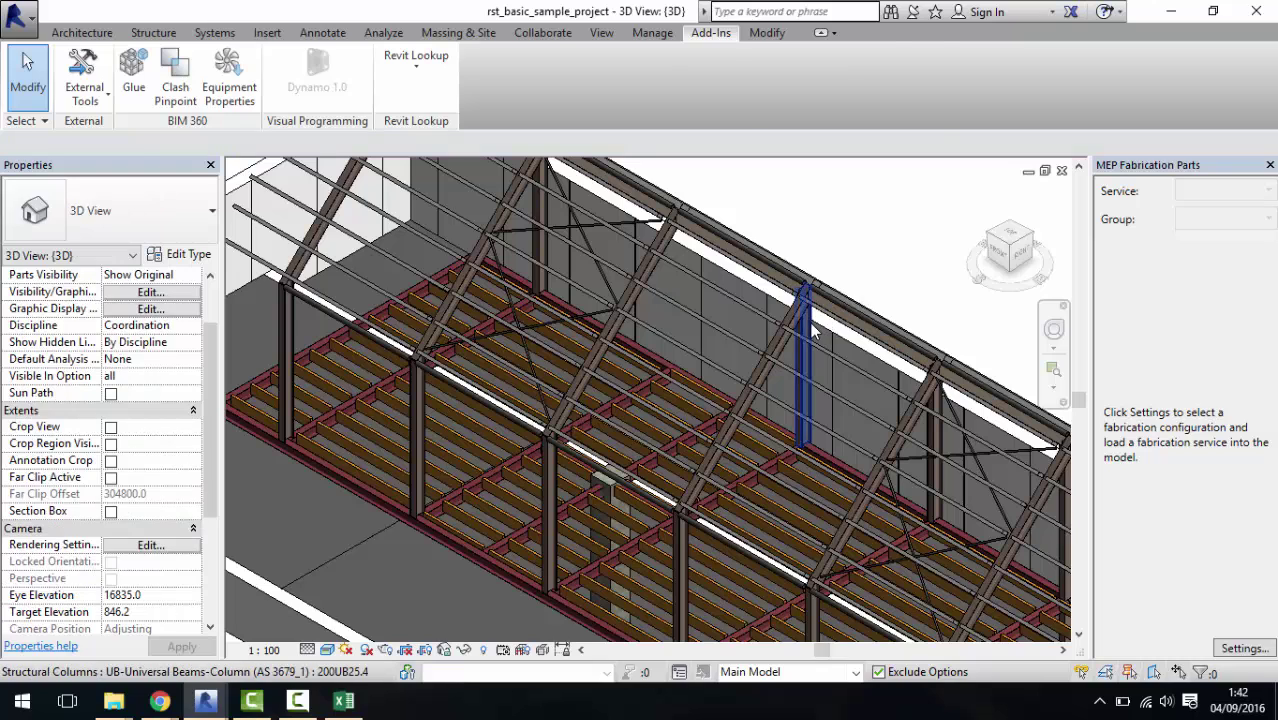
{"action": "left_click", "coordinate": [810, 322]}
{"action": "left_click", "coordinate": [529, 58]}
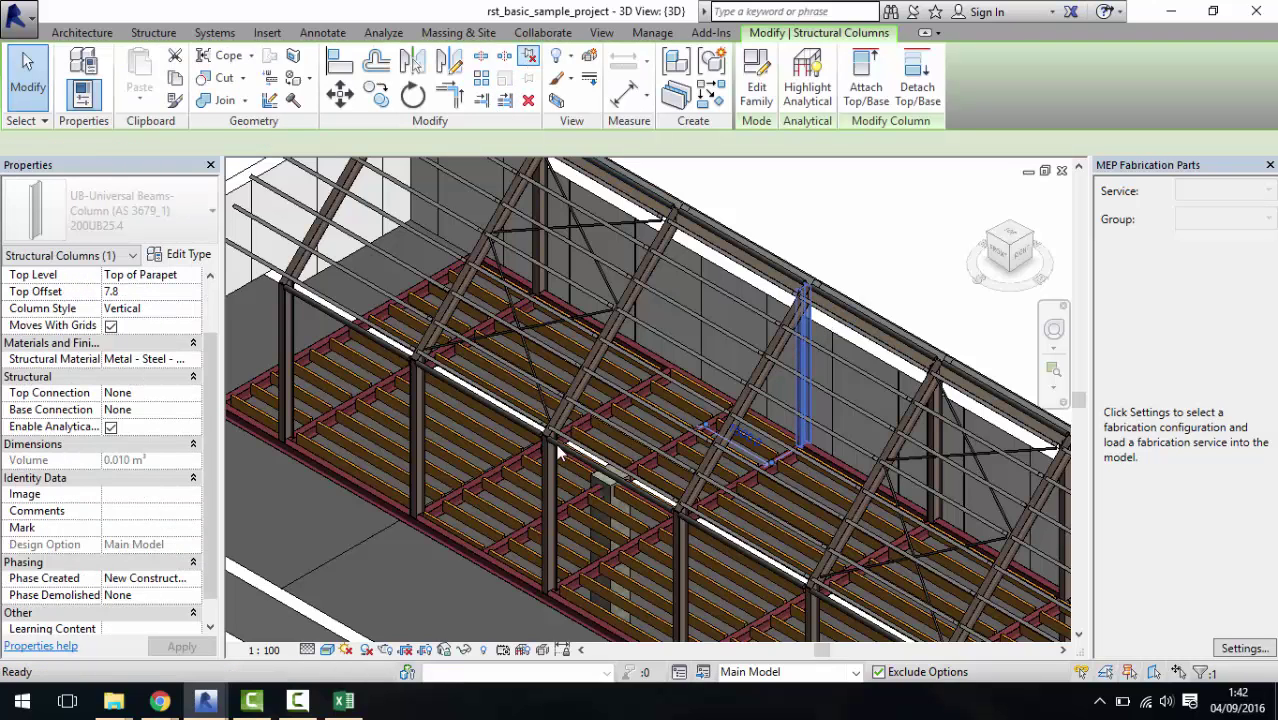
{"action": "key", "text": "Escape"}
{"action": "scroll", "coordinate": [610, 440], "scroll_direction": "down", "scroll_amount": 2}
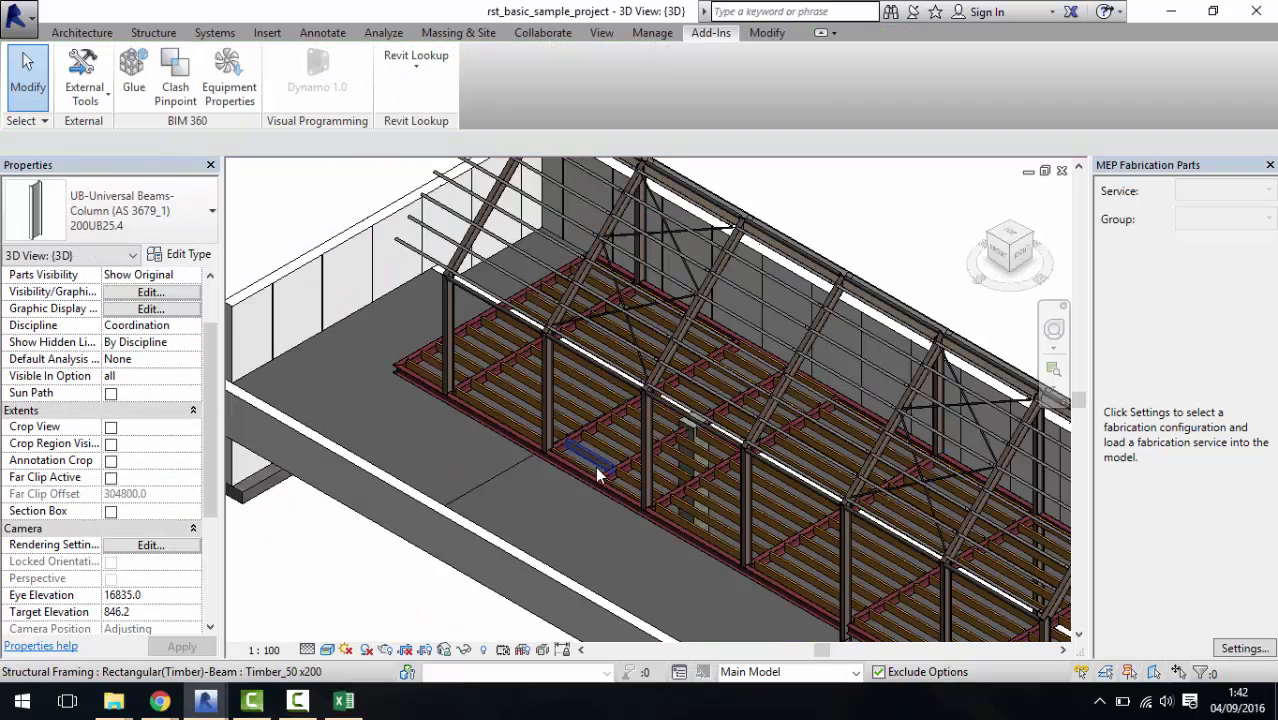
{"action": "left_click", "coordinate": [744, 516]}
{"action": "key", "text": "m"}
{"action": "key", "text": "v"}
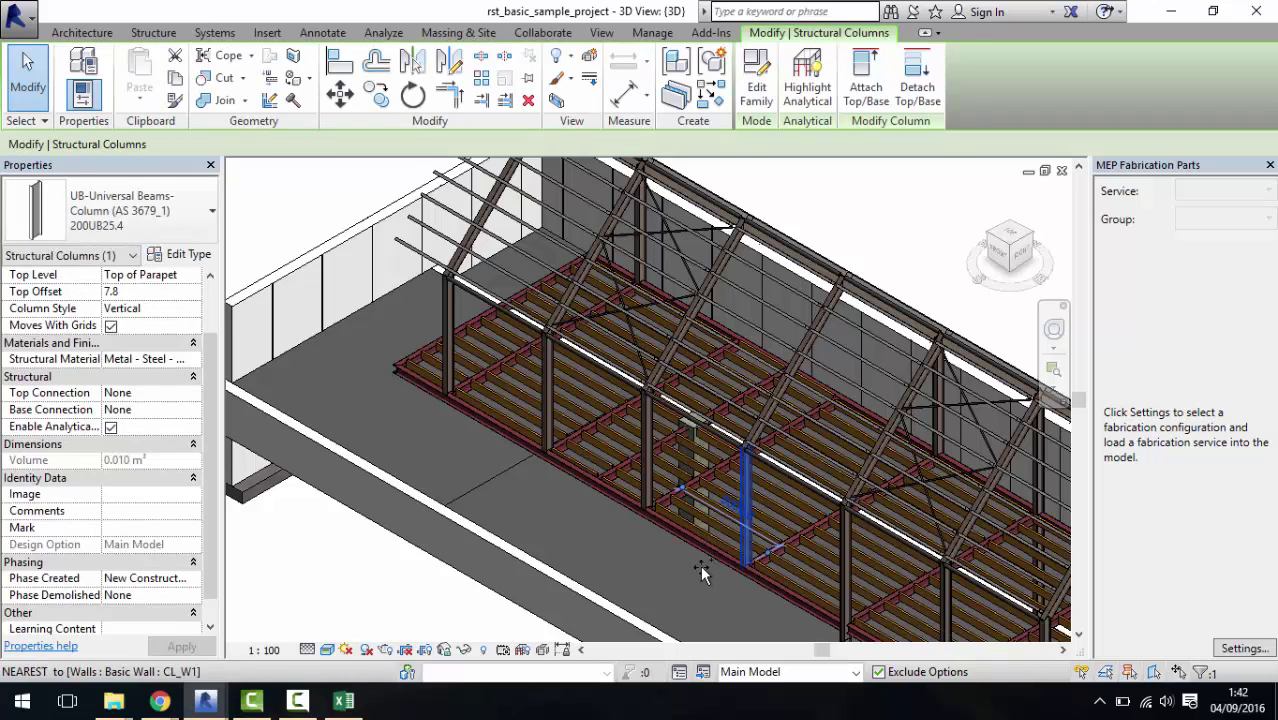
{"action": "left_click", "coordinate": [748, 562]}
{"action": "left_click", "coordinate": [693, 598]}
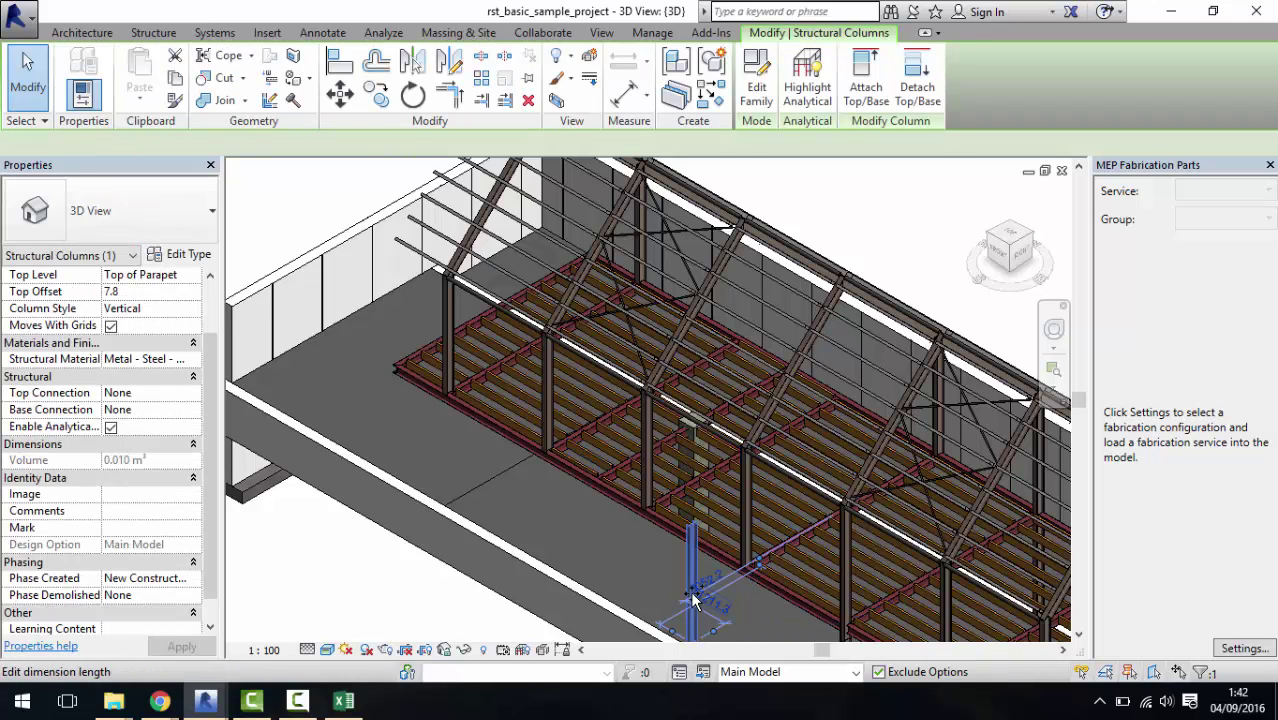
{"action": "key", "text": "m"}
{"action": "key", "text": "v"}
{"action": "left_click", "coordinate": [693, 598]}
{"action": "left_click", "coordinate": [453, 470]}
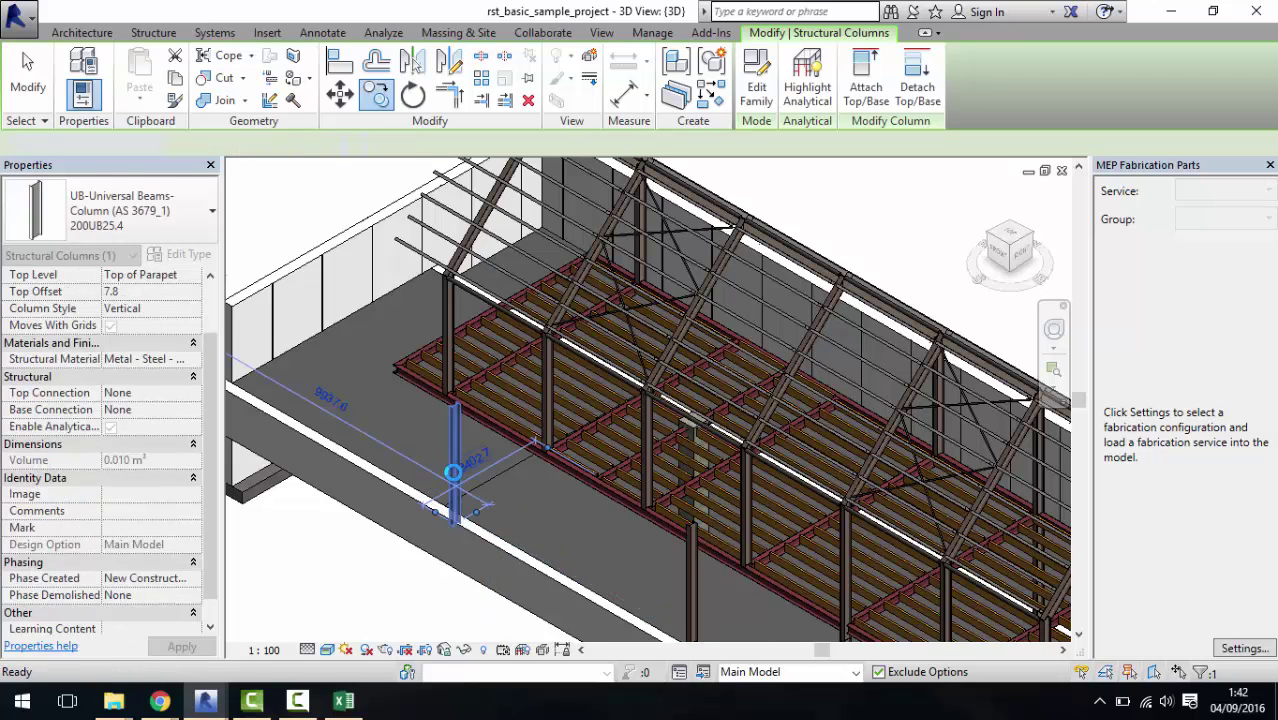
{"action": "key", "text": "Escape"}
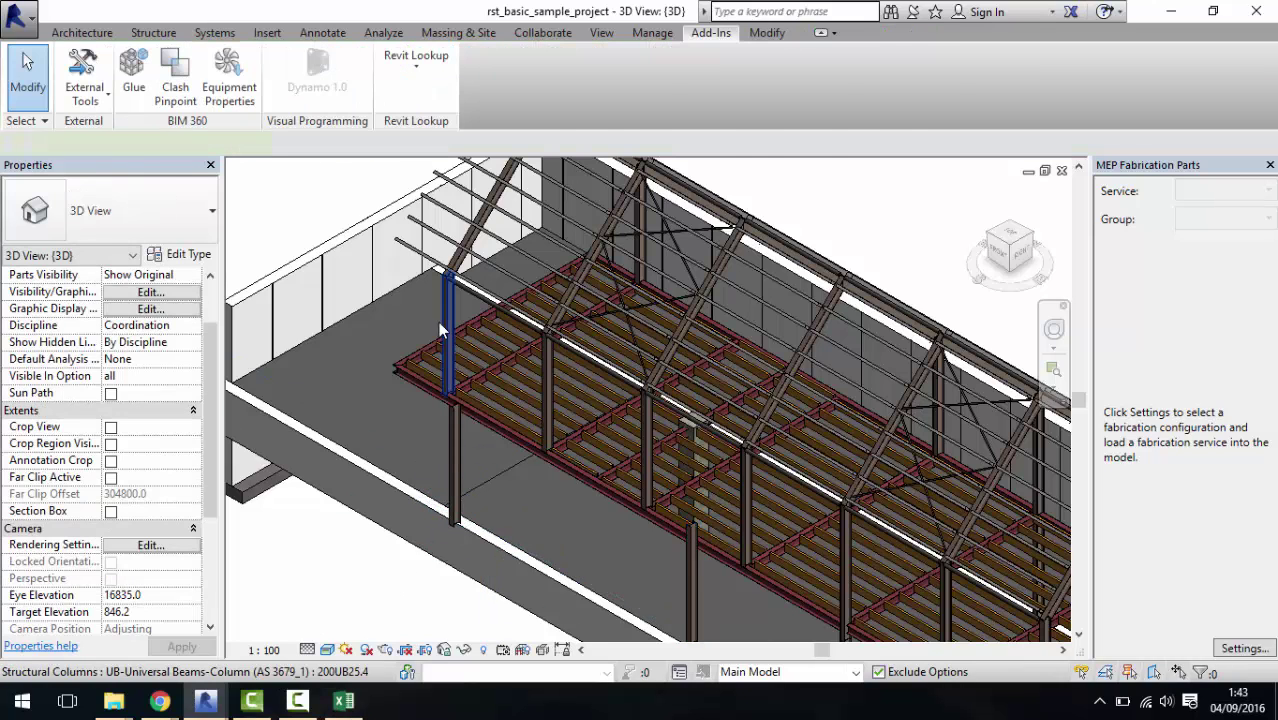
{"action": "left_click", "coordinate": [438, 321]}
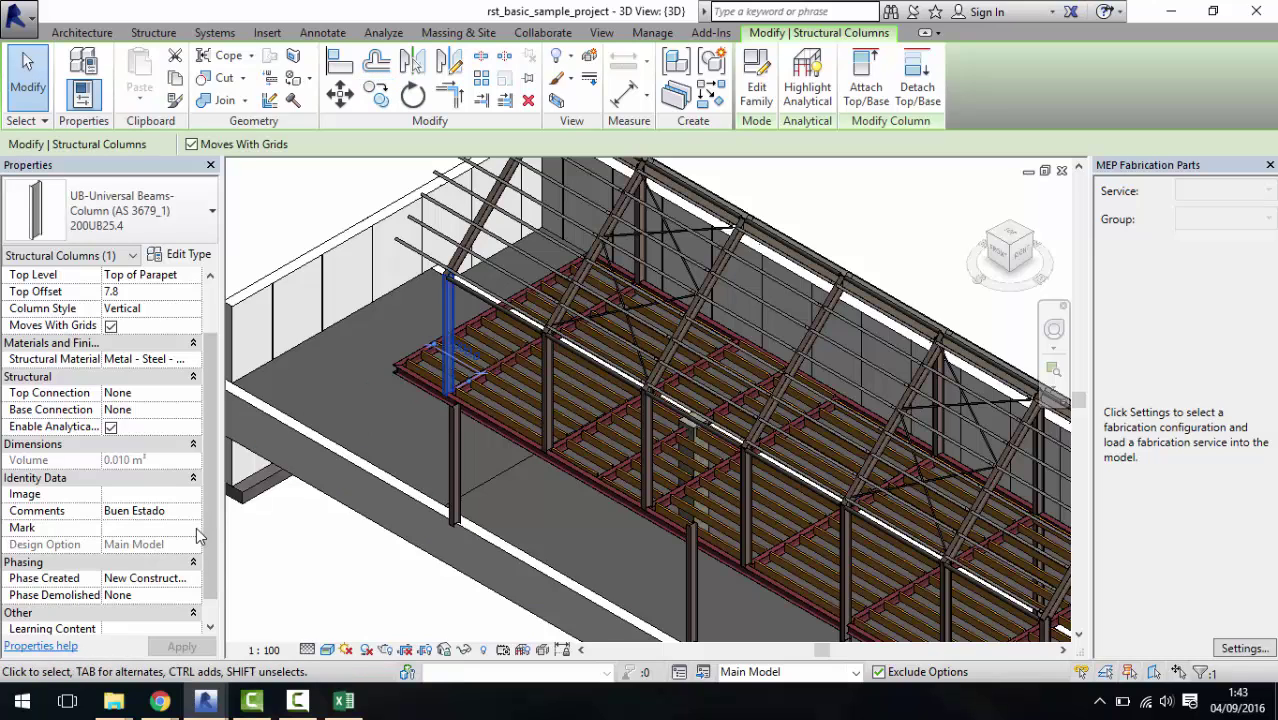
{"action": "left_click", "coordinate": [545, 390]}
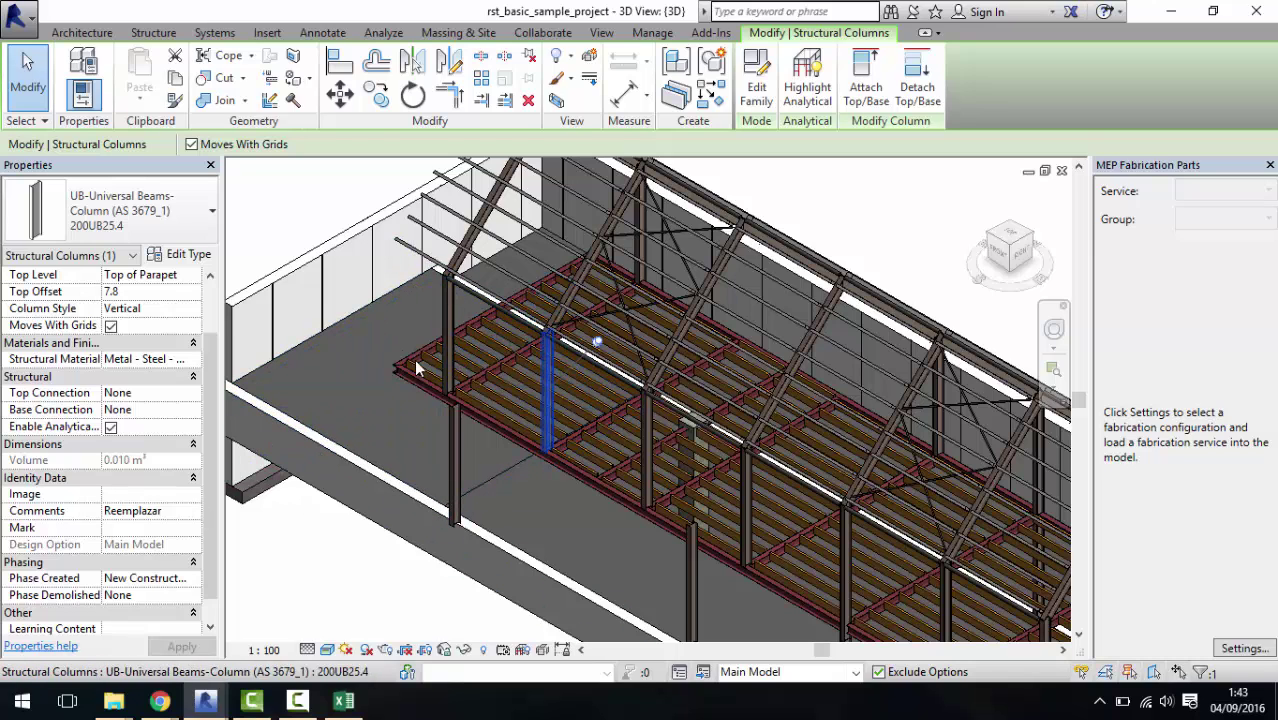
{"action": "left_click", "coordinate": [373, 594]}
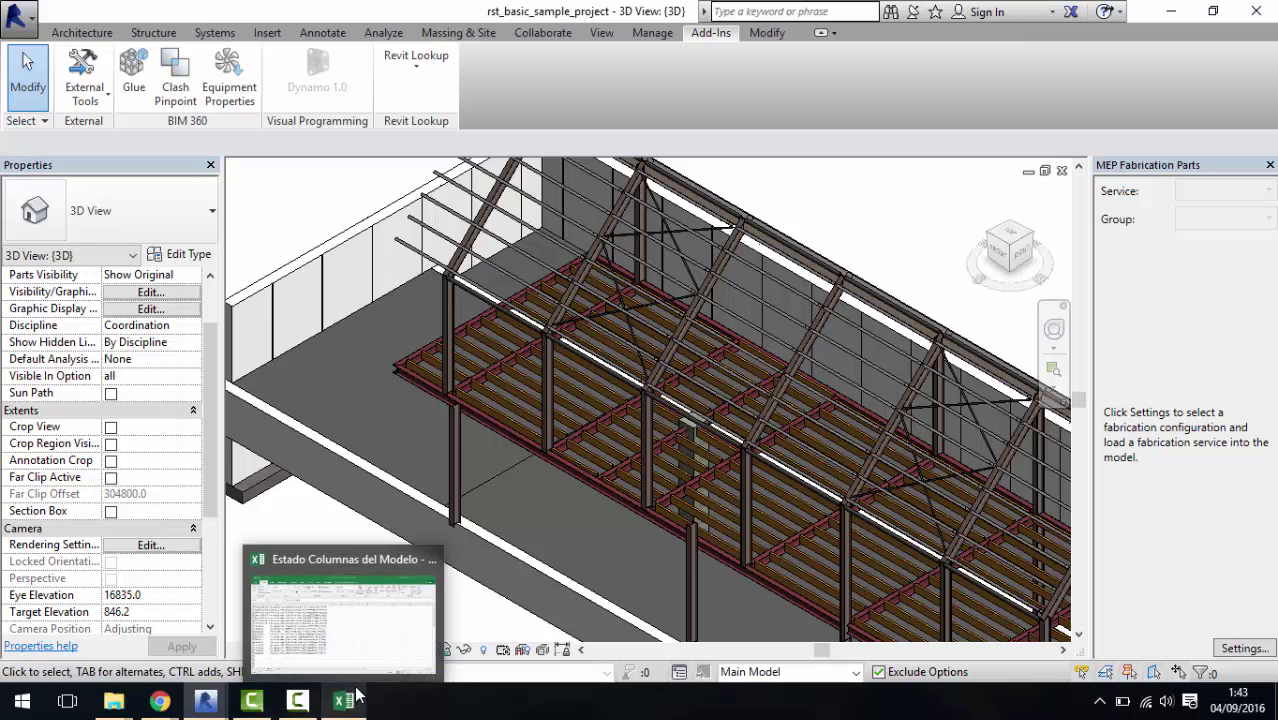
Add an Element.SetParameterByName node at the right of the graph.
{"action": "mouse_move", "coordinate": [205, 700]}
{"action": "left_click", "coordinate": [352, 605]}
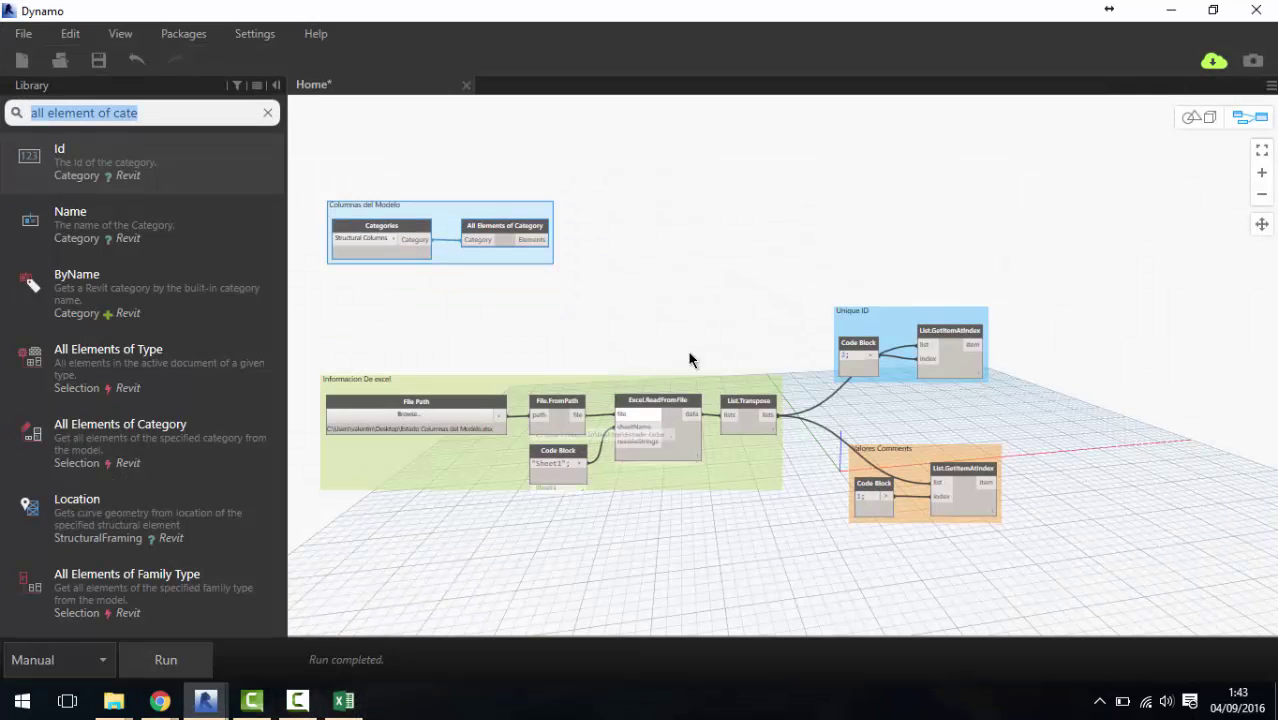
{"action": "type", "text": "set"}
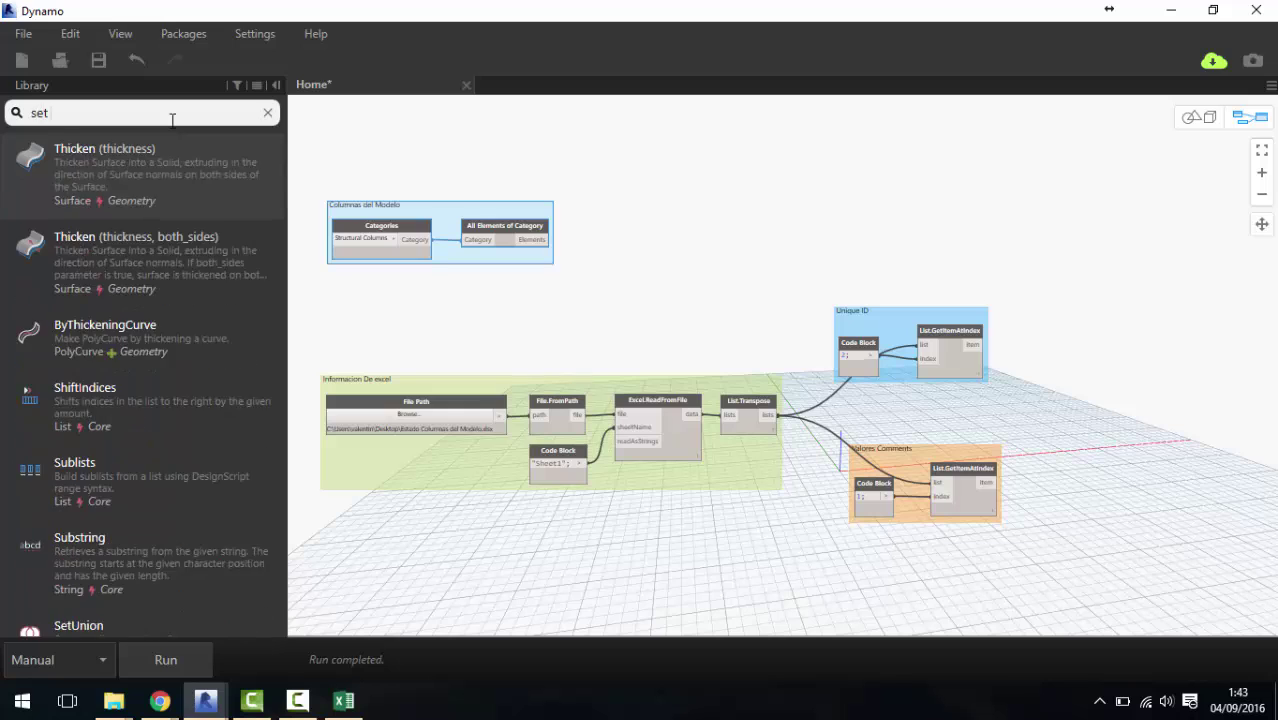
{"action": "type", "text": " par"}
{"action": "key", "text": "BackSpace"}
{"action": "type", "text": "a"}
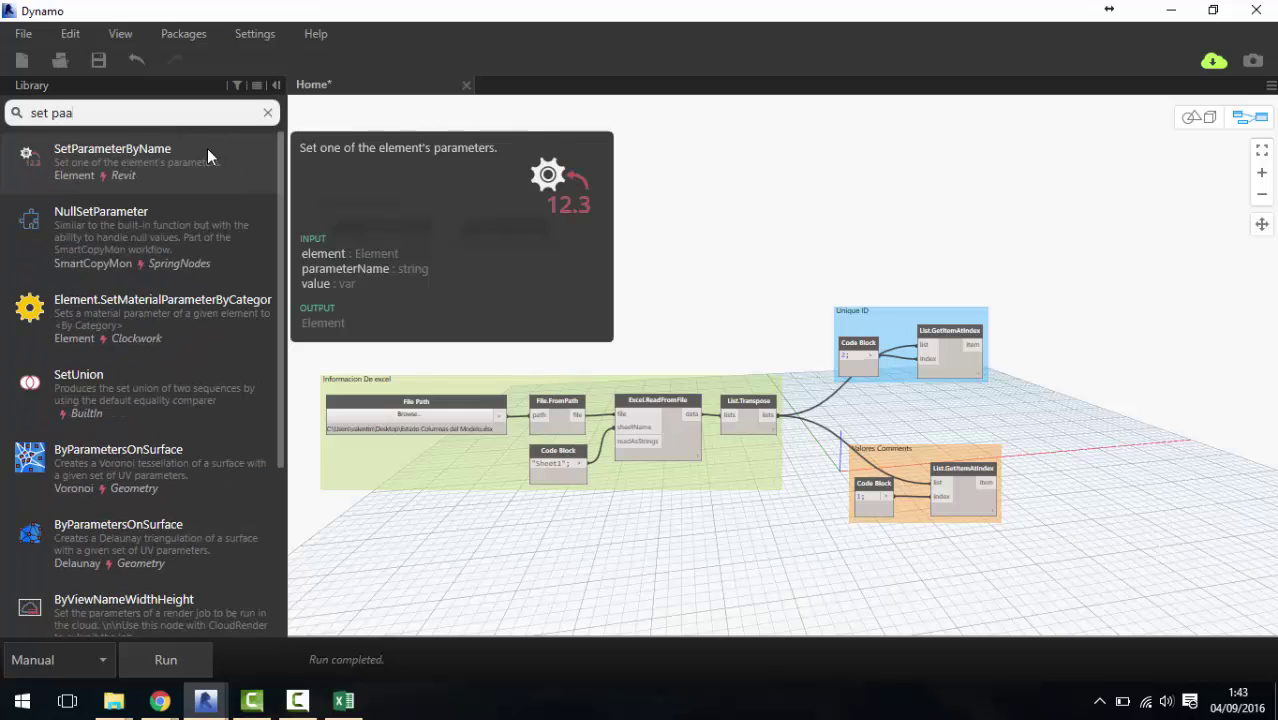
{"action": "left_click", "coordinate": [200, 156]}
{"action": "left_click_drag", "start_coordinate": [855, 395], "coordinate": [1156, 355]}
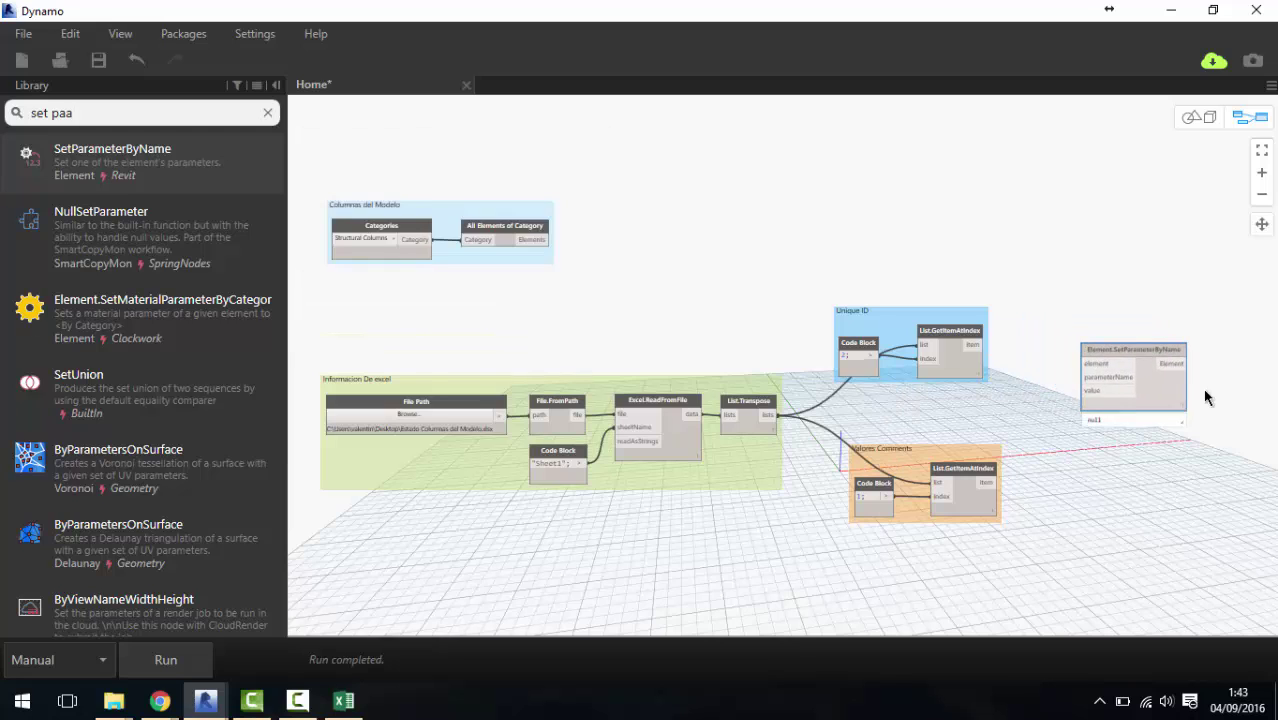
{"action": "middle_click_drag", "start_coordinate": [1024, 420], "coordinate": [800, 361]}
{"action": "scroll", "coordinate": [800, 361], "scroll_direction": "up", "scroll_amount": 2}
{"action": "left_click_drag", "start_coordinate": [945, 364], "coordinate": [988, 360]}
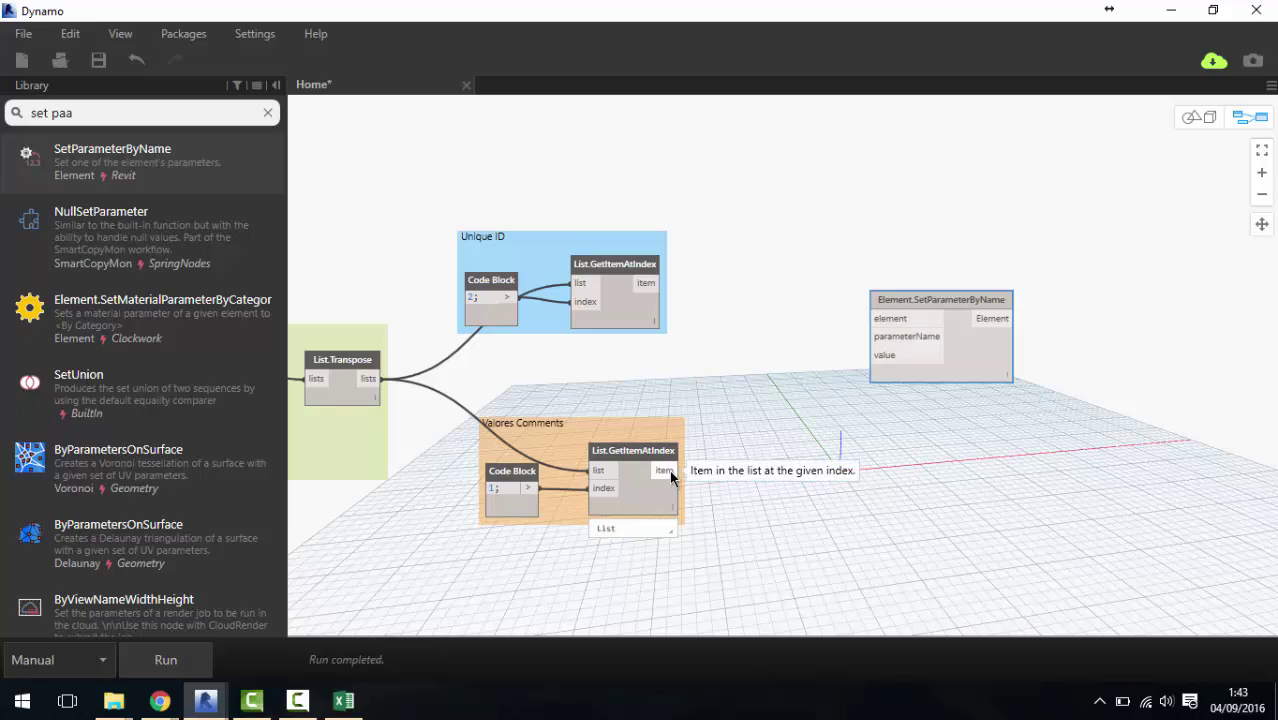
Feed the comment values into value and a 'Comments' code block into parameterName.
{"action": "mouse_move", "coordinate": [664, 470]}
{"action": "left_mouse_down"}
{"action": "mouse_move", "coordinate": [866, 356]}
{"action": "mouse_move", "coordinate": [1062, 352]}
{"action": "left_mouse_up"}
{"action": "double_click", "coordinate": [856, 343]}
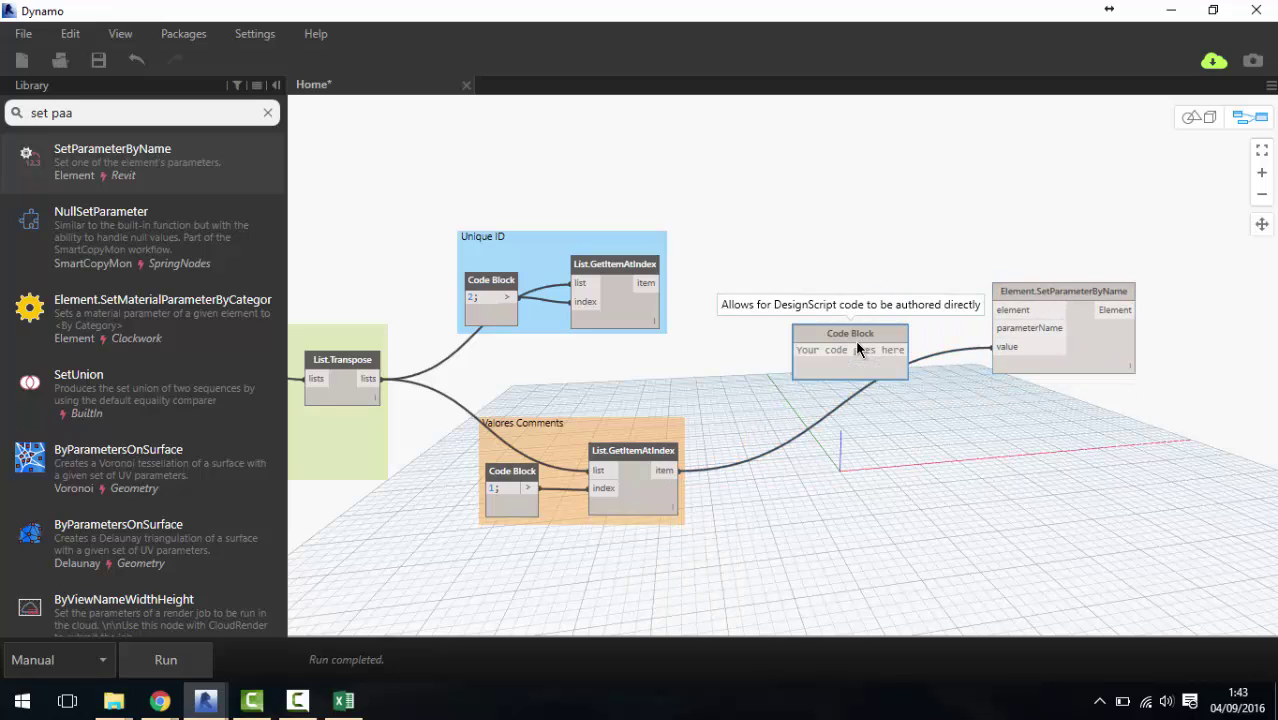
{"action": "type", "text": "\"Co"}
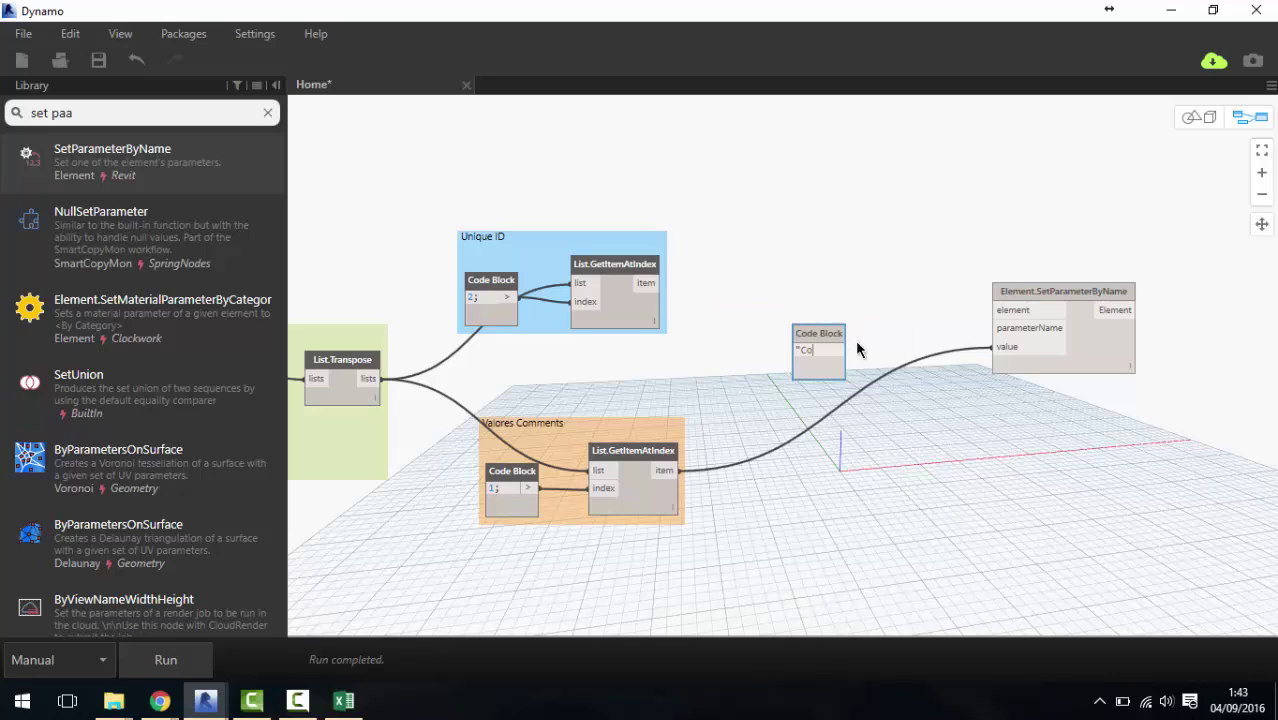
{"action": "type", "text": "mments\""}
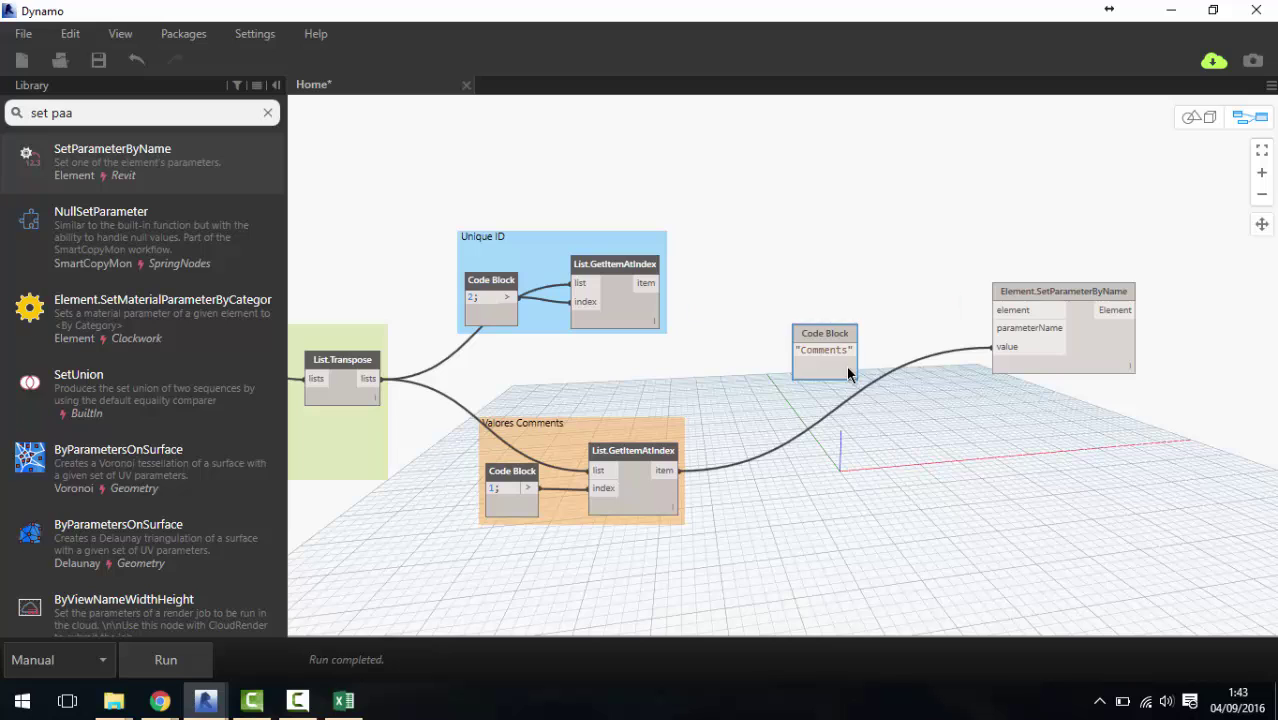
{"action": "left_click", "coordinate": [840, 400]}
{"action": "left_click_drag", "start_coordinate": [876, 350], "coordinate": [992, 328]}
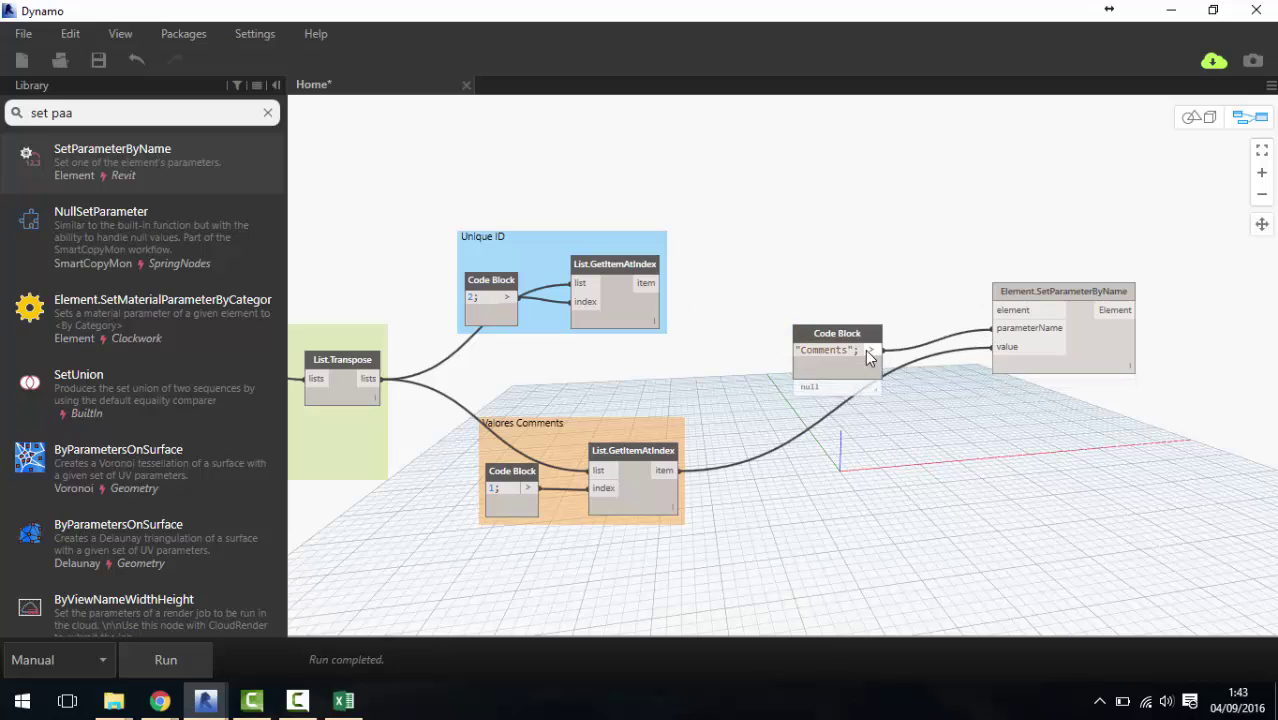
{"action": "left_click_drag", "start_coordinate": [837, 333], "coordinate": [890, 322]}
{"action": "middle_click_drag", "start_coordinate": [854, 274], "coordinate": [862, 287]}
Connect the structural columns list into SetParameterByName's element input.
{"action": "scroll", "coordinate": [688, 234], "scroll_direction": "down", "scroll_amount": 2}
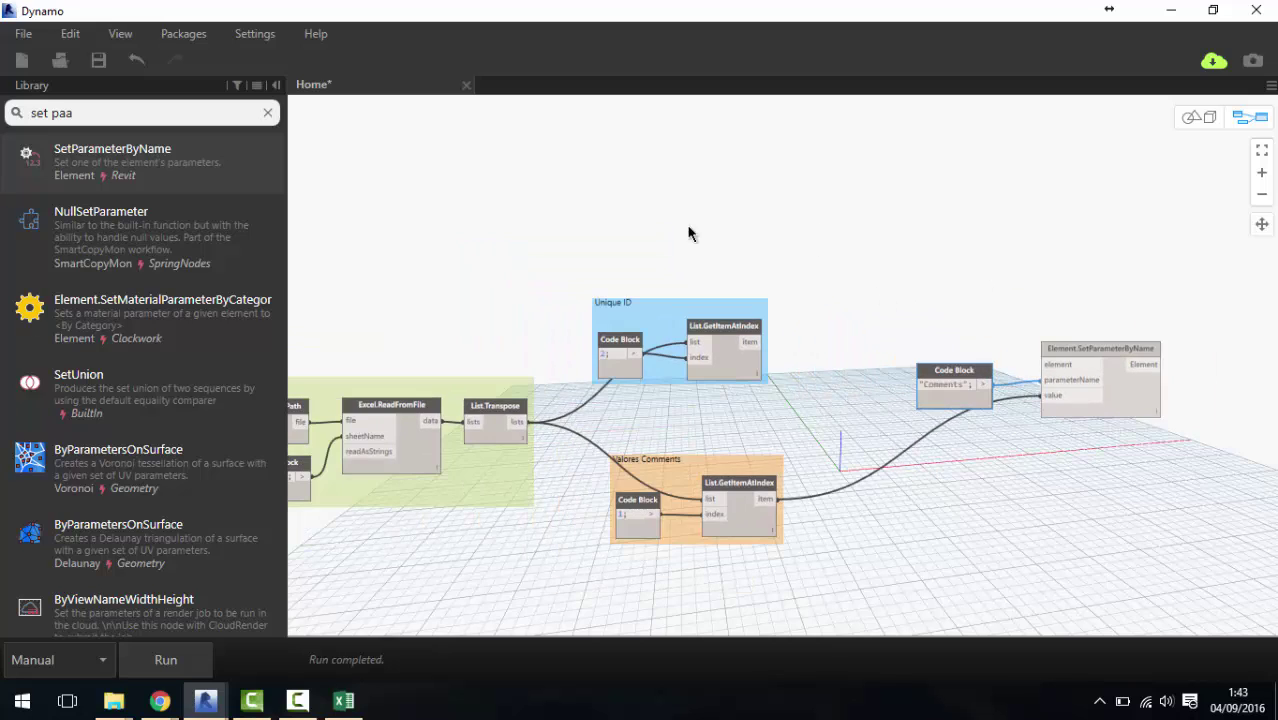
{"action": "scroll", "coordinate": [693, 265], "scroll_direction": "down", "scroll_amount": 2}
{"action": "left_click_drag", "start_coordinate": [498, 265], "coordinate": [943, 315]}
{"action": "scroll", "coordinate": [978, 322], "scroll_direction": "up", "scroll_amount": 2}
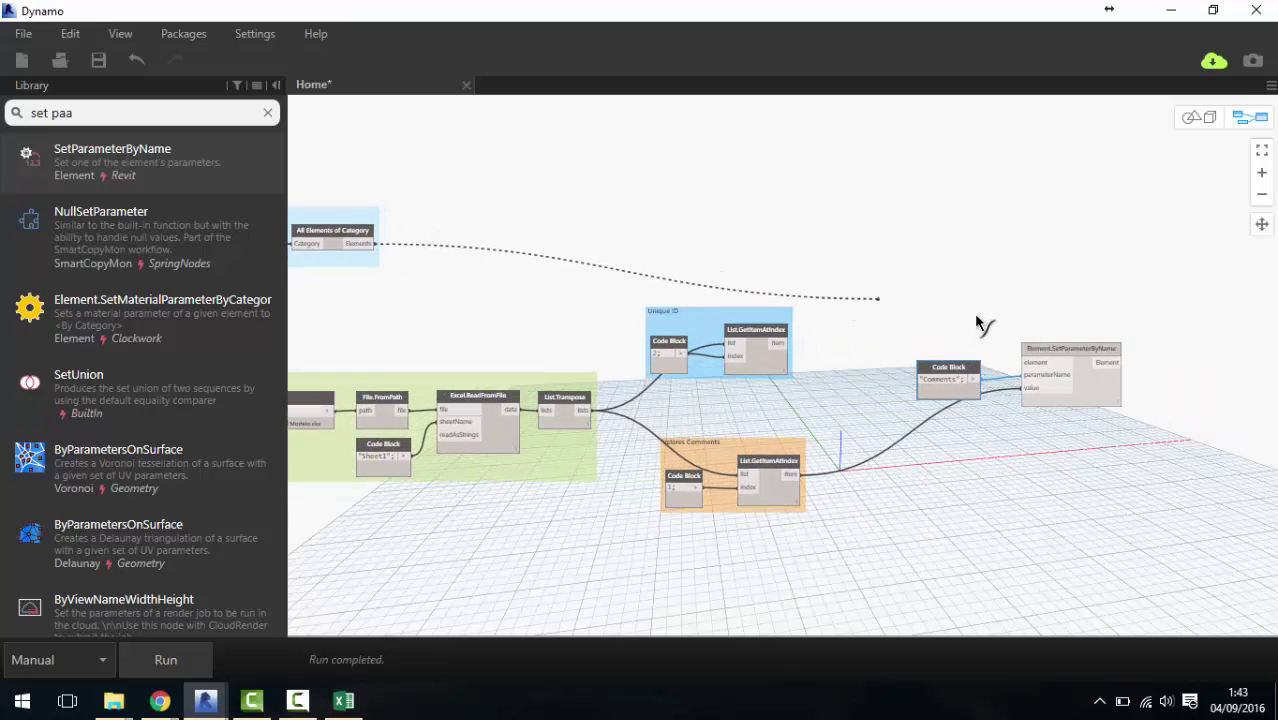
{"action": "left_click", "coordinate": [1032, 368]}
{"action": "left_click_drag", "start_coordinate": [1095, 342], "coordinate": [1117, 254]}
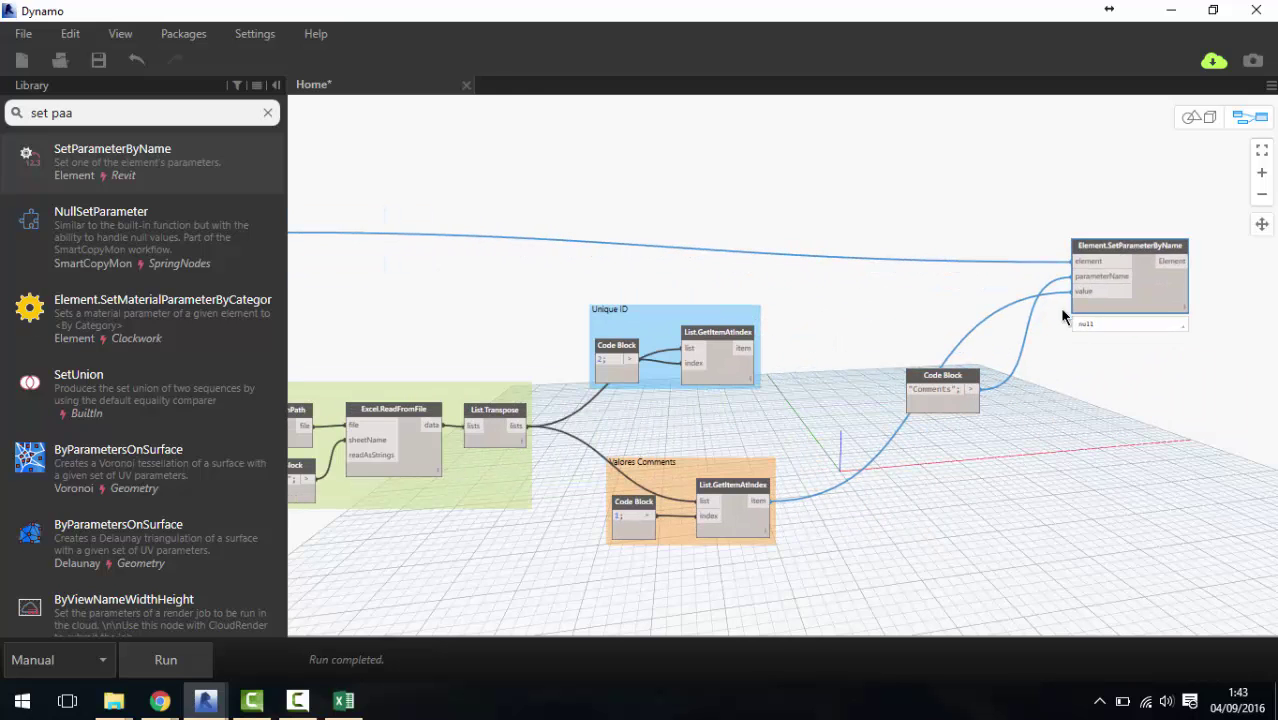
{"action": "scroll", "coordinate": [1059, 307], "scroll_direction": "up", "scroll_amount": 2}
{"action": "left_click_drag", "start_coordinate": [976, 445], "coordinate": [1005, 325]}
Group the setter with its Comments code block, title the group, and run the graph.
{"action": "middle_click_drag", "start_coordinate": [1005, 325], "coordinate": [833, 292]}
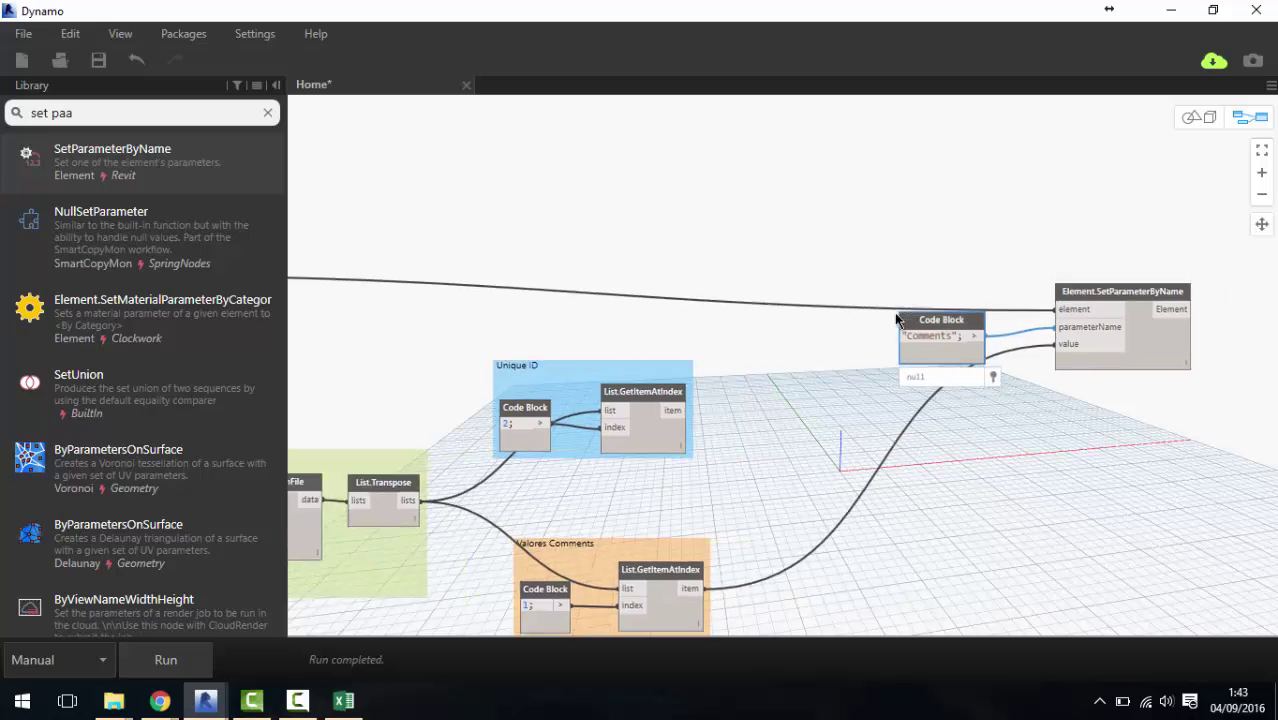
{"action": "key", "text": "ctrl+g"}
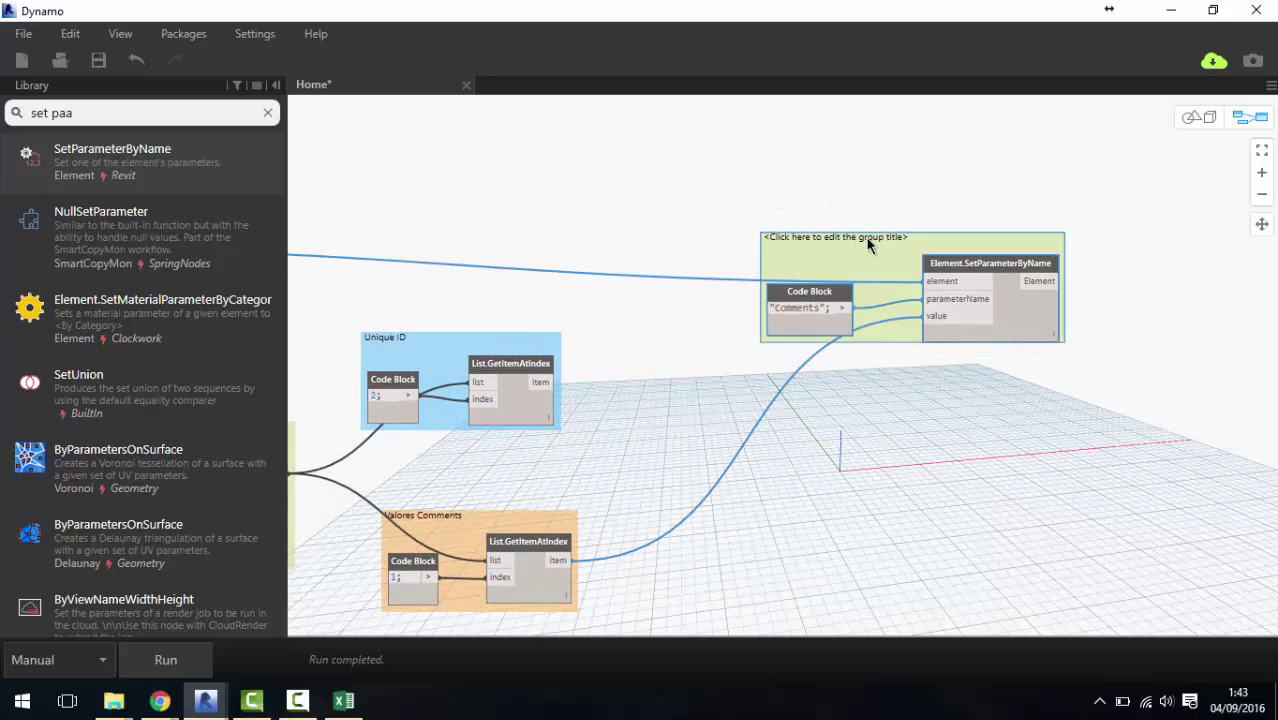
{"action": "right_click", "coordinate": [866, 242]}
{"action": "left_click", "coordinate": [862, 246]}
{"action": "double_click", "coordinate": [918, 244]}
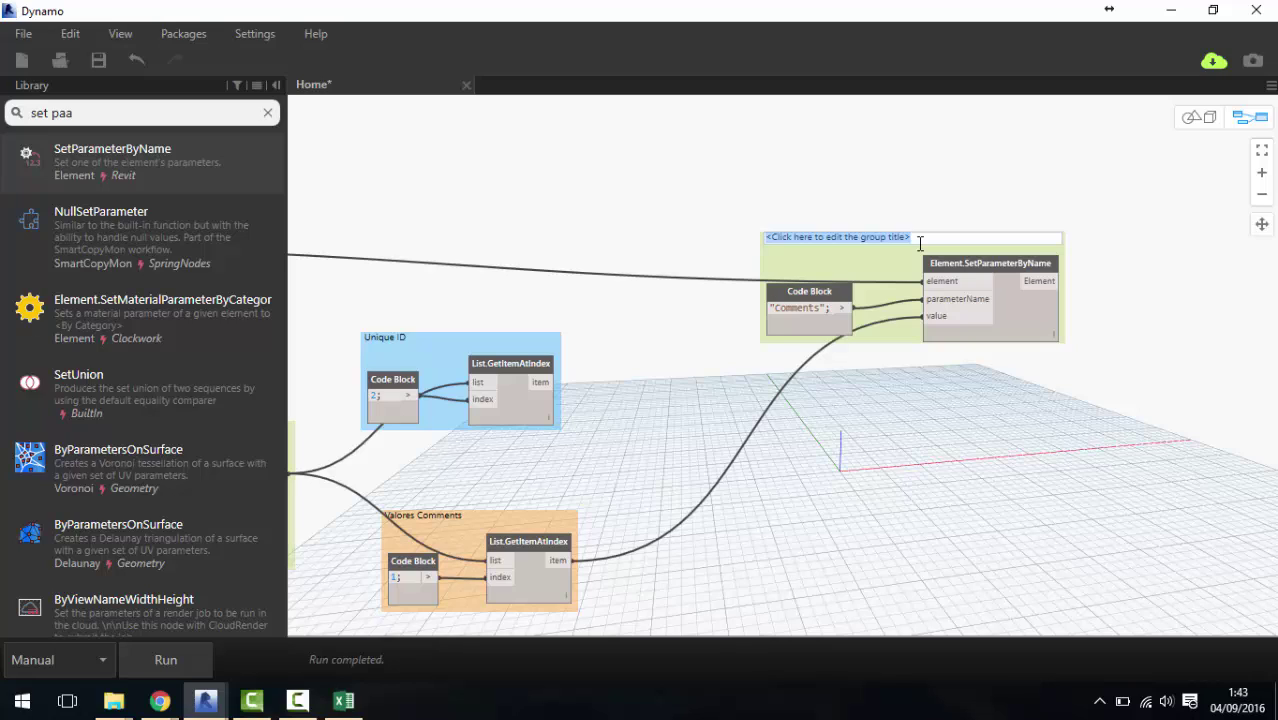
{"action": "type", "text": "Val"}
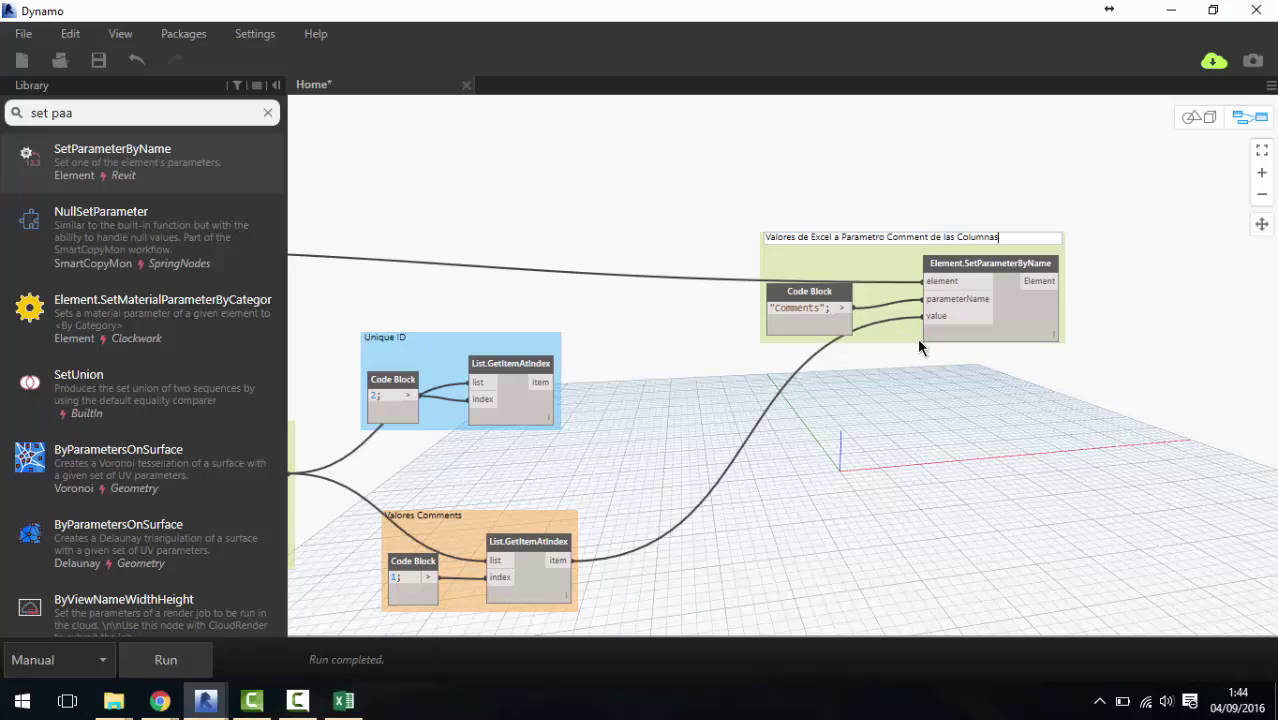
{"action": "left_click", "coordinate": [928, 434]}
{"action": "scroll", "coordinate": [928, 434], "scroll_direction": "down", "scroll_amount": 1}
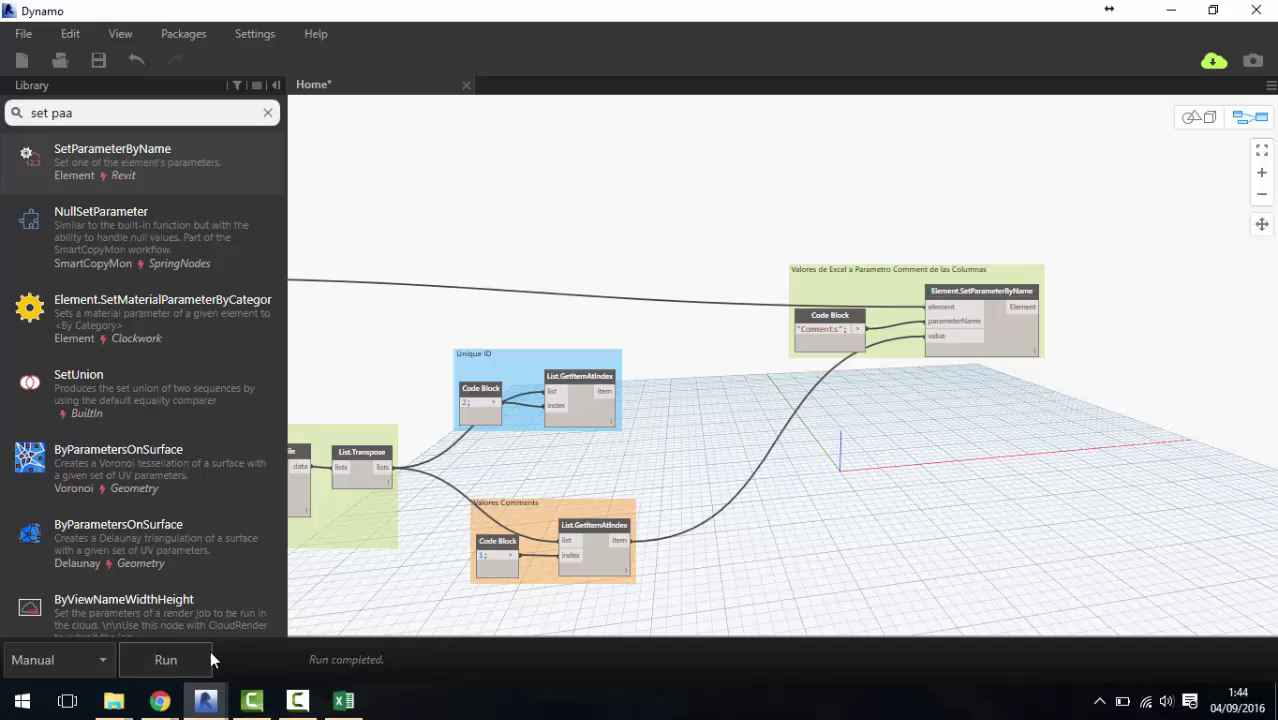
{"action": "left_click", "coordinate": [166, 660]}
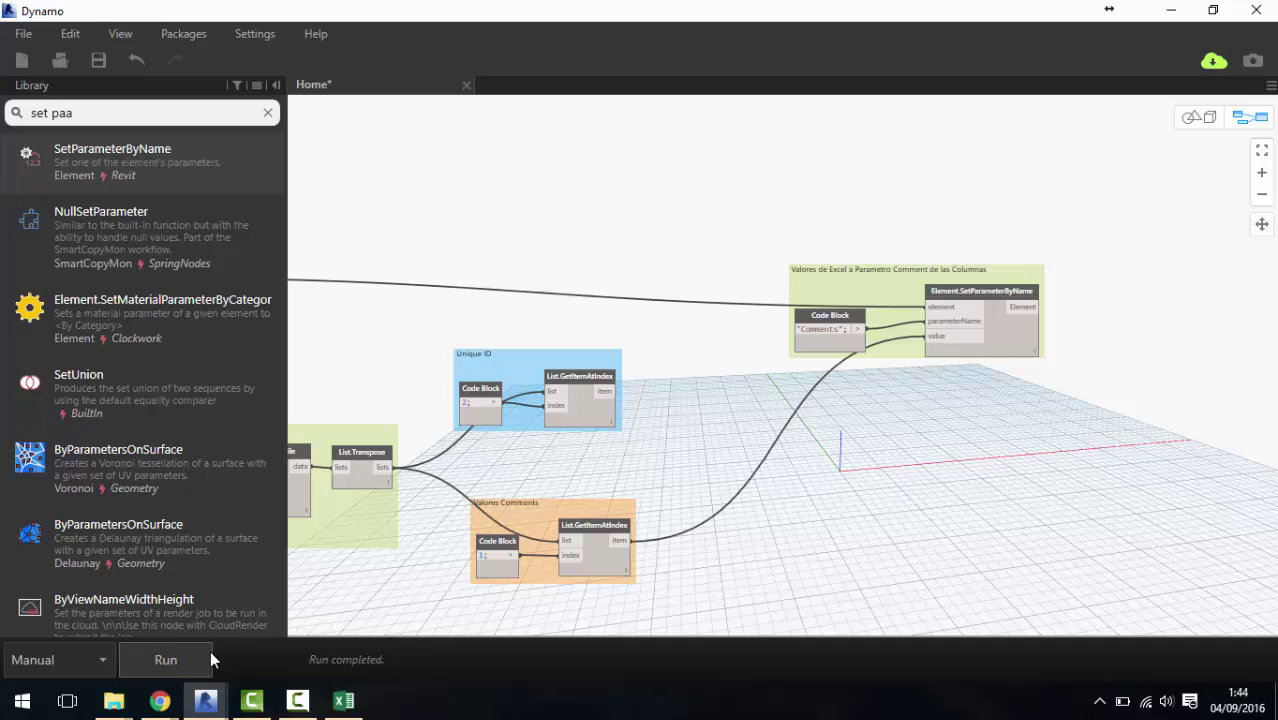
{"action": "left_click", "coordinate": [1168, 10]}
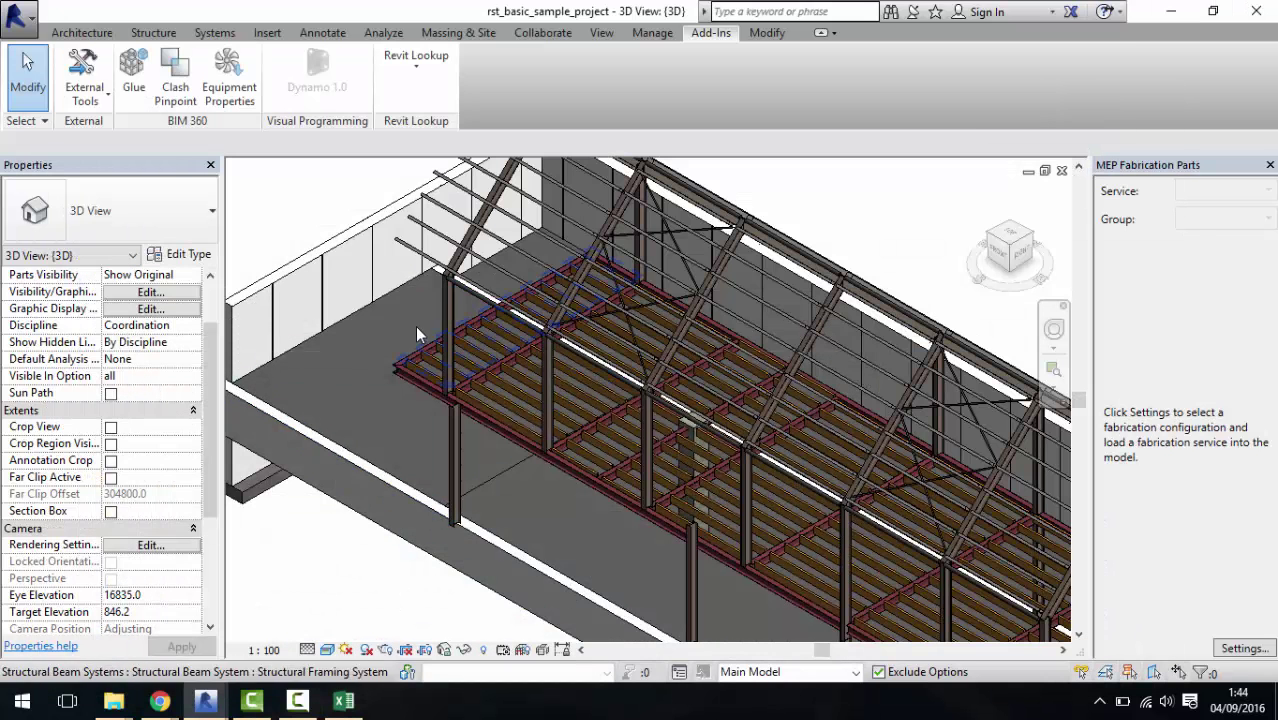
{"action": "left_click", "coordinate": [447, 320]}
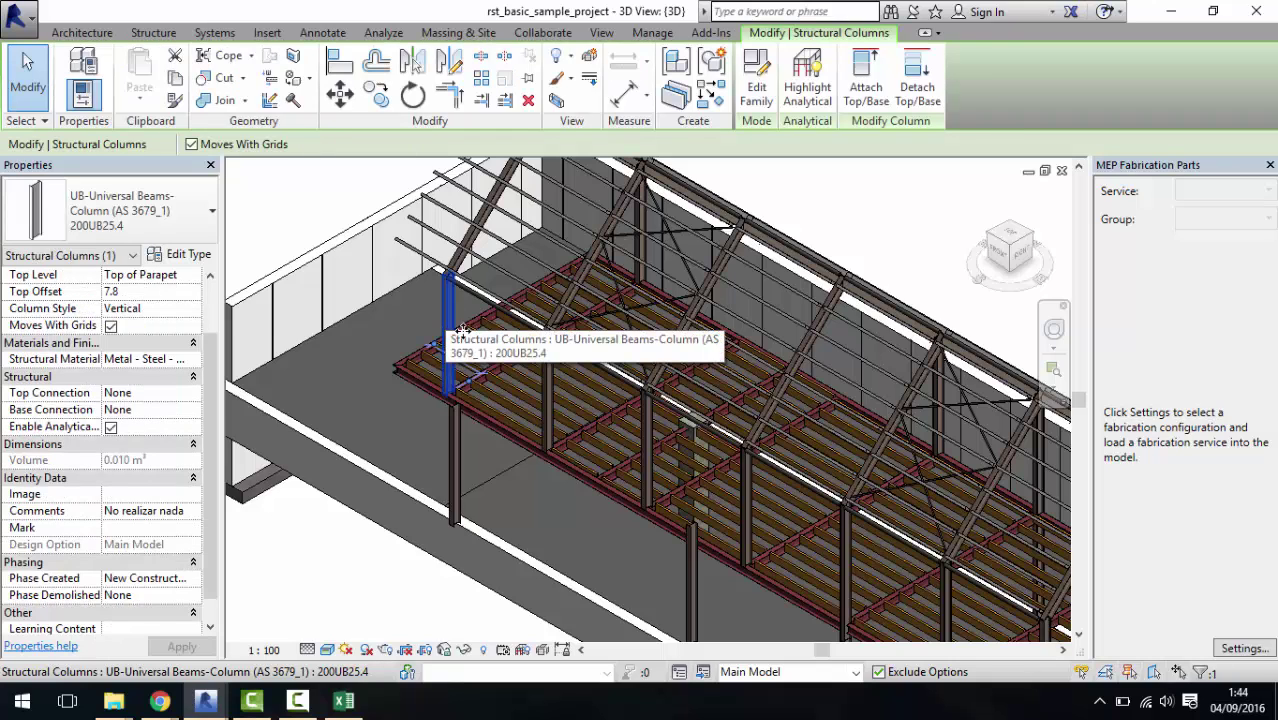
{"action": "left_click", "coordinate": [546, 388]}
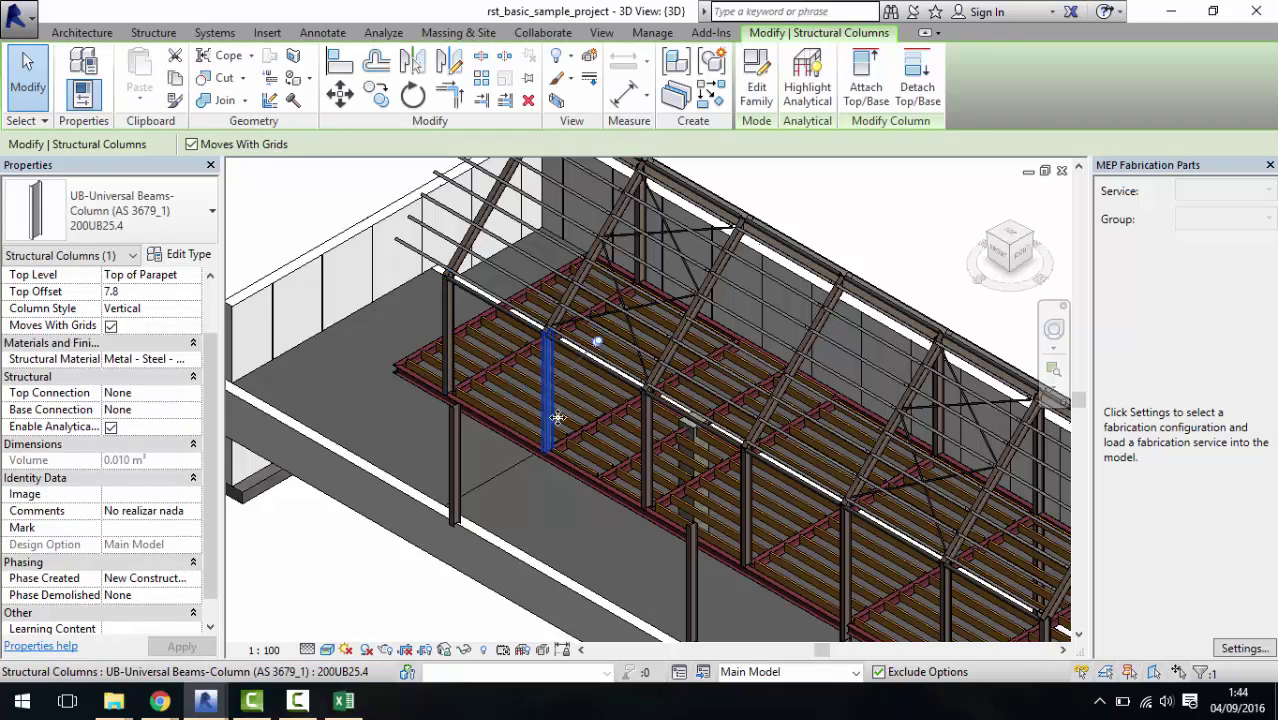
{"action": "left_click", "coordinate": [640, 455]}
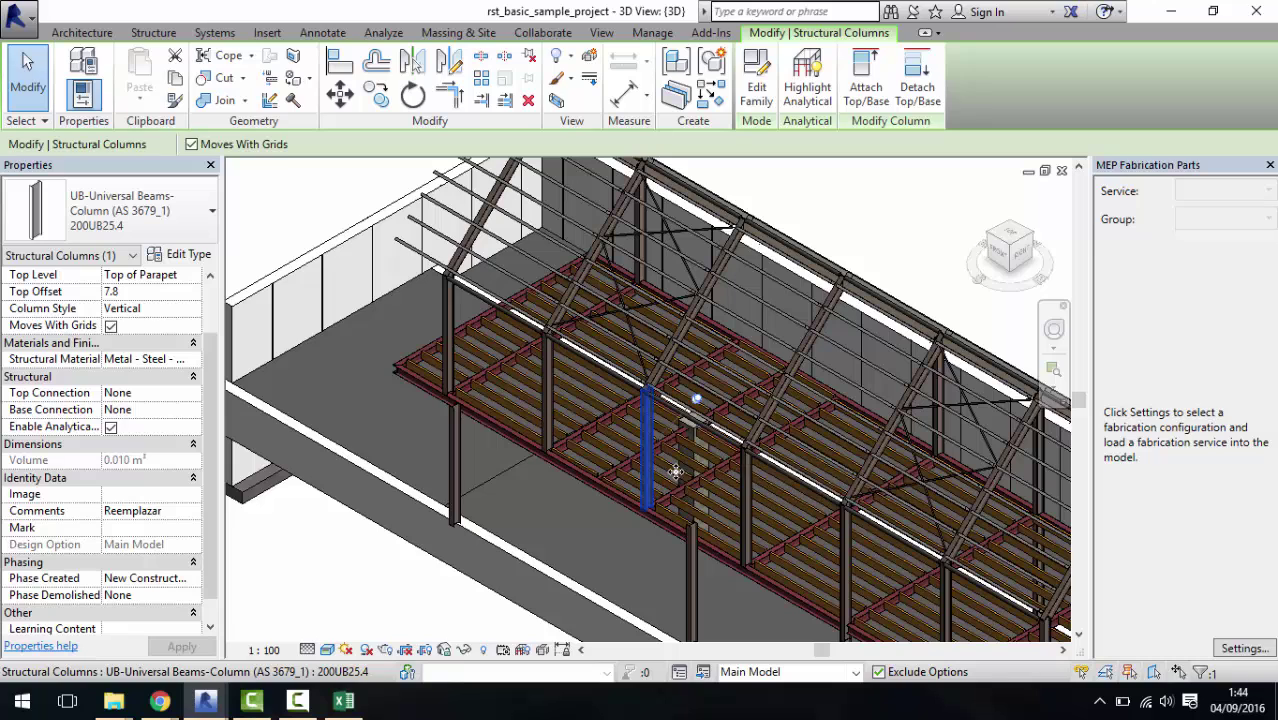
{"action": "left_click", "coordinate": [756, 488]}
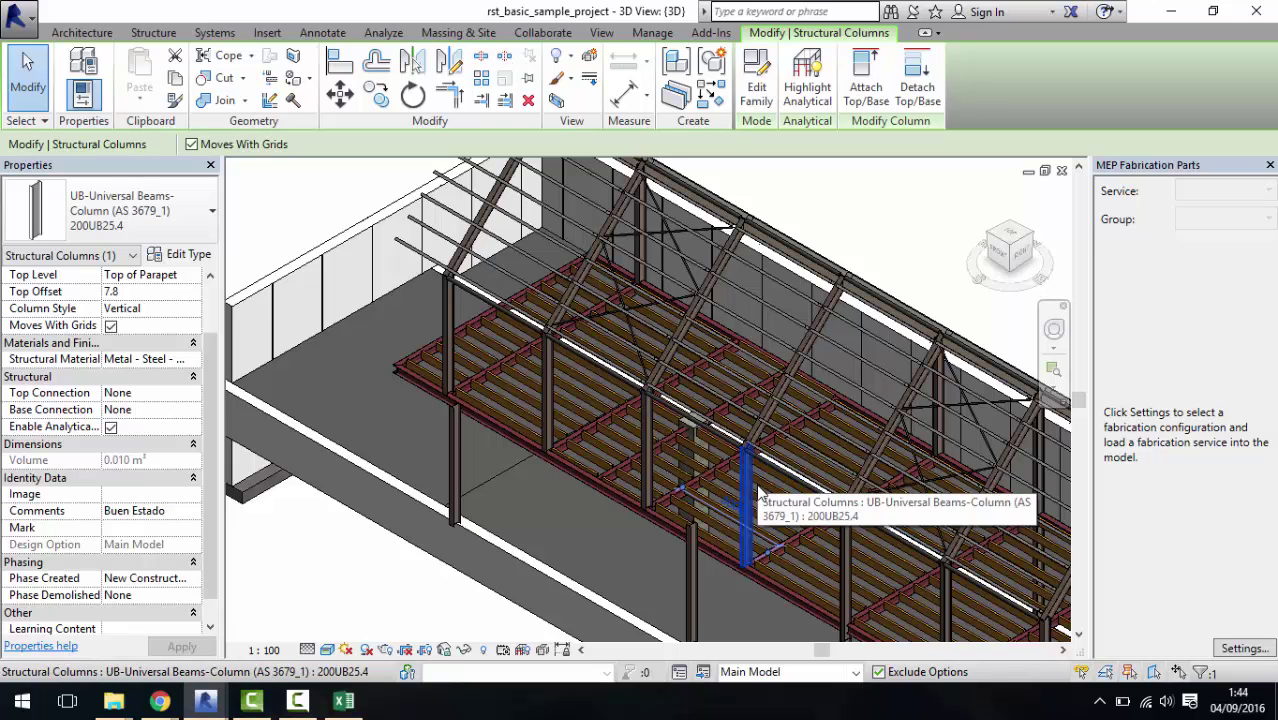
{"action": "scroll", "coordinate": [470, 338], "scroll_direction": "down", "scroll_amount": 1}
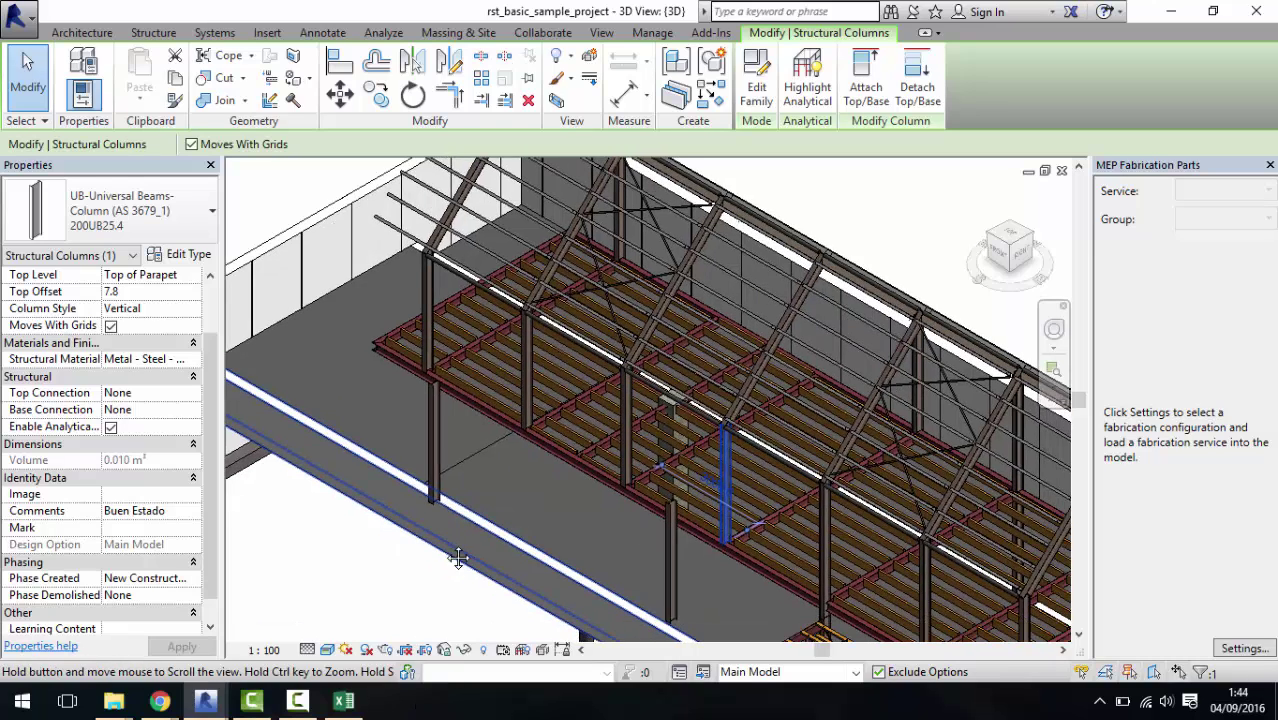
{"action": "scroll", "coordinate": [470, 338], "scroll_direction": "down", "scroll_amount": 1}
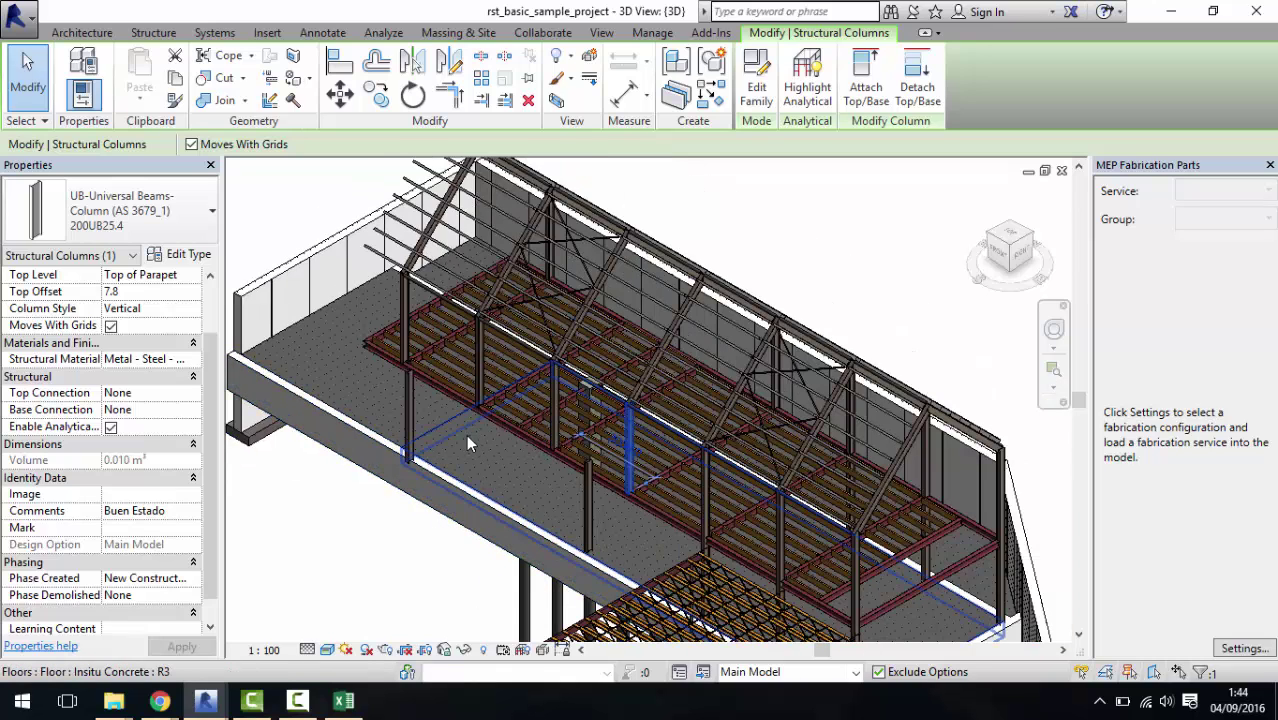
{"action": "scroll", "coordinate": [427, 479], "scroll_direction": "up", "scroll_amount": 1}
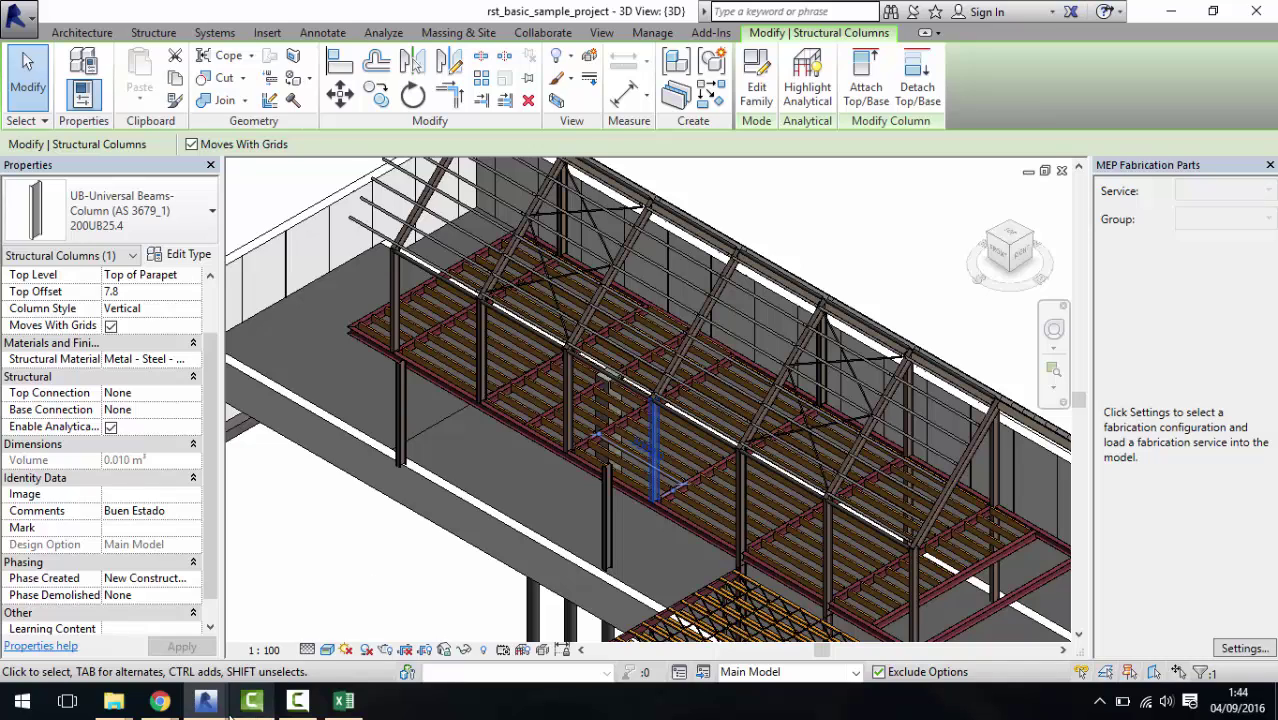
{"action": "mouse_move", "coordinate": [205, 701]}
{"action": "left_click", "coordinate": [305, 622]}
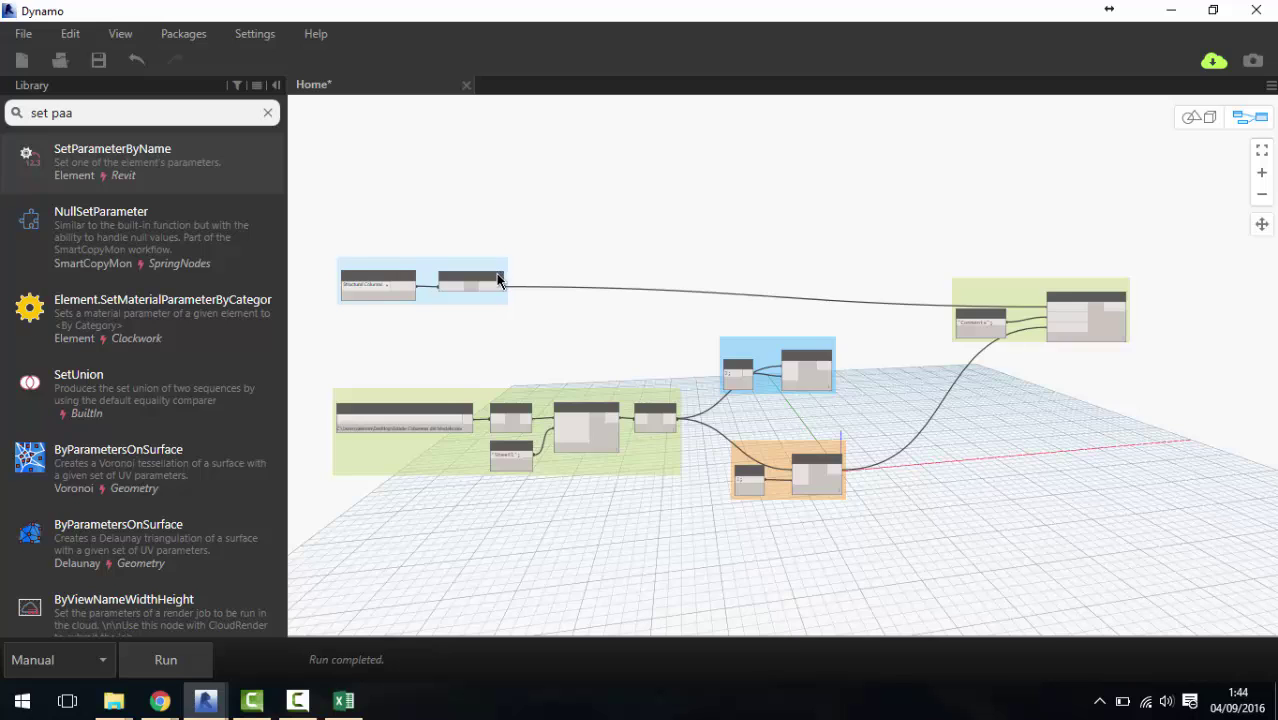
Lift the Columnas del Modelo group and shift the Unique ID group slightly down-right.
{"action": "scroll", "coordinate": [498, 280], "scroll_direction": "up", "scroll_amount": 3}
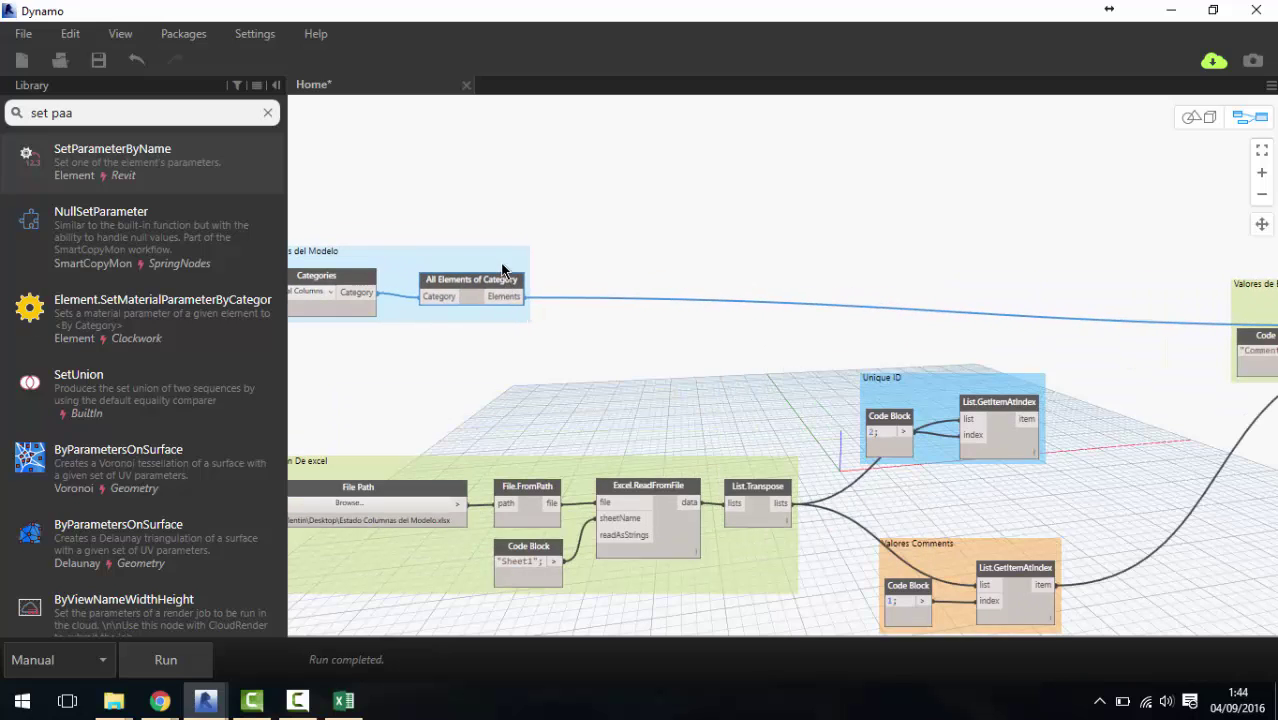
{"action": "left_click_drag", "start_coordinate": [503, 270], "coordinate": [527, 201]}
{"action": "scroll", "coordinate": [527, 201], "scroll_direction": "down", "scroll_amount": 2}
{"action": "middle_click_drag", "start_coordinate": [666, 257], "coordinate": [643, 260]}
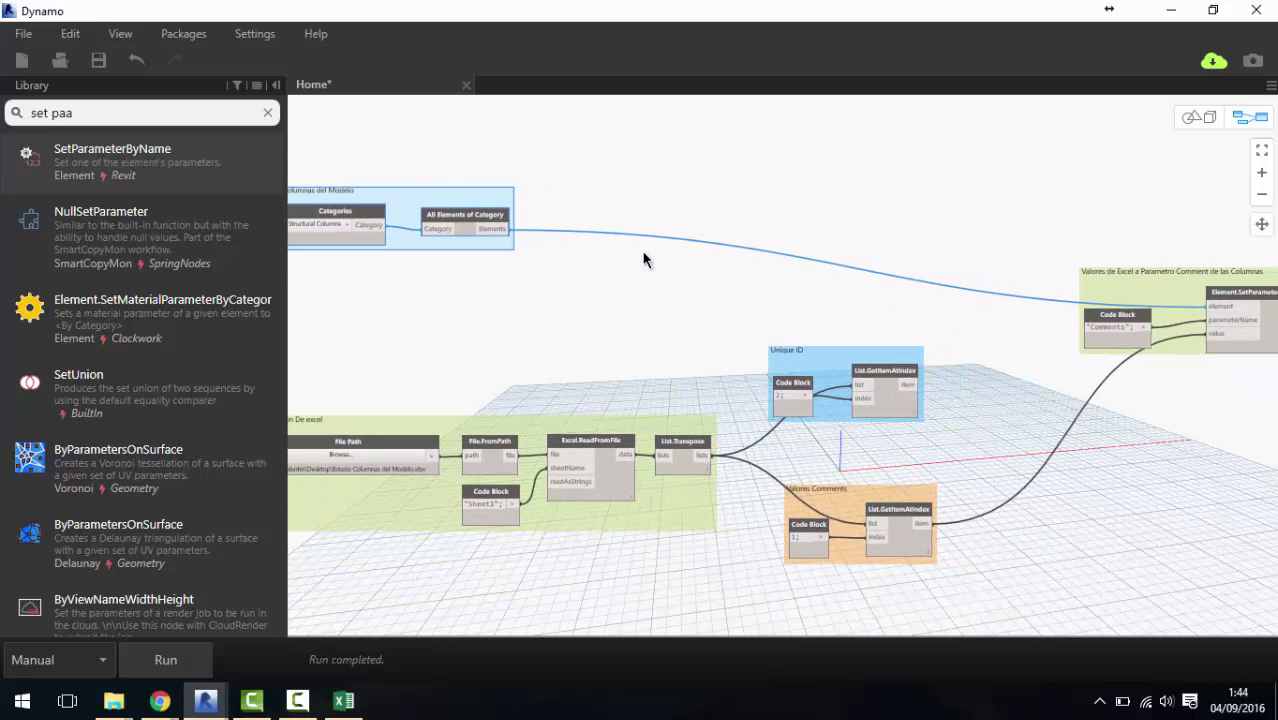
{"action": "left_click_drag", "start_coordinate": [503, 210], "coordinate": [490, 207]}
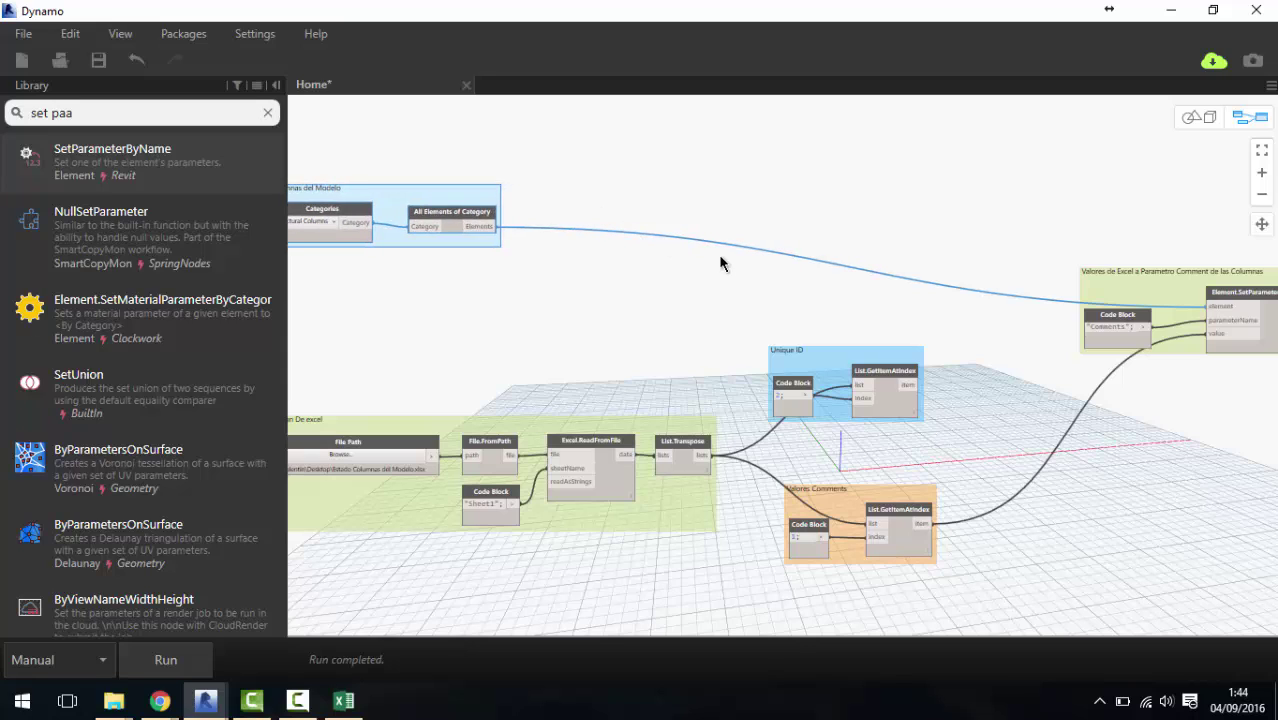
{"action": "middle_click_drag", "start_coordinate": [717, 274], "coordinate": [702, 276]}
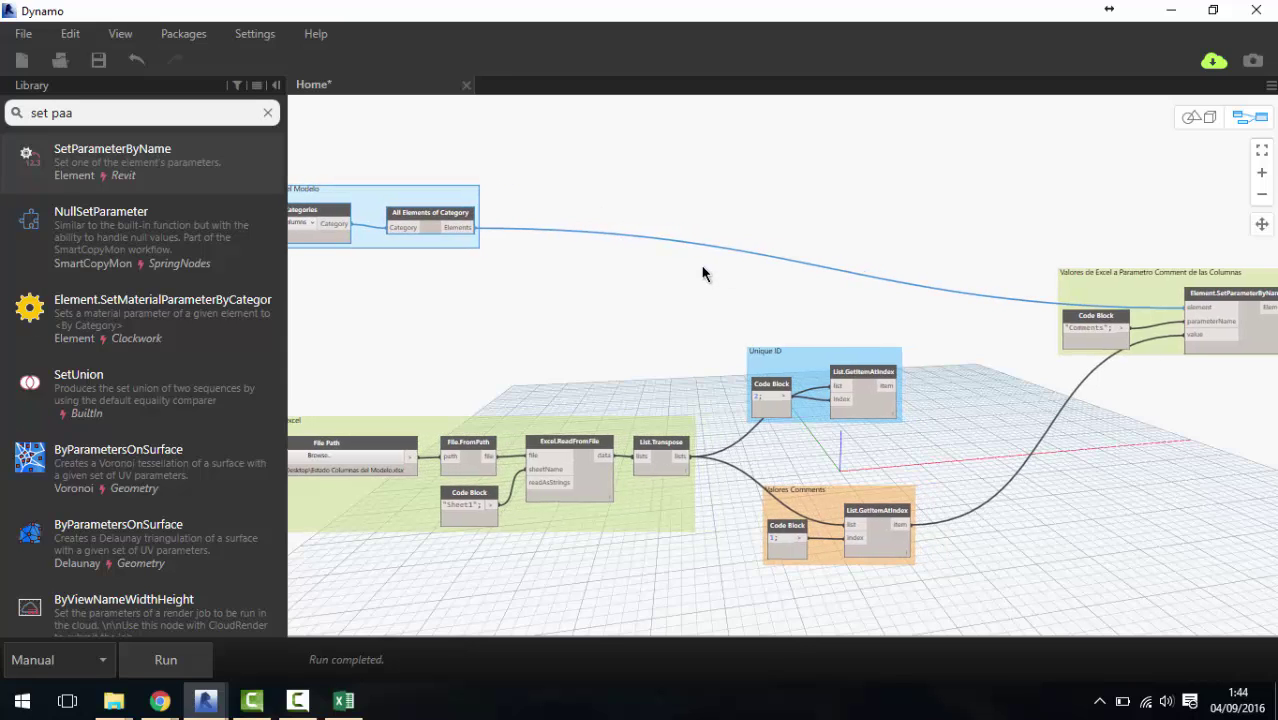
{"action": "middle_click_drag", "start_coordinate": [707, 288], "coordinate": [691, 293]}
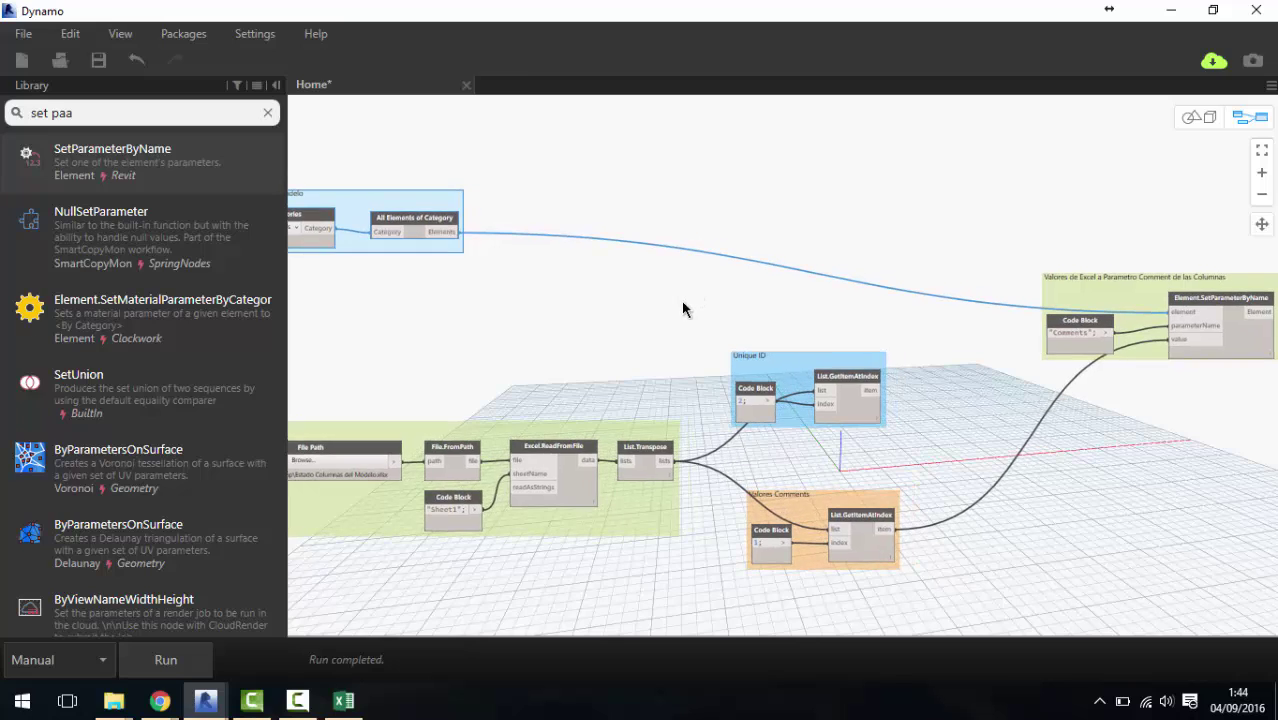
{"action": "left_click_drag", "start_coordinate": [753, 358], "coordinate": [767, 378]}
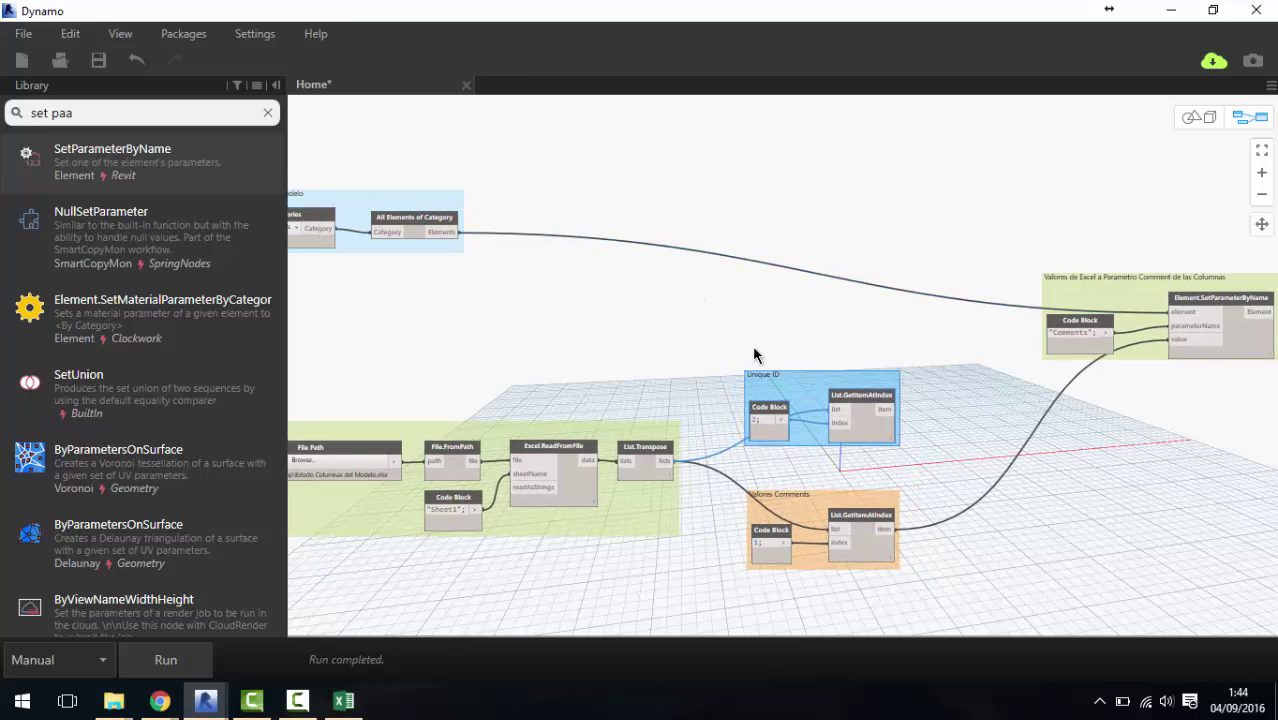
{"action": "middle_click_drag", "start_coordinate": [759, 363], "coordinate": [725, 374]}
{"action": "left_click_drag", "start_coordinate": [174, 118], "coordinate": [3, 112]}
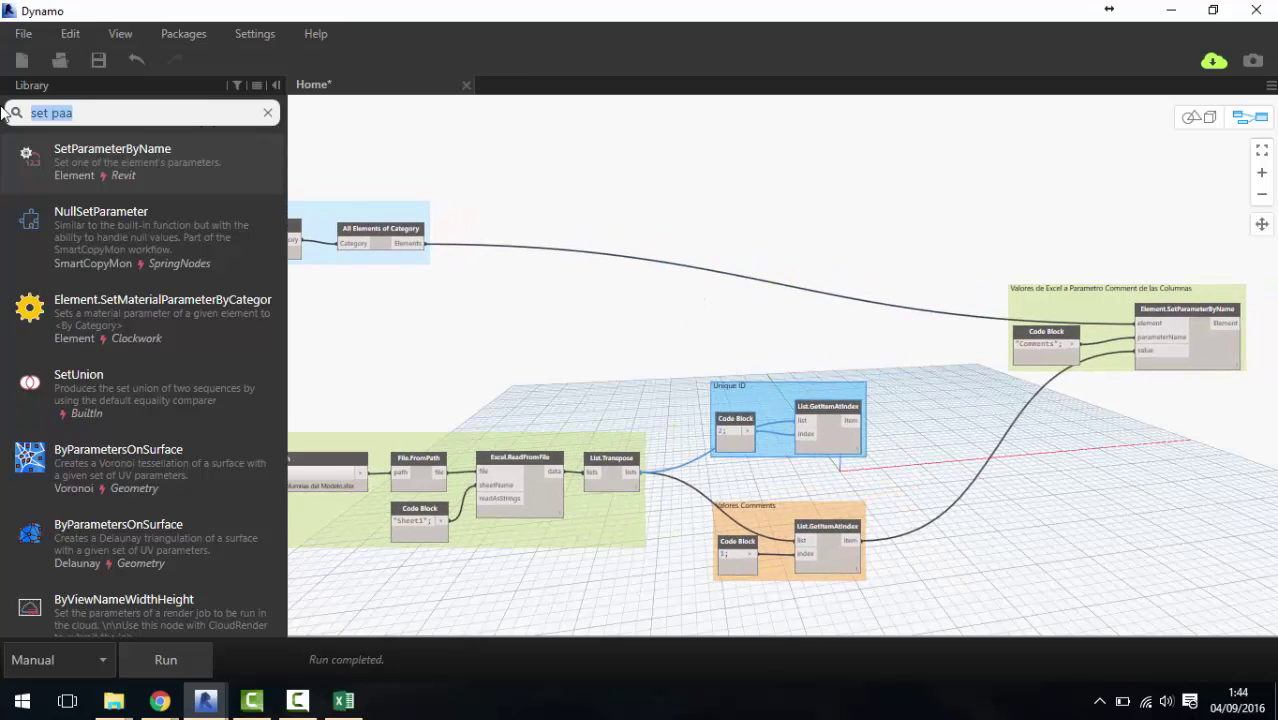
Add Element.UniqueId fed by the column elements, and unplug elements from SetParameterByName.
{"action": "type", "text": "unique"}
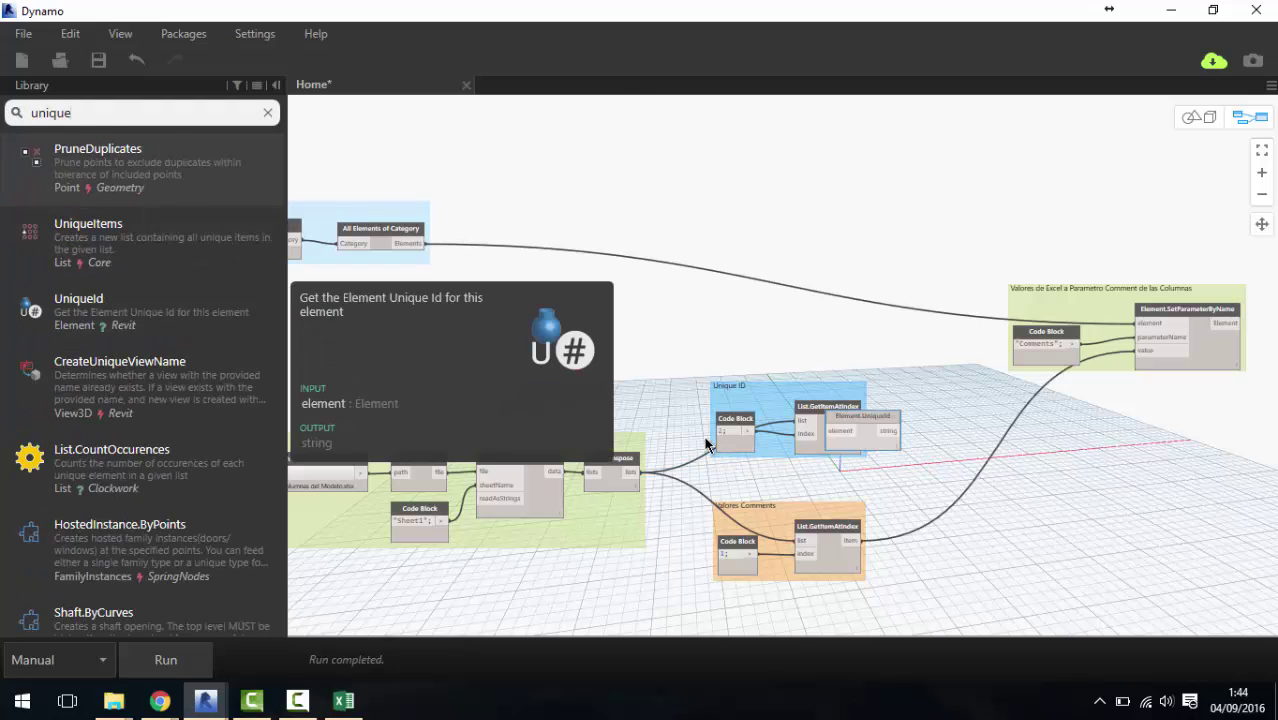
{"action": "mouse_move", "coordinate": [150, 300]}
{"action": "left_mouse_down"}
{"action": "mouse_move", "coordinate": [855, 447]}
{"action": "mouse_move", "coordinate": [538, 250]}
{"action": "left_mouse_up"}
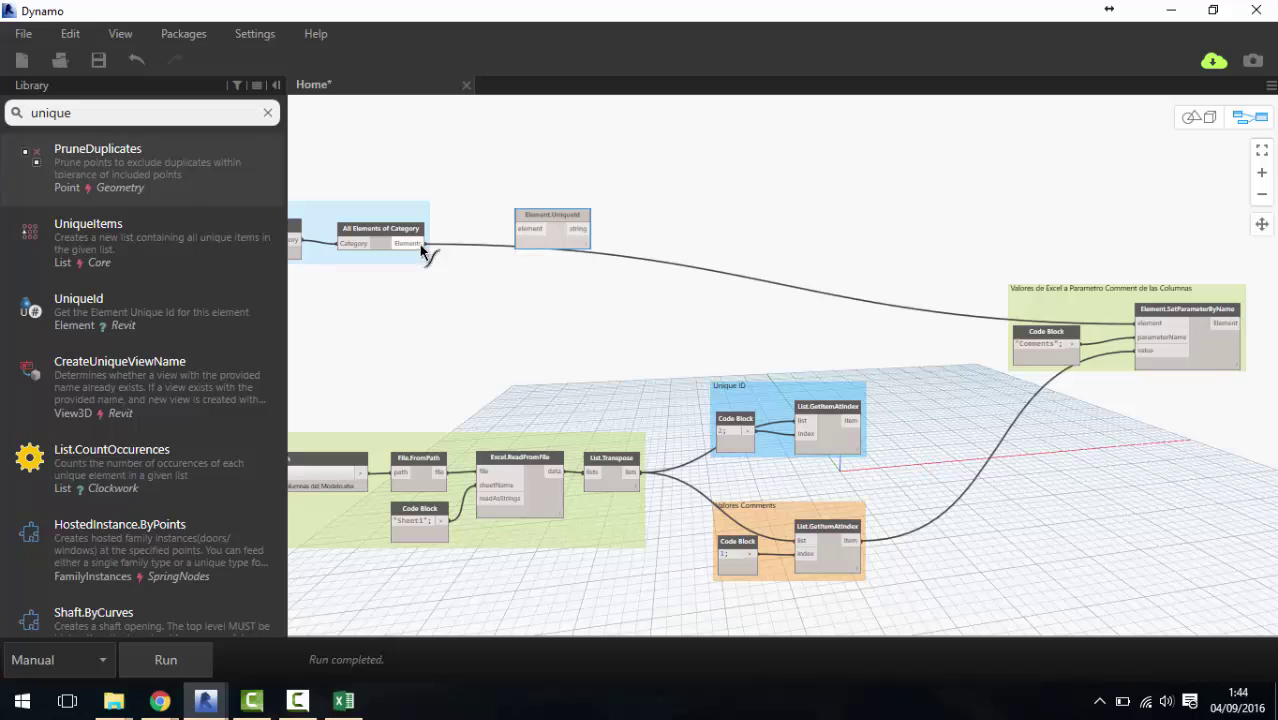
{"action": "left_click_drag", "start_coordinate": [421, 244], "coordinate": [521, 229]}
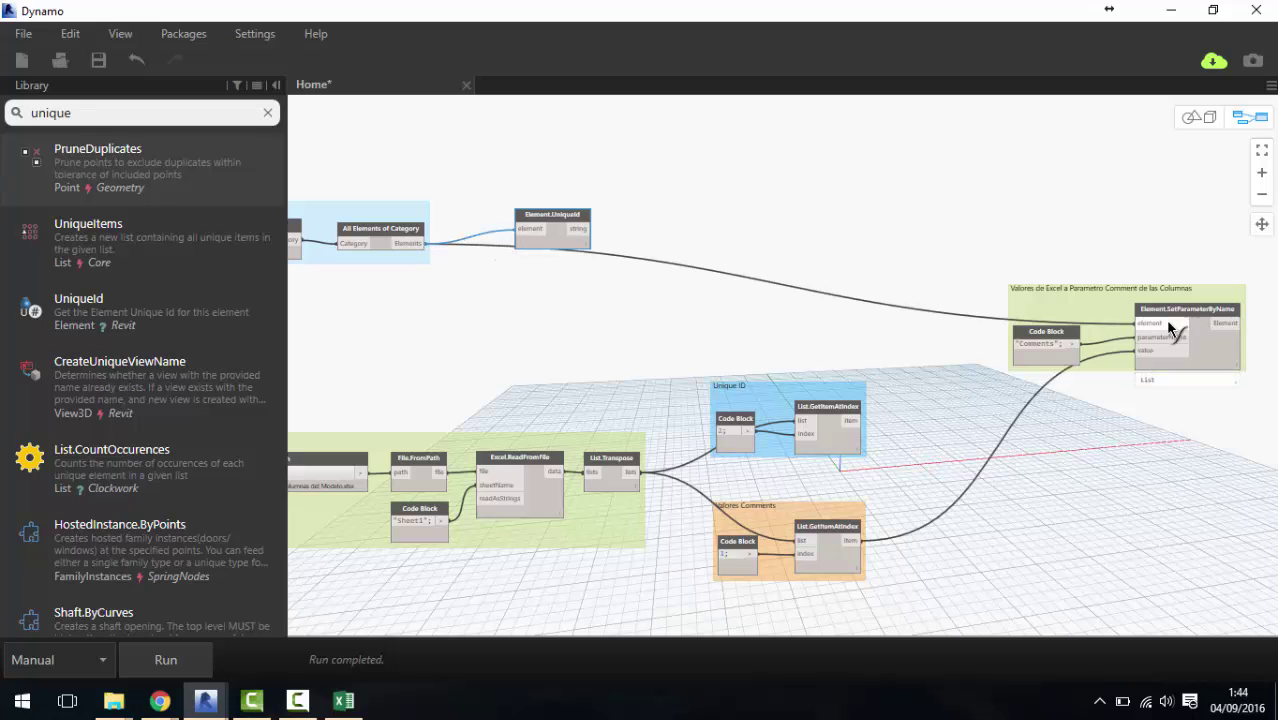
{"action": "mouse_move", "coordinate": [1172, 327]}
{"action": "left_mouse_down"}
{"action": "mouse_move", "coordinate": [982, 288]}
{"action": "mouse_move", "coordinate": [1148, 339]}
{"action": "left_mouse_up"}
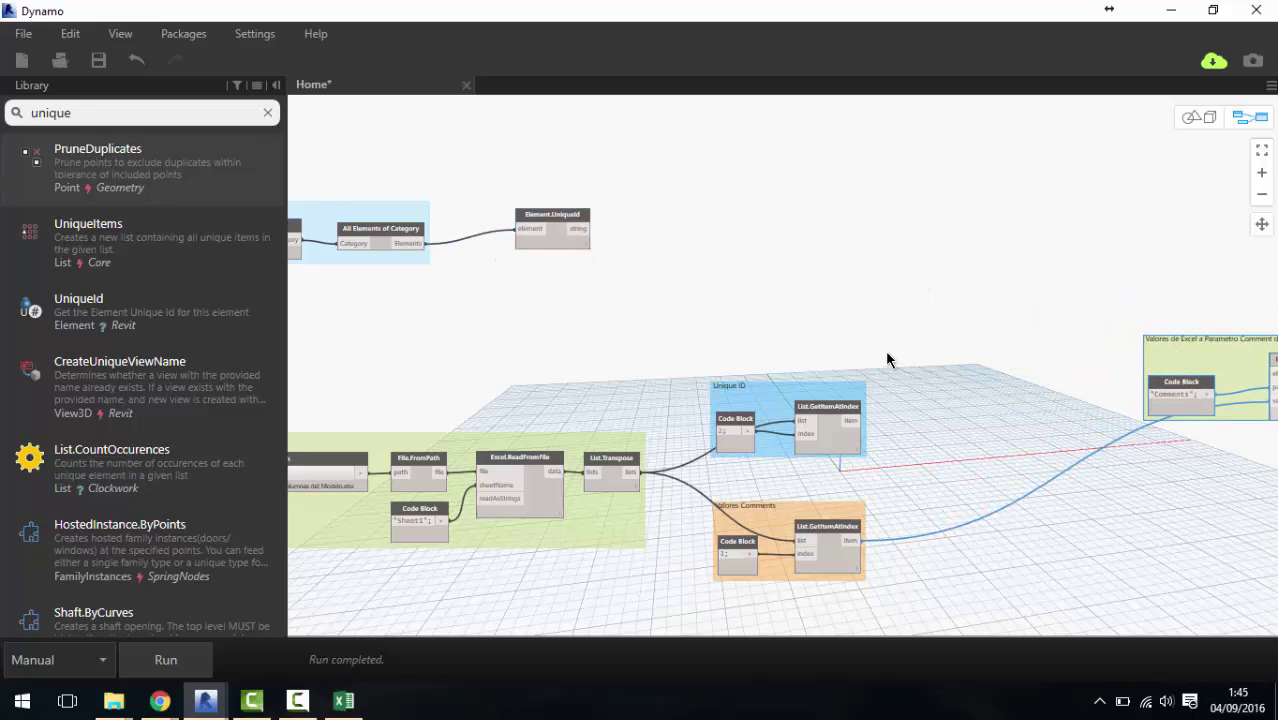
Place a List.AllIndicesOf node and wire the UniqueId strings into it.
{"action": "scroll", "coordinate": [886, 360], "scroll_direction": "up", "scroll_amount": 1}
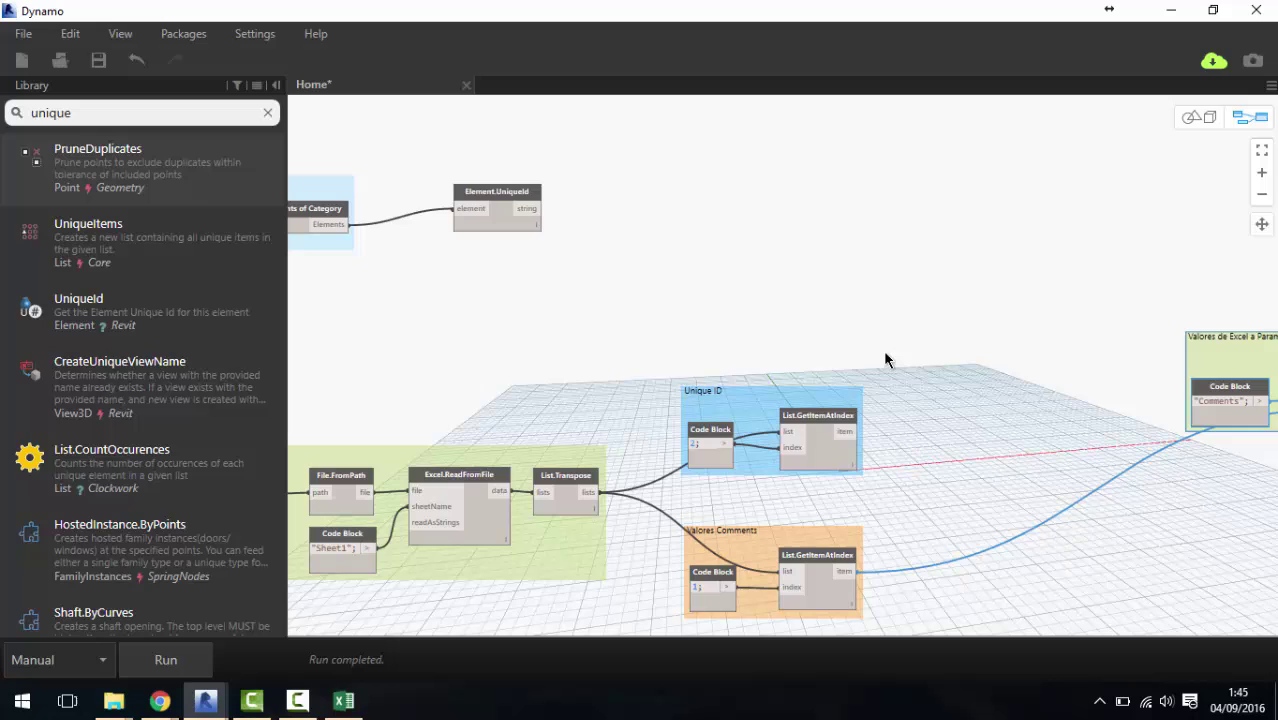
{"action": "double_click", "coordinate": [103, 110]}
{"action": "type", "text": "all"}
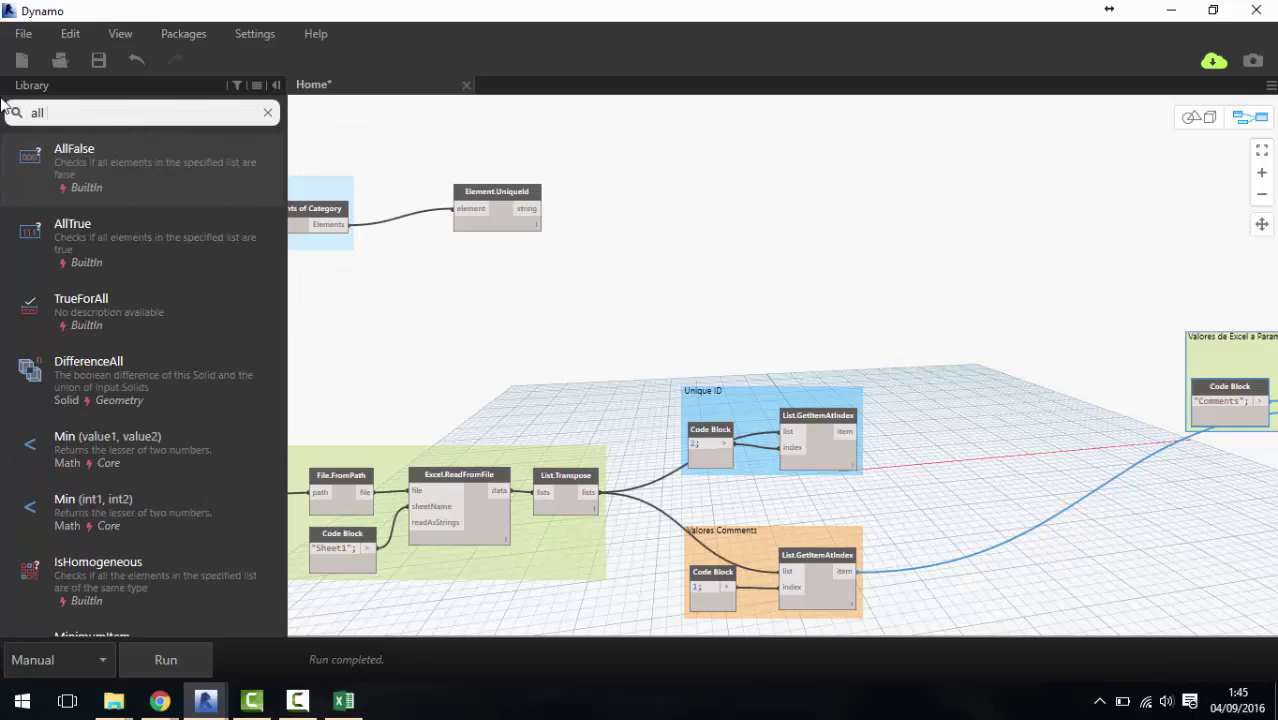
{"action": "type", "text": " indice"}
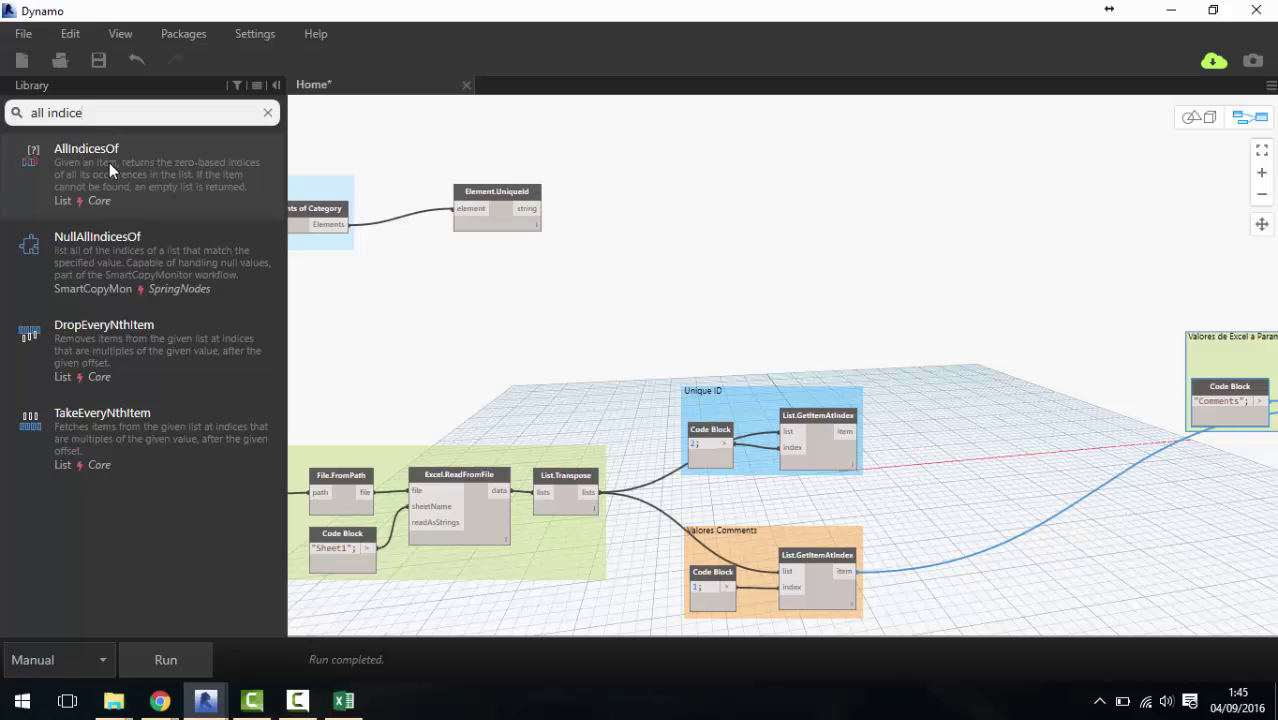
{"action": "left_click_drag", "start_coordinate": [109, 162], "coordinate": [880, 244]}
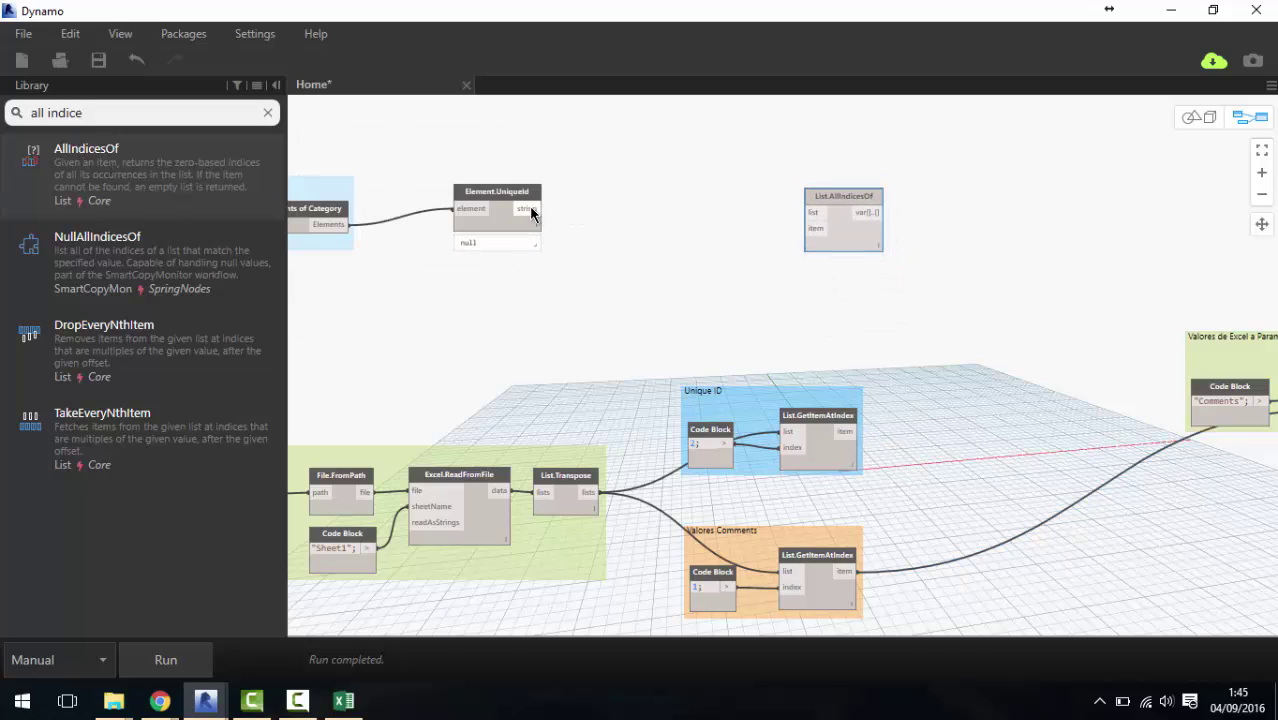
{"action": "left_click_drag", "start_coordinate": [532, 207], "coordinate": [802, 210]}
{"action": "left_click", "coordinate": [805, 211]}
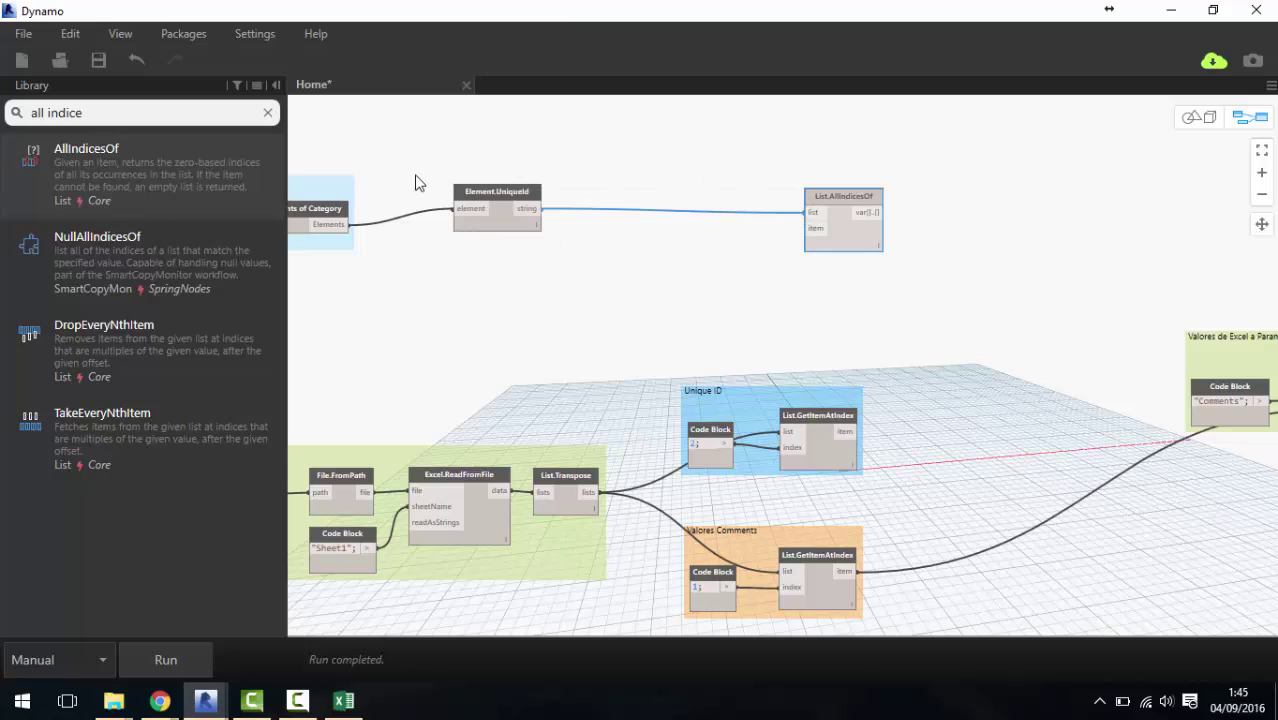
Link the Excel Unique ID list into List.AllIndicesOf's item input.
{"action": "scroll", "coordinate": [456, 308], "scroll_direction": "up", "scroll_amount": 1}
{"action": "middle_click_drag", "start_coordinate": [456, 308], "coordinate": [770, 294]}
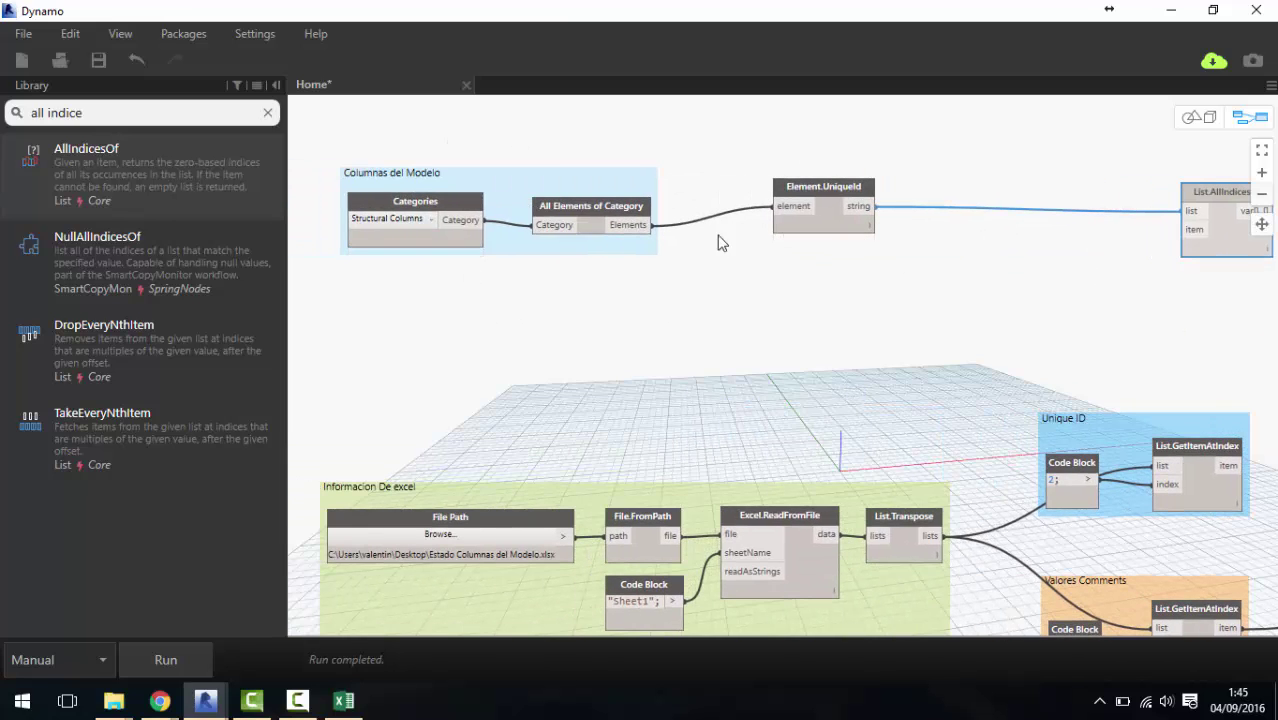
{"action": "middle_click_drag", "start_coordinate": [879, 378], "coordinate": [848, 435]}
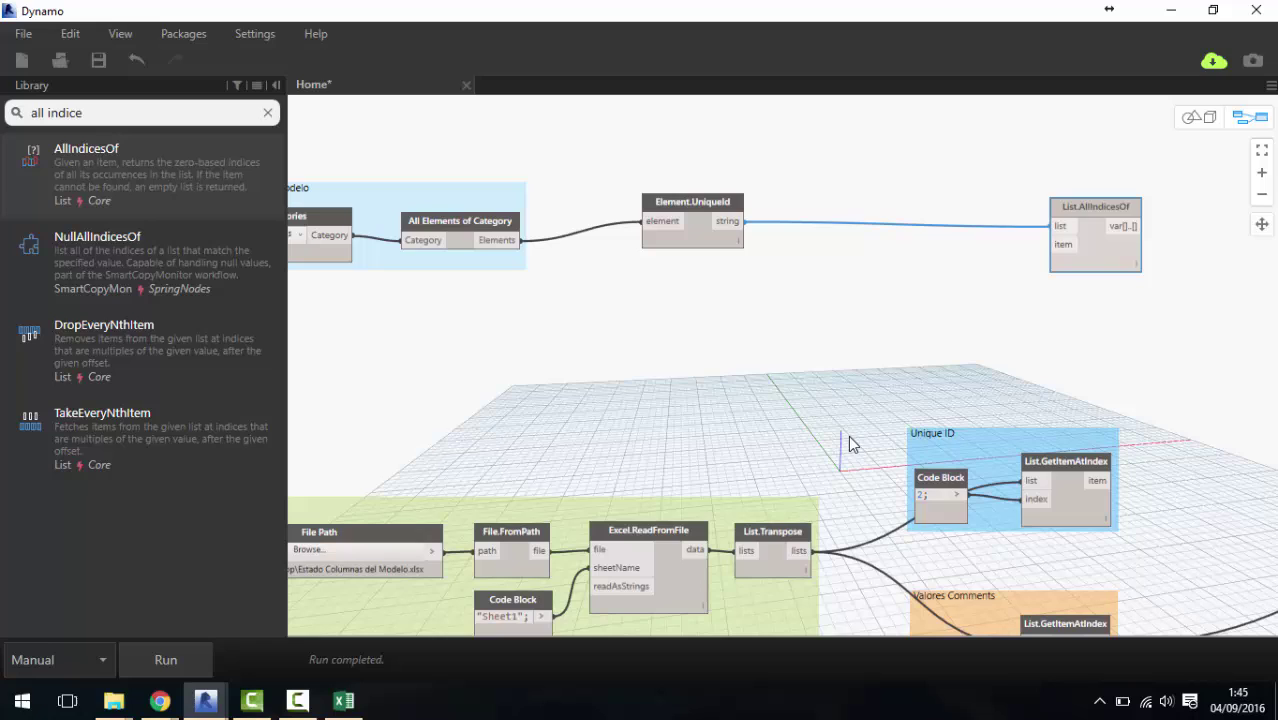
{"action": "left_click", "coordinate": [1097, 479]}
{"action": "left_click", "coordinate": [1050, 248]}
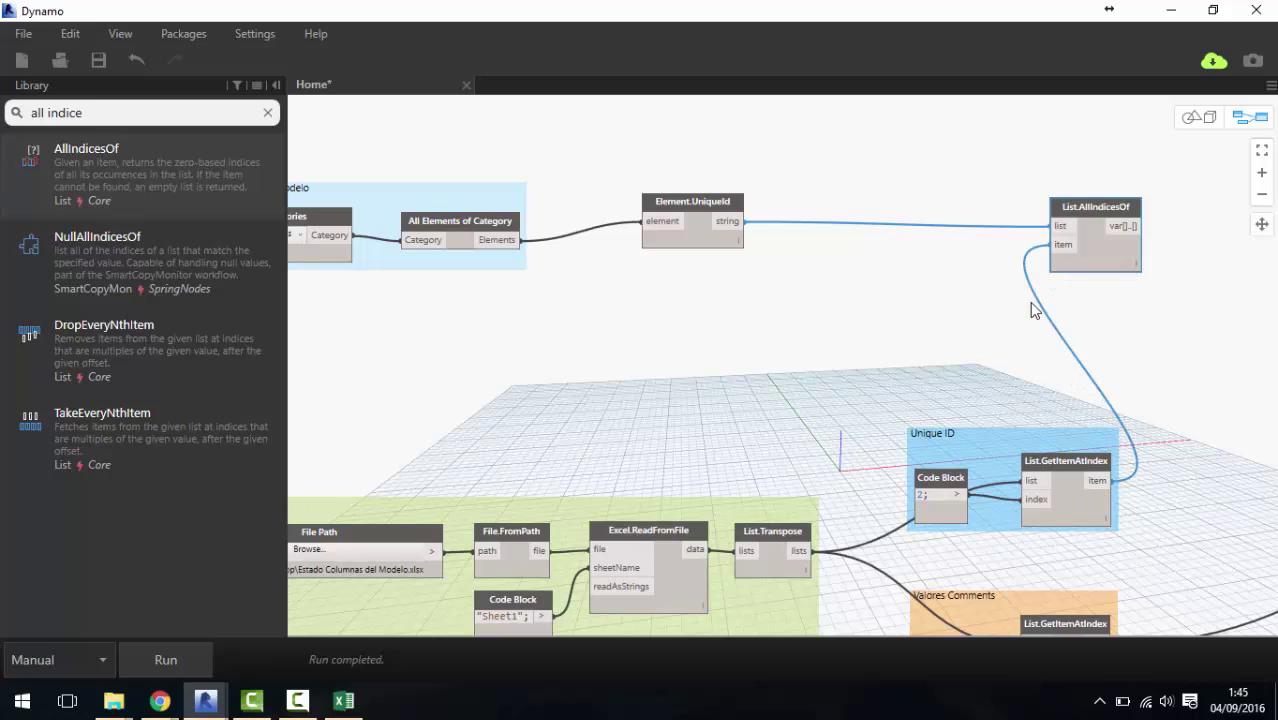
{"action": "middle_click_drag", "start_coordinate": [1128, 358], "coordinate": [883, 356]}
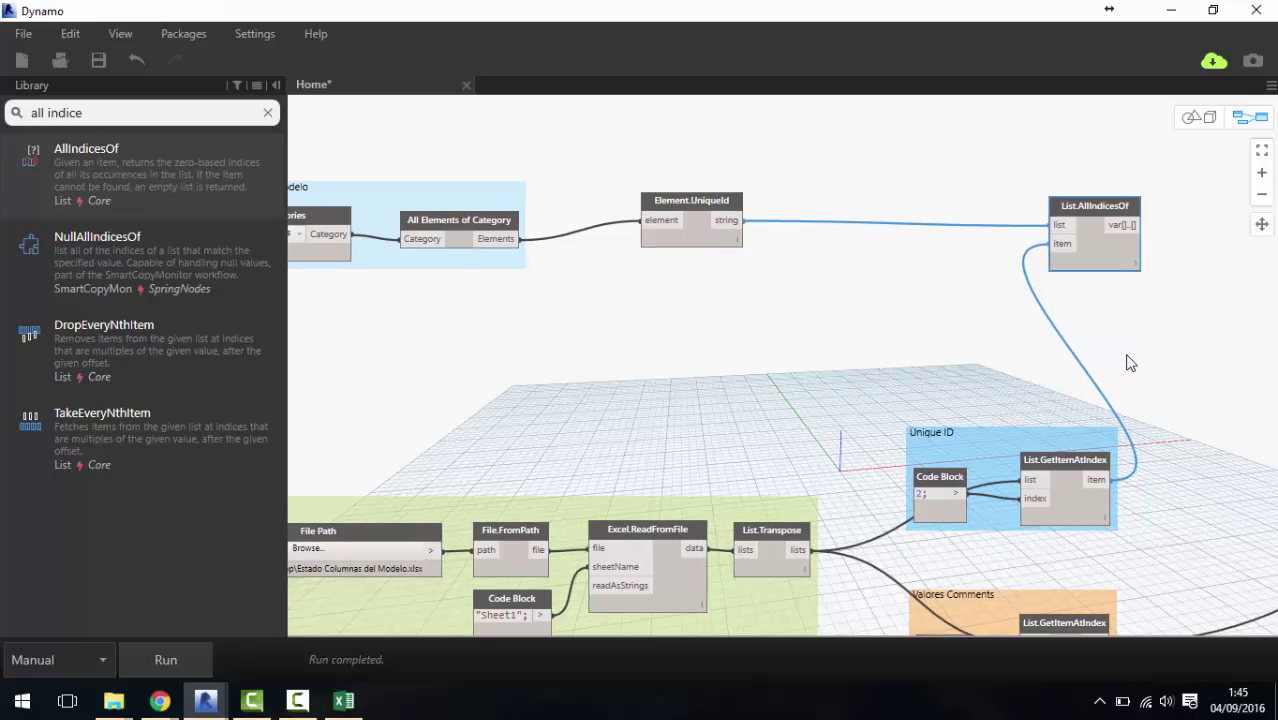
{"action": "scroll", "coordinate": [864, 343], "scroll_direction": "down", "scroll_amount": 2}
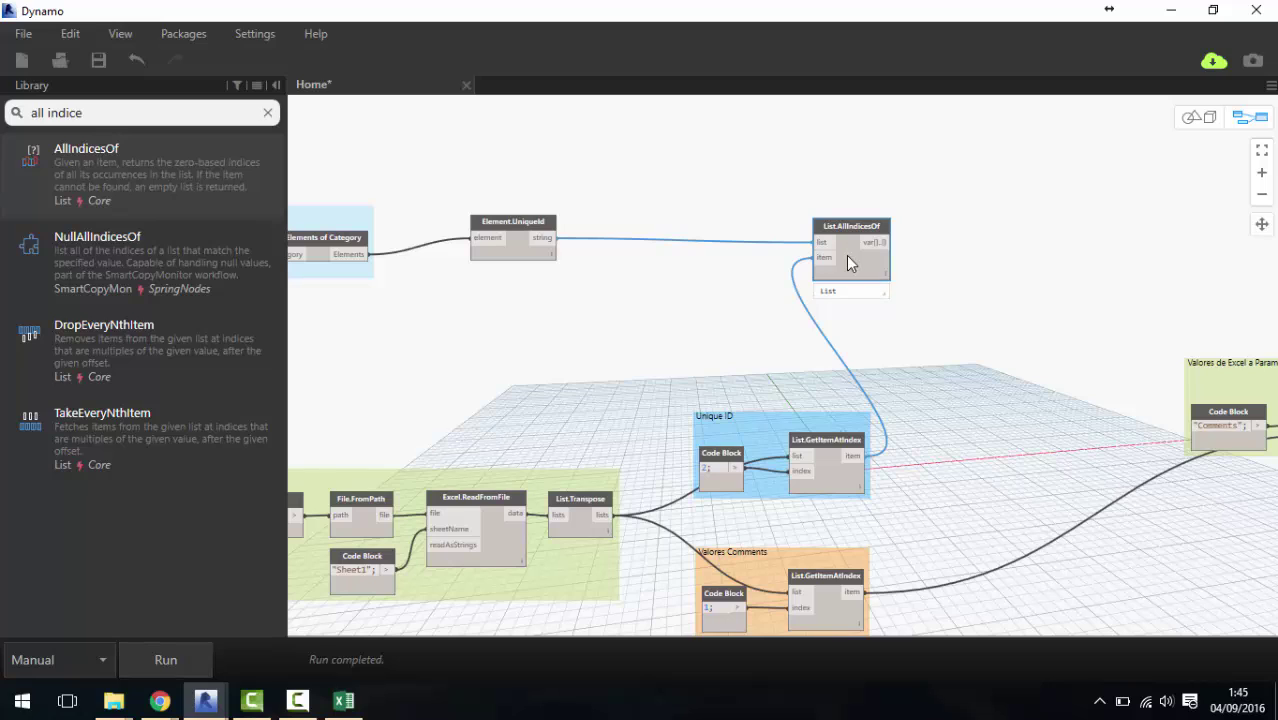
{"action": "mouse_move", "coordinate": [1094, 240]}
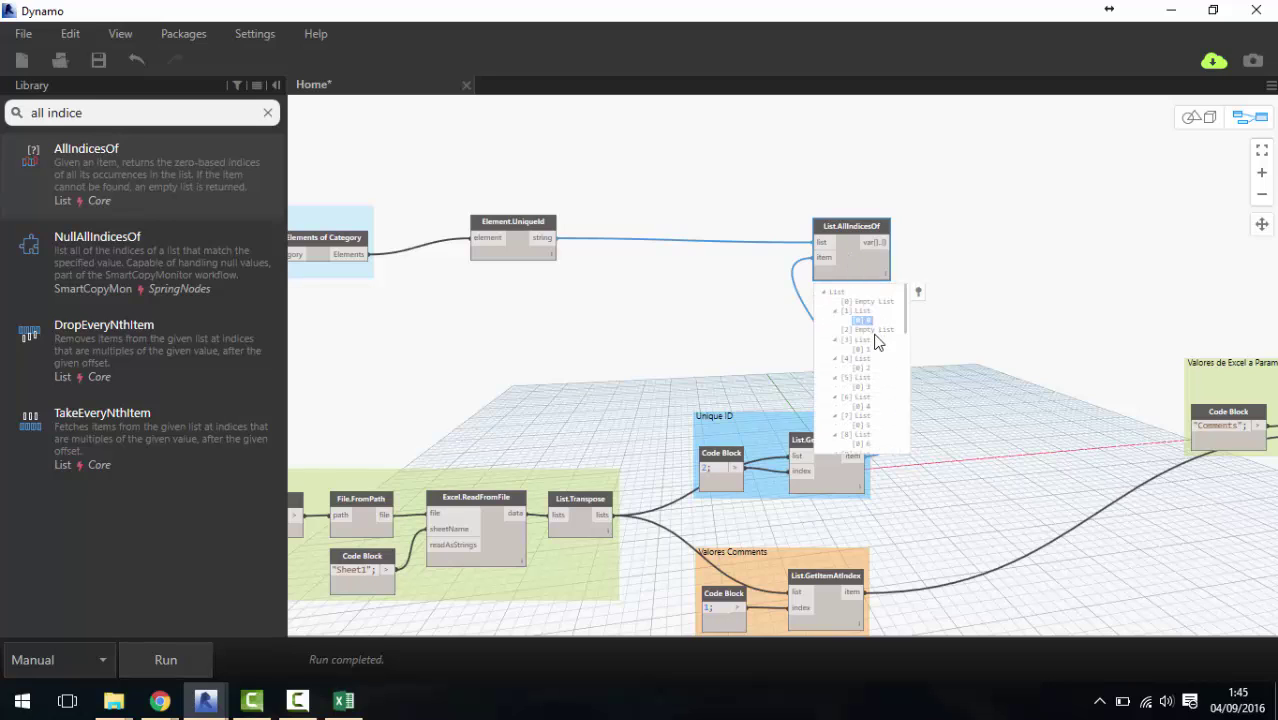
{"action": "left_click", "coordinate": [958, 355]}
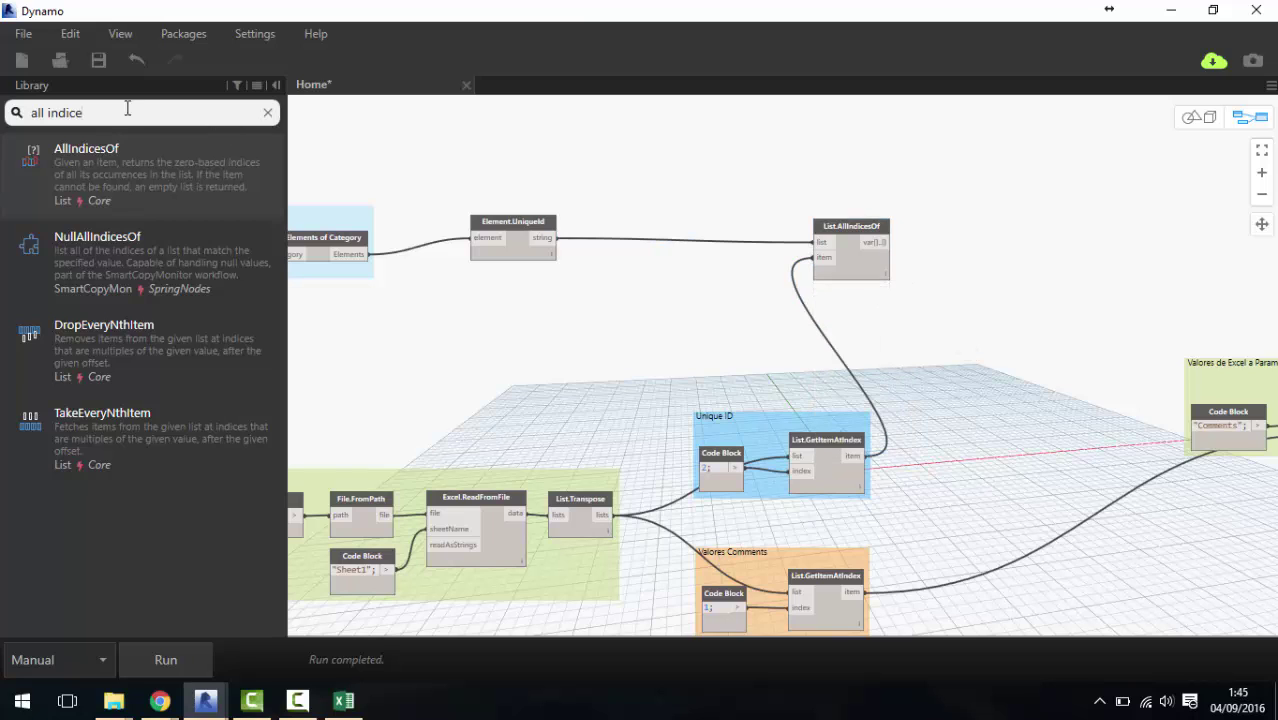
{"action": "left_click_drag", "start_coordinate": [127, 109], "coordinate": [15, 112]}
Add a Flatten node and place it right after List.AllIndicesOf.
{"action": "type", "text": "flaten"}
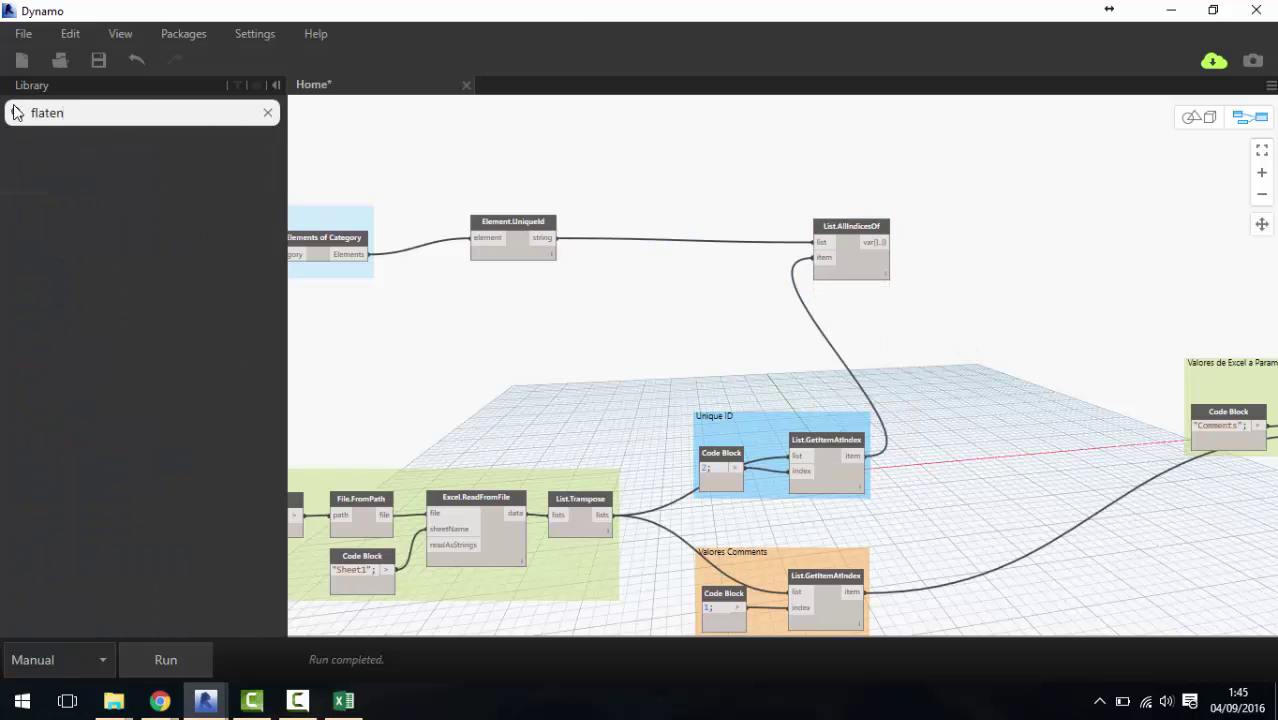
{"action": "key", "text": "BackSpace"}
{"action": "key", "text": "BackSpace"}
{"action": "type", "text": "t"}
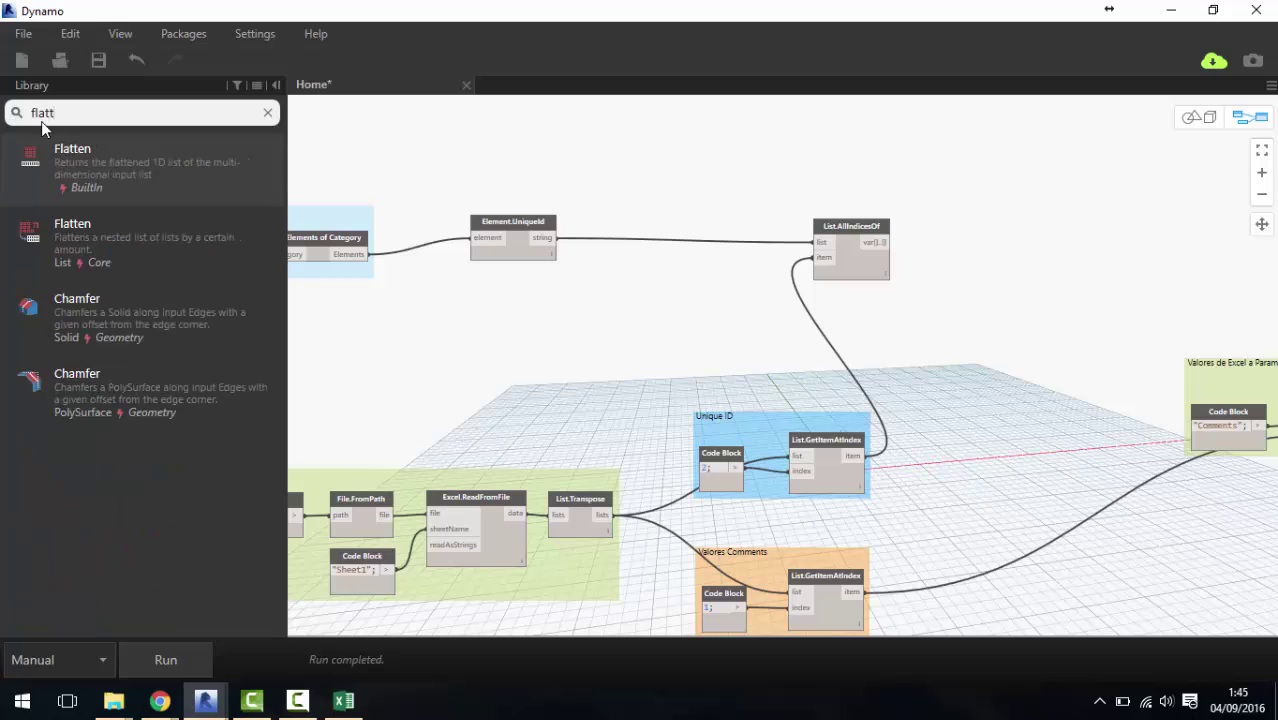
{"action": "left_click", "coordinate": [100, 162]}
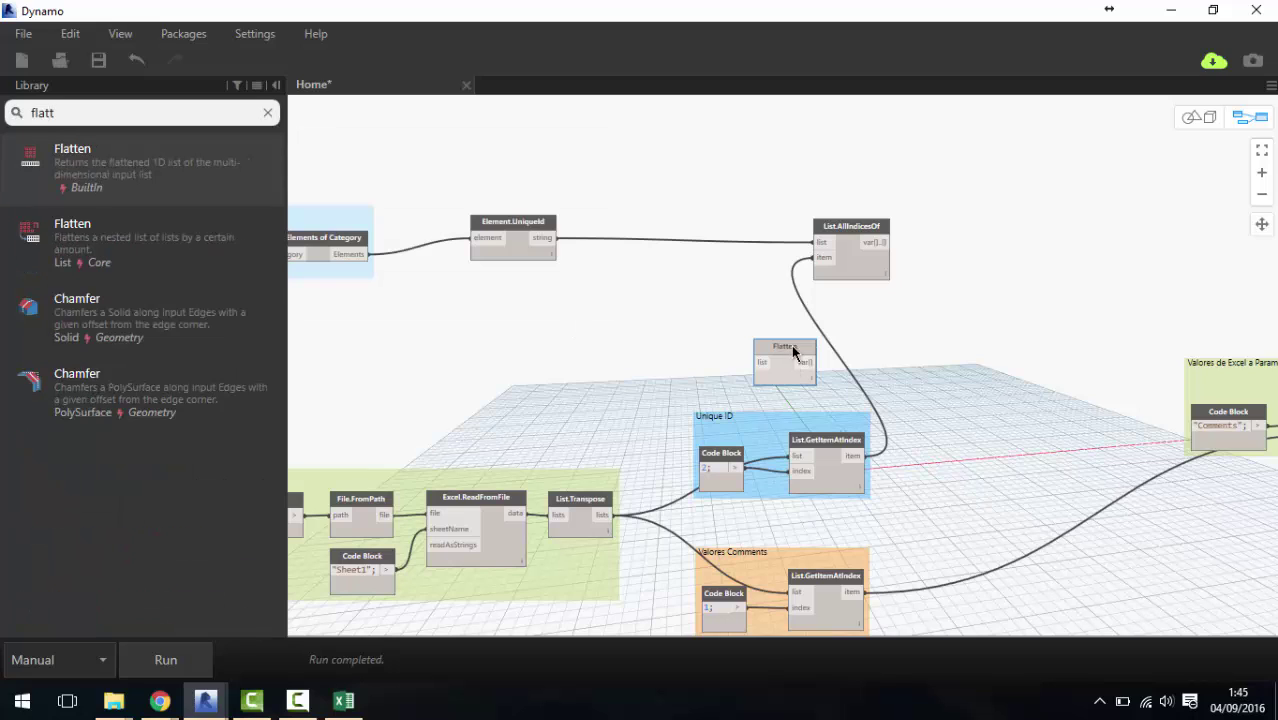
{"action": "mouse_move", "coordinate": [785, 350]}
{"action": "left_mouse_down"}
{"action": "mouse_move", "coordinate": [939, 232]}
{"action": "mouse_move", "coordinate": [916, 242]}
{"action": "left_mouse_up"}
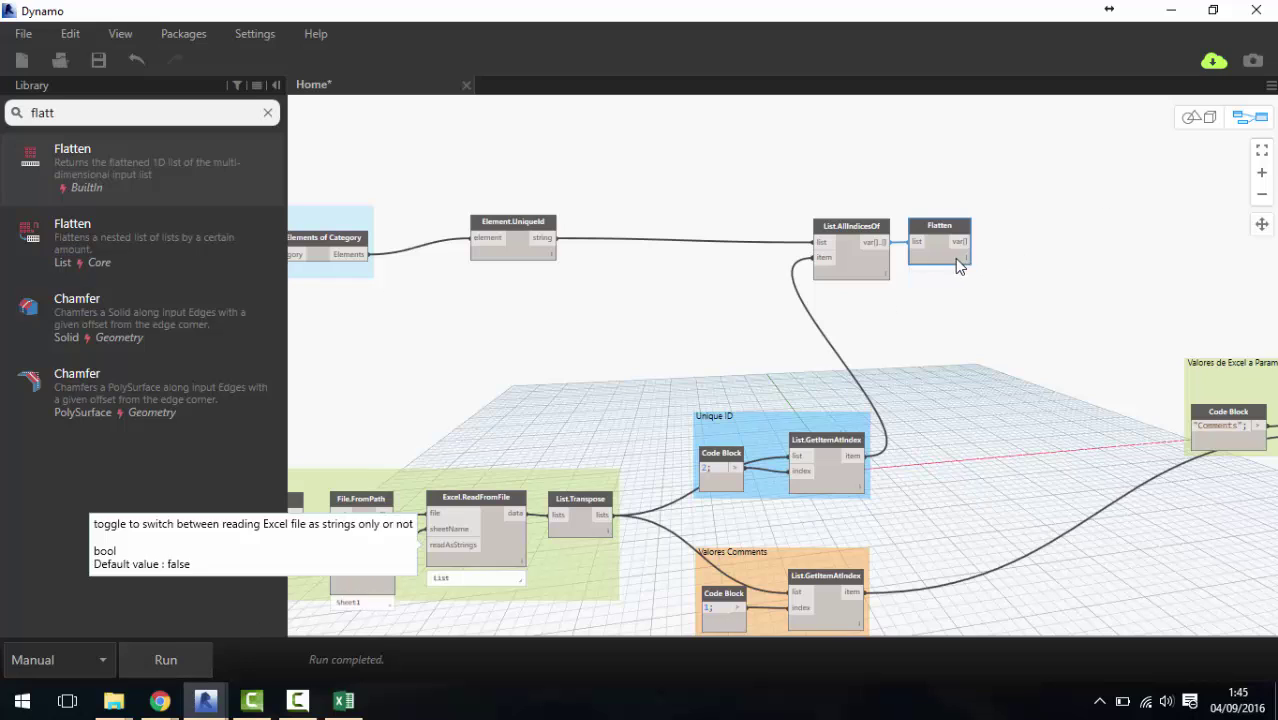
{"action": "mouse_move", "coordinate": [939, 240]}
{"action": "mouse_move", "coordinate": [939, 270]}
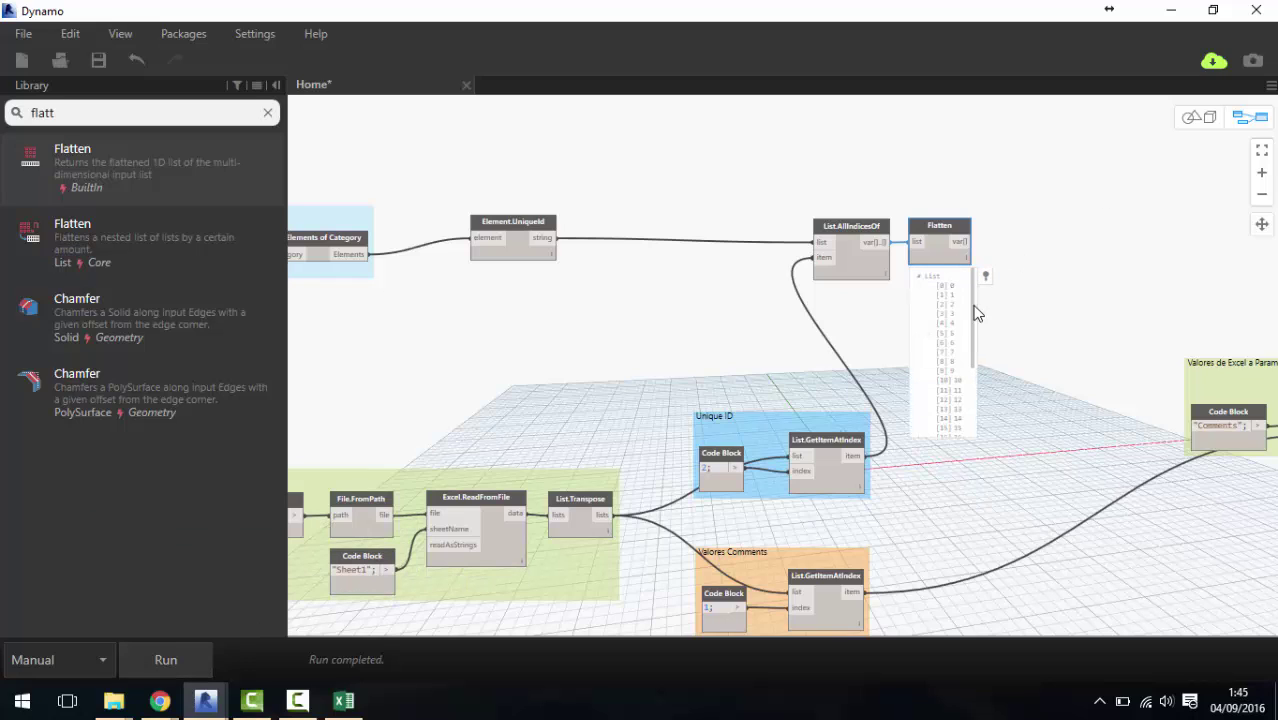
{"action": "middle_click_drag", "start_coordinate": [997, 276], "coordinate": [969, 282]}
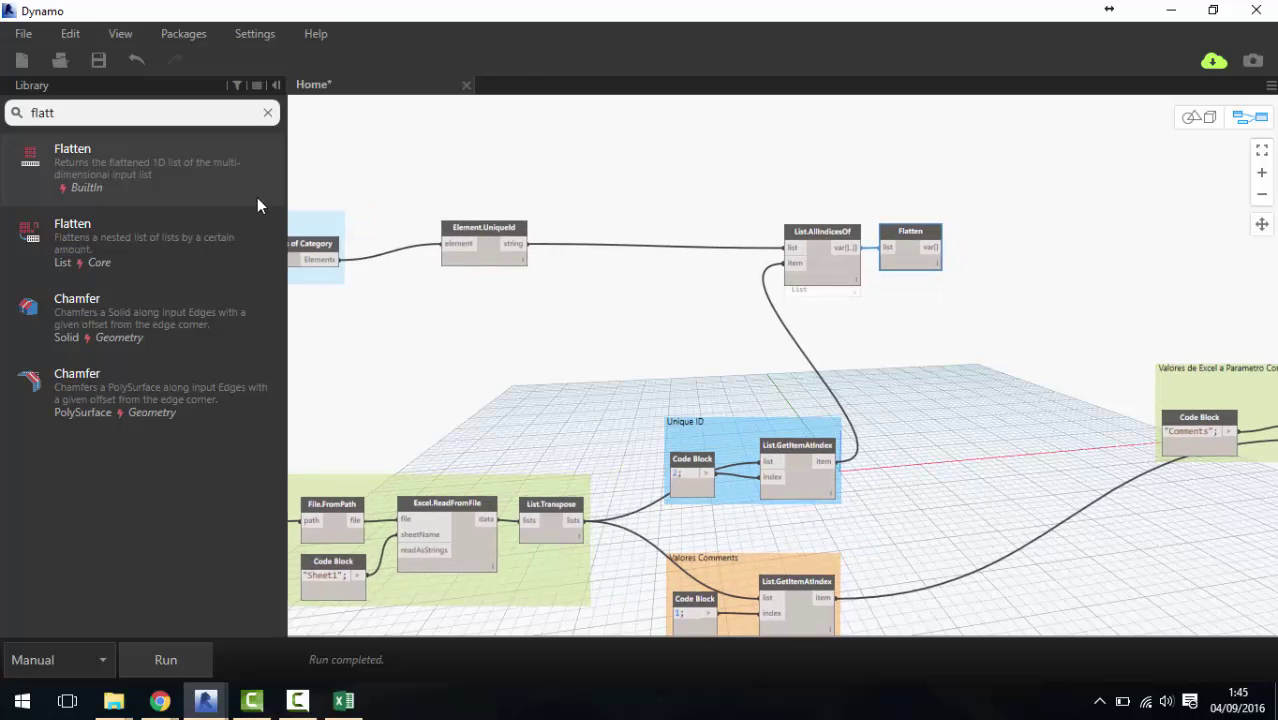
Add a List.GetItemAtIndex node beside Flatten.
{"action": "key", "text": "ctrl+a"}
{"action": "type", "text": "get all"}
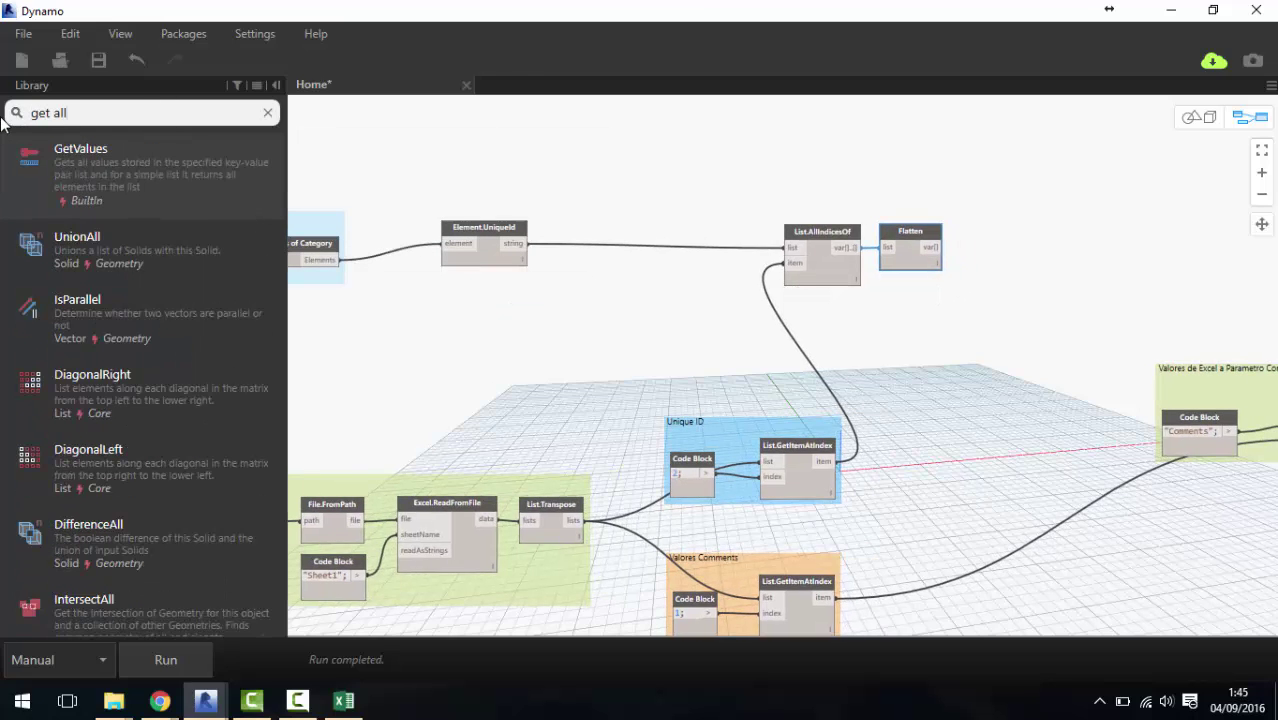
{"action": "type", "text": " indic"}
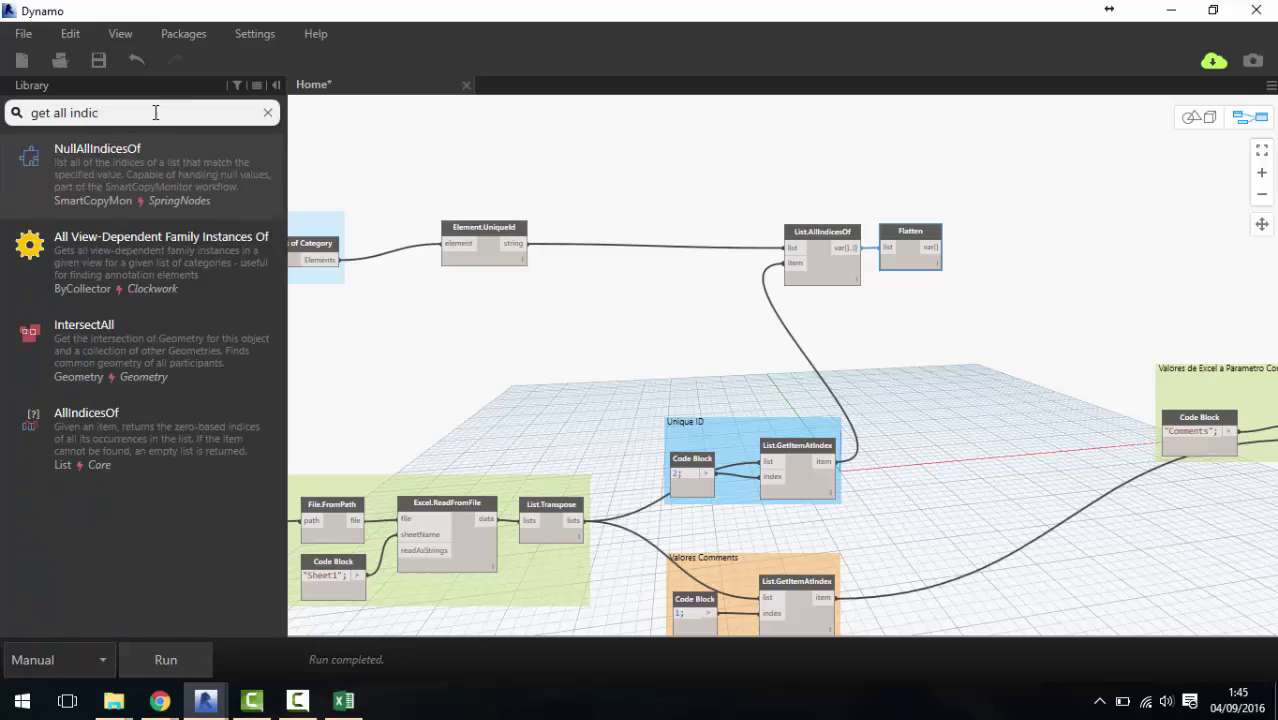
{"action": "key", "text": "ctrl+a"}
{"action": "type", "text": "get it"}
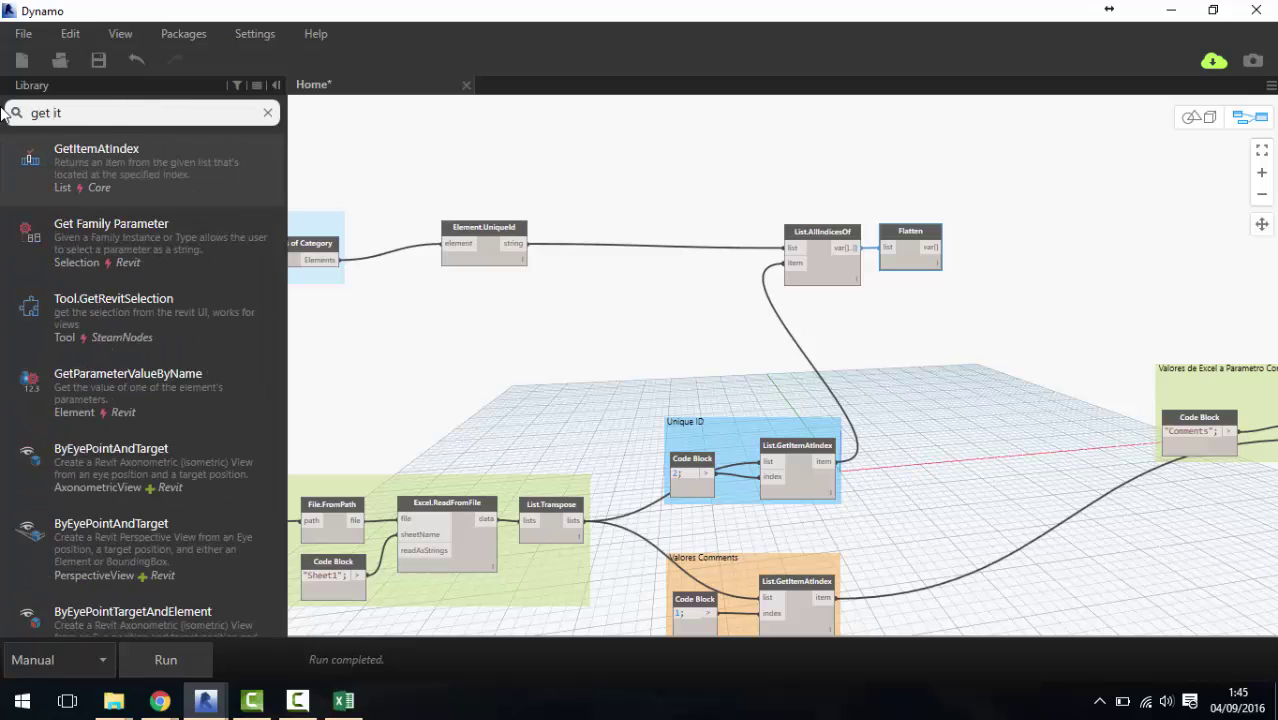
{"action": "type", "text": "em"}
{"action": "left_click_drag", "start_coordinate": [82, 162], "coordinate": [1051, 283]}
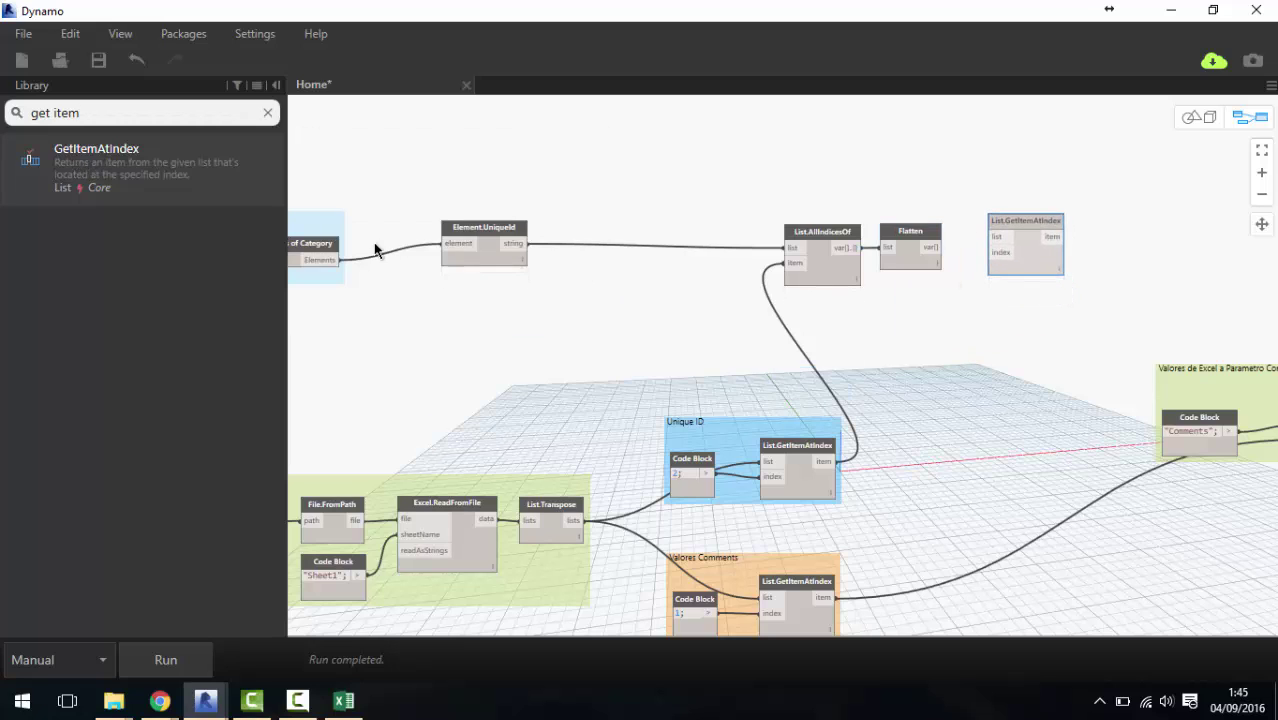
Arrange Element.UniqueId, List.AllIndicesOf and Flatten in a compact row and group them.
{"action": "left_click_drag", "start_coordinate": [923, 316], "coordinate": [513, 171]}
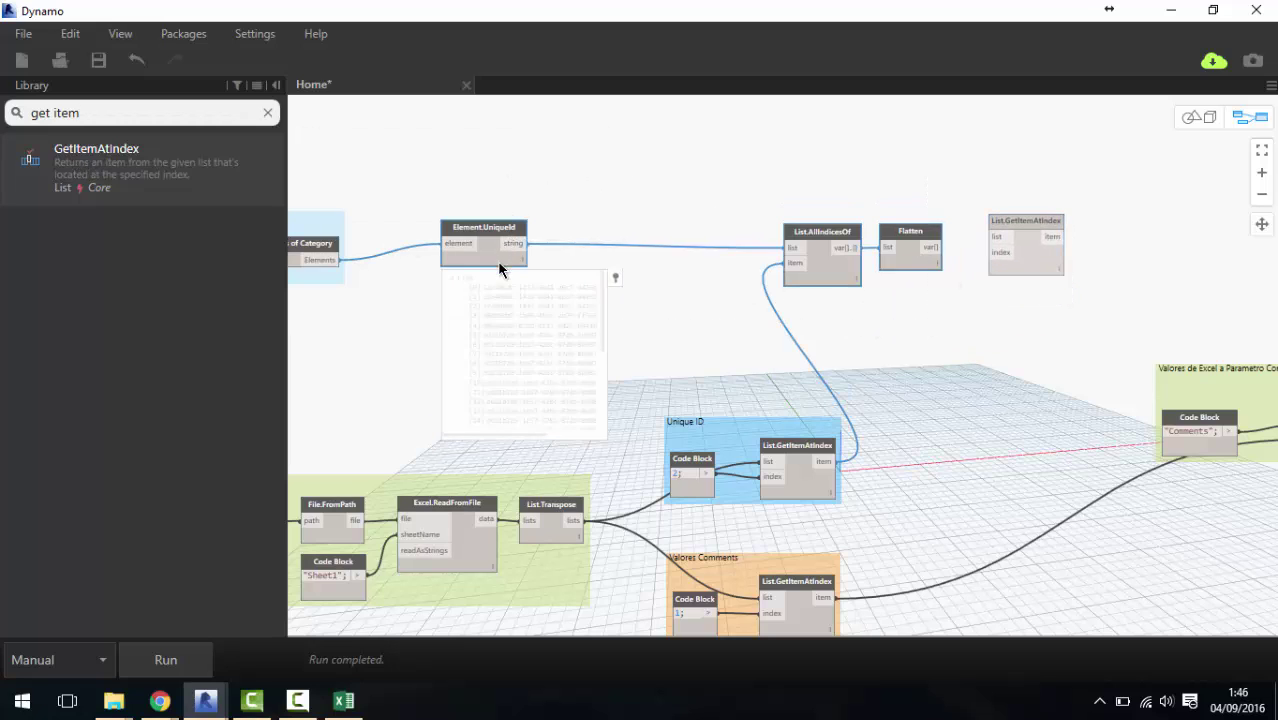
{"action": "left_click_drag", "start_coordinate": [497, 260], "coordinate": [497, 316]}
{"action": "mouse_move", "coordinate": [815, 297]}
{"action": "left_mouse_down"}
{"action": "mouse_move", "coordinate": [591, 256]}
{"action": "mouse_move", "coordinate": [585, 289]}
{"action": "left_mouse_up"}
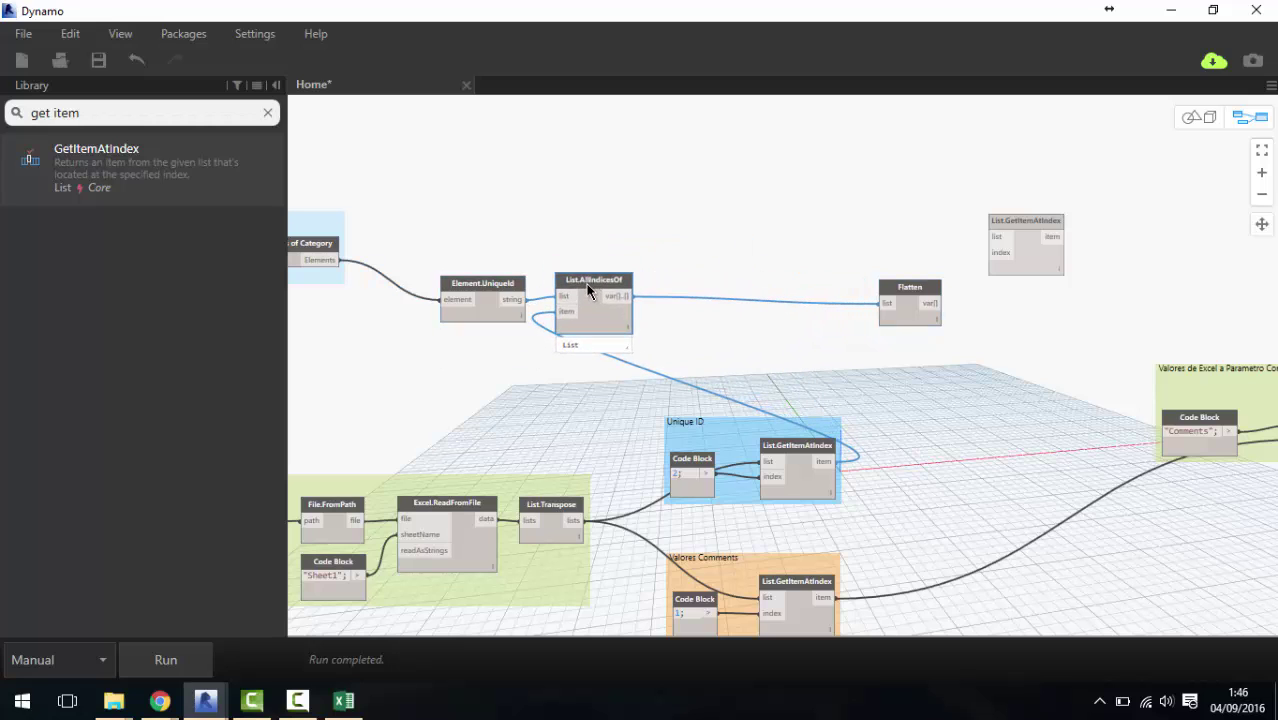
{"action": "mouse_move", "coordinate": [901, 283]}
{"action": "left_mouse_down"}
{"action": "mouse_move", "coordinate": [743, 263]}
{"action": "mouse_move", "coordinate": [640, 277]}
{"action": "left_mouse_up"}
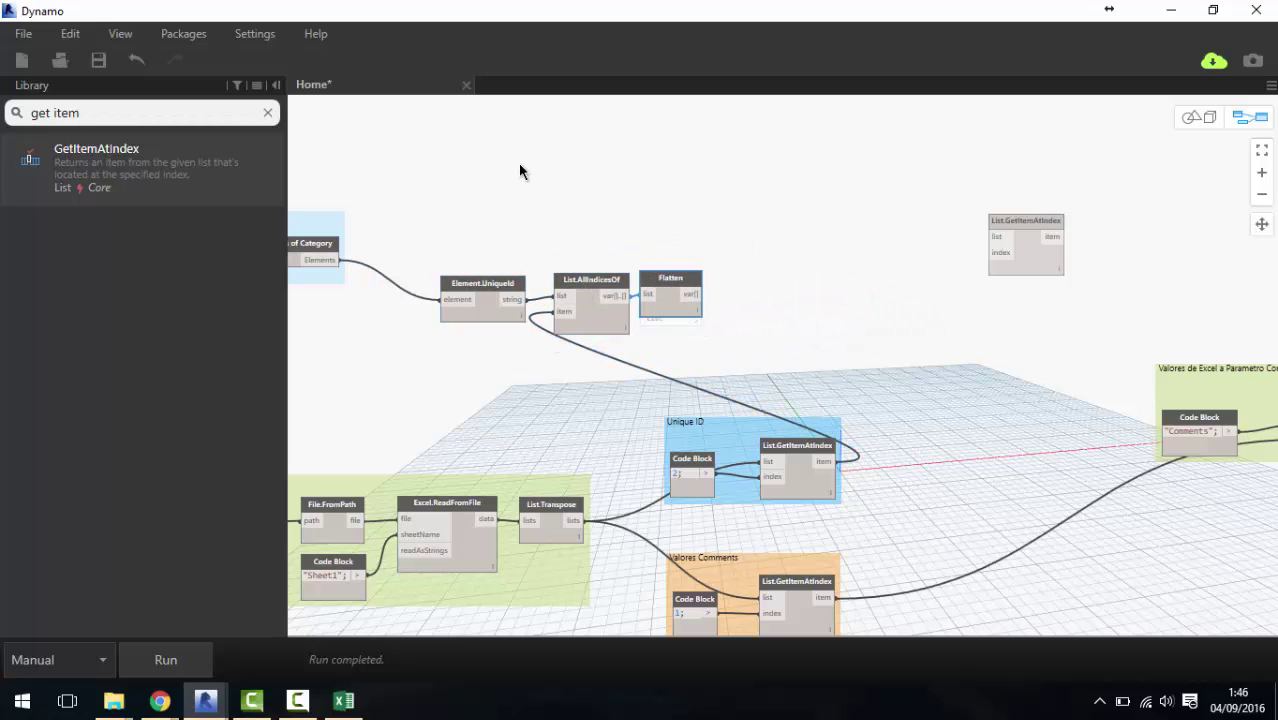
{"action": "middle_click_drag", "start_coordinate": [602, 235], "coordinate": [681, 236]}
{"action": "left_click_drag", "start_coordinate": [841, 353], "coordinate": [575, 243]}
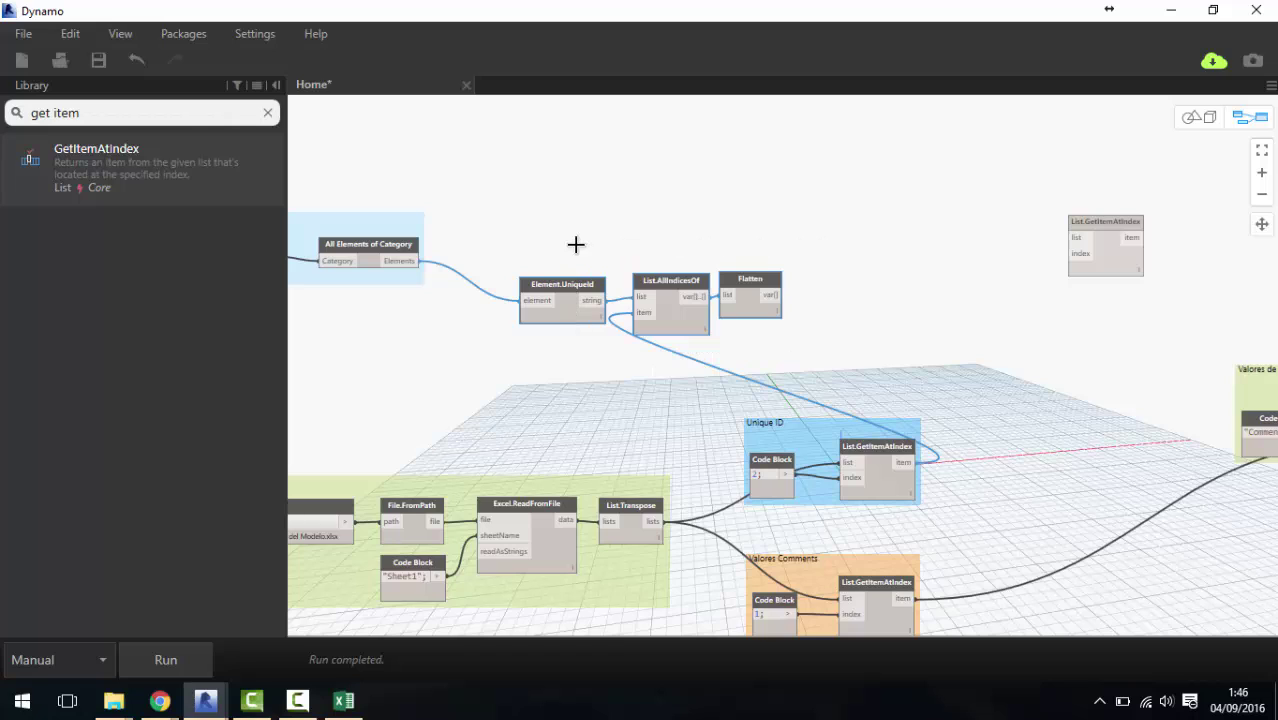
{"action": "key", "text": "ctrl+g"}
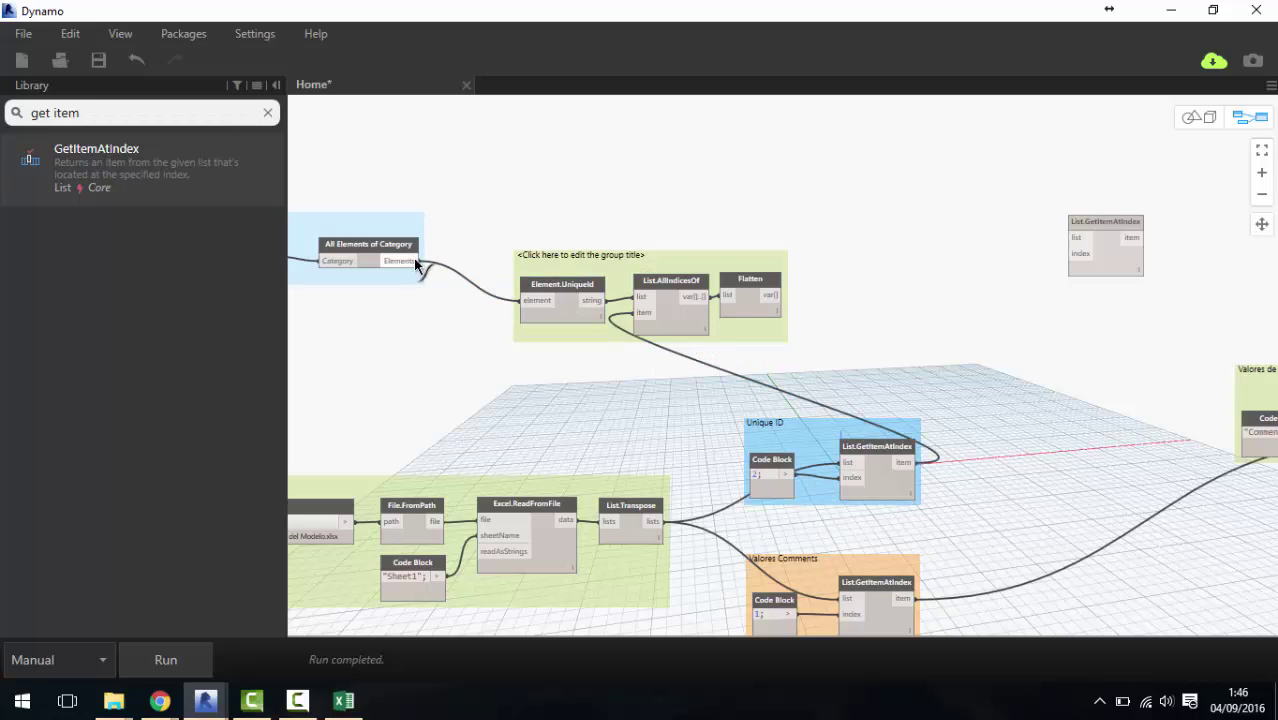
Wire the category's Elements into List.GetItemAtIndex's list and Flatten's output into its index.
{"action": "left_click_drag", "start_coordinate": [415, 262], "coordinate": [1033, 200]}
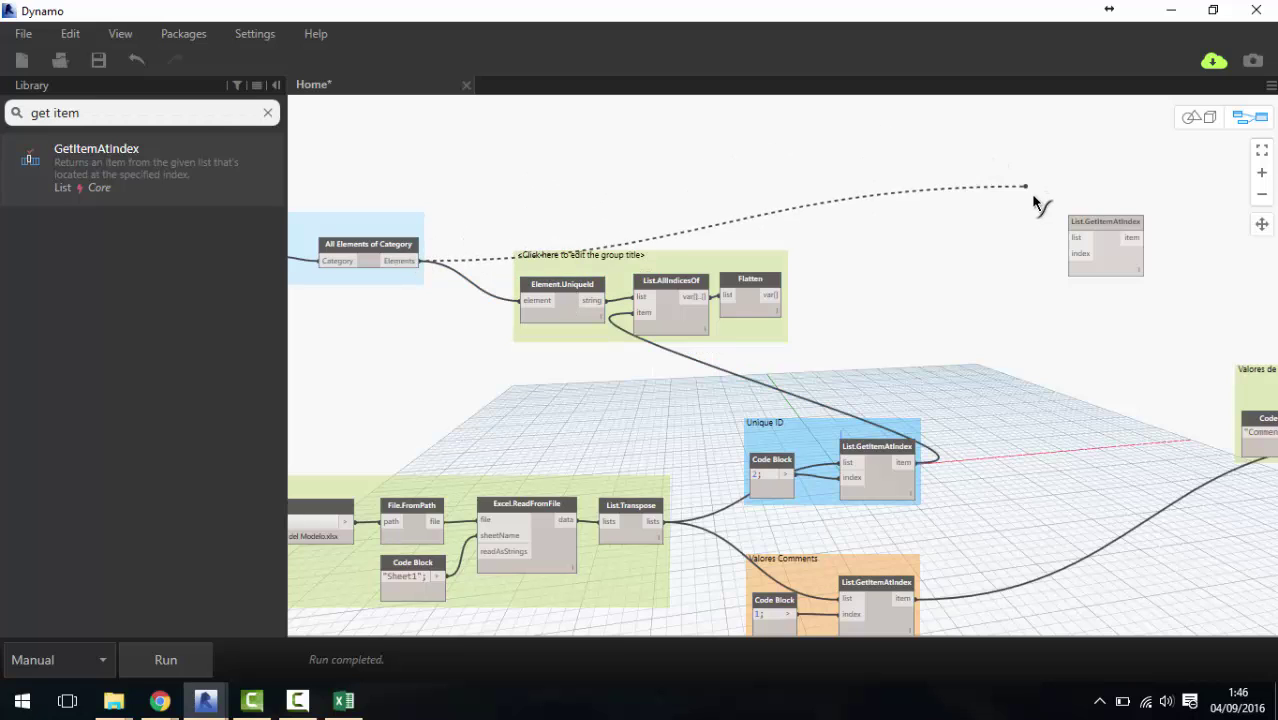
{"action": "left_click", "coordinate": [1075, 238]}
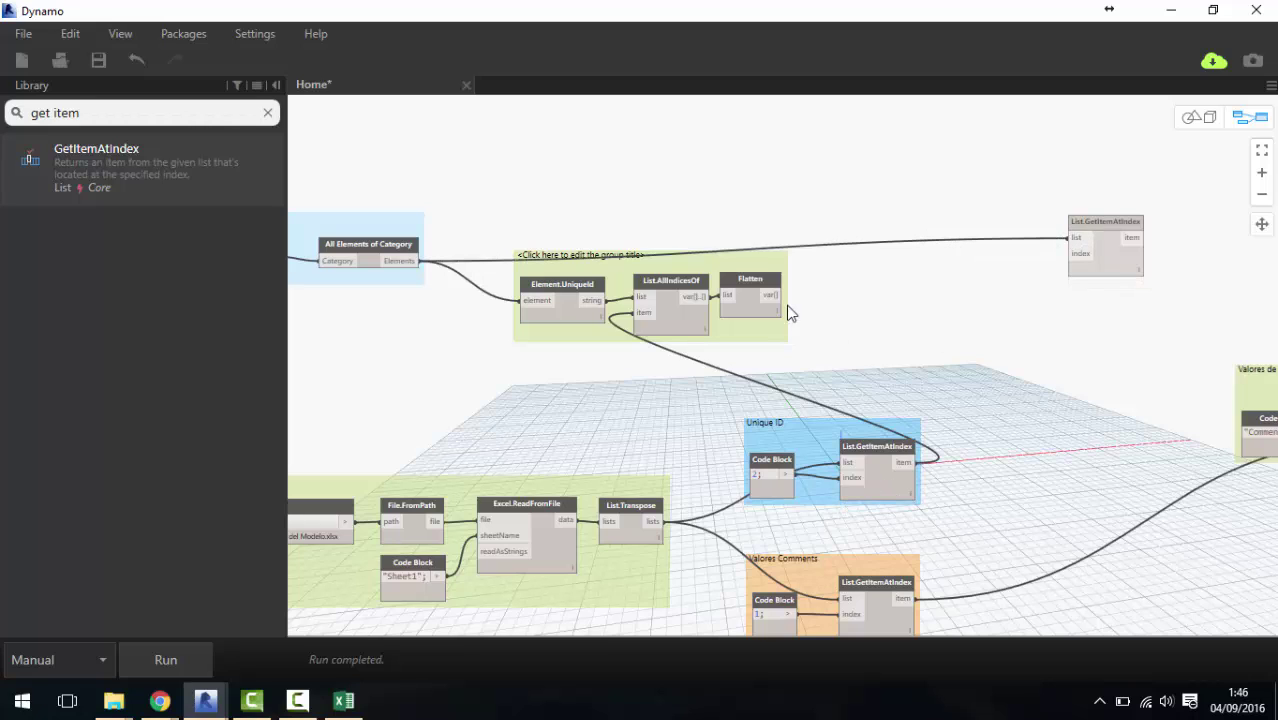
{"action": "left_click", "coordinate": [771, 296]}
{"action": "left_click", "coordinate": [1076, 253]}
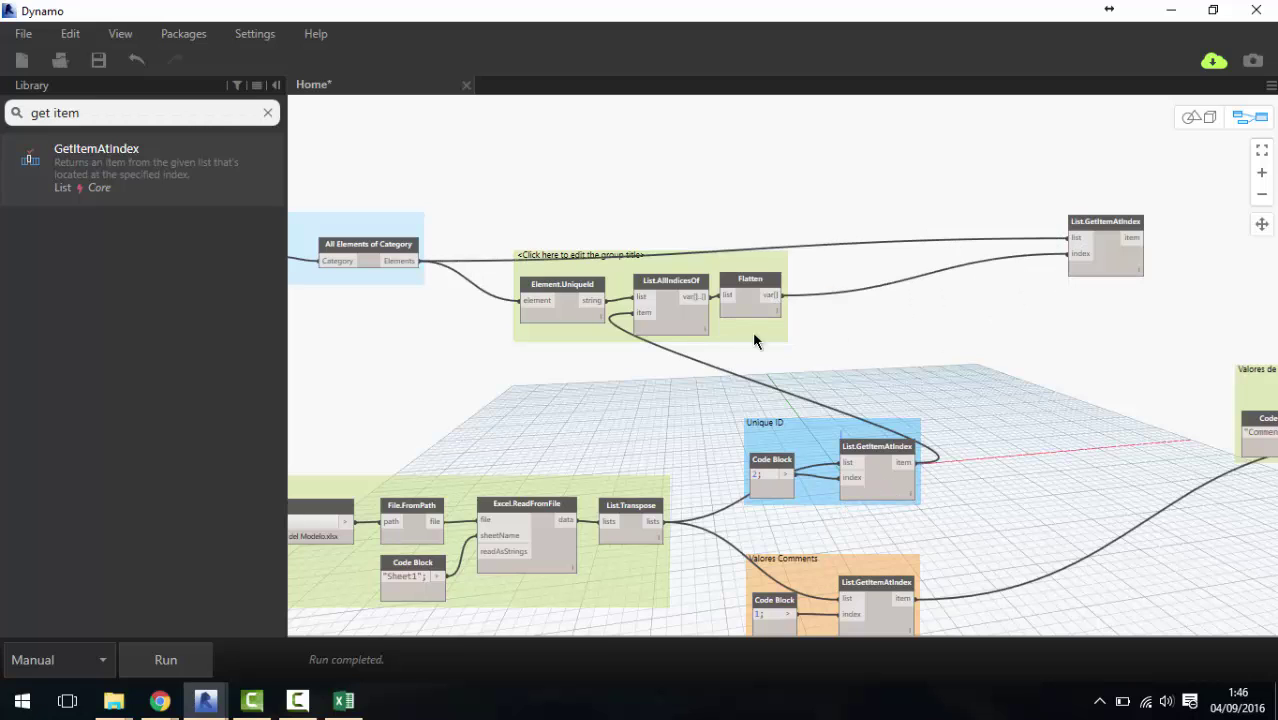
Shift the new group slightly and title it 'Nuevo indice 1'.
{"action": "left_click_drag", "start_coordinate": [755, 341], "coordinate": [800, 356]}
{"action": "double_click", "coordinate": [669, 275]}
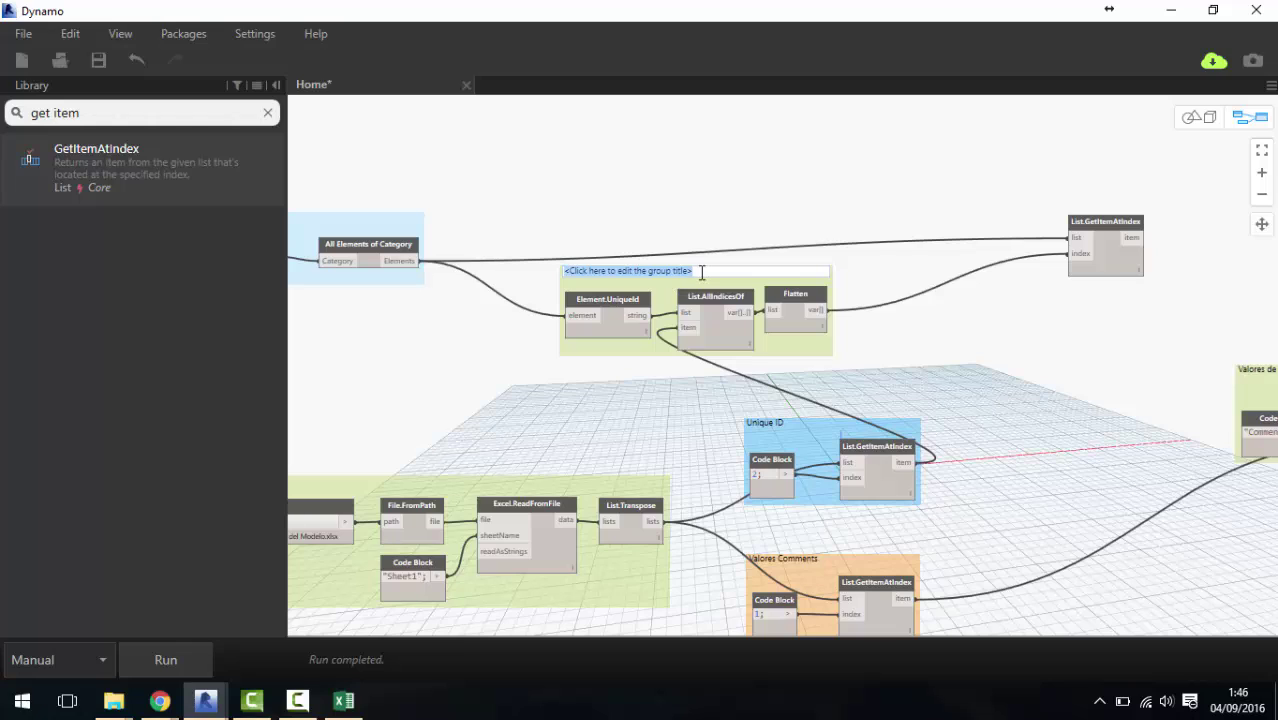
{"action": "type", "text": "Nuevo indice 1"}
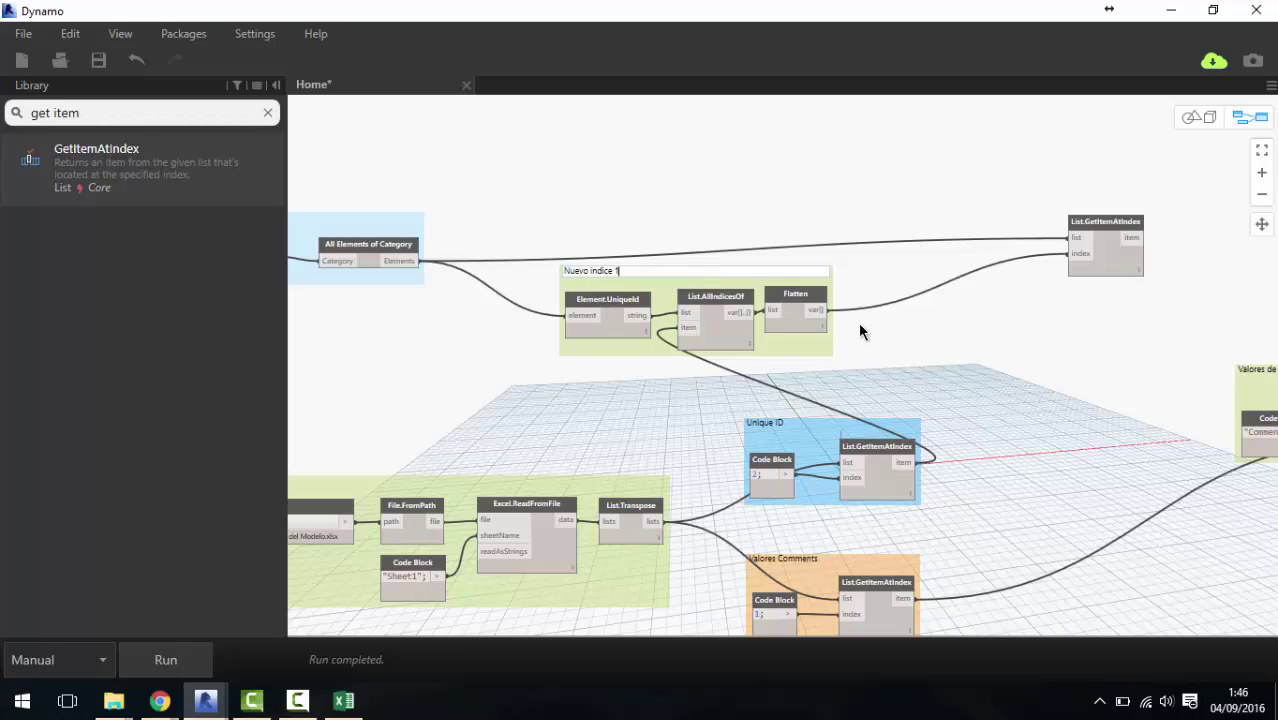
Feed List.GetItemAtIndex's reordered items into Element.SetParameterByName's element input, then hide Dynamo to show Revit.
{"action": "middle_click_drag", "start_coordinate": [927, 343], "coordinate": [780, 338]}
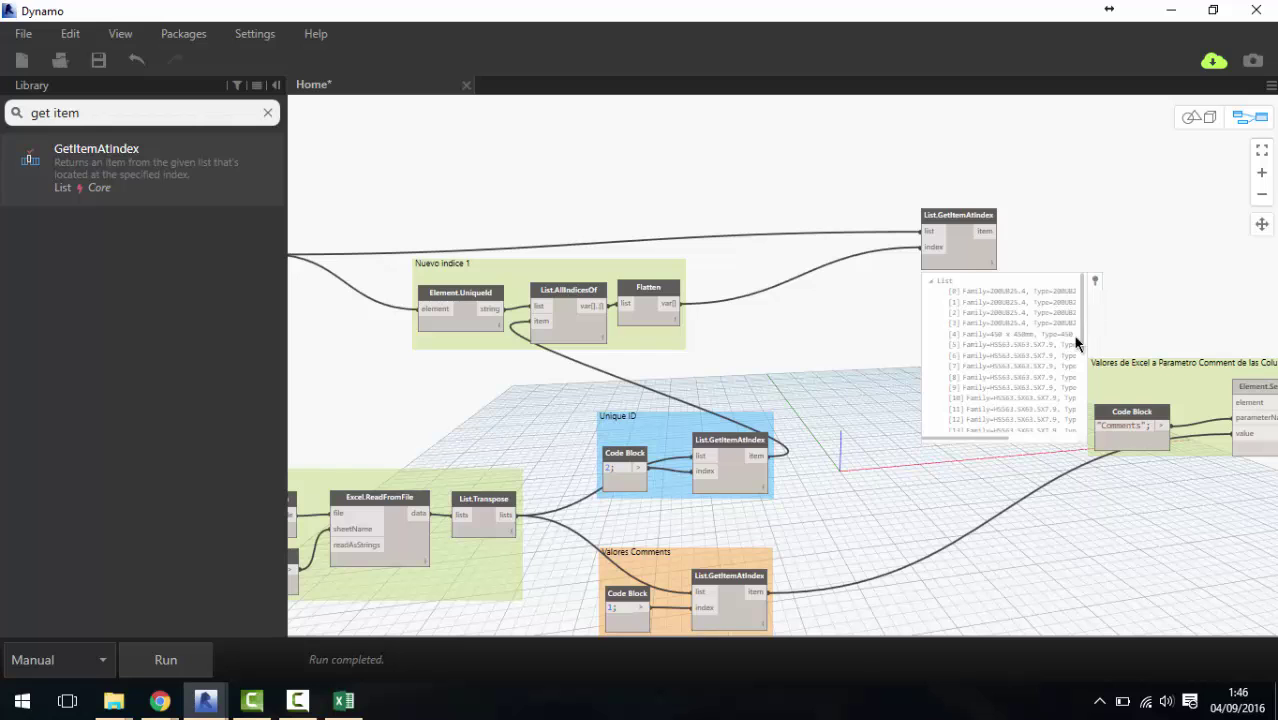
{"action": "middle_click_drag", "start_coordinate": [871, 364], "coordinate": [822, 309]}
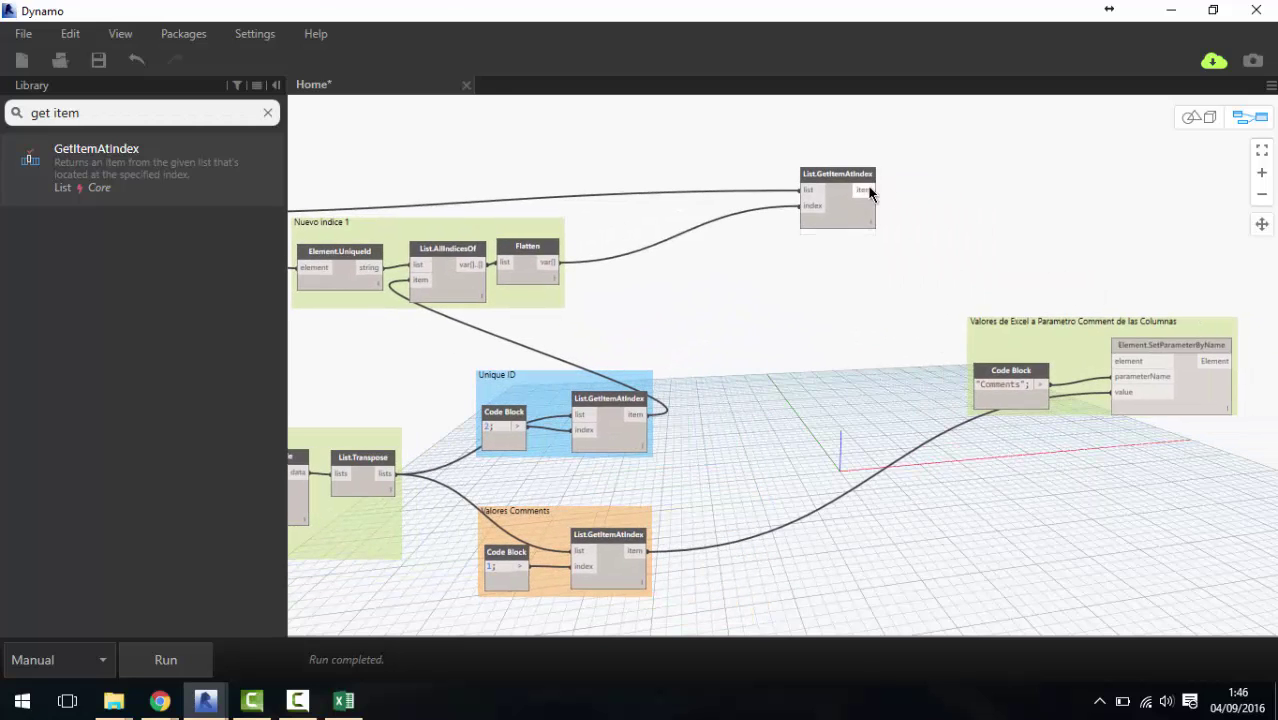
{"action": "left_click_drag", "start_coordinate": [870, 192], "coordinate": [1120, 366]}
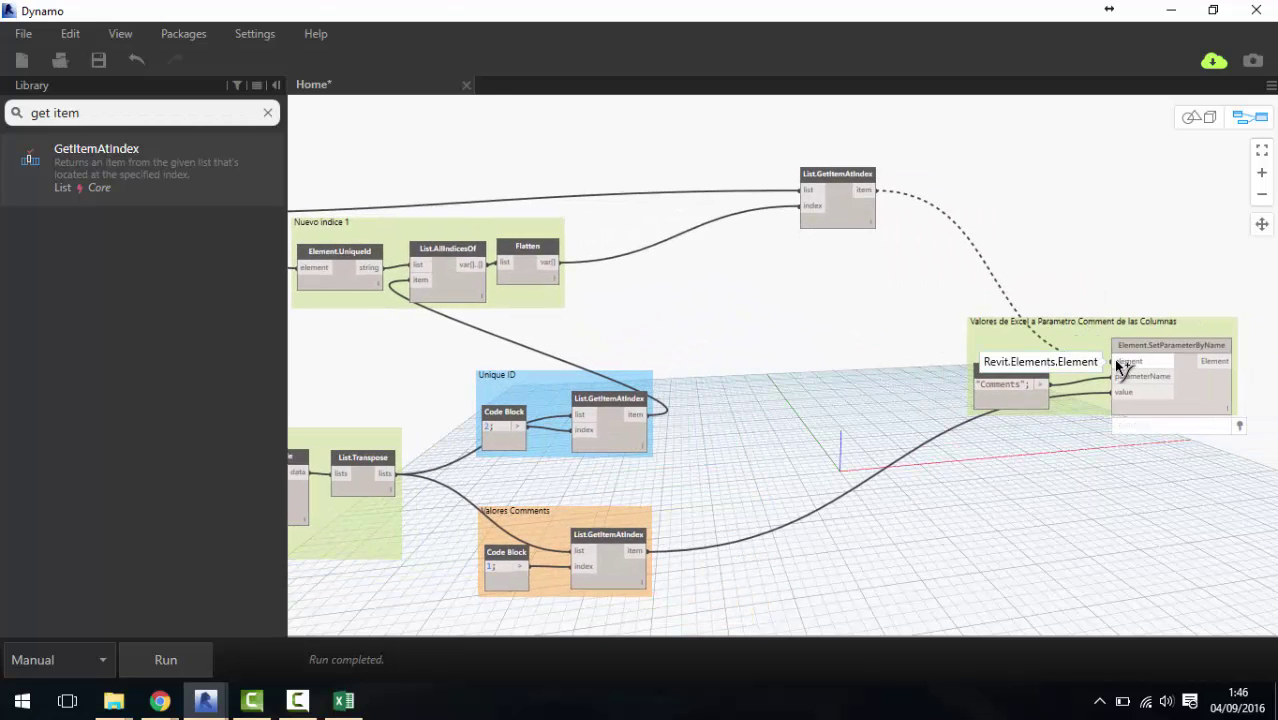
{"action": "left_click", "coordinate": [1117, 363]}
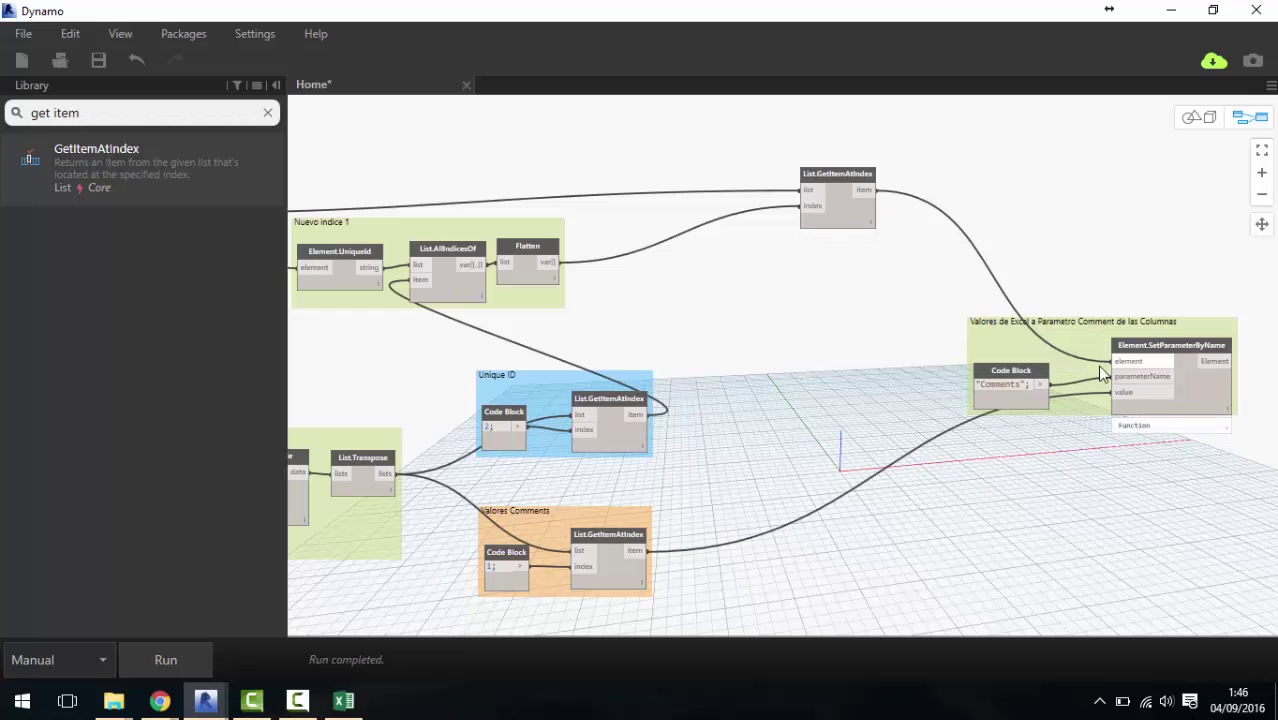
{"action": "left_click", "coordinate": [1172, 12]}
{"action": "key", "text": "Escape"}
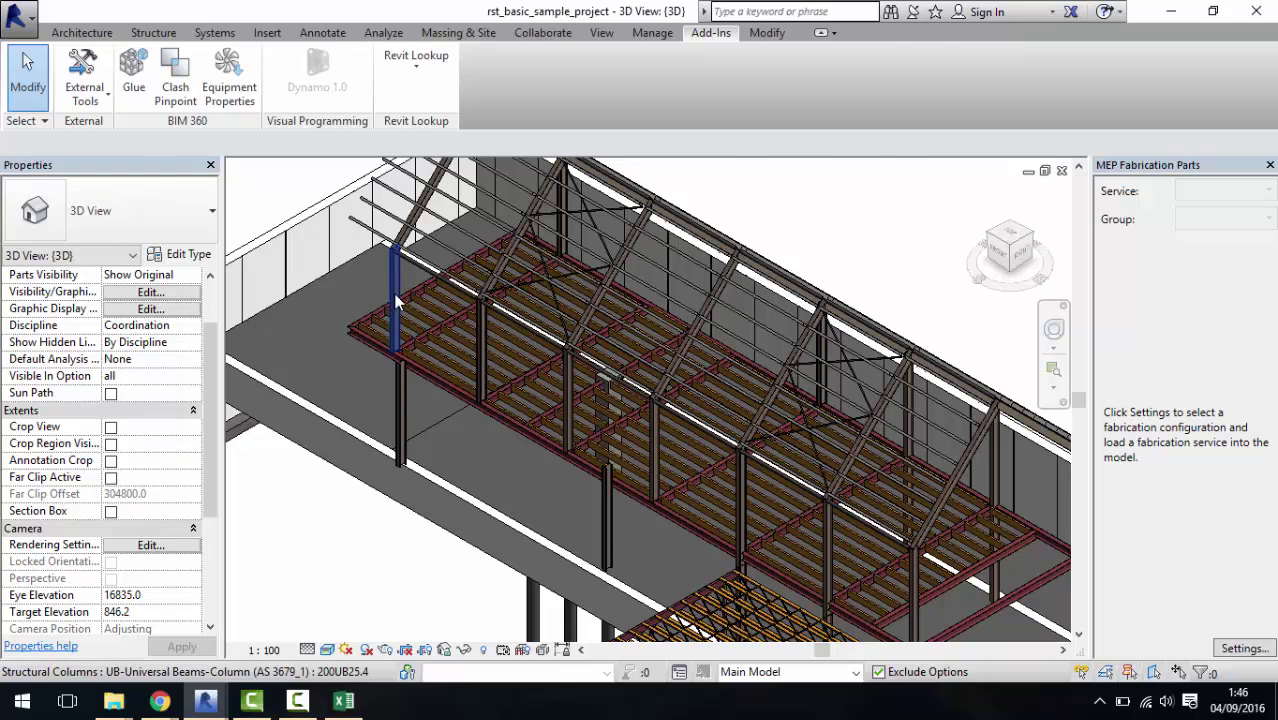
{"action": "left_click", "coordinate": [395, 296]}
{"action": "left_click", "coordinate": [478, 345]}
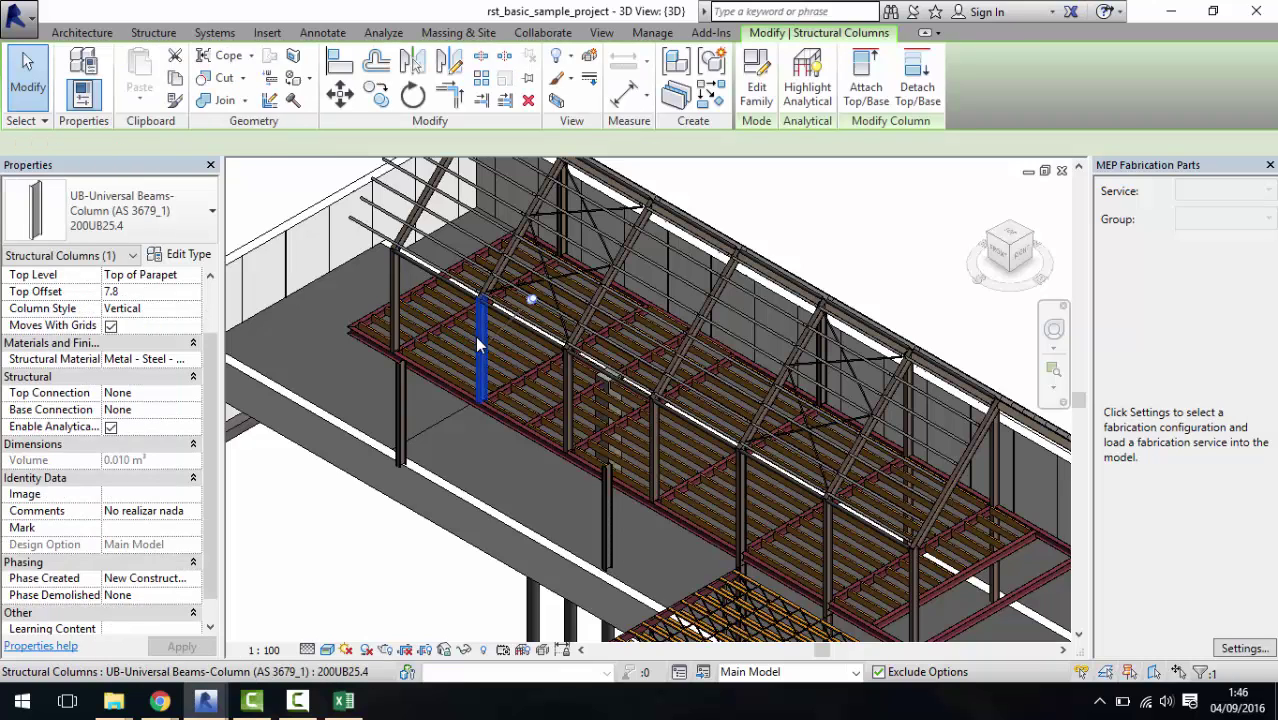
{"action": "left_click", "coordinate": [569, 401]}
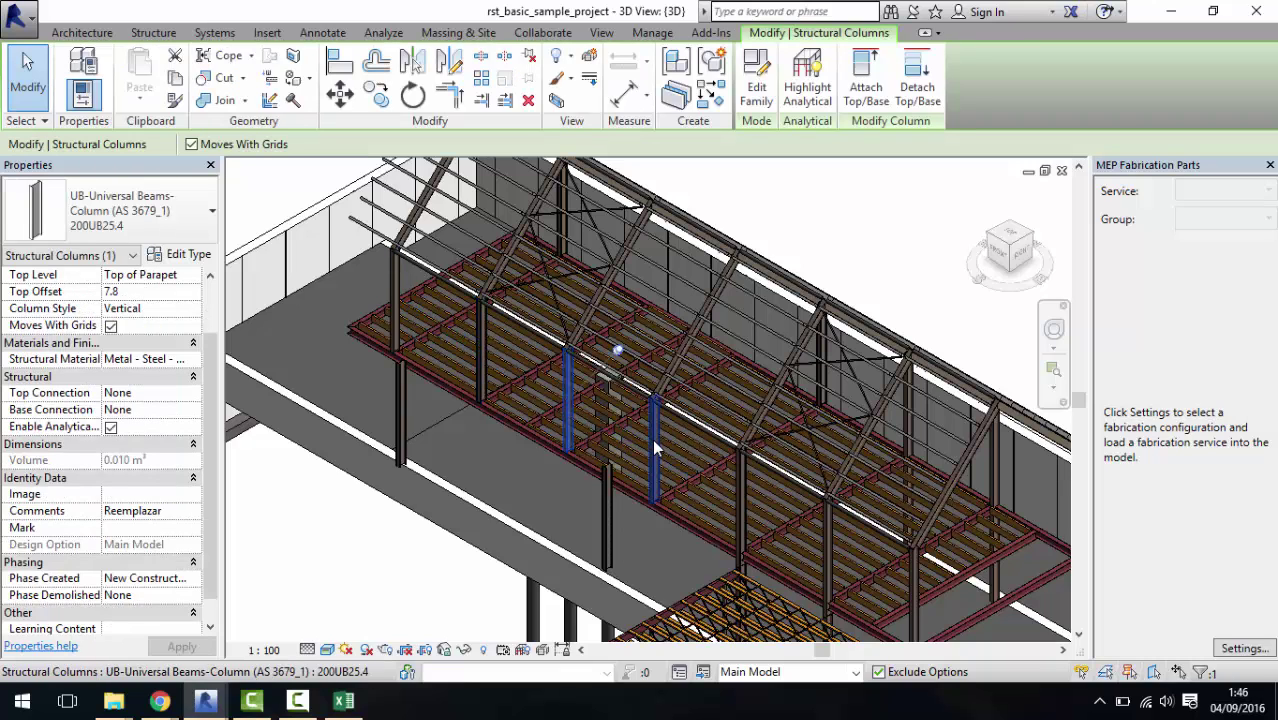
{"action": "mouse_move", "coordinate": [205, 701]}
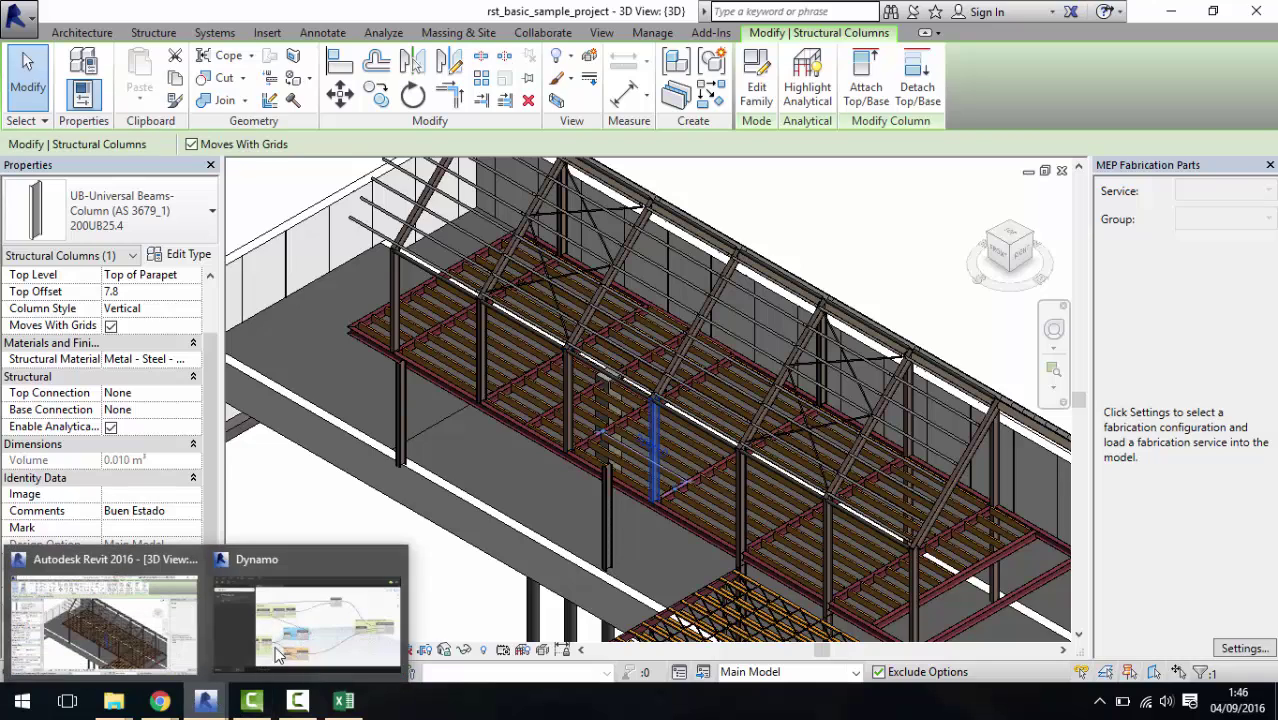
{"action": "left_click", "coordinate": [310, 610]}
{"action": "middle_click_drag", "start_coordinate": [575, 465], "coordinate": [825, 354]}
{"action": "scroll", "coordinate": [998, 334], "scroll_direction": "down", "scroll_amount": 1}
{"action": "middle_click_drag", "start_coordinate": [998, 334], "coordinate": [905, 330]}
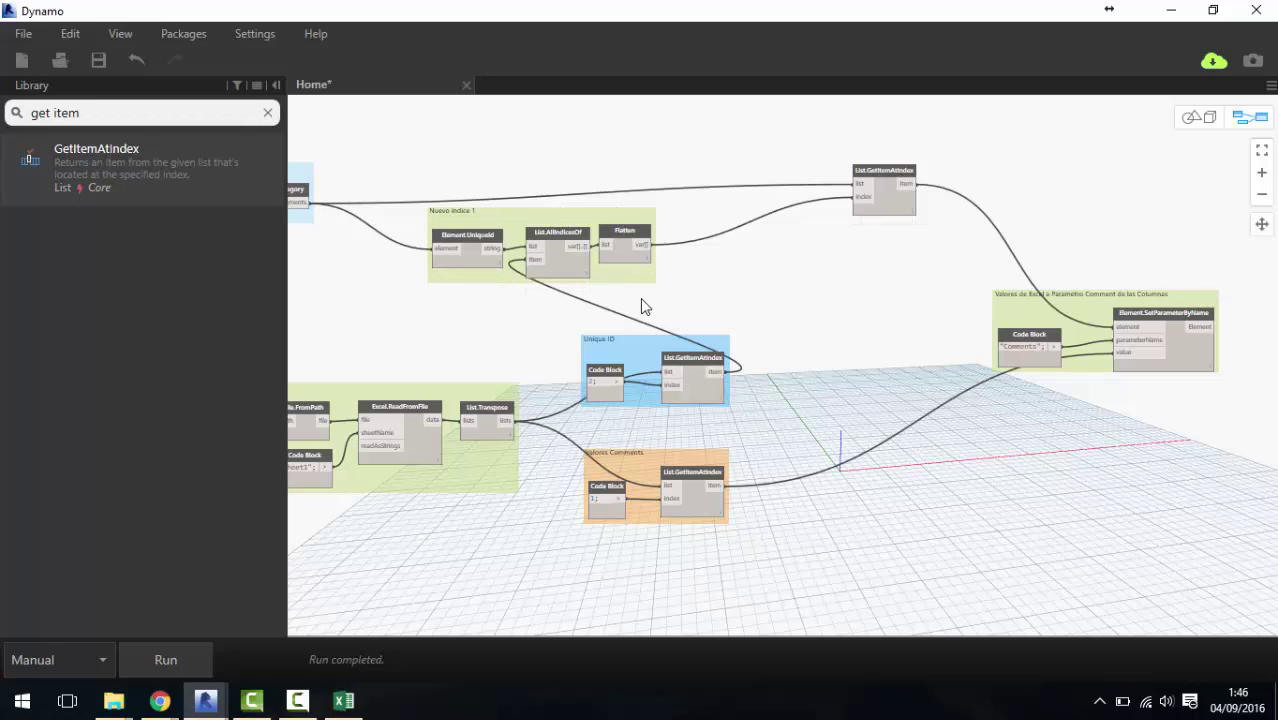
{"action": "scroll", "coordinate": [450, 240], "scroll_direction": "left", "scroll_amount": 3}
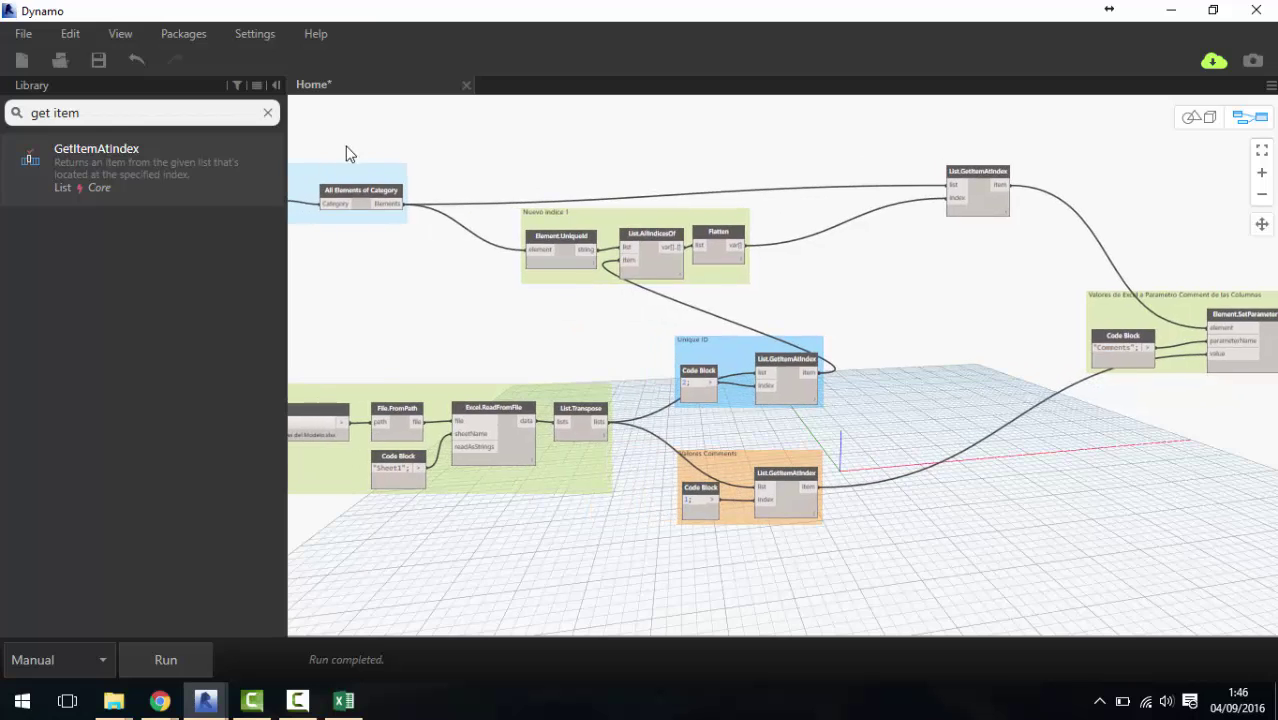
{"action": "left_click", "coordinate": [1176, 14]}
{"action": "left_click", "coordinate": [608, 489]}
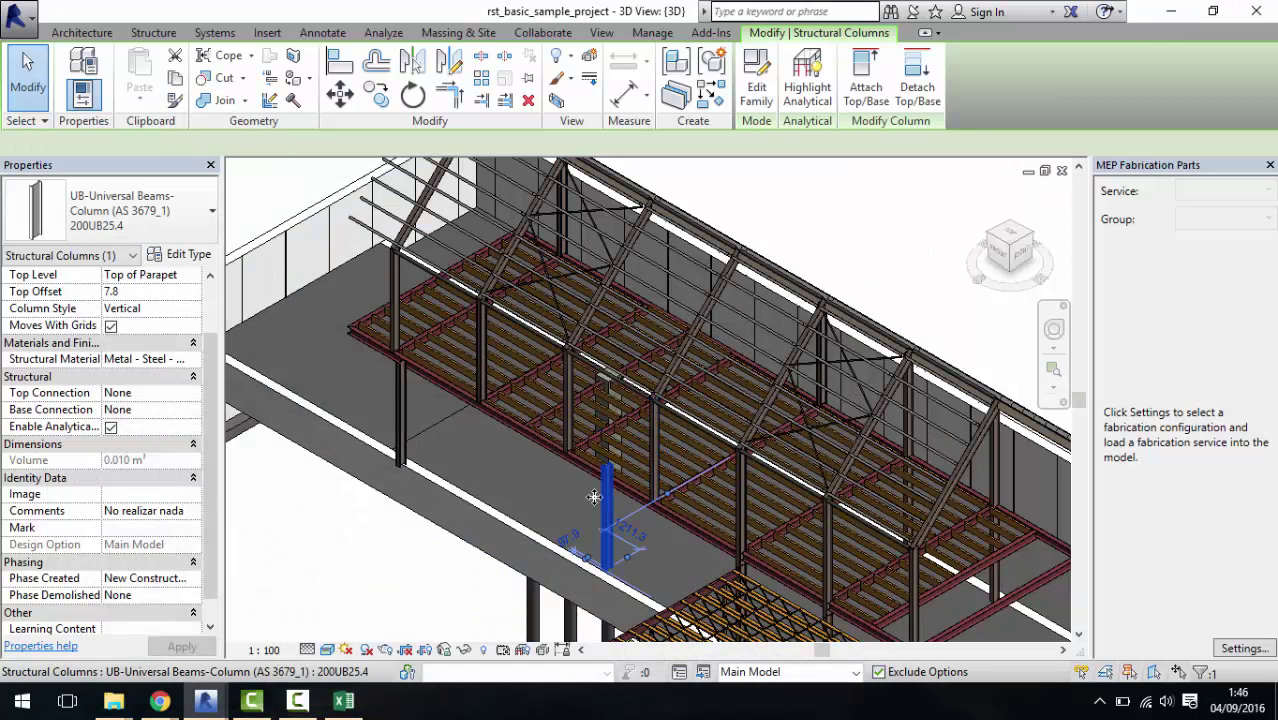
{"action": "left_click", "coordinate": [402, 425], "text": "ctrl"}
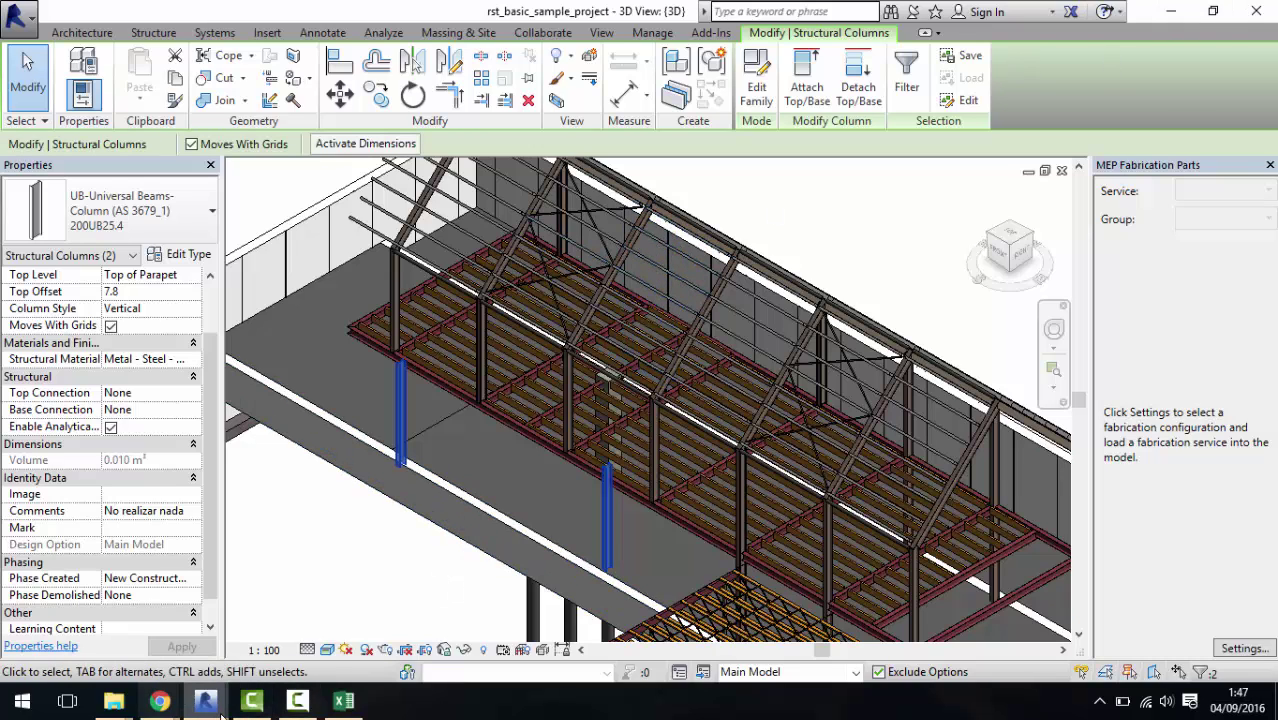
{"action": "mouse_move", "coordinate": [205, 701]}
{"action": "left_click", "coordinate": [298, 642]}
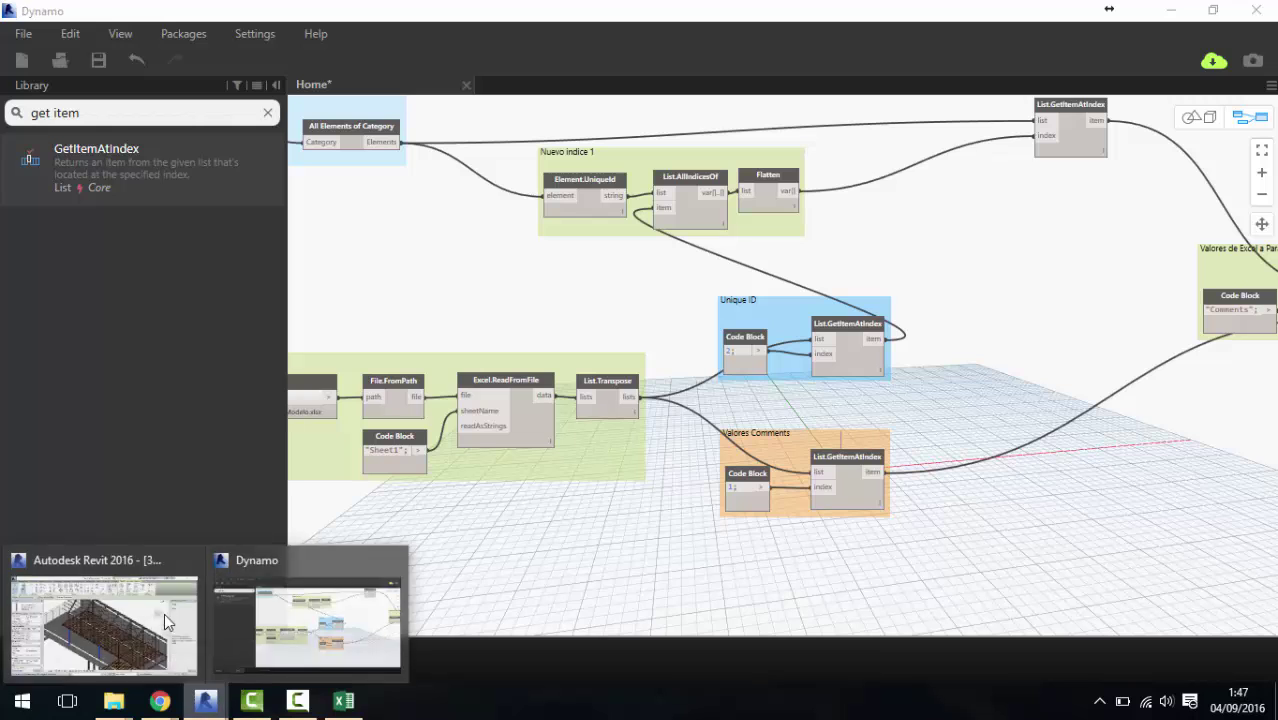
{"action": "left_click", "coordinate": [1170, 10]}
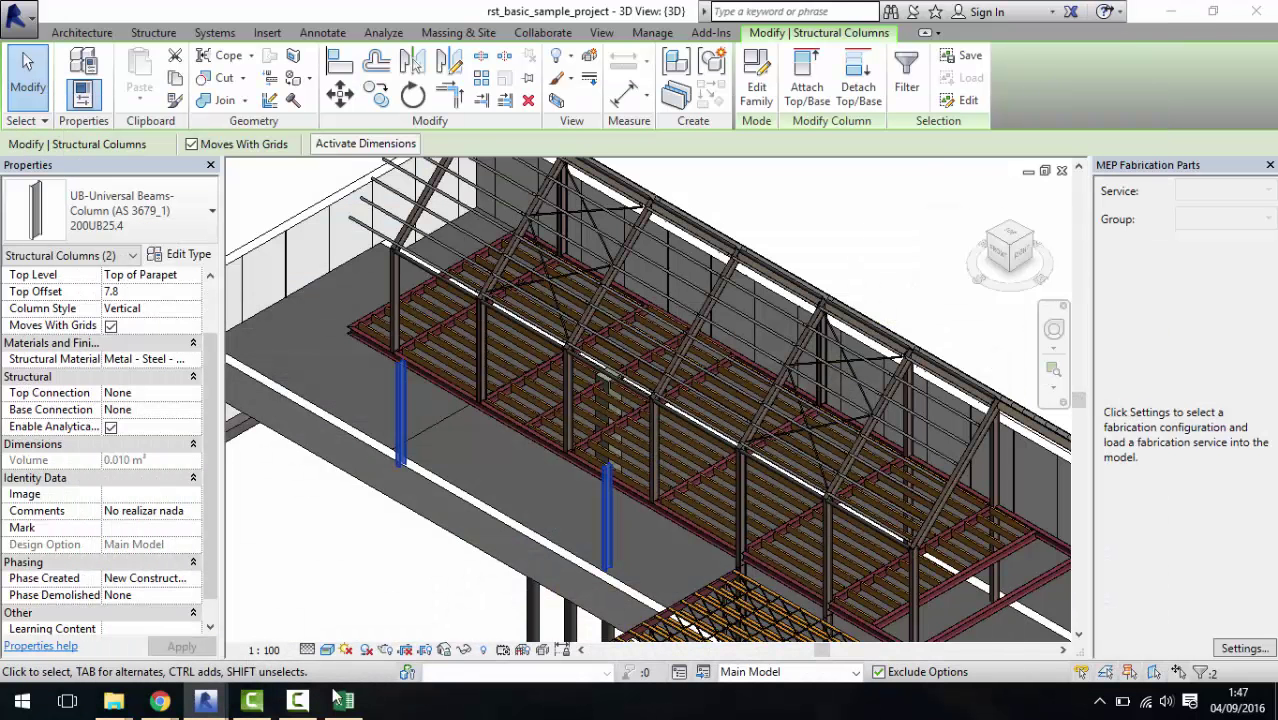
{"action": "key", "text": "Escape"}
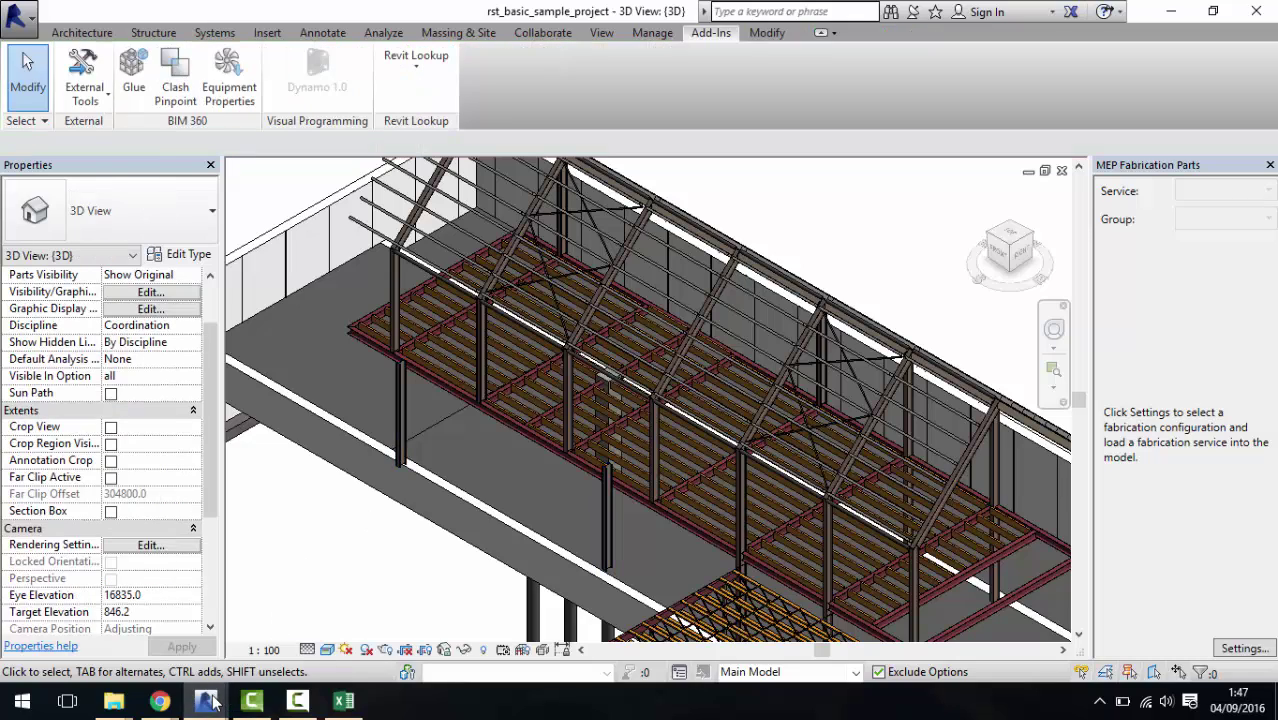
{"action": "left_click", "coordinate": [300, 610]}
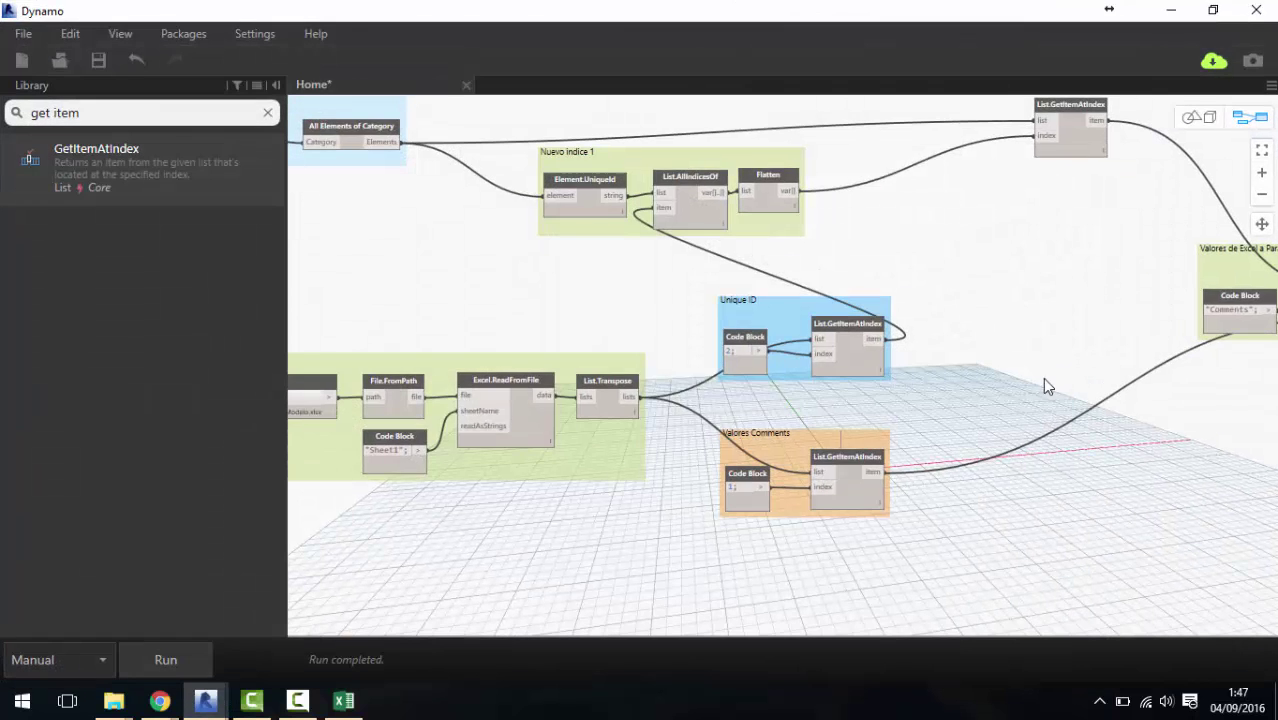
{"action": "middle_click_drag", "start_coordinate": [1043, 379], "coordinate": [846, 404]}
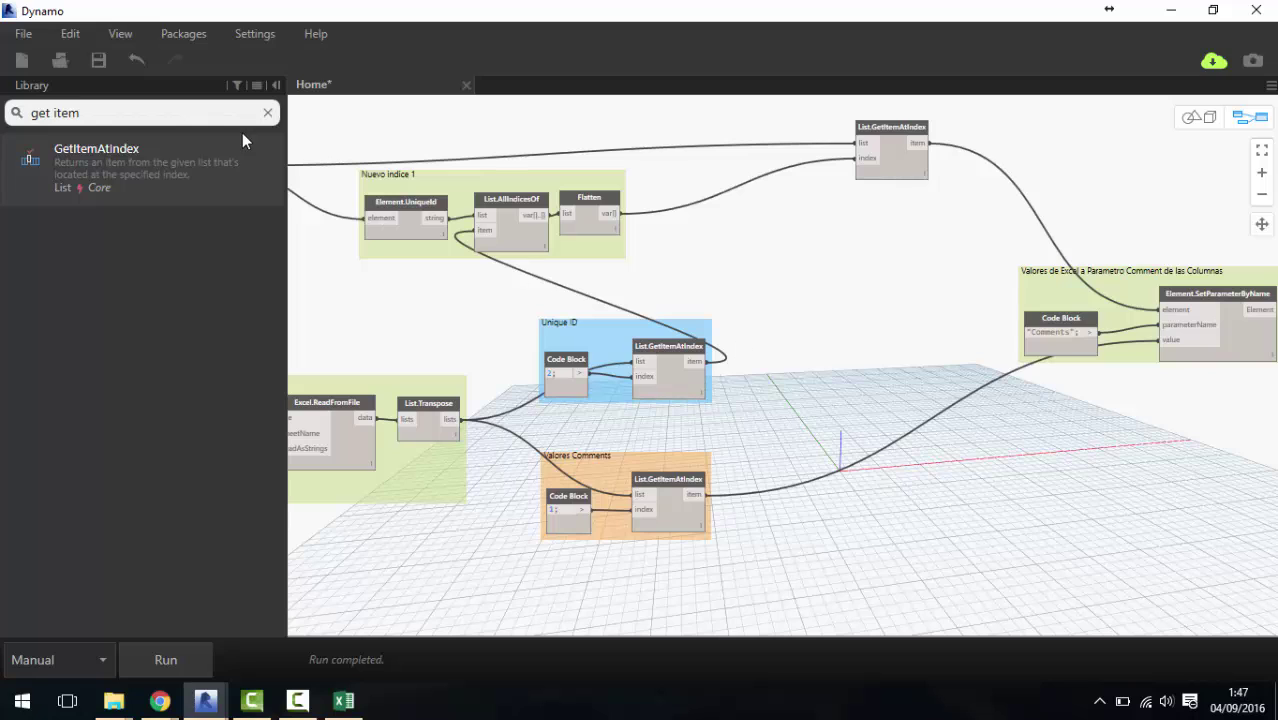
{"action": "left_click_drag", "start_coordinate": [20, 113], "coordinate": [100, 113]}
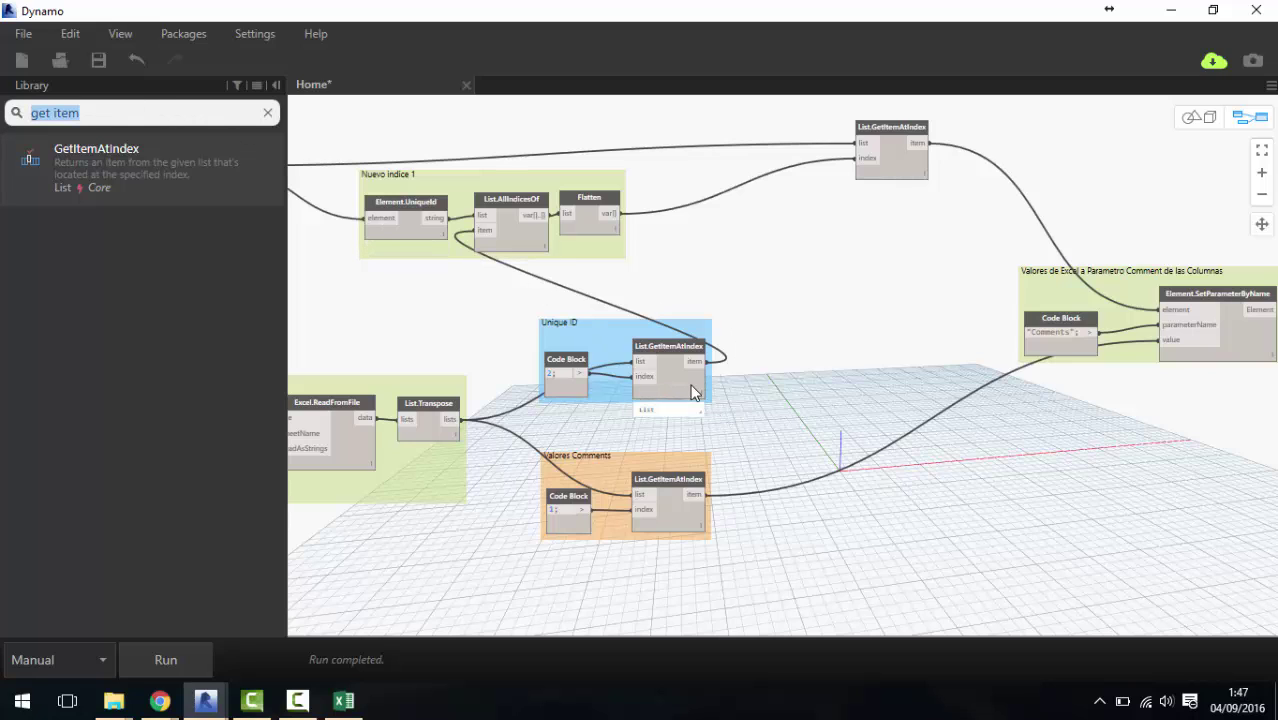
{"action": "scroll", "coordinate": [788, 480], "scroll_direction": "down", "scroll_amount": 1}
{"action": "mouse_move", "coordinate": [668, 409]}
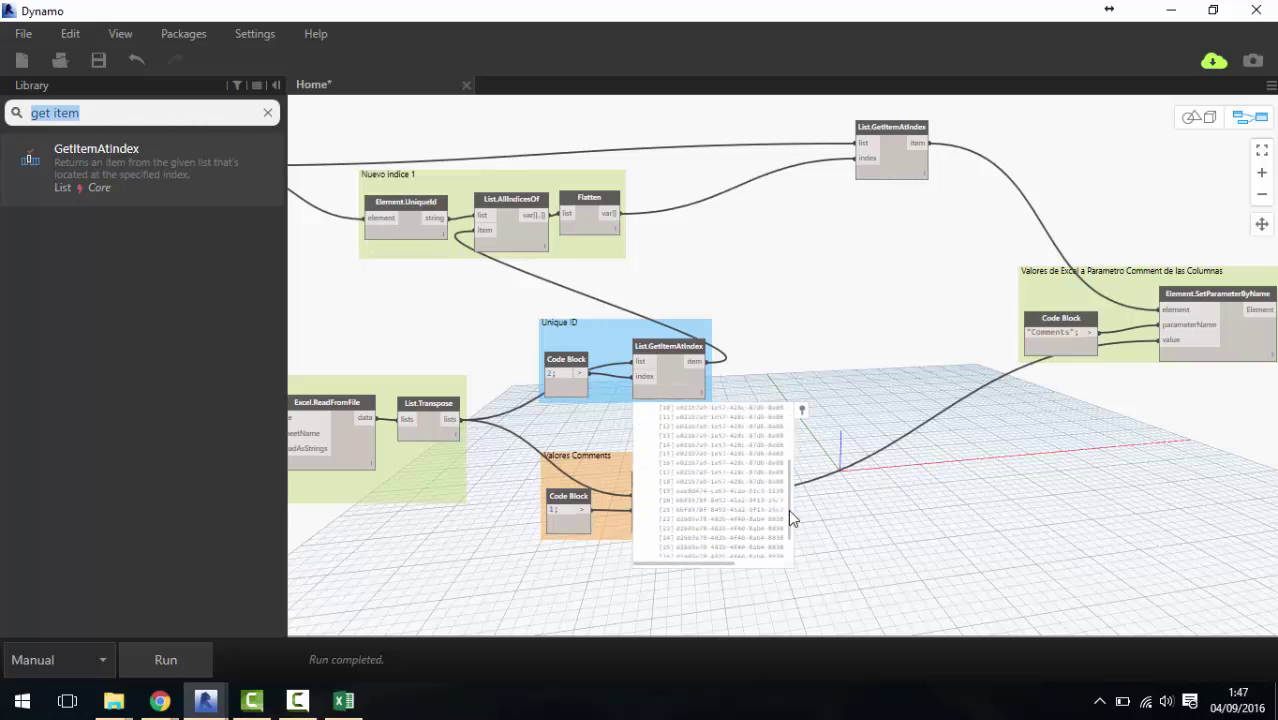
{"action": "scroll", "coordinate": [788, 509], "scroll_direction": "down", "scroll_amount": 1}
{"action": "scroll", "coordinate": [781, 588], "scroll_direction": "up", "scroll_amount": 3}
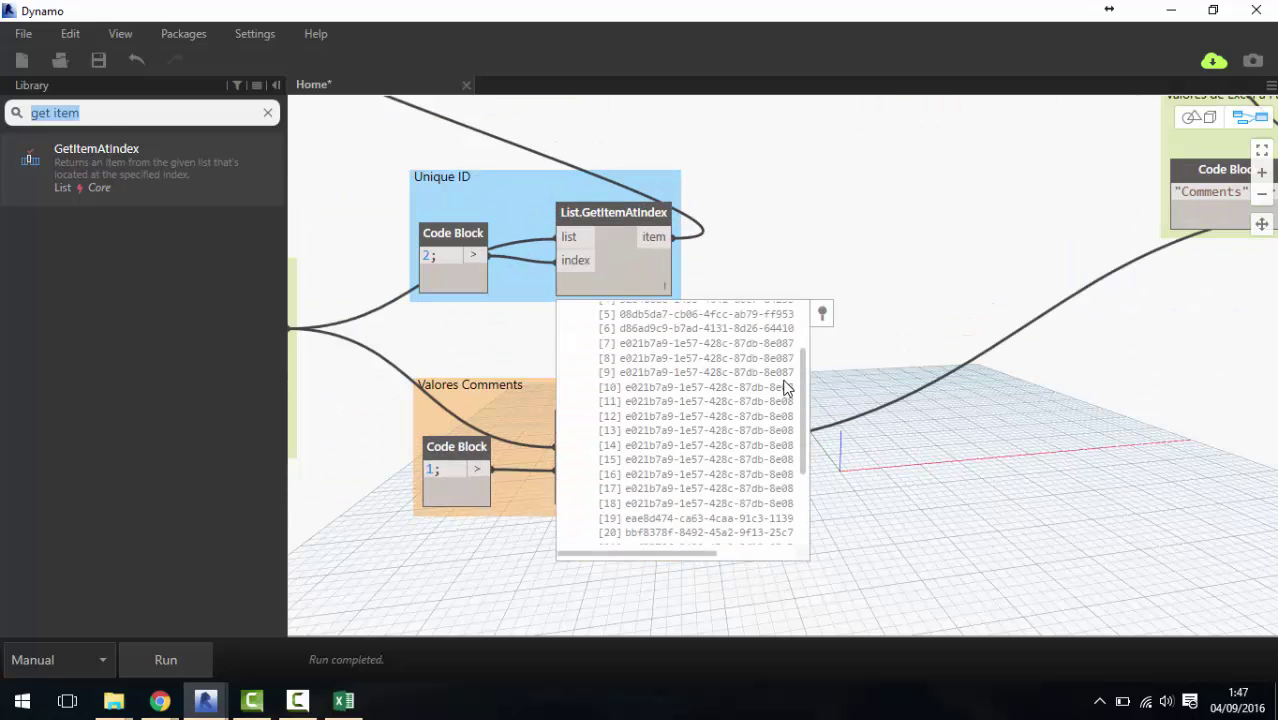
{"action": "scroll", "coordinate": [806, 412], "scroll_direction": "down", "scroll_amount": 1}
{"action": "scroll", "coordinate": [880, 205], "scroll_direction": "down", "scroll_amount": 1}
{"action": "middle_click_drag", "start_coordinate": [880, 205], "coordinate": [735, 484]}
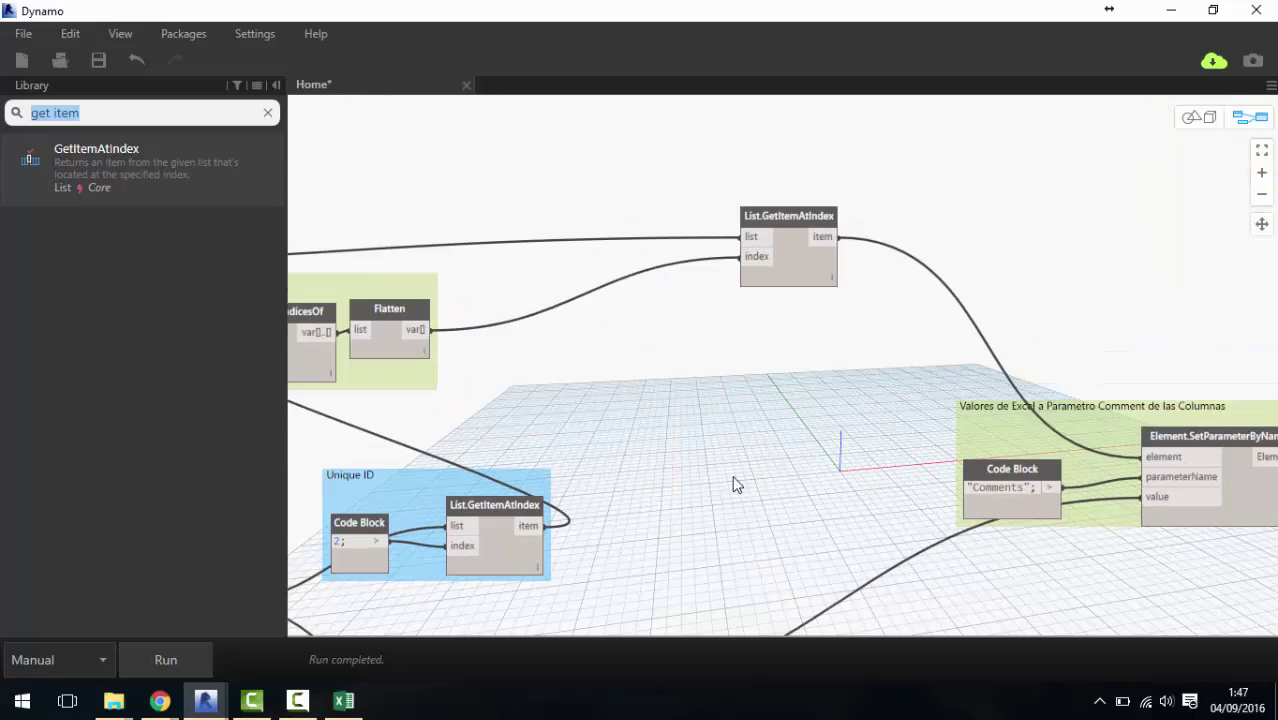
{"action": "mouse_move", "coordinate": [788, 280]}
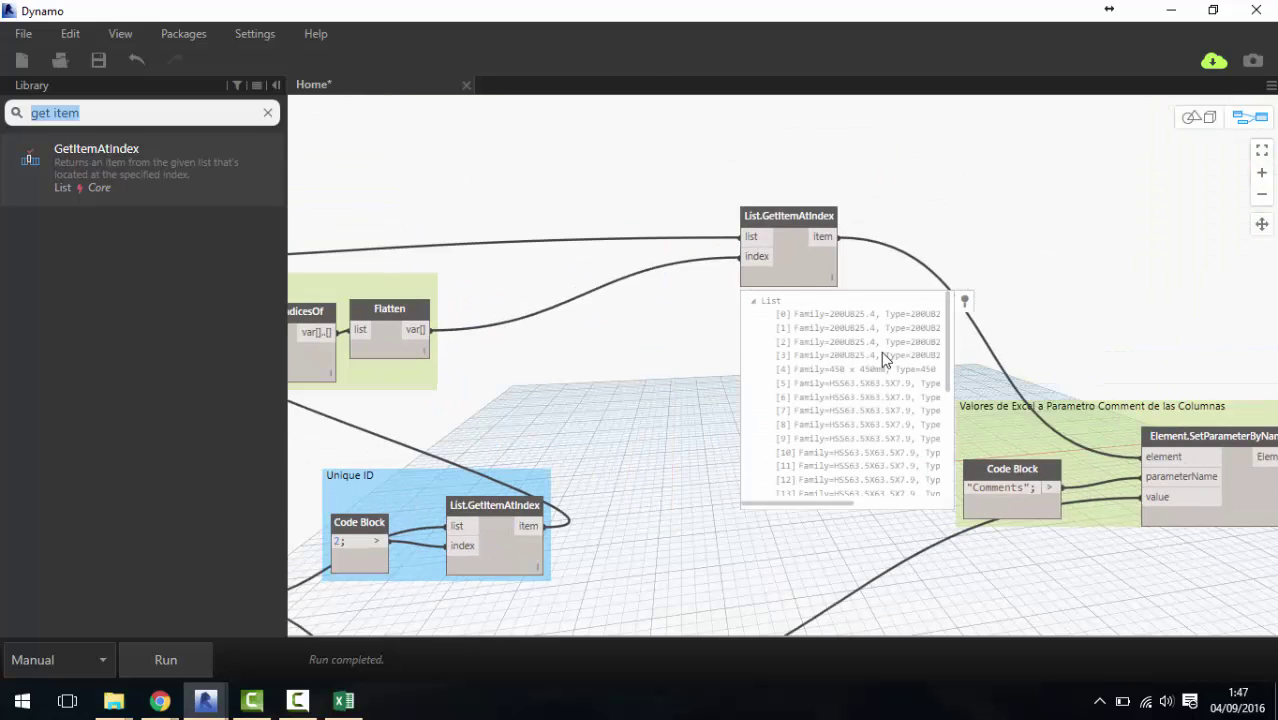
{"action": "left_click_drag", "start_coordinate": [950, 376], "coordinate": [948, 494]}
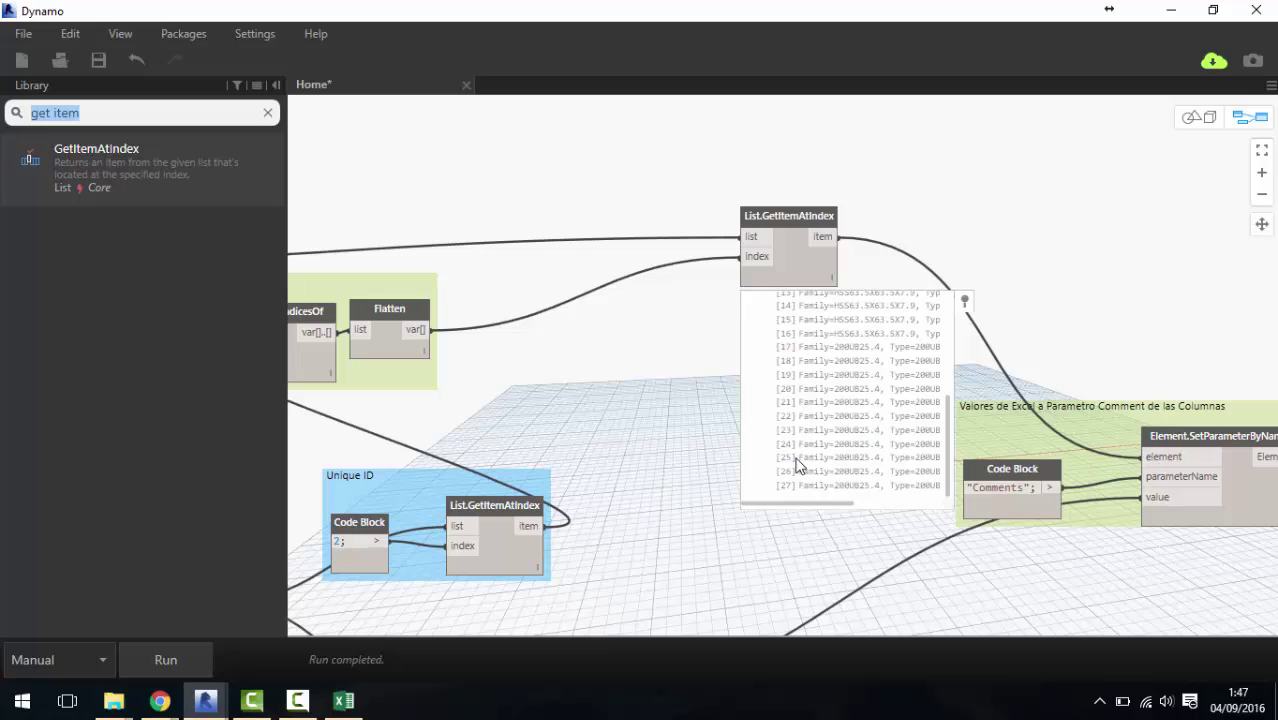
{"action": "middle_click_drag", "start_coordinate": [632, 421], "coordinate": [687, 385]}
{"action": "left_click_drag", "start_coordinate": [880, 250], "coordinate": [783, 228]}
{"action": "scroll", "coordinate": [770, 300], "scroll_direction": "down", "scroll_amount": 3}
{"action": "scroll", "coordinate": [752, 365], "scroll_direction": "up", "scroll_amount": 2}
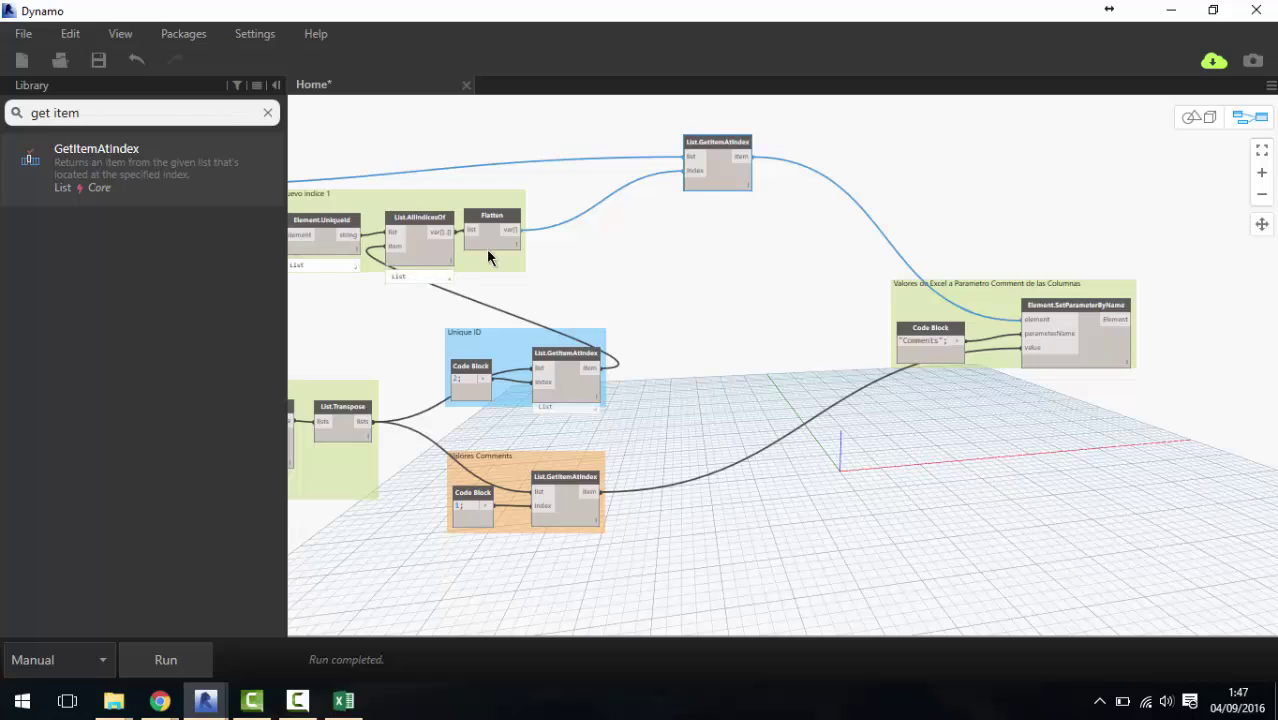
{"action": "middle_click_drag", "start_coordinate": [486, 249], "coordinate": [566, 264]}
{"action": "left_click", "coordinate": [436, 276]}
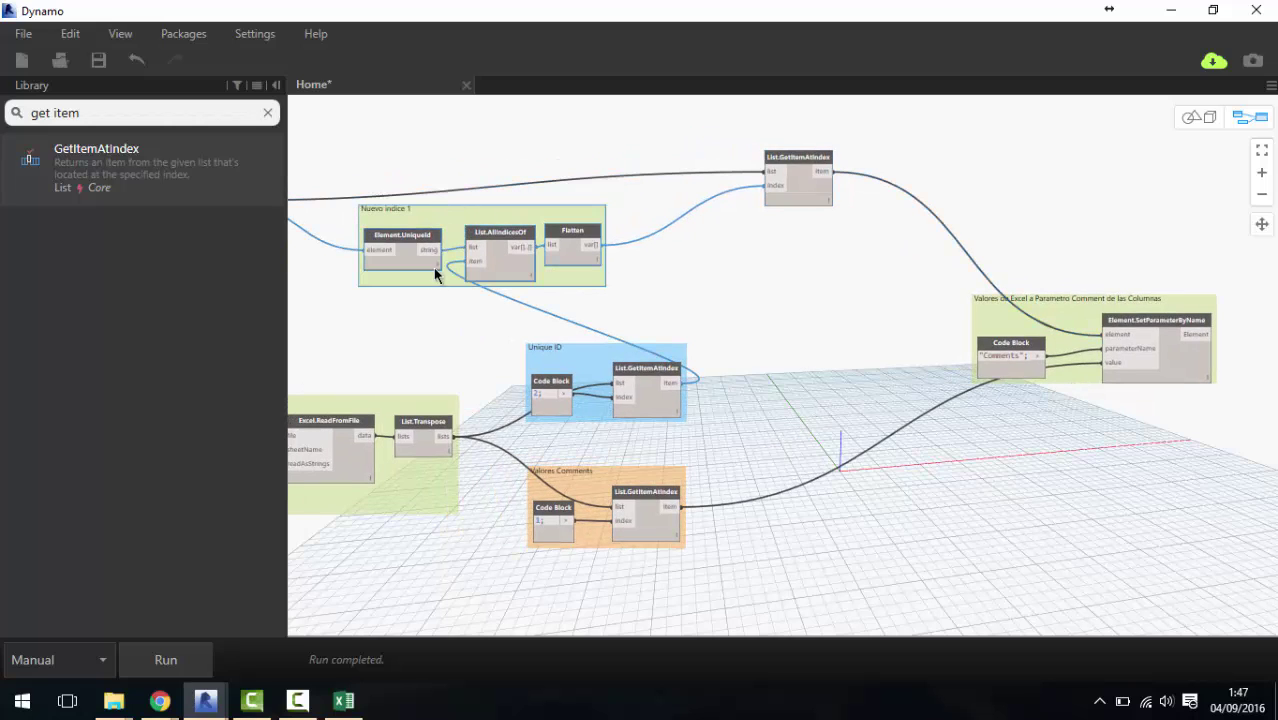
{"action": "left_click", "coordinate": [427, 325]}
Add a List.AllIndicesOf node and shift List.GetItemAtIndex left.
{"action": "left_click_drag", "start_coordinate": [138, 113], "coordinate": [2, 117]}
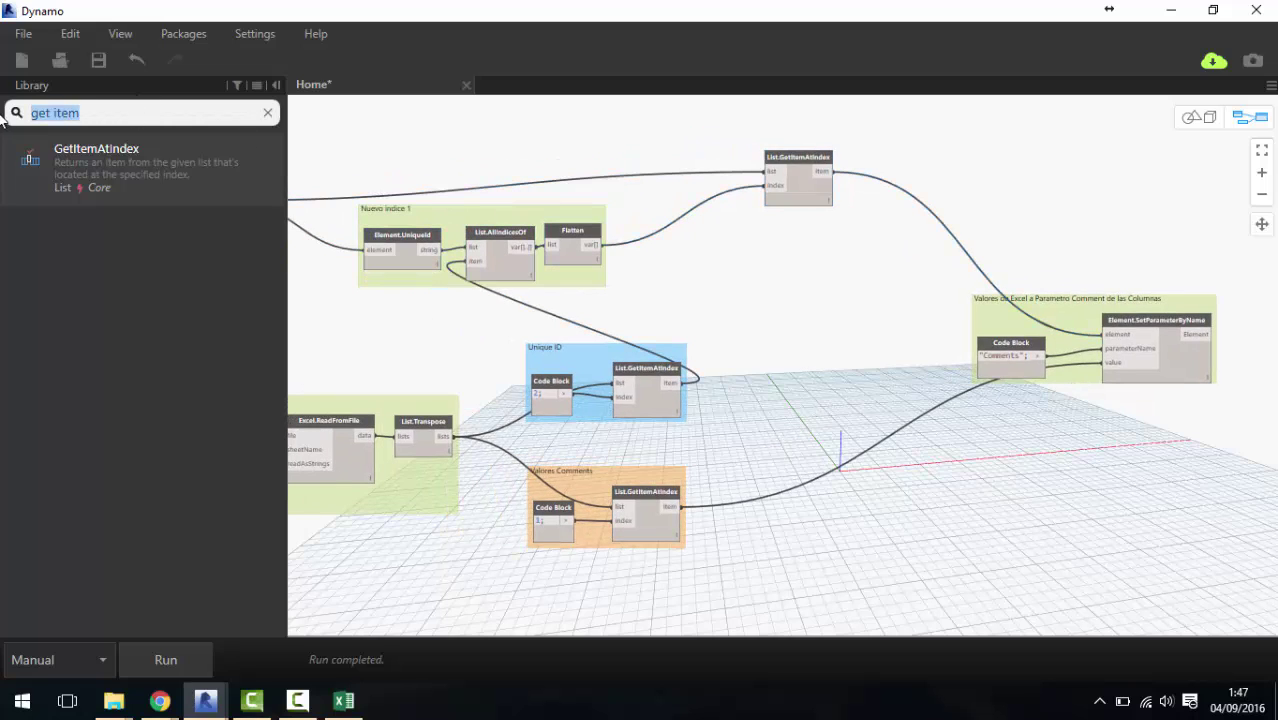
{"action": "type", "text": "list i"}
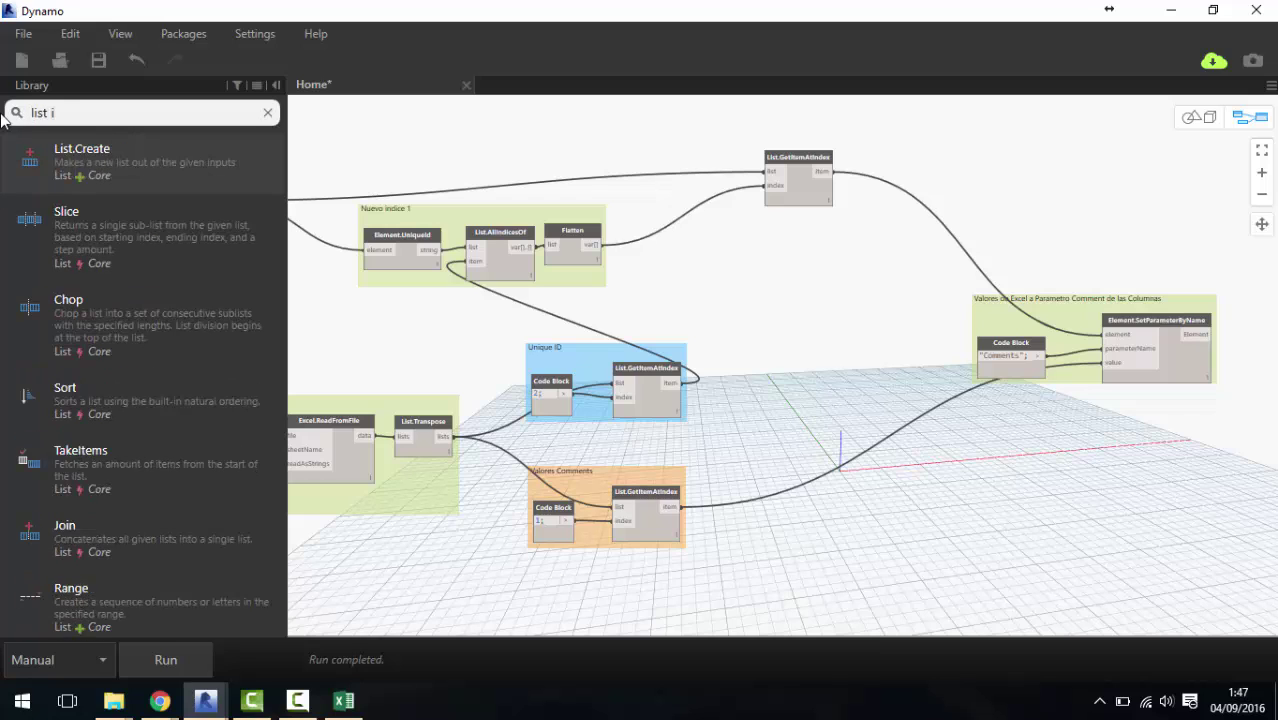
{"action": "type", "text": "ndi"}
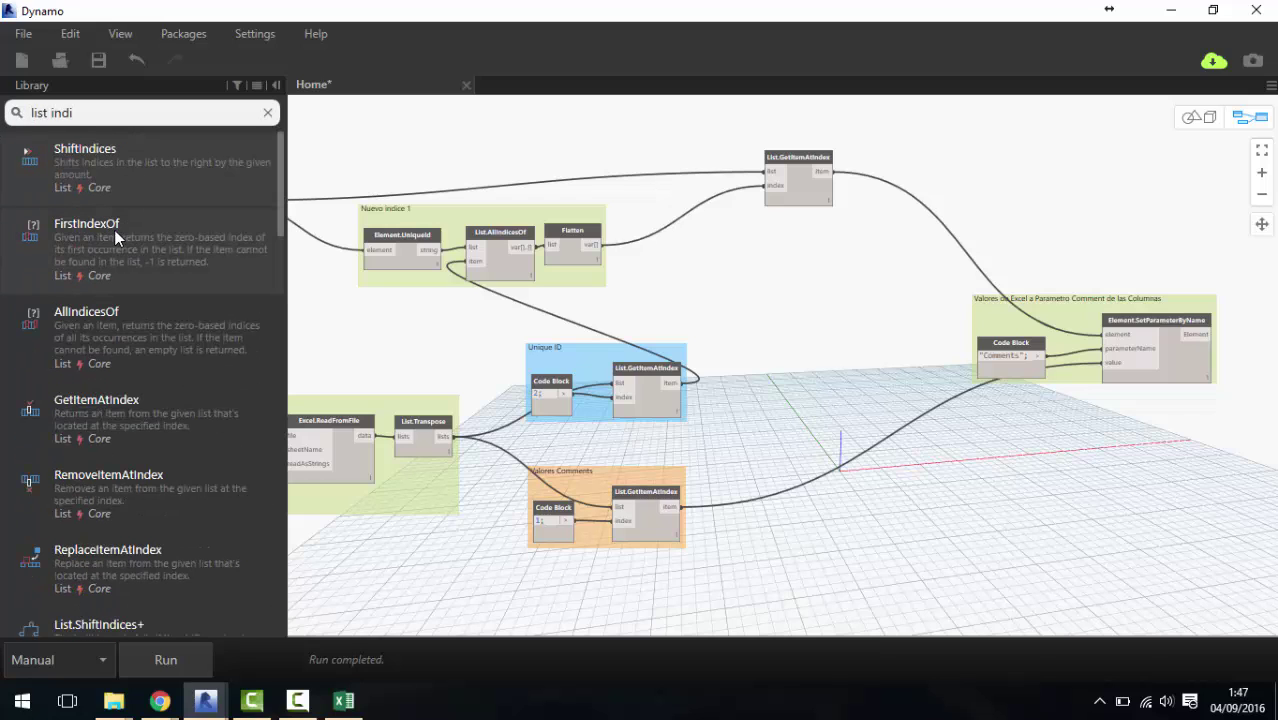
{"action": "left_click", "coordinate": [150, 319]}
{"action": "scroll", "coordinate": [870, 388], "scroll_direction": "up", "scroll_amount": 1}
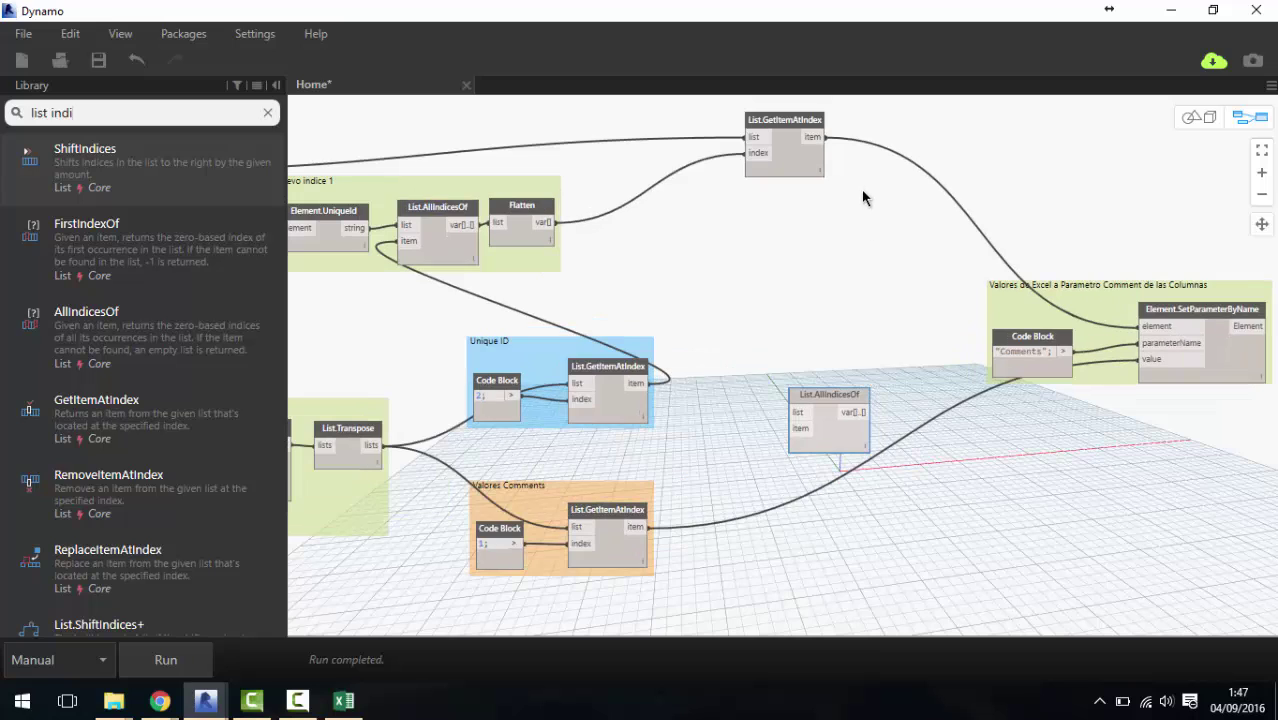
{"action": "left_click_drag", "start_coordinate": [789, 176], "coordinate": [697, 178]}
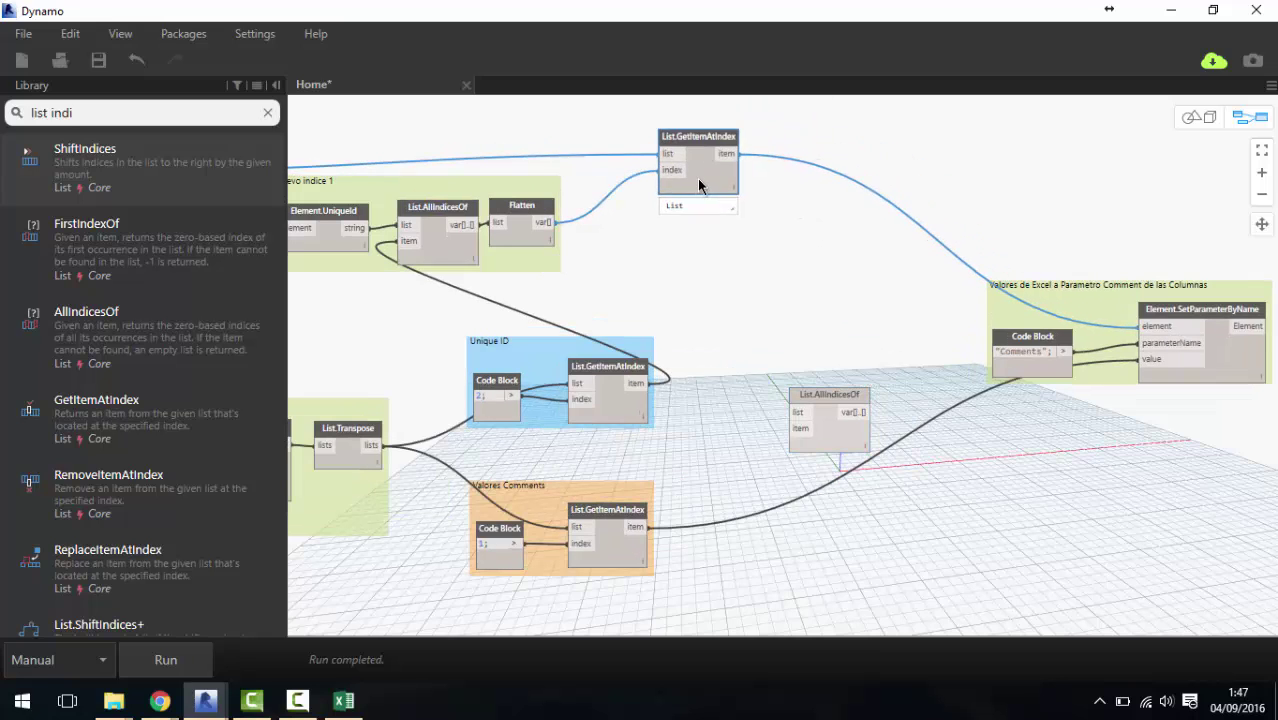
{"action": "scroll", "coordinate": [737, 306], "scroll_direction": "down", "scroll_amount": 2}
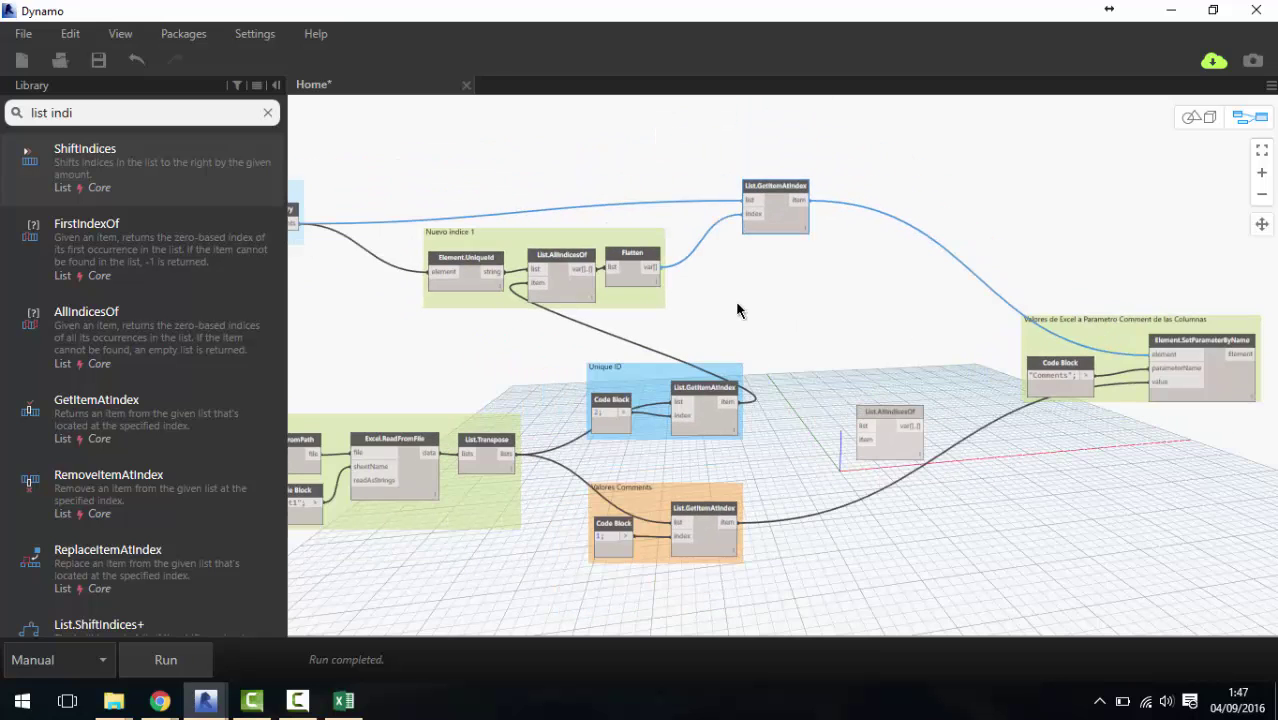
Duplicate Element.UniqueId beside List.GetItemAtIndex and feed it the GetItemAtIndex result.
{"action": "left_click", "coordinate": [482, 291]}
{"action": "key", "text": "ctrl+c"}
{"action": "key", "text": "ctrl+v"}
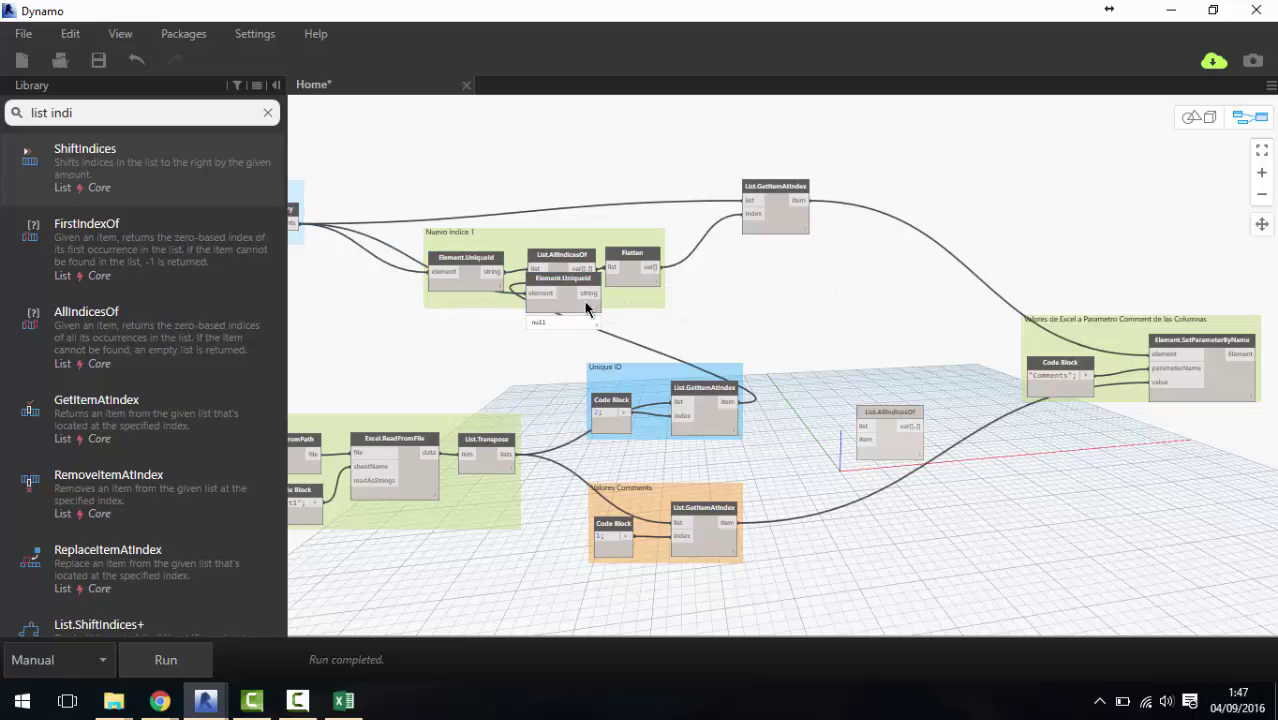
{"action": "left_click_drag", "start_coordinate": [560, 307], "coordinate": [858, 253]}
{"action": "scroll", "coordinate": [860, 245], "scroll_direction": "up", "scroll_amount": 1}
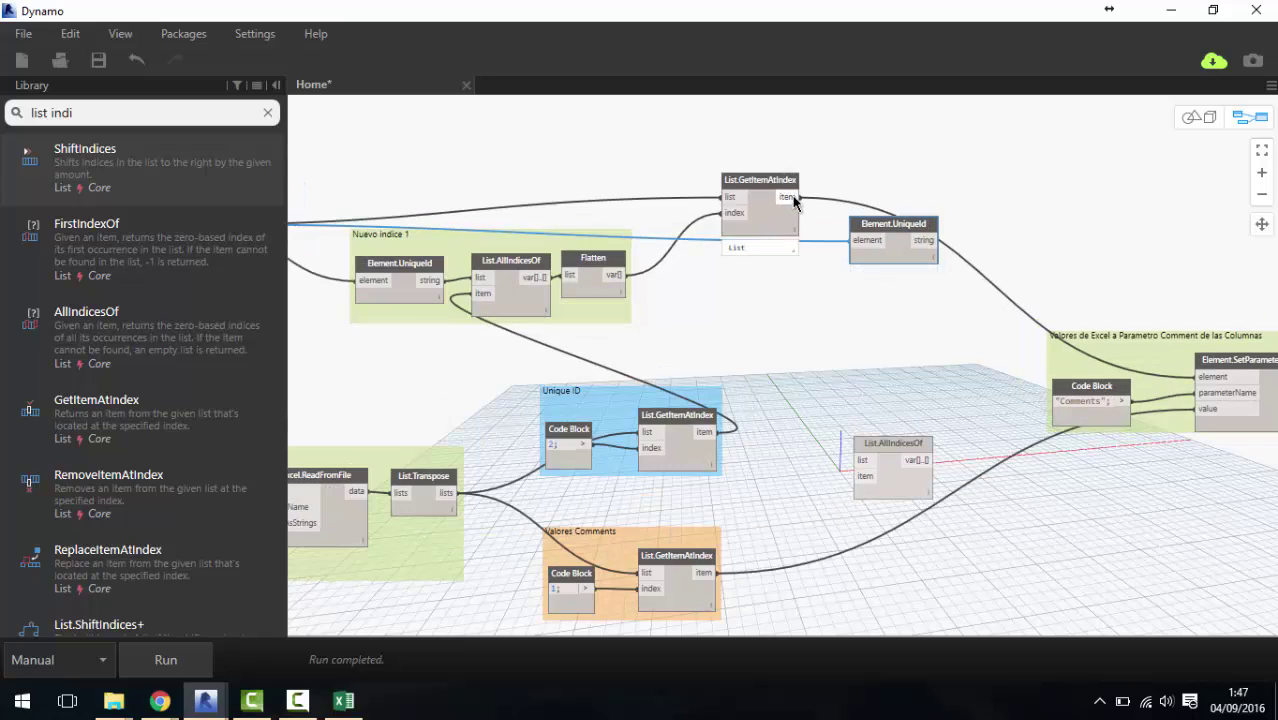
{"action": "mouse_move", "coordinate": [790, 197]}
{"action": "left_mouse_down"}
{"action": "mouse_move", "coordinate": [853, 240]}
{"action": "mouse_move", "coordinate": [895, 226]}
{"action": "mouse_move", "coordinate": [890, 244]}
{"action": "left_mouse_up"}
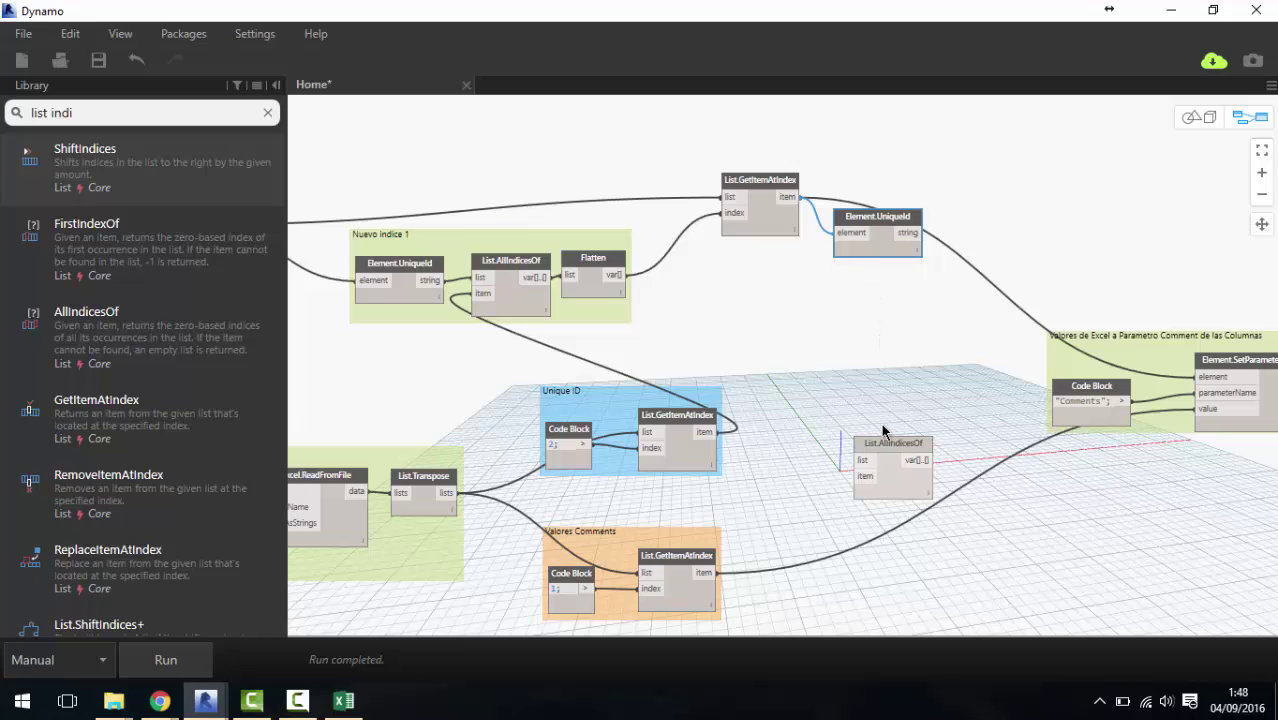
Wire the new UniqueIds as List.AllIndicesOf's list and the Excel Unique IDs as its item.
{"action": "scroll", "coordinate": [883, 430], "scroll_direction": "up", "scroll_amount": 1}
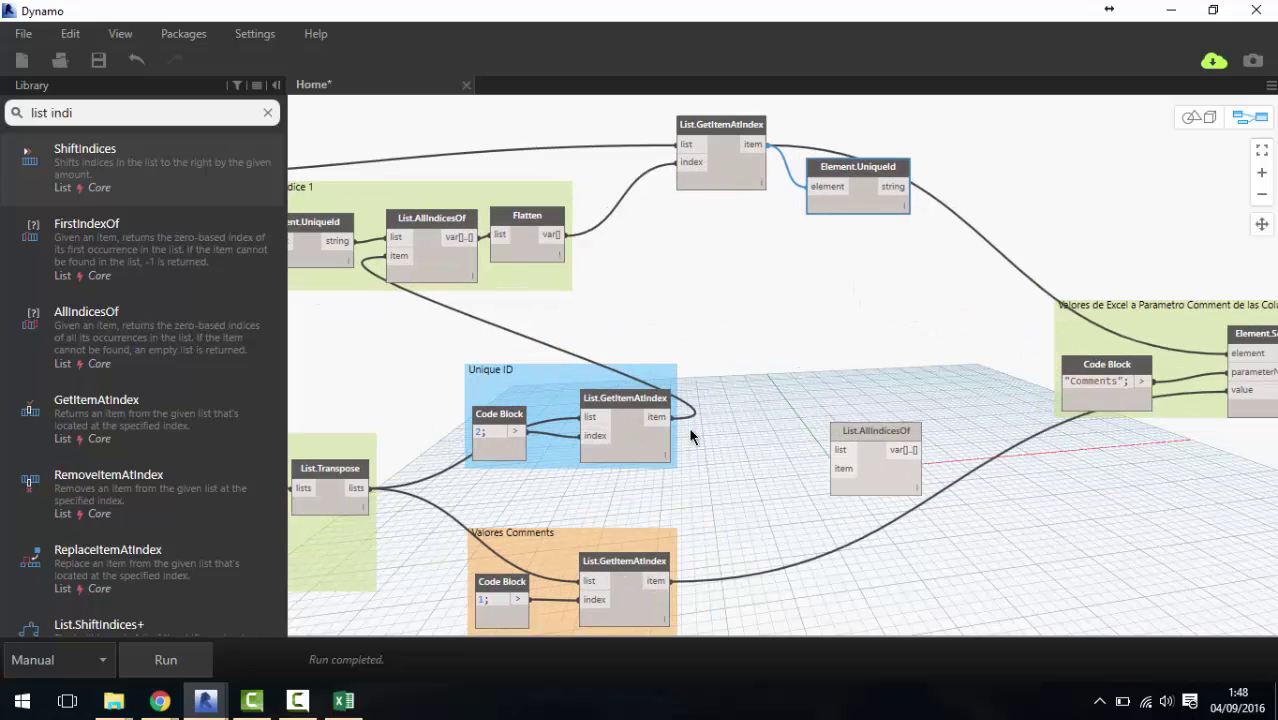
{"action": "left_click", "coordinate": [890, 468]}
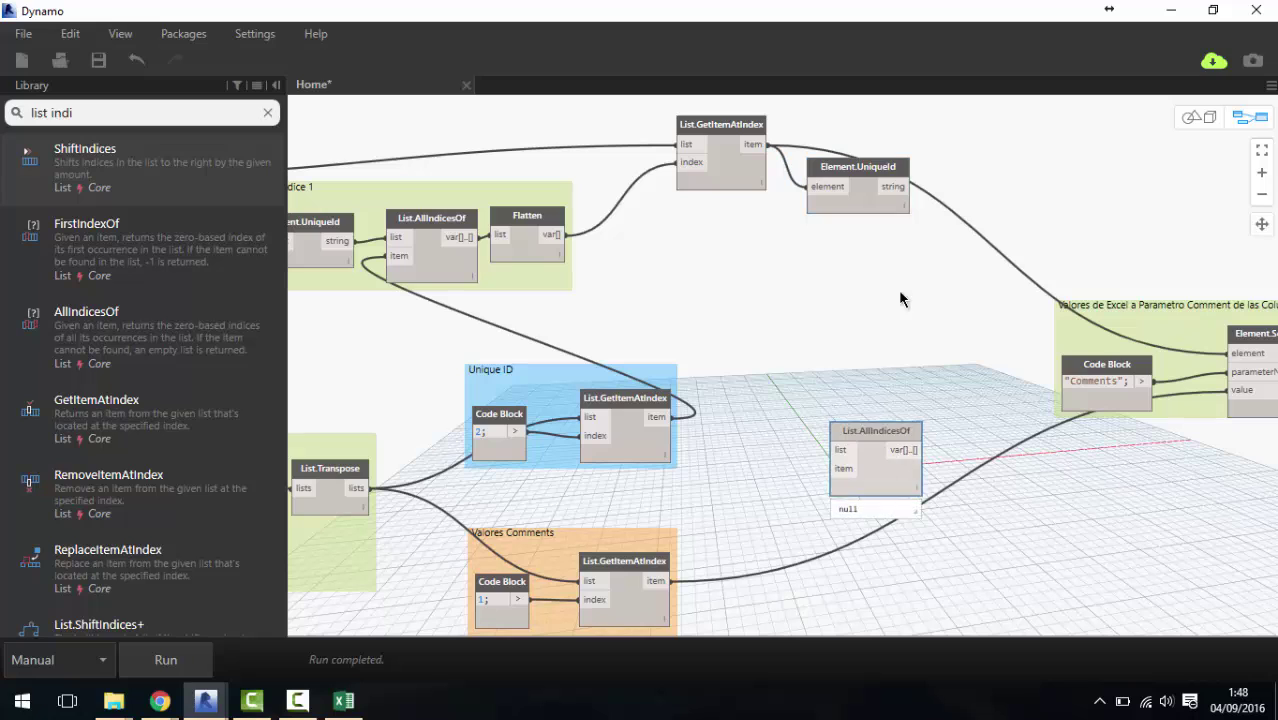
{"action": "left_click_drag", "start_coordinate": [876, 432], "coordinate": [893, 266]}
{"action": "mouse_move", "coordinate": [912, 186]}
{"action": "left_mouse_down"}
{"action": "mouse_move", "coordinate": [849, 283]}
{"action": "mouse_move", "coordinate": [922, 301]}
{"action": "left_mouse_up"}
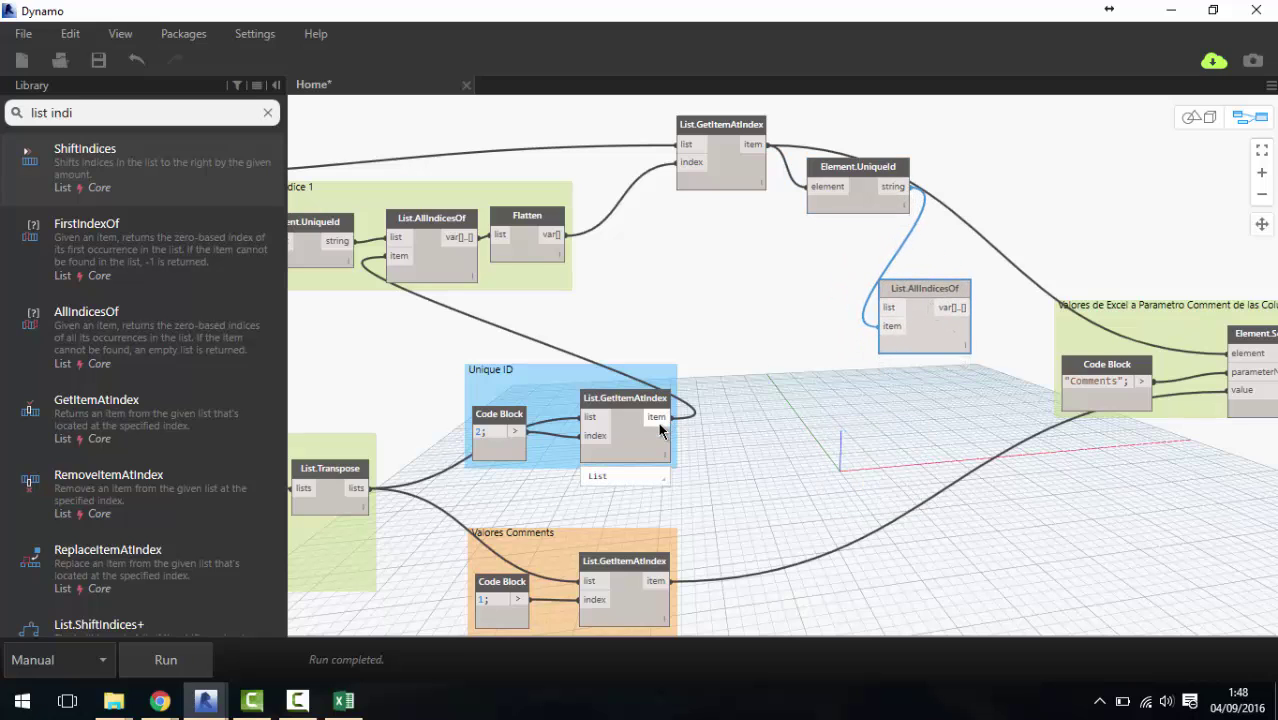
{"action": "left_click_drag", "start_coordinate": [672, 418], "coordinate": [810, 345]}
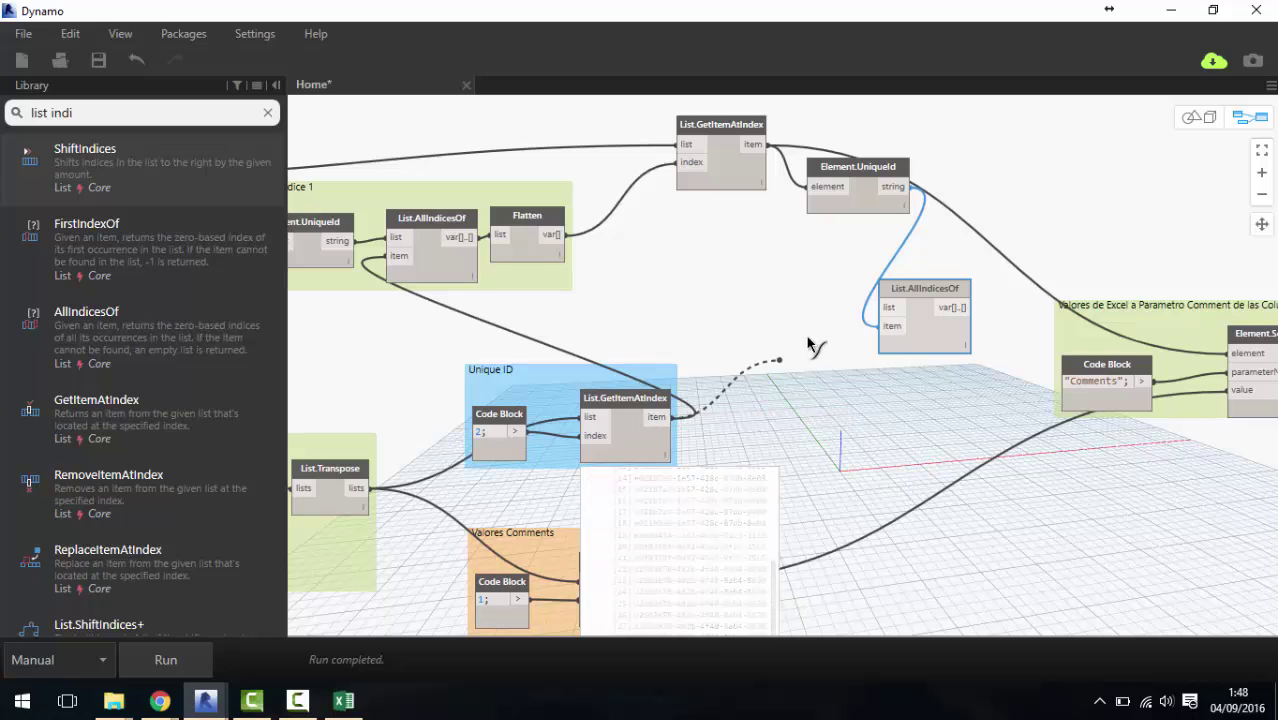
{"action": "left_click", "coordinate": [887, 326]}
{"action": "left_click_drag", "start_coordinate": [925, 348], "coordinate": [798, 368]}
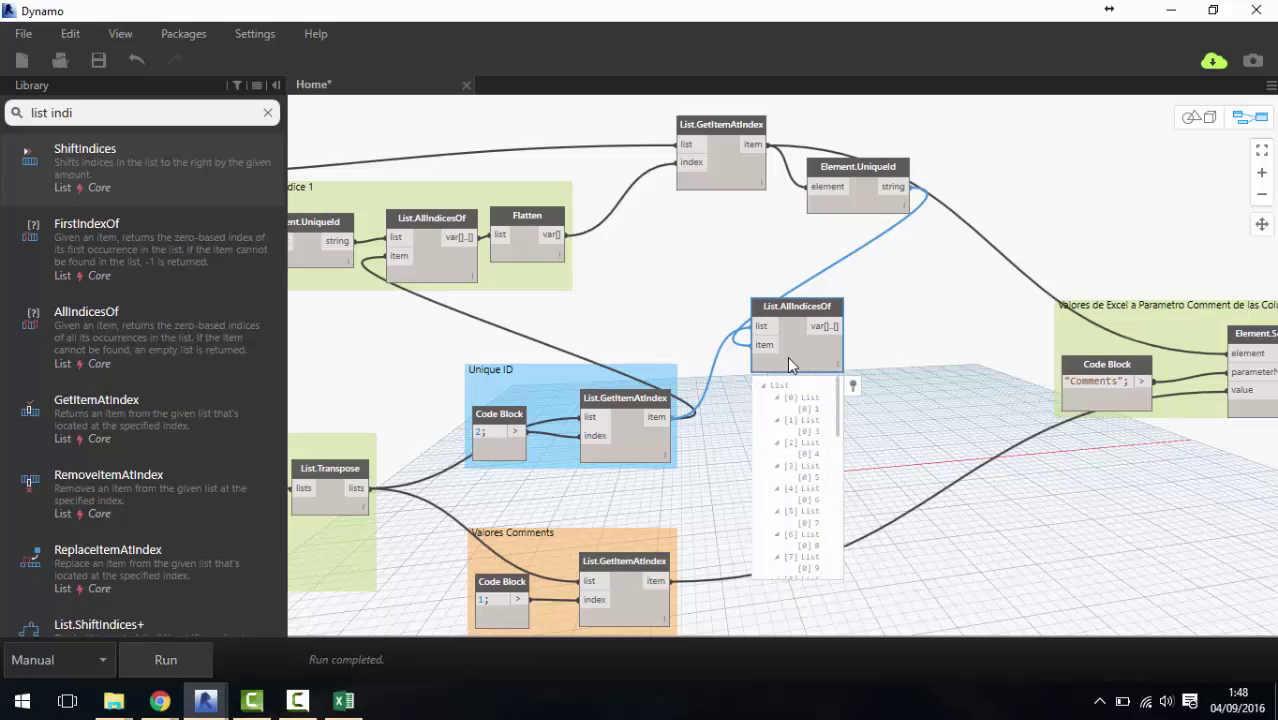
Duplicate Flatten and feed it the List.AllIndicesOf output.
{"action": "left_click", "coordinate": [547, 250]}
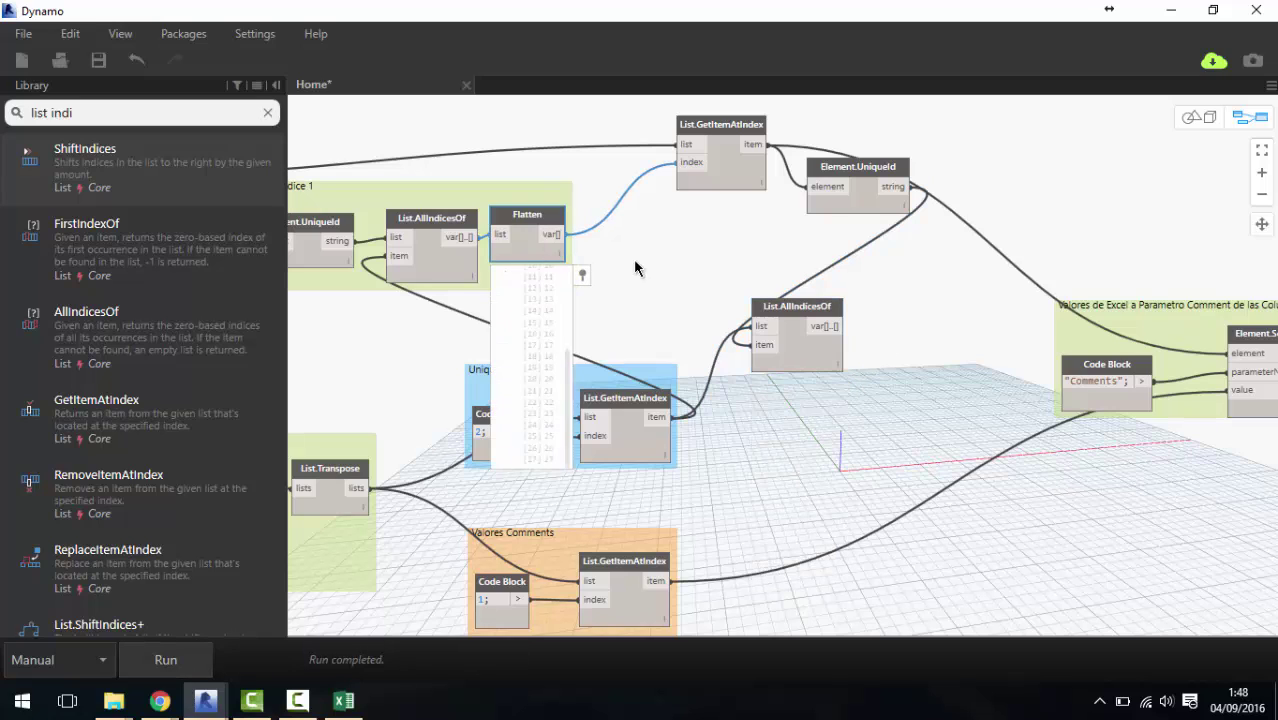
{"action": "key", "text": "ctrl+c"}
{"action": "key", "text": "ctrl+v"}
{"action": "mouse_move", "coordinate": [594, 304]}
{"action": "left_mouse_down"}
{"action": "mouse_move", "coordinate": [888, 328]}
{"action": "mouse_move", "coordinate": [894, 355]}
{"action": "mouse_move", "coordinate": [949, 354]}
{"action": "left_mouse_up"}
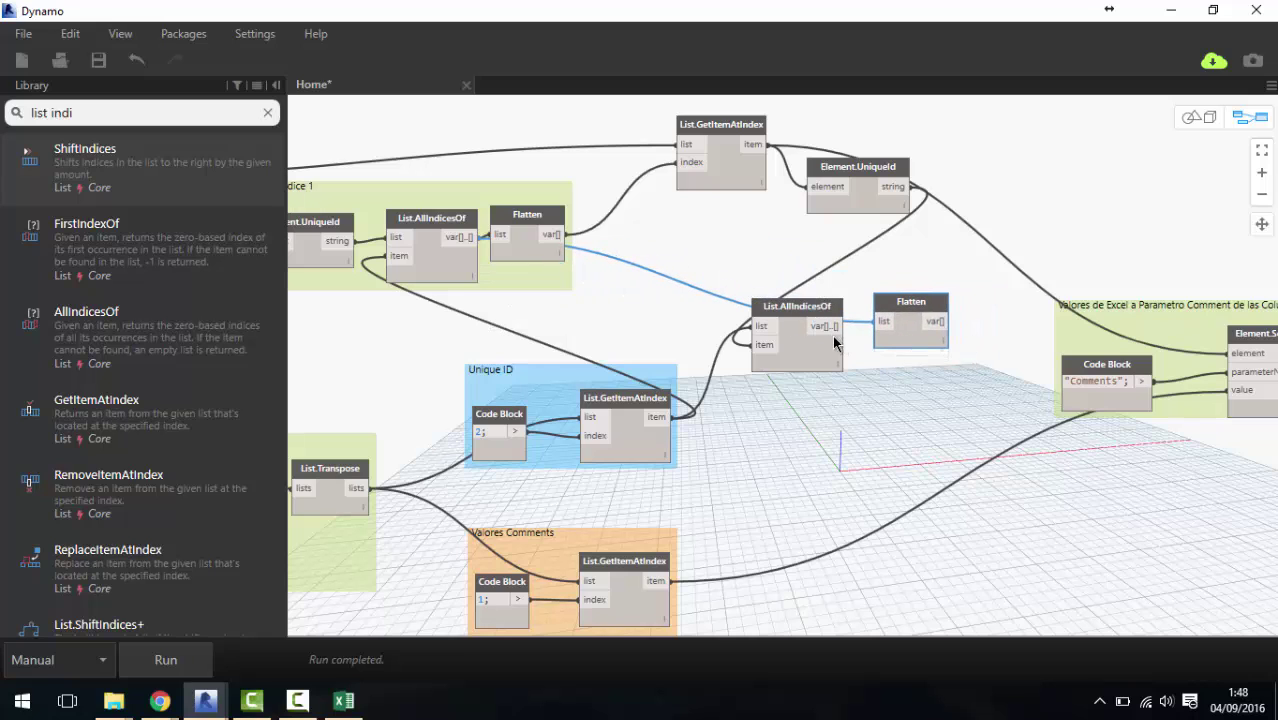
{"action": "left_click_drag", "start_coordinate": [838, 326], "coordinate": [884, 321]}
Pan back across the graph and select the top List.GetItemAtIndex node.
{"action": "middle_click_drag", "start_coordinate": [873, 405], "coordinate": [686, 387]}
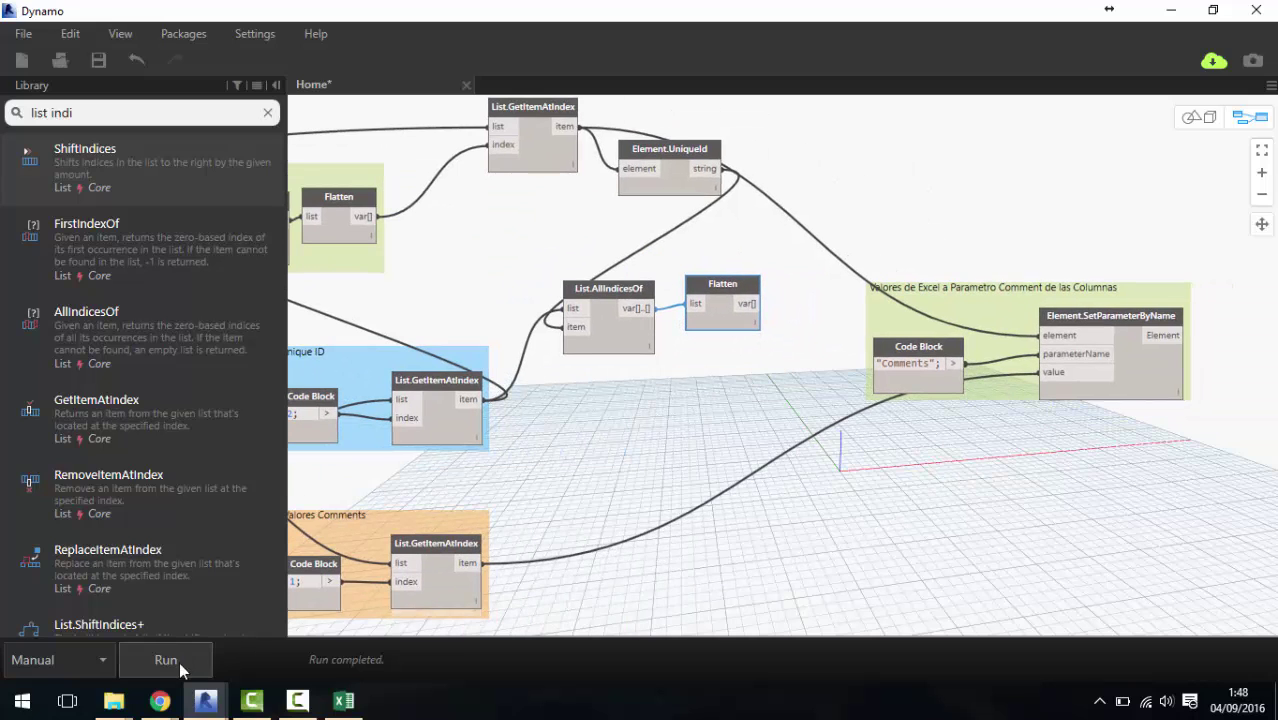
{"action": "mouse_move", "coordinate": [911, 320]}
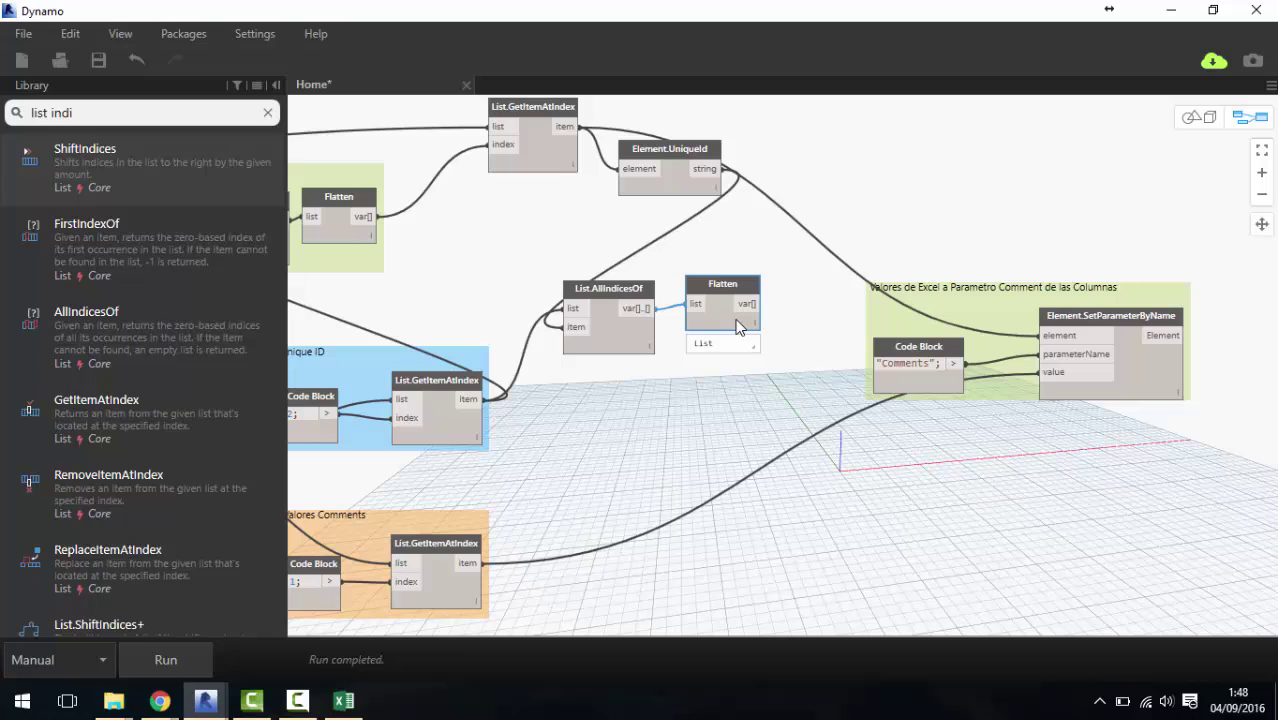
{"action": "mouse_move", "coordinate": [723, 320]}
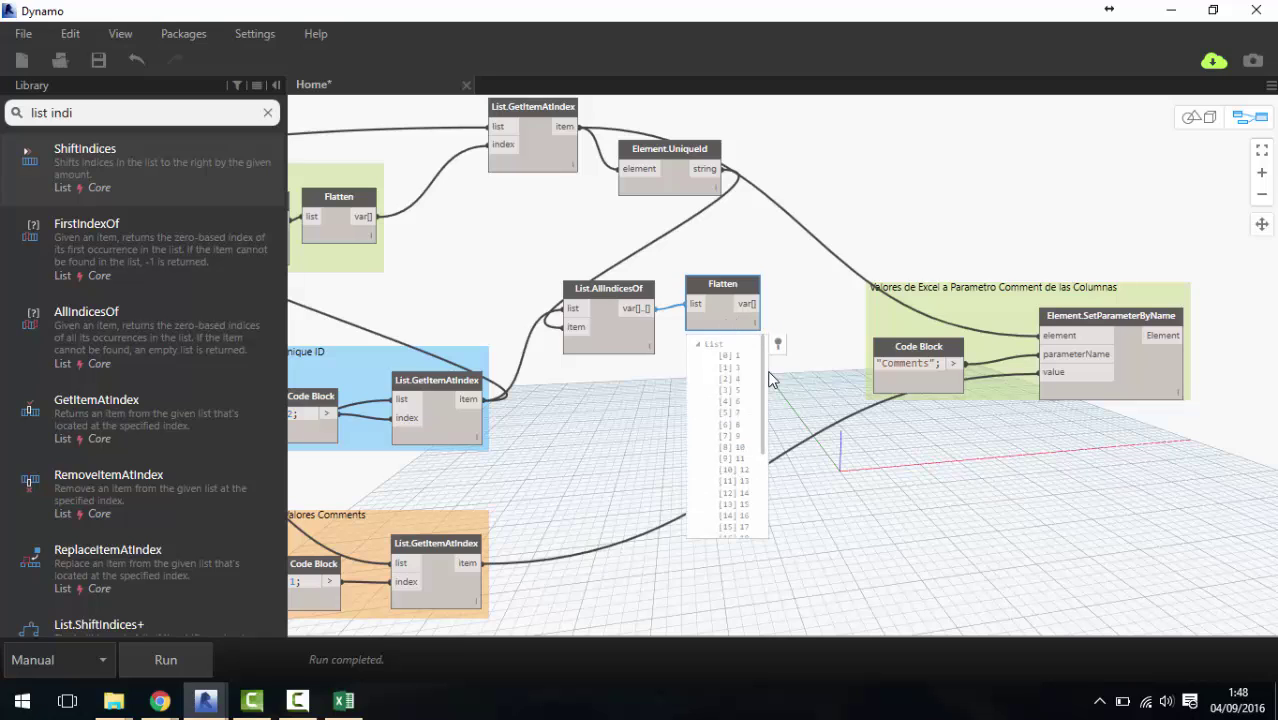
{"action": "scroll", "coordinate": [760, 440], "scroll_direction": "down", "scroll_amount": 2}
{"action": "scroll", "coordinate": [757, 483], "scroll_direction": "down", "scroll_amount": 2}
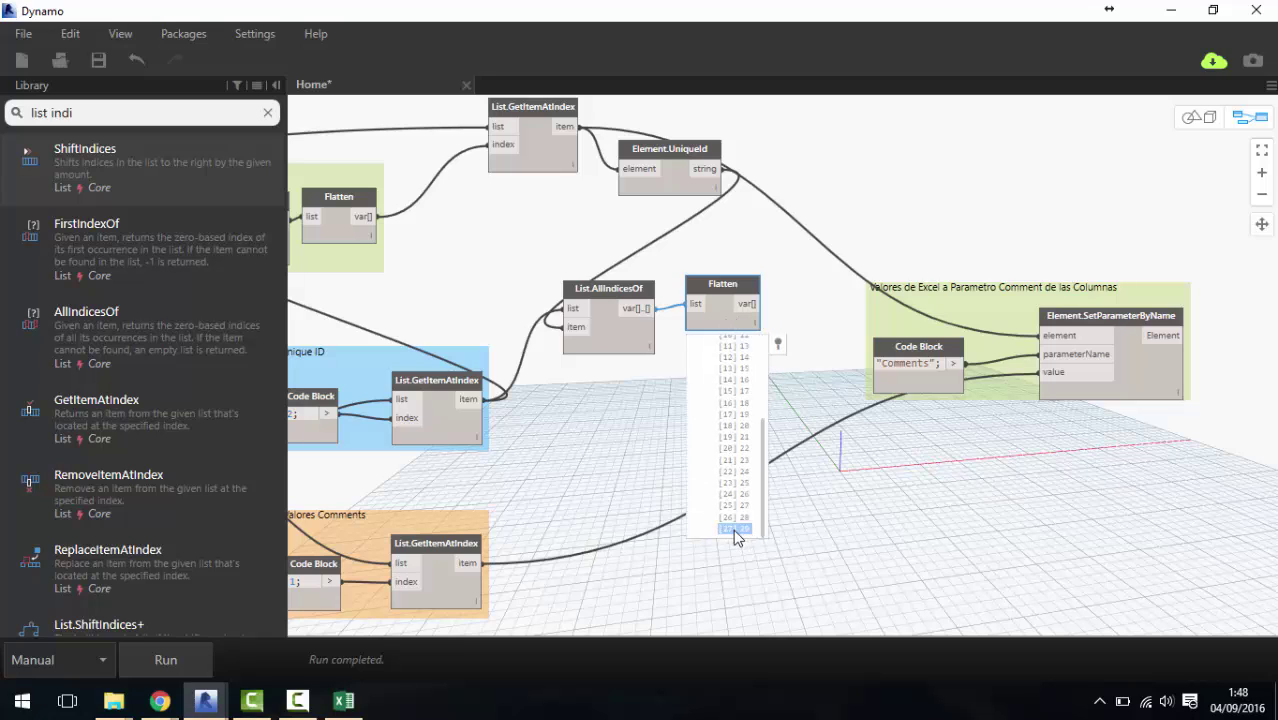
{"action": "middle_click_drag", "start_coordinate": [582, 457], "coordinate": [620, 413]}
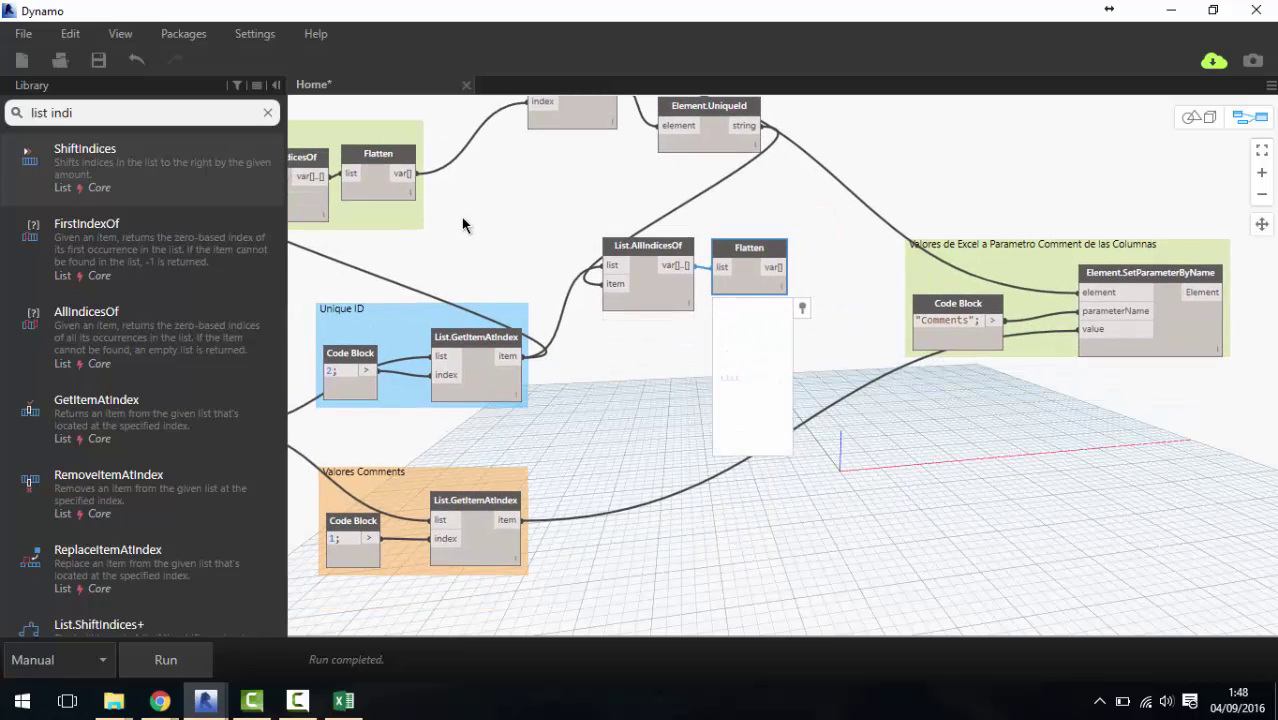
{"action": "scroll", "coordinate": [525, 254], "scroll_direction": "down", "scroll_amount": 2}
{"action": "scroll", "coordinate": [527, 257], "scroll_direction": "down", "scroll_amount": 1}
{"action": "left_click", "coordinate": [631, 184]}
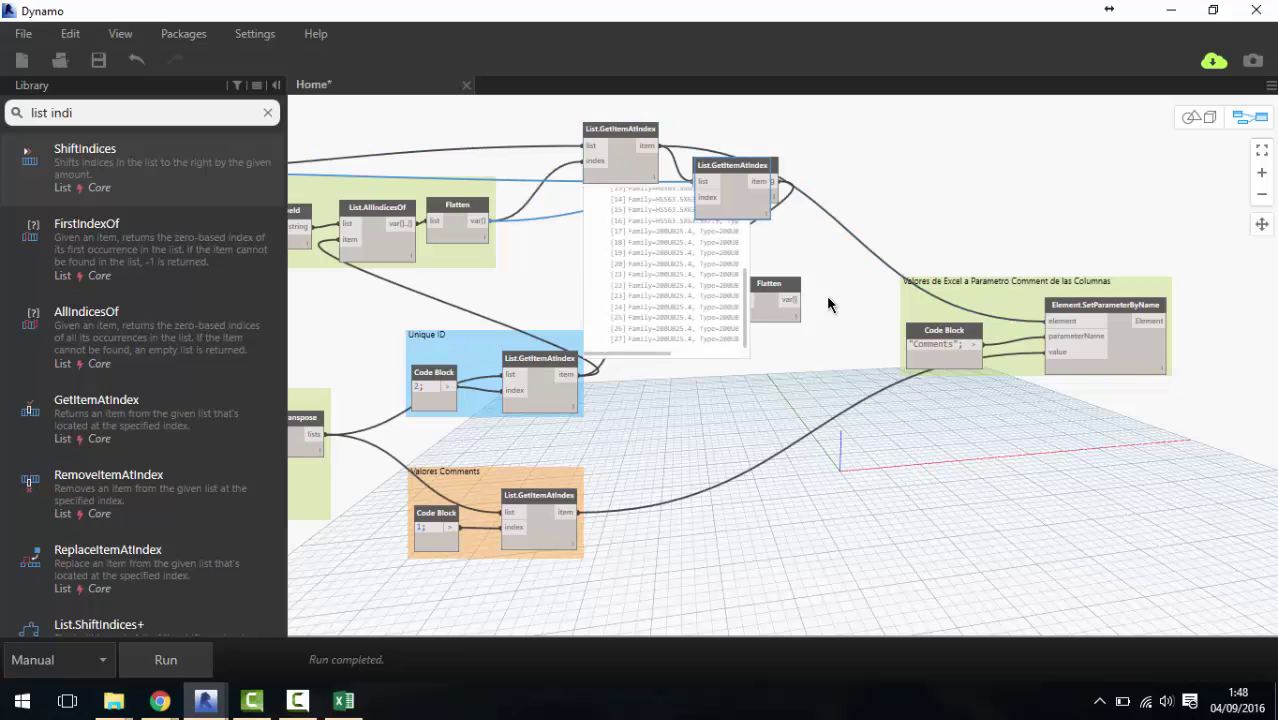
Paste a new List.GetItemAtIndex node and feed the flattened indices into its list input.
{"action": "key", "text": "ctrl+v"}
{"action": "left_click_drag", "start_coordinate": [813, 441], "coordinate": [846, 474]}
{"action": "key", "text": "ctrl+z"}
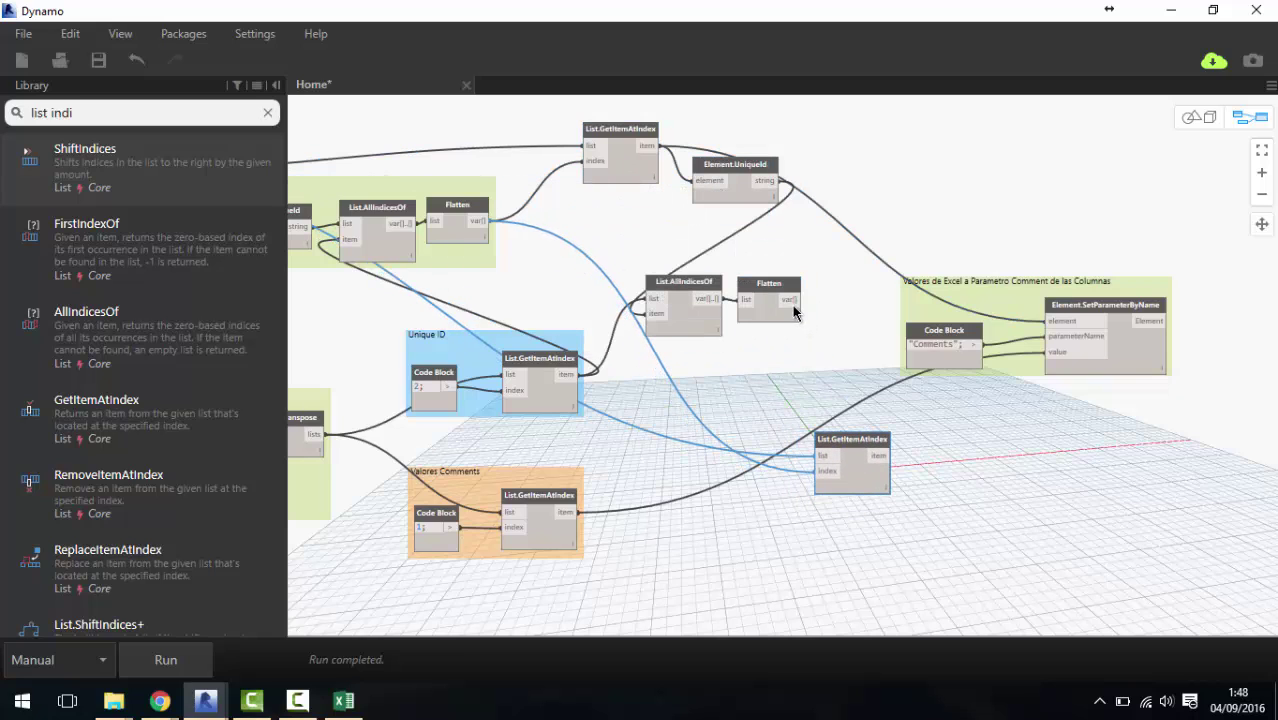
{"action": "left_click_drag", "start_coordinate": [790, 299], "coordinate": [821, 455]}
{"action": "left_click", "coordinate": [673, 383]}
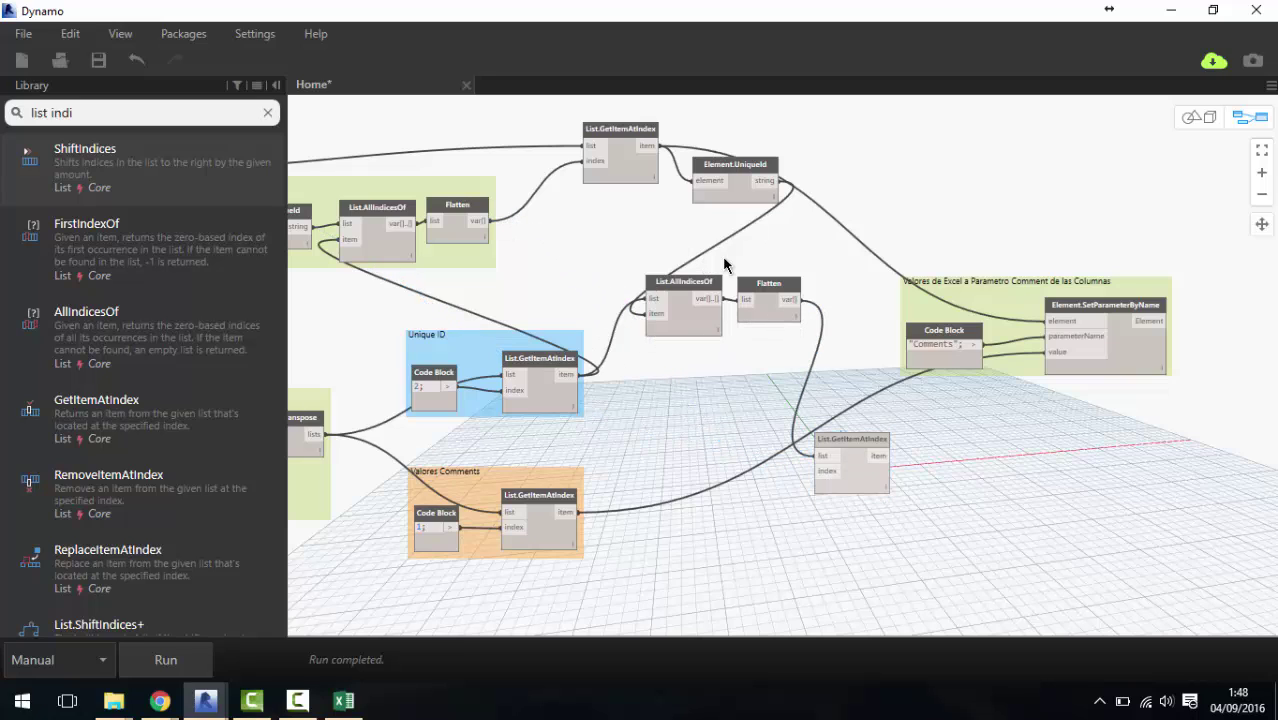
Group the top GetItemAtIndex and UniqueId nodes, colour the group pink and title it 'Elementos finales'.
{"action": "left_click_drag", "start_coordinate": [790, 245], "coordinate": [630, 140]}
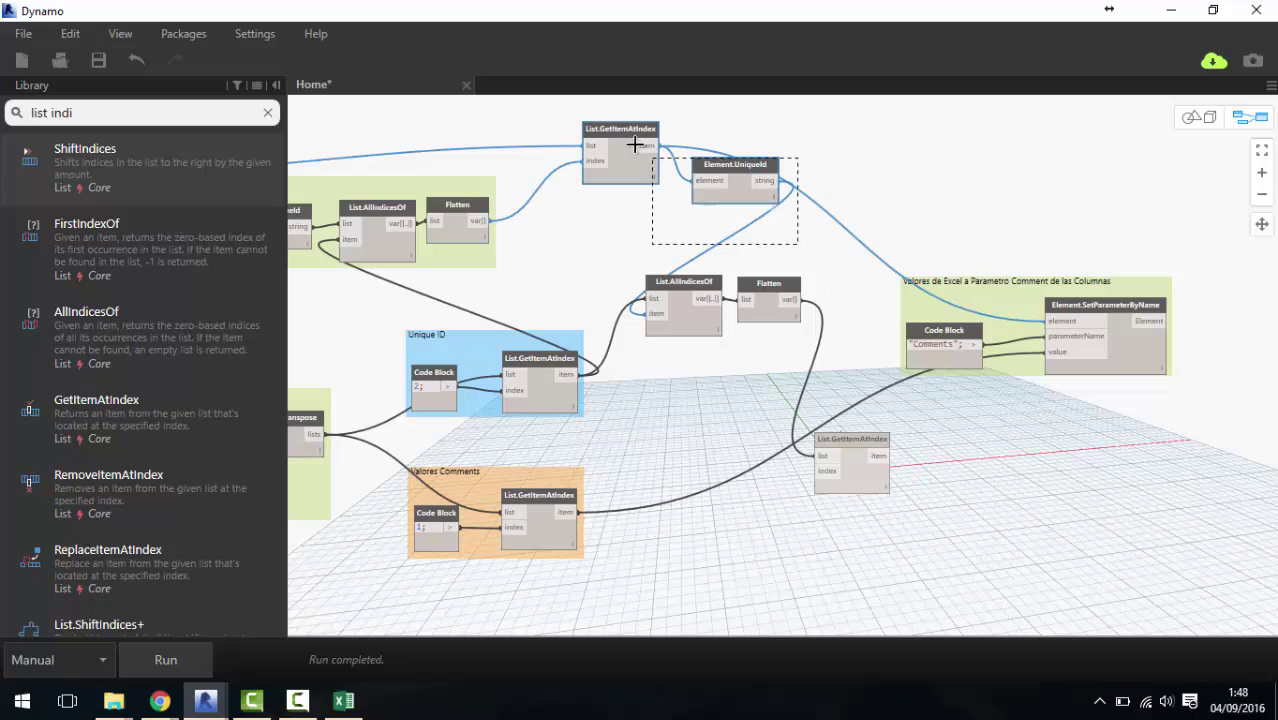
{"action": "key", "text": "ctrl+g"}
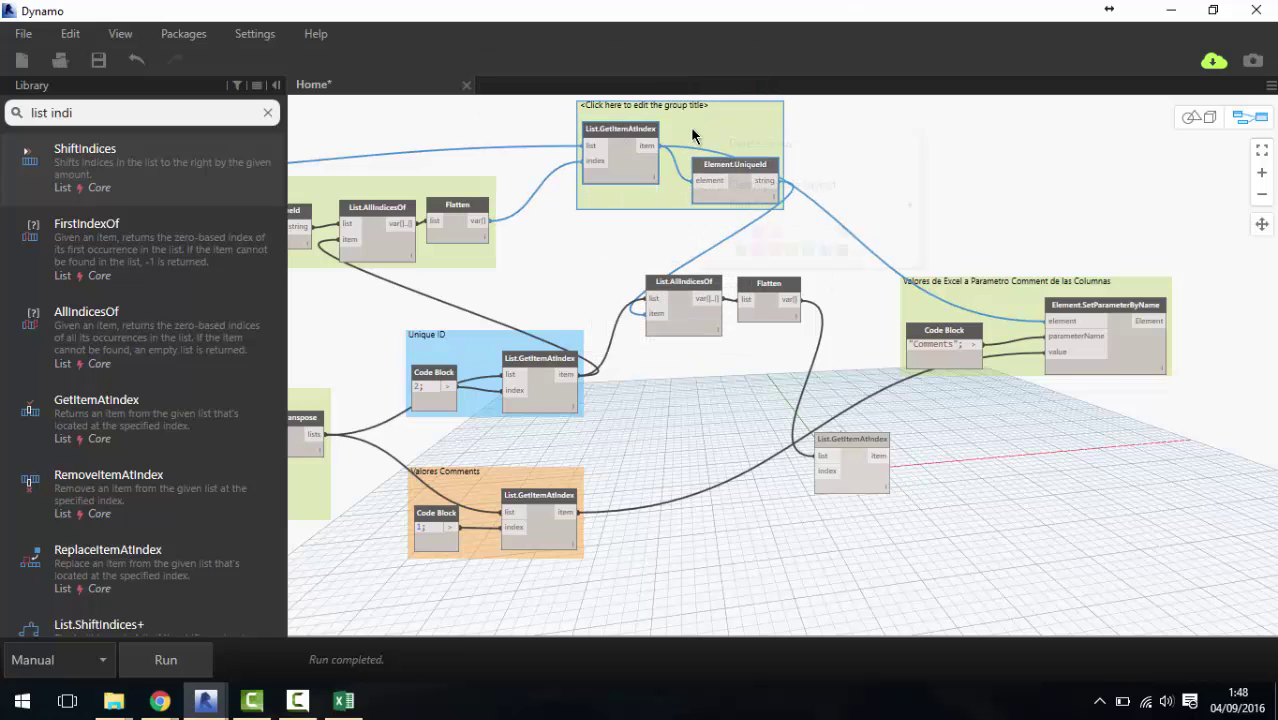
{"action": "right_click", "coordinate": [690, 128]}
{"action": "left_click", "coordinate": [757, 250]}
{"action": "double_click", "coordinate": [682, 106]}
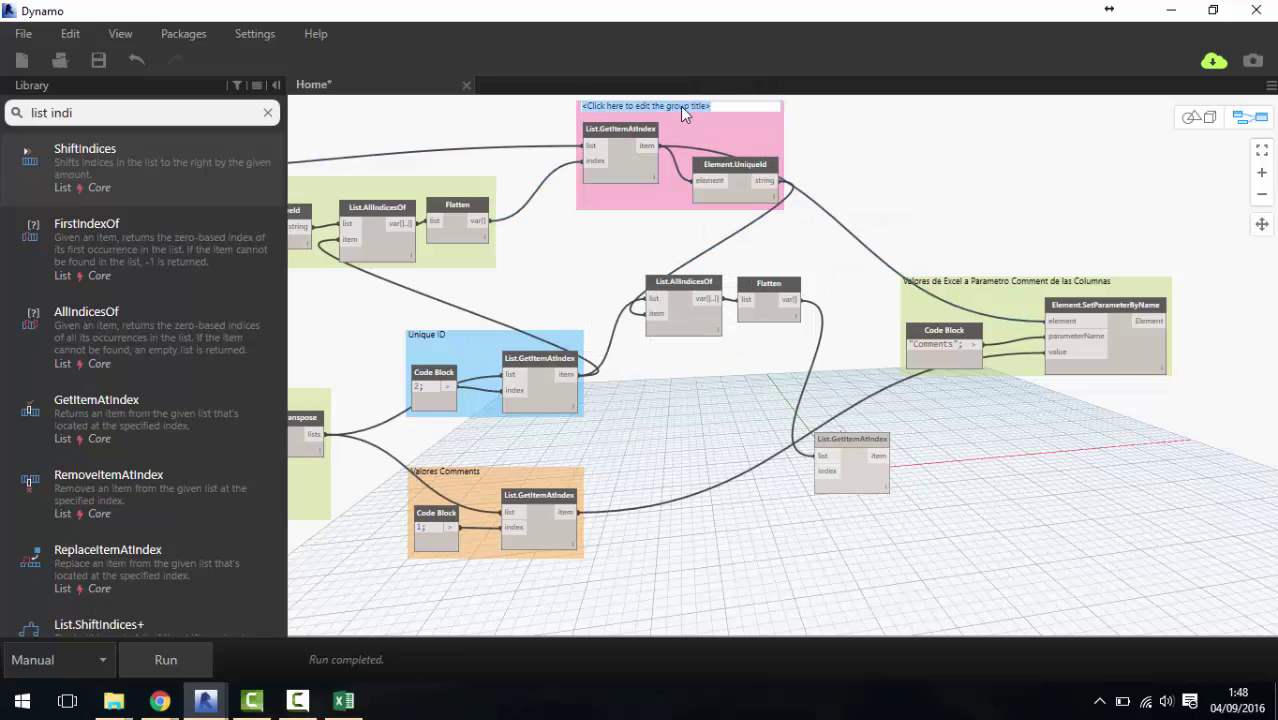
{"action": "type", "text": "Elemen"}
{"action": "type", "text": "tos finales"}
{"action": "left_click", "coordinate": [983, 205]}
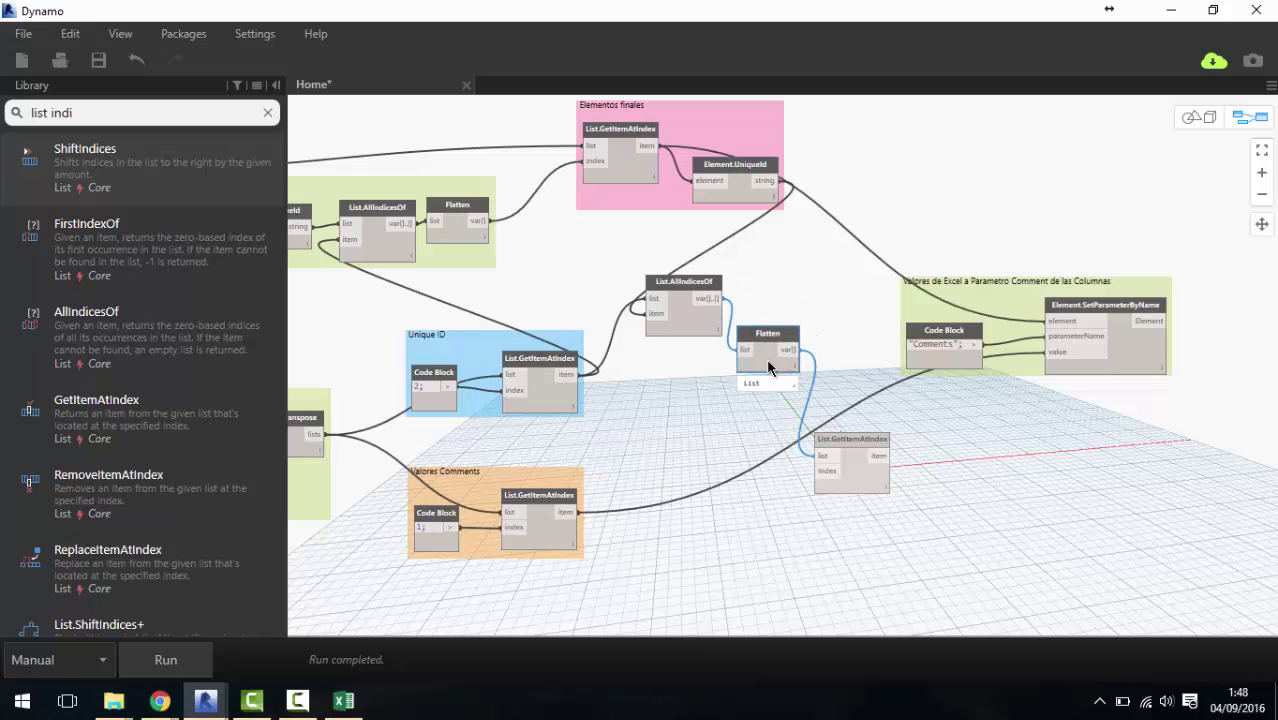
Rearrange List.AllIndicesOf, Flatten and the Valores Comments lookup node on the canvas.
{"action": "left_click_drag", "start_coordinate": [766, 300], "coordinate": [770, 355]}
{"action": "left_click_drag", "start_coordinate": [685, 266], "coordinate": [680, 268]}
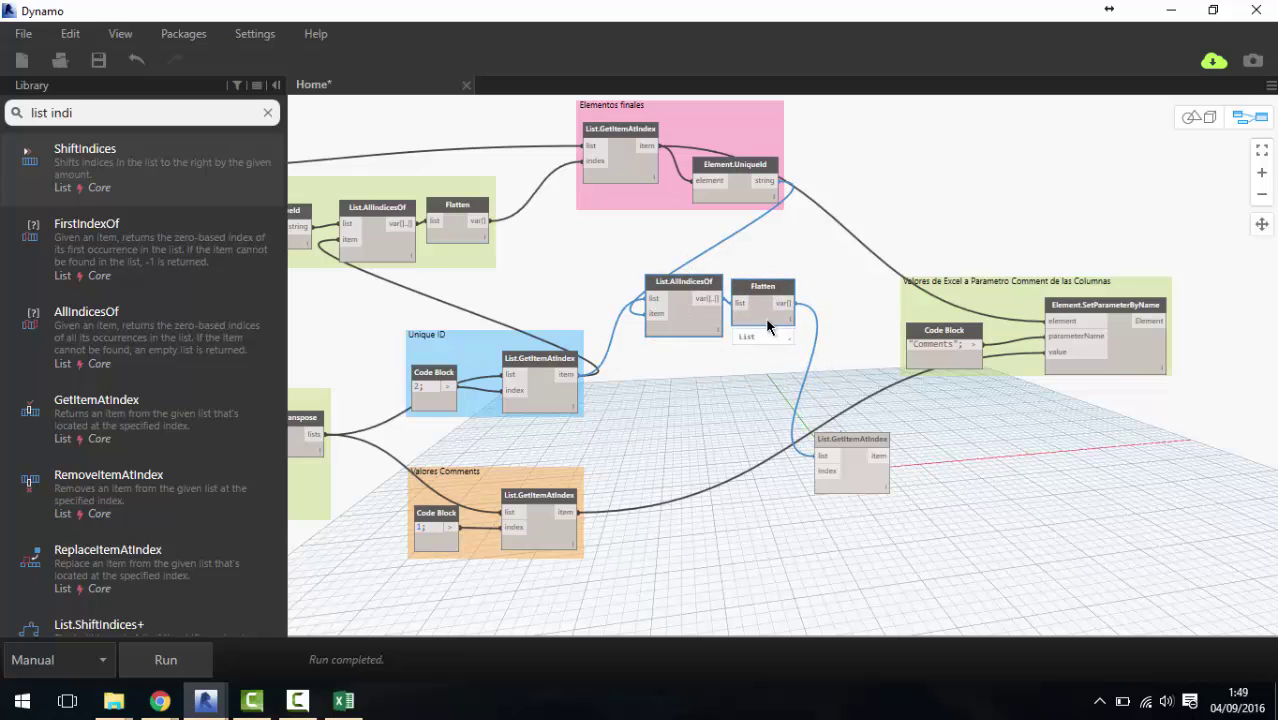
{"action": "left_click_drag", "start_coordinate": [765, 317], "coordinate": [773, 351]}
{"action": "left_click", "coordinate": [858, 489]}
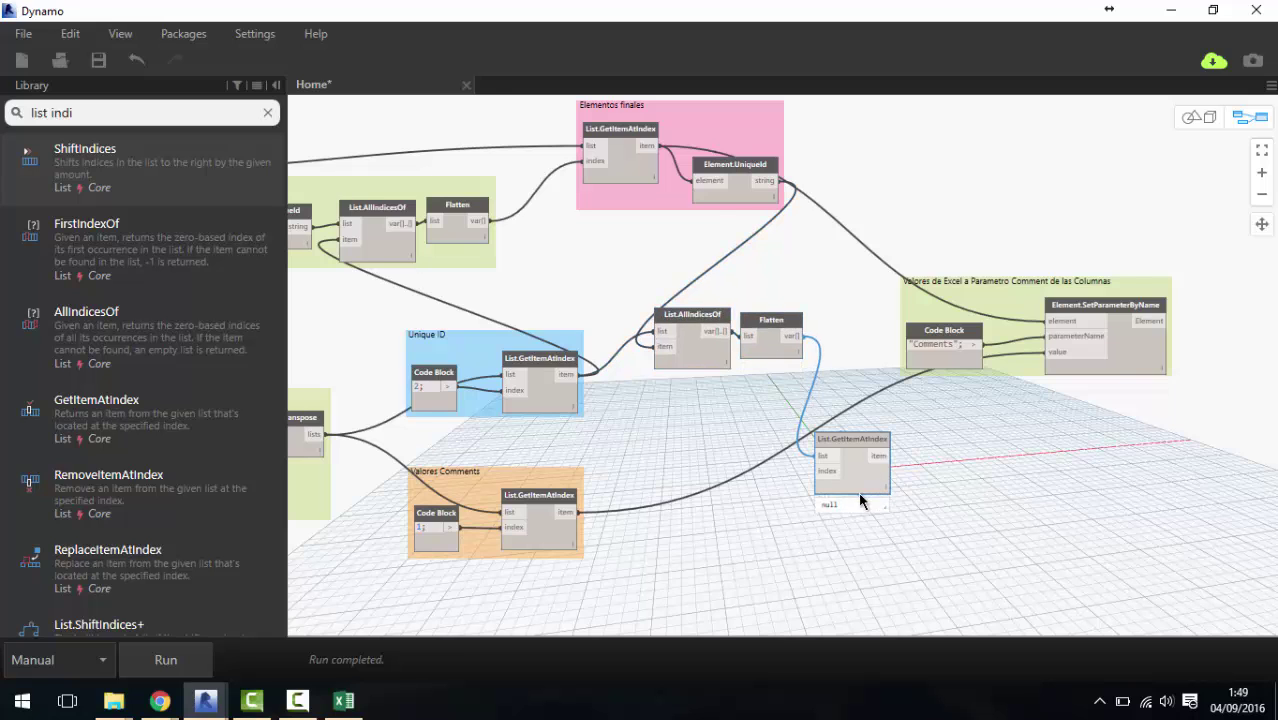
{"action": "scroll", "coordinate": [845, 483], "scroll_direction": "up", "scroll_amount": 2}
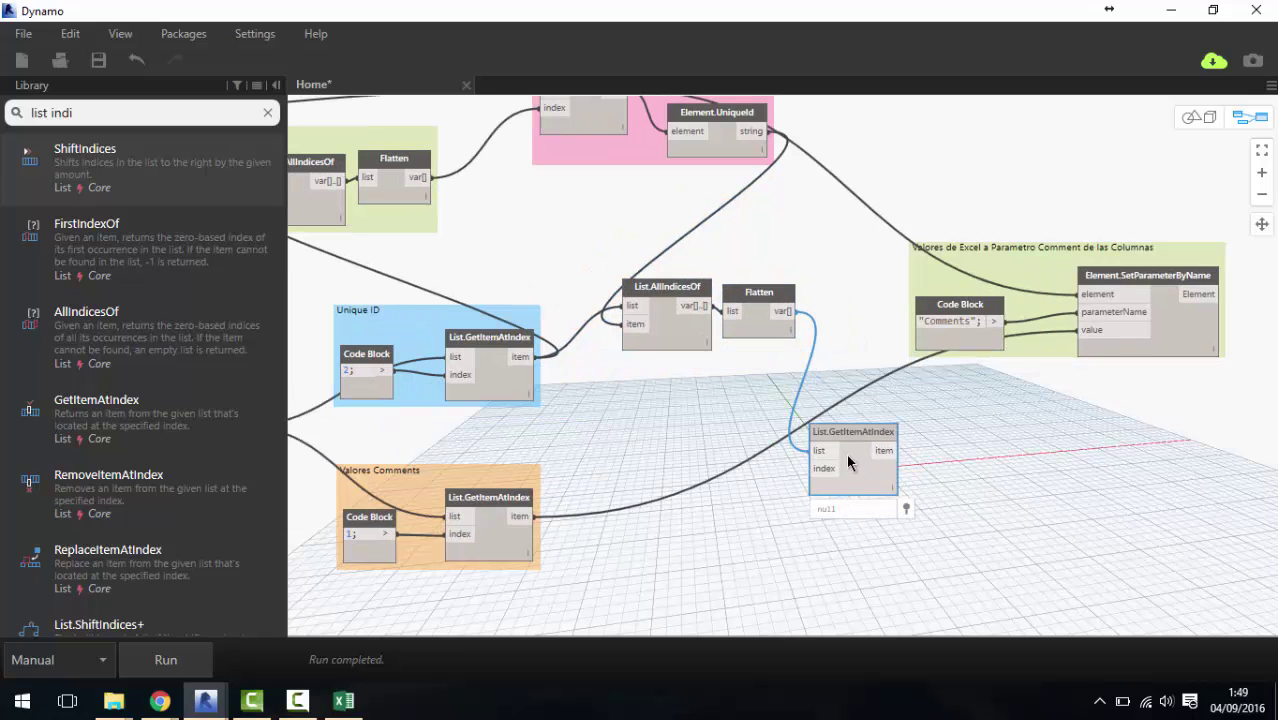
{"action": "middle_click_drag", "start_coordinate": [636, 538], "coordinate": [685, 522]}
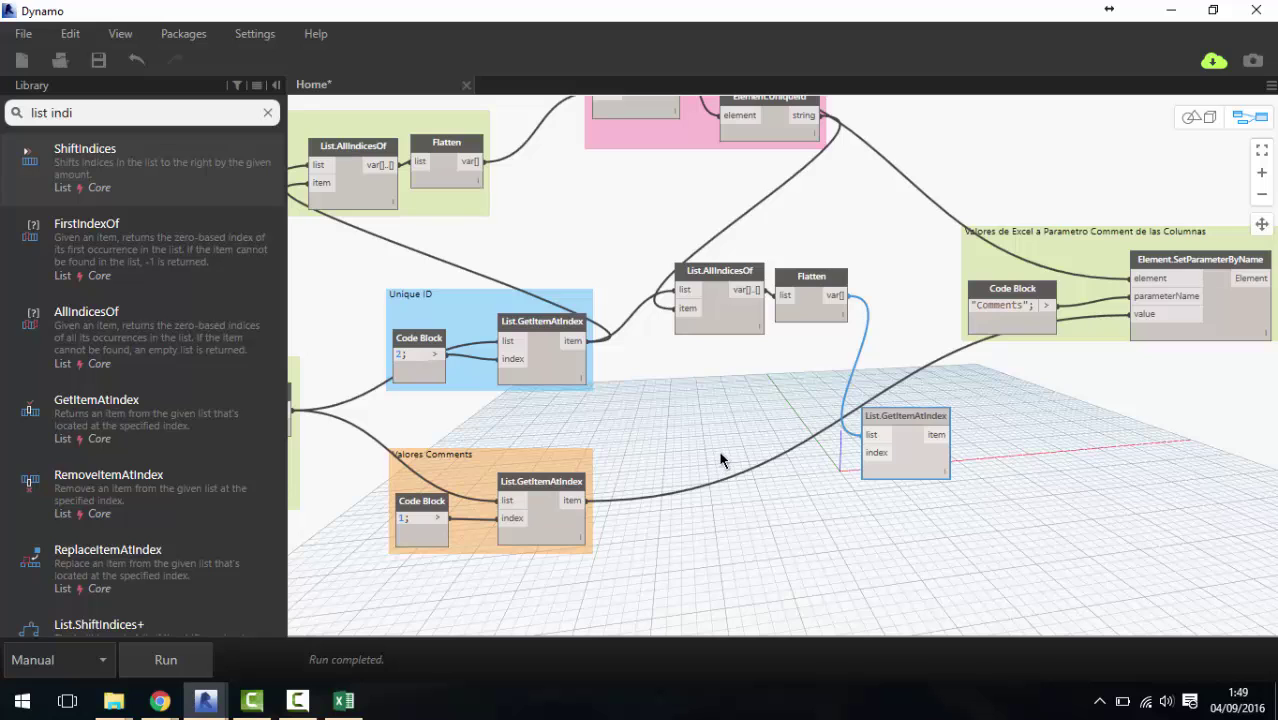
{"action": "left_click", "coordinate": [552, 530]}
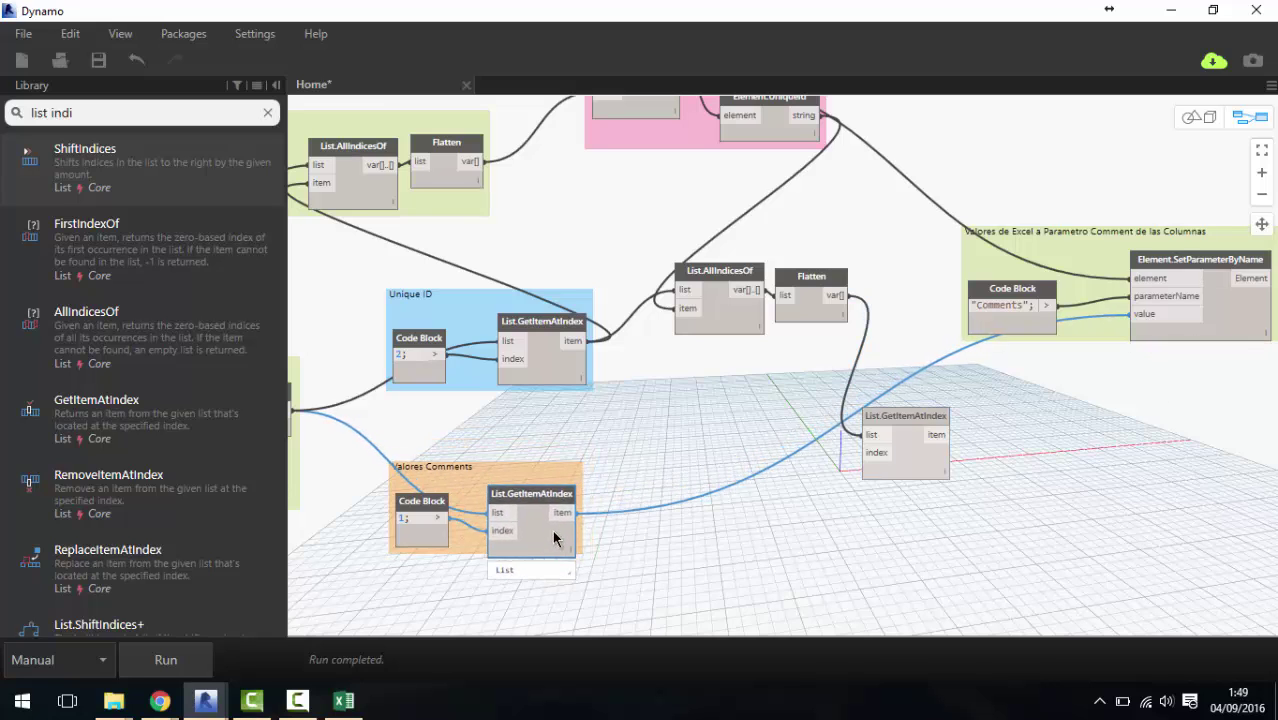
{"action": "middle_click_drag", "start_coordinate": [552, 530], "coordinate": [604, 520]}
{"action": "mouse_move", "coordinate": [530, 570]}
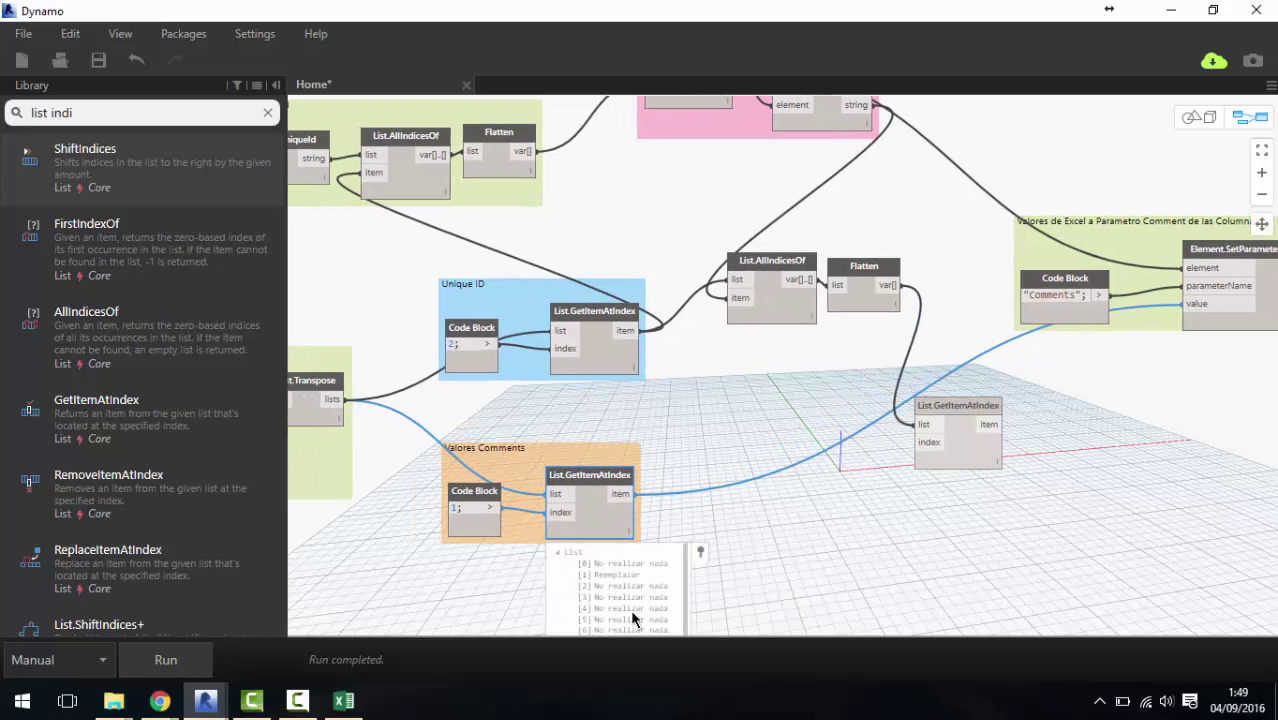
{"action": "left_click", "coordinate": [692, 537]}
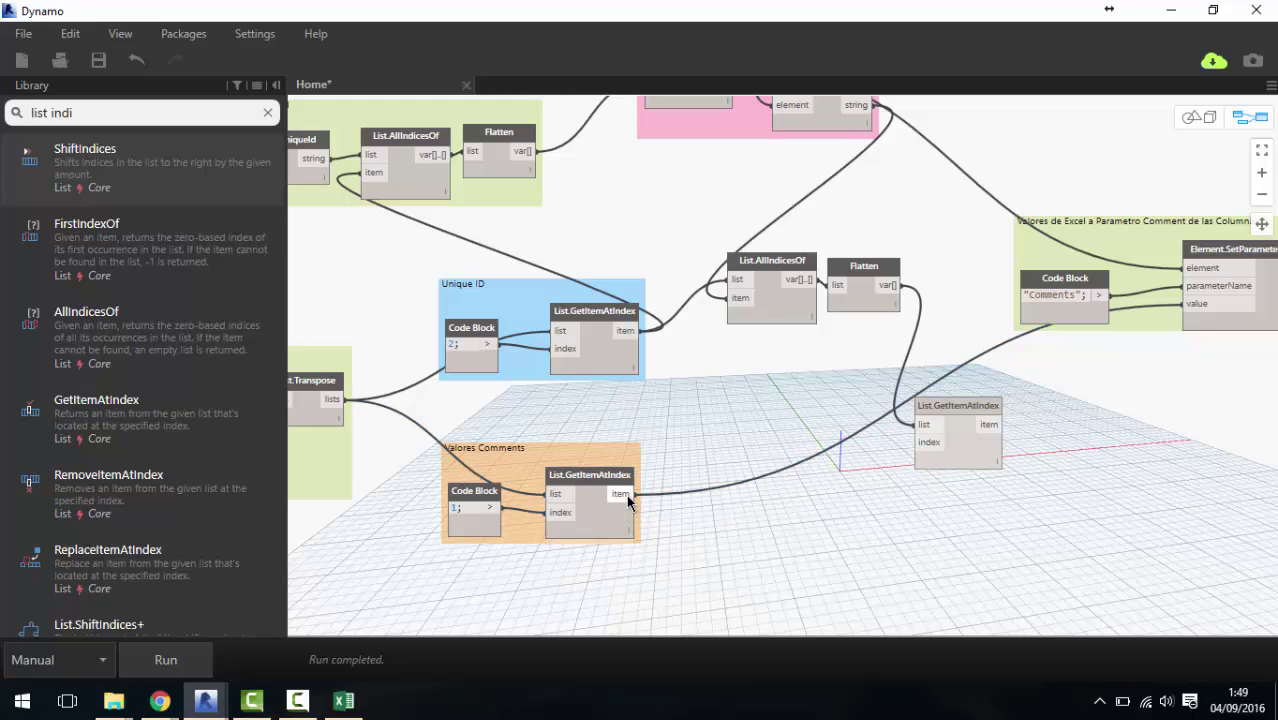
Route the Comments values through the lower List.GetItemAtIndex into SetParameterByName's value, then run.
{"action": "left_click_drag", "start_coordinate": [1196, 296], "coordinate": [920, 442]}
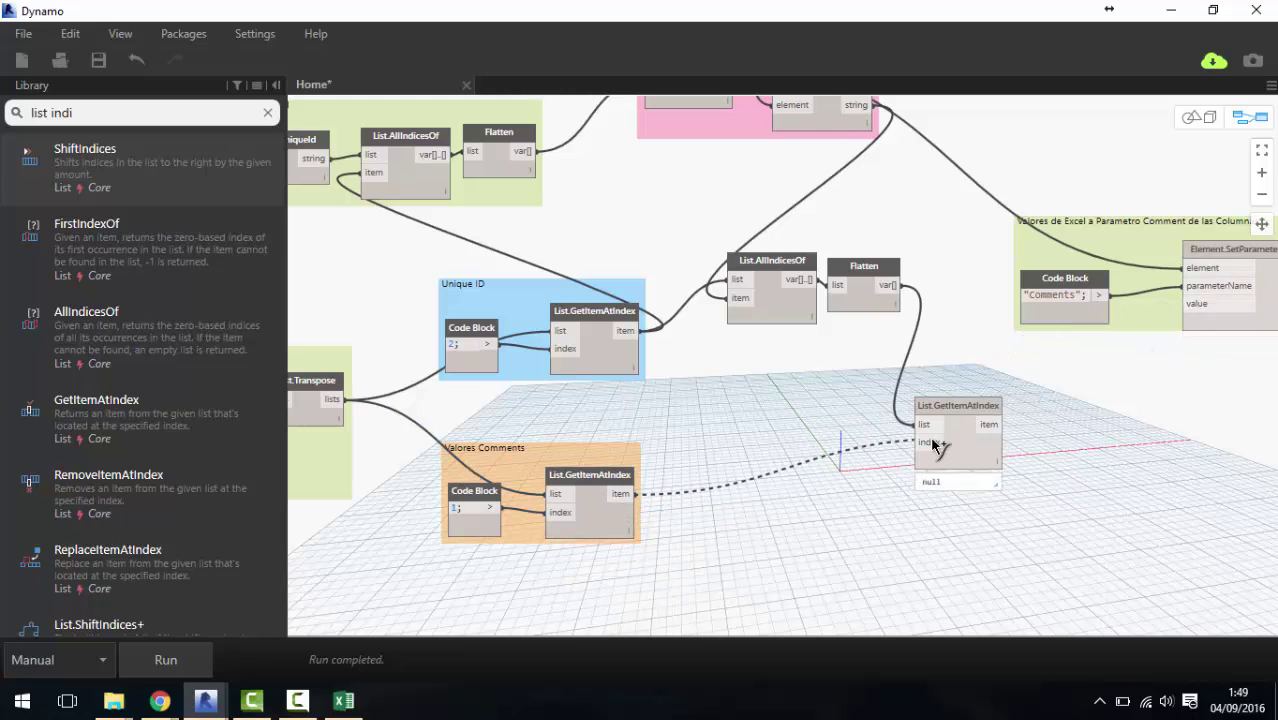
{"action": "middle_click_drag", "start_coordinate": [856, 501], "coordinate": [751, 508]}
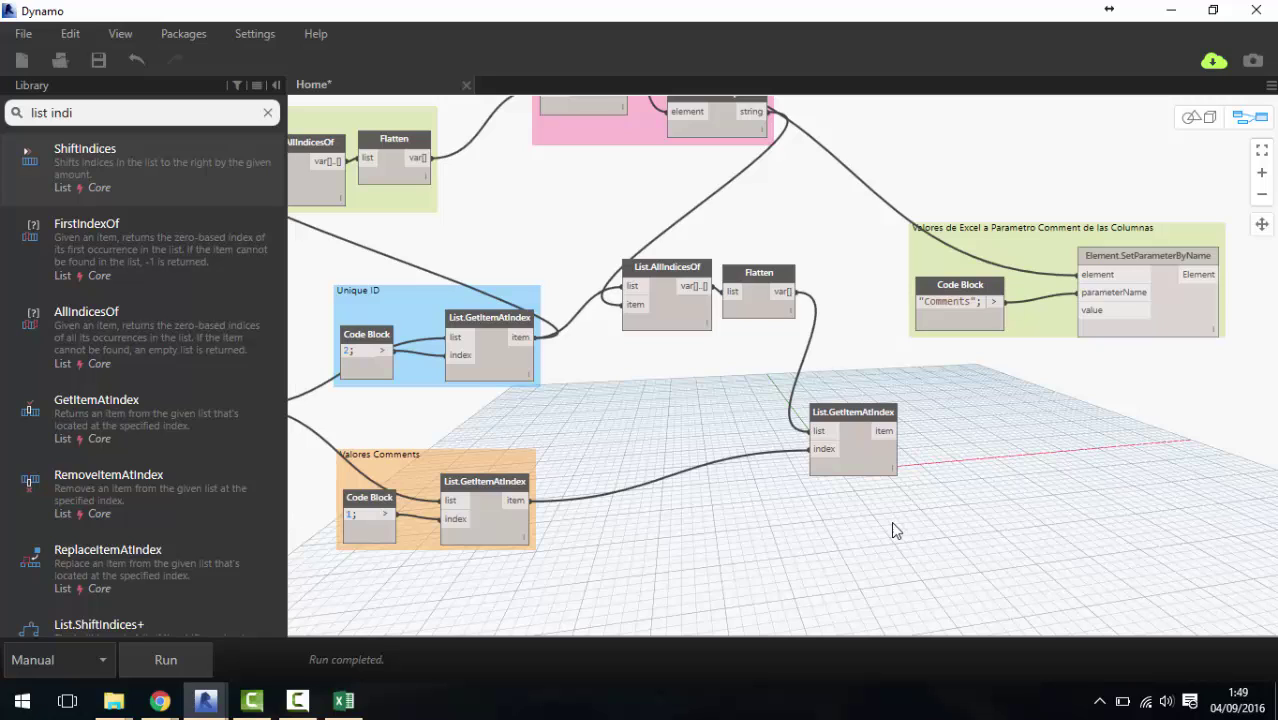
{"action": "left_click_drag", "start_coordinate": [883, 431], "coordinate": [1068, 312]}
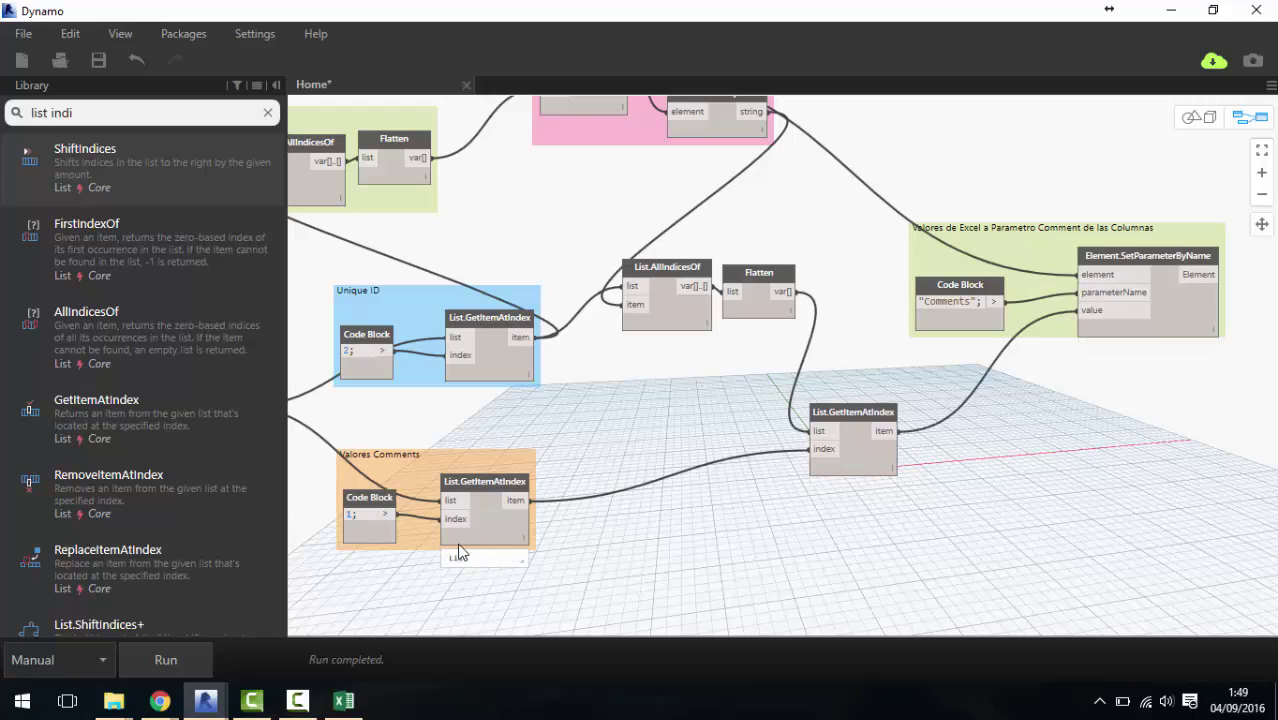
{"action": "left_click", "coordinate": [167, 660]}
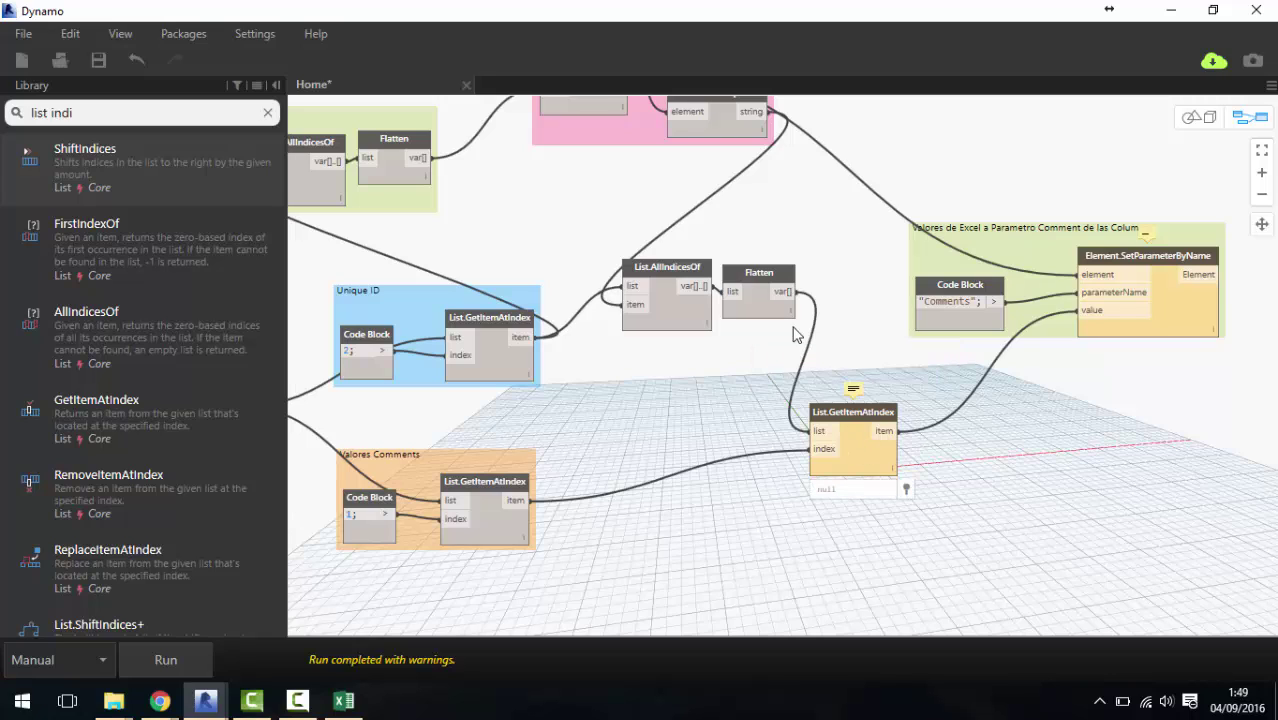
{"action": "mouse_move", "coordinate": [759, 312]}
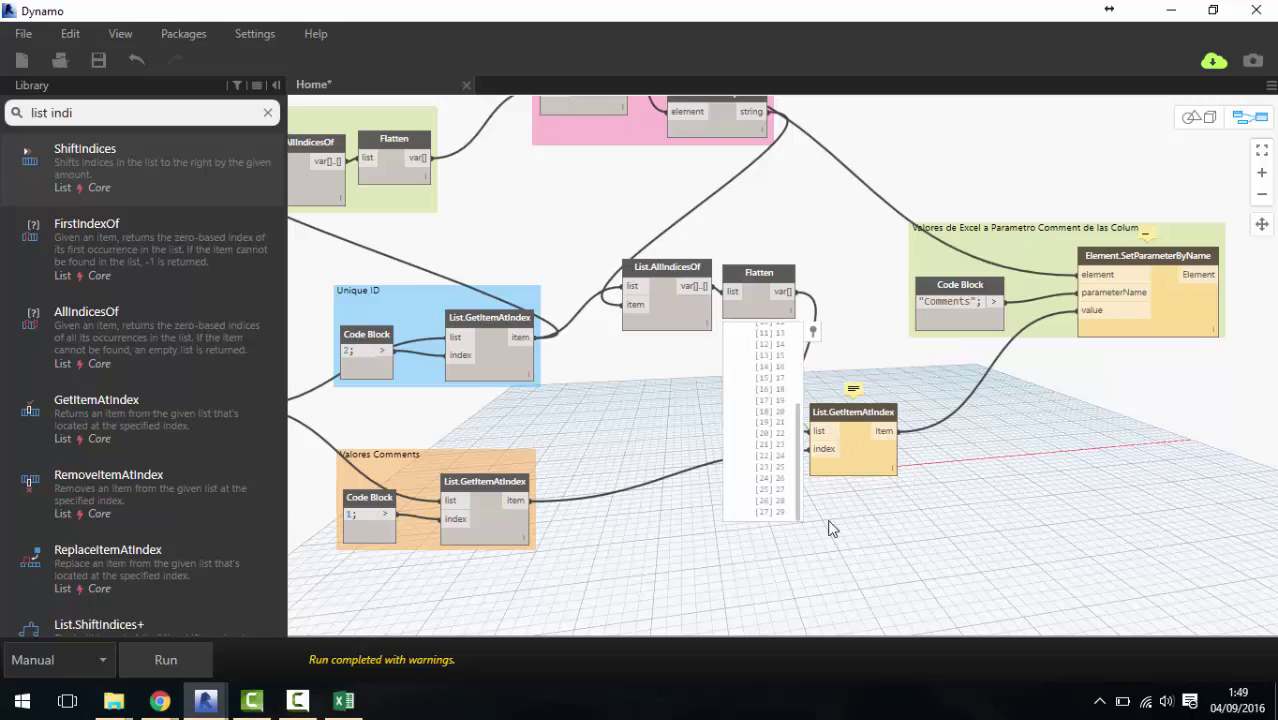
Connect Flatten's indices to the lower List.GetItemAtIndex's index input.
{"action": "left_click_drag", "start_coordinate": [786, 292], "coordinate": [812, 458]}
{"action": "left_click", "coordinate": [812, 449]}
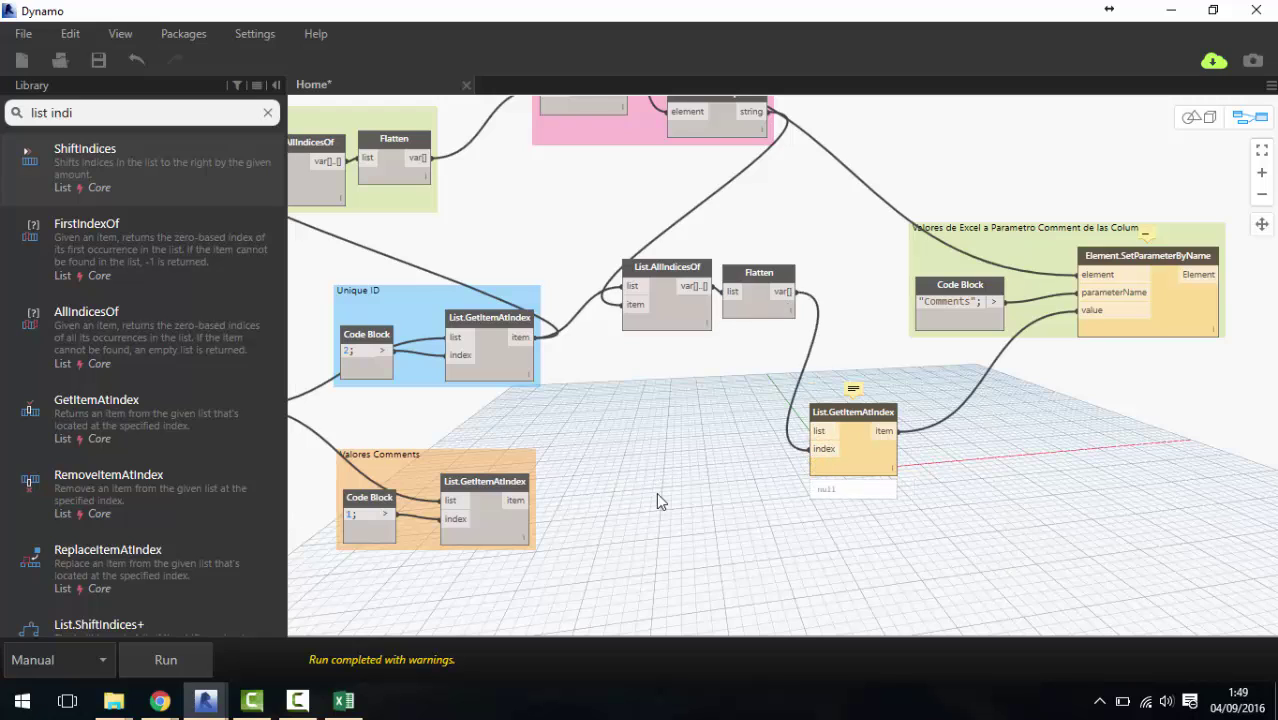
{"action": "left_click", "coordinate": [516, 500]}
{"action": "left_click", "coordinate": [812, 431]}
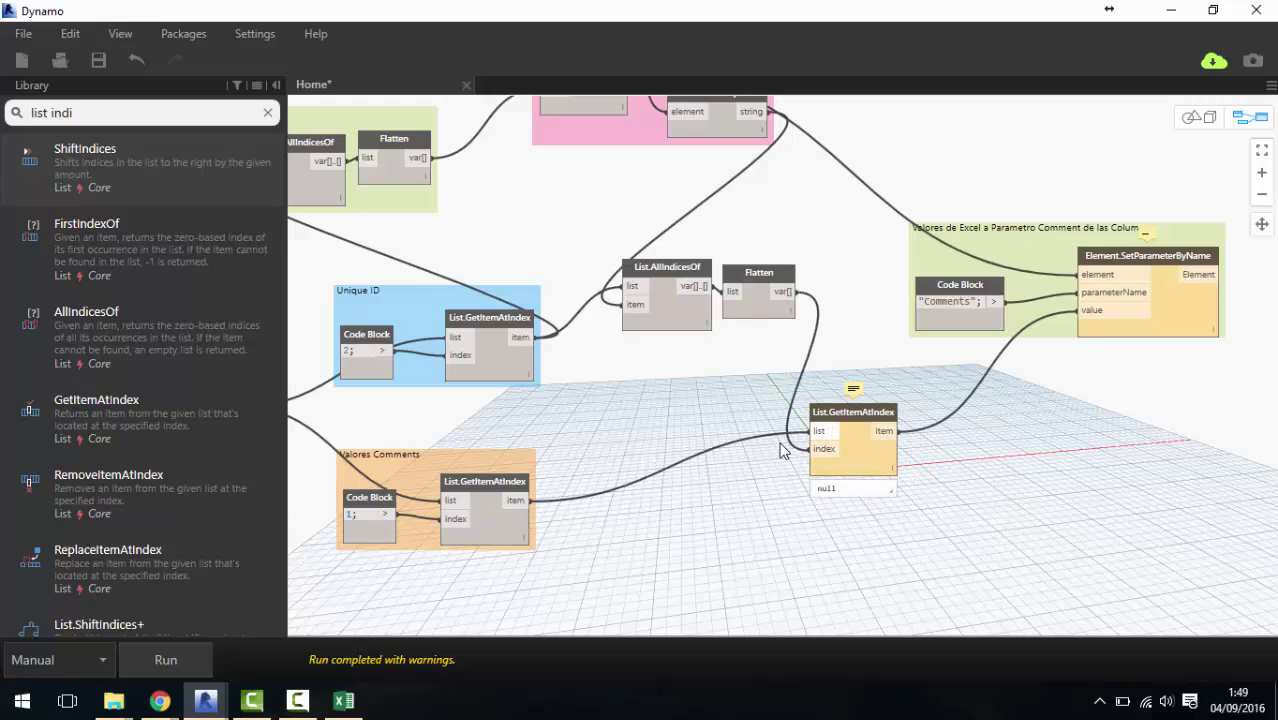
Run the graph and pin the lookup's output showing reordered Comments like 'Buen Estado'.
{"action": "left_click", "coordinate": [182, 662]}
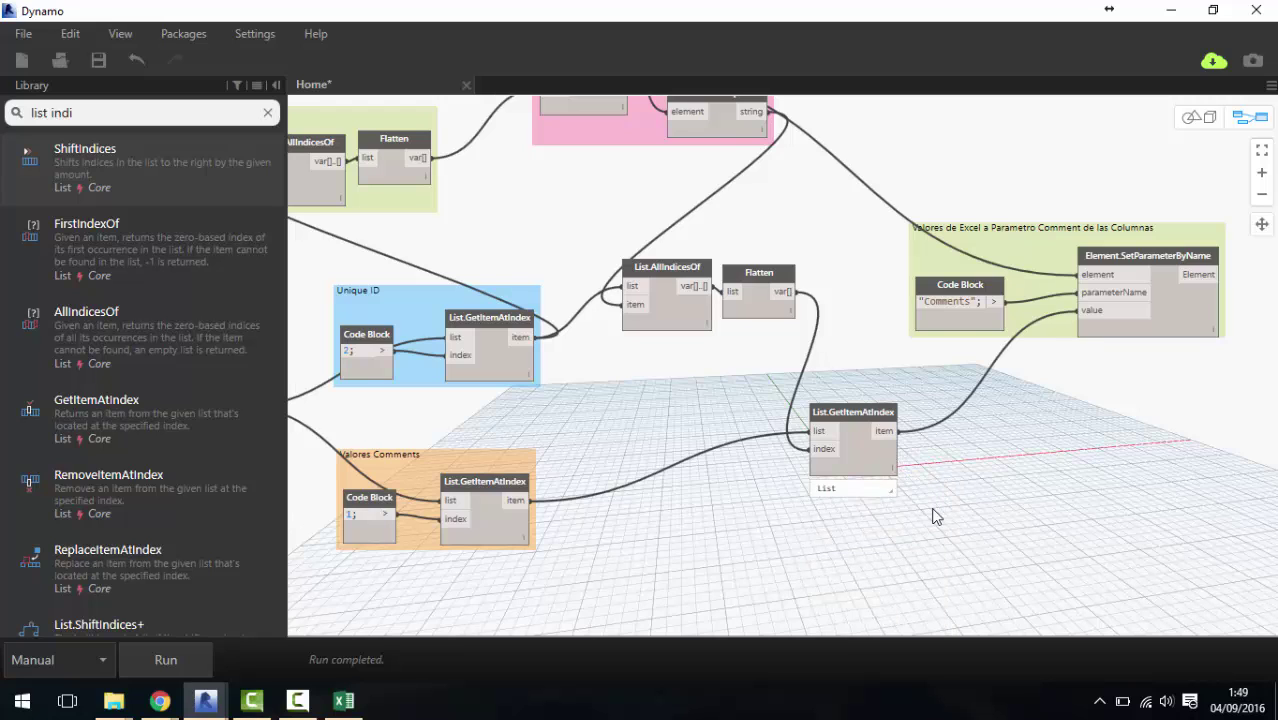
{"action": "middle_click_drag", "start_coordinate": [932, 516], "coordinate": [812, 370]}
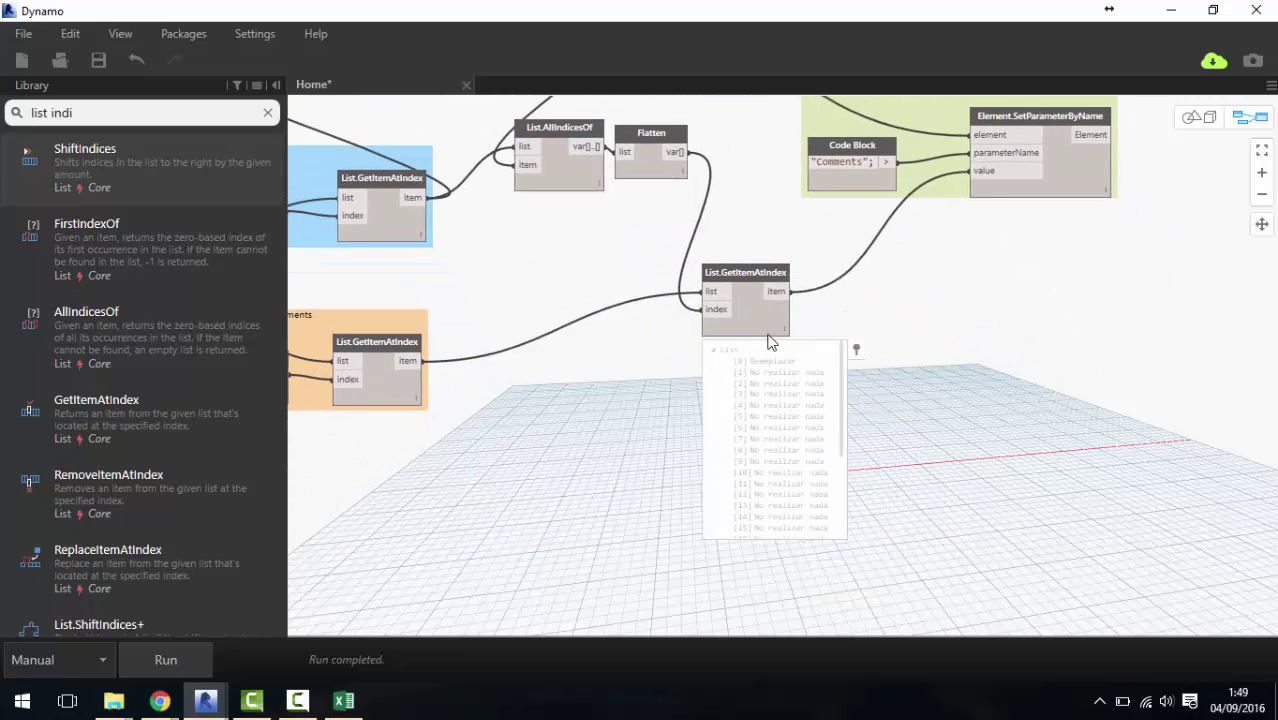
{"action": "left_click_drag", "start_coordinate": [843, 396], "coordinate": [843, 492]}
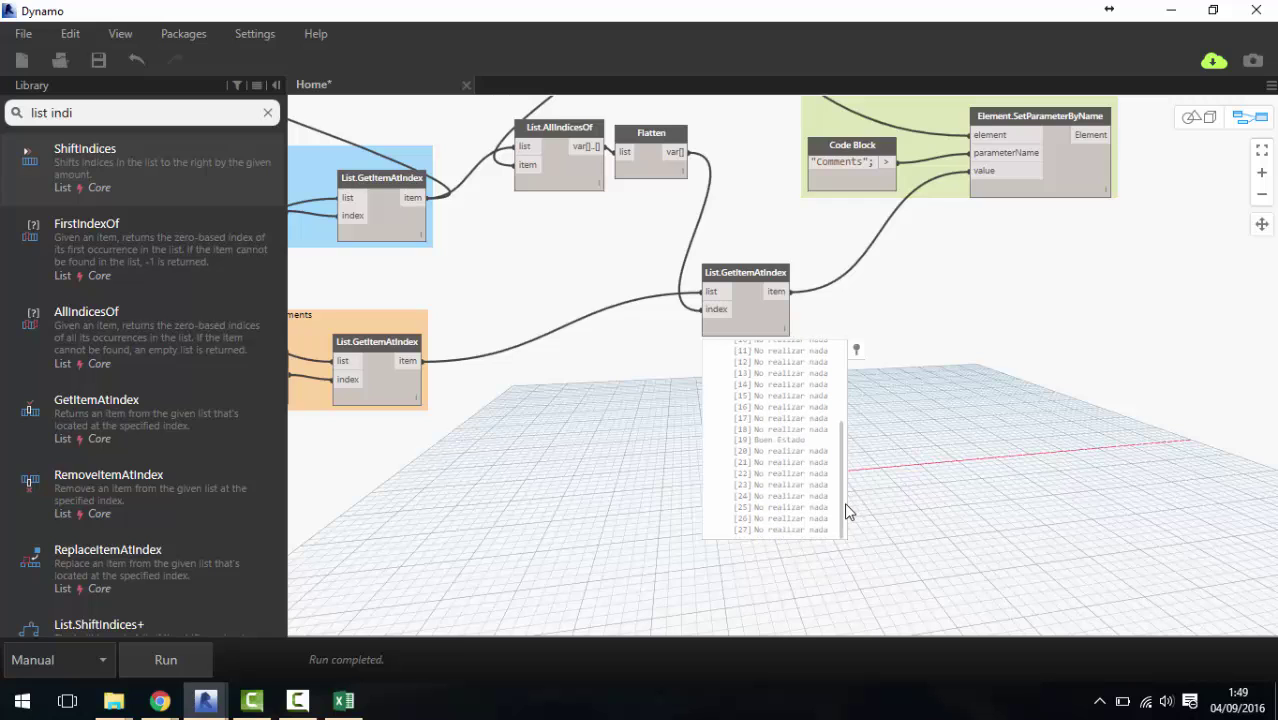
{"action": "left_click", "coordinate": [856, 350]}
{"action": "scroll", "coordinate": [890, 316], "scroll_direction": "down", "scroll_amount": 3}
{"action": "mouse_move", "coordinate": [568, 125]}
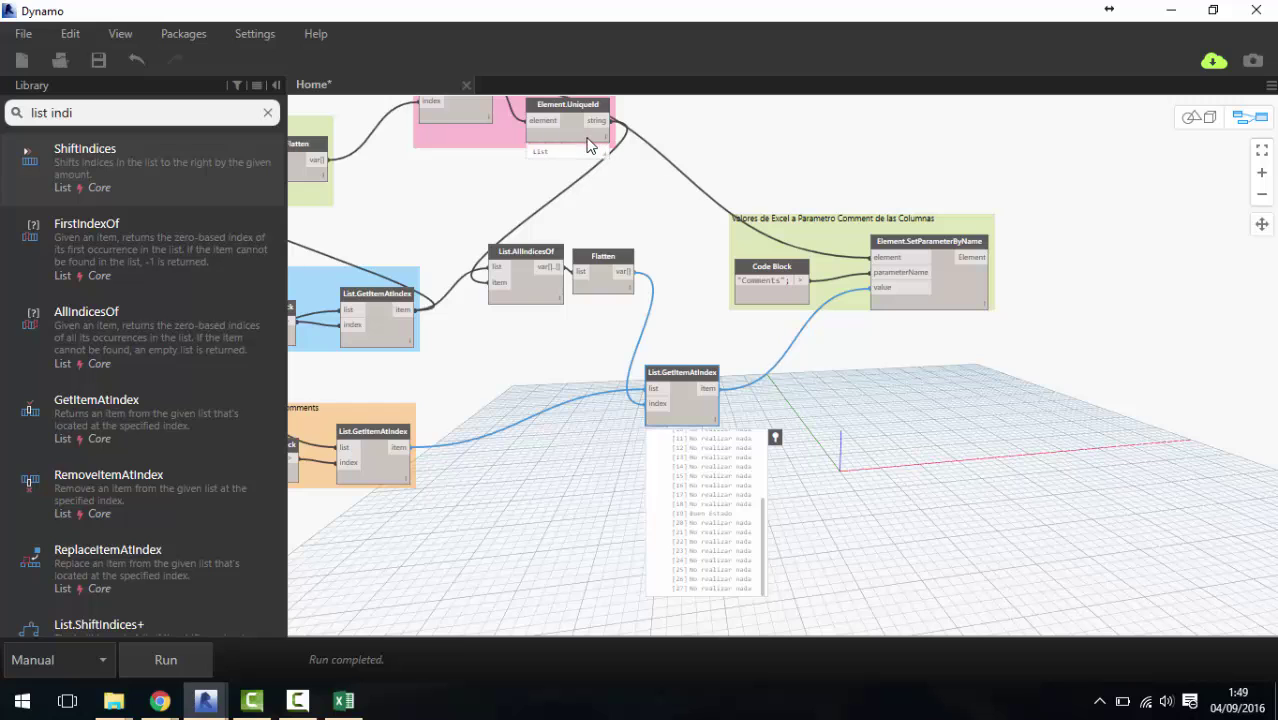
Move Element.UniqueId lower in the pink group and hide Dynamo to reveal Revit.
{"action": "left_click_drag", "start_coordinate": [585, 142], "coordinate": [560, 200]}
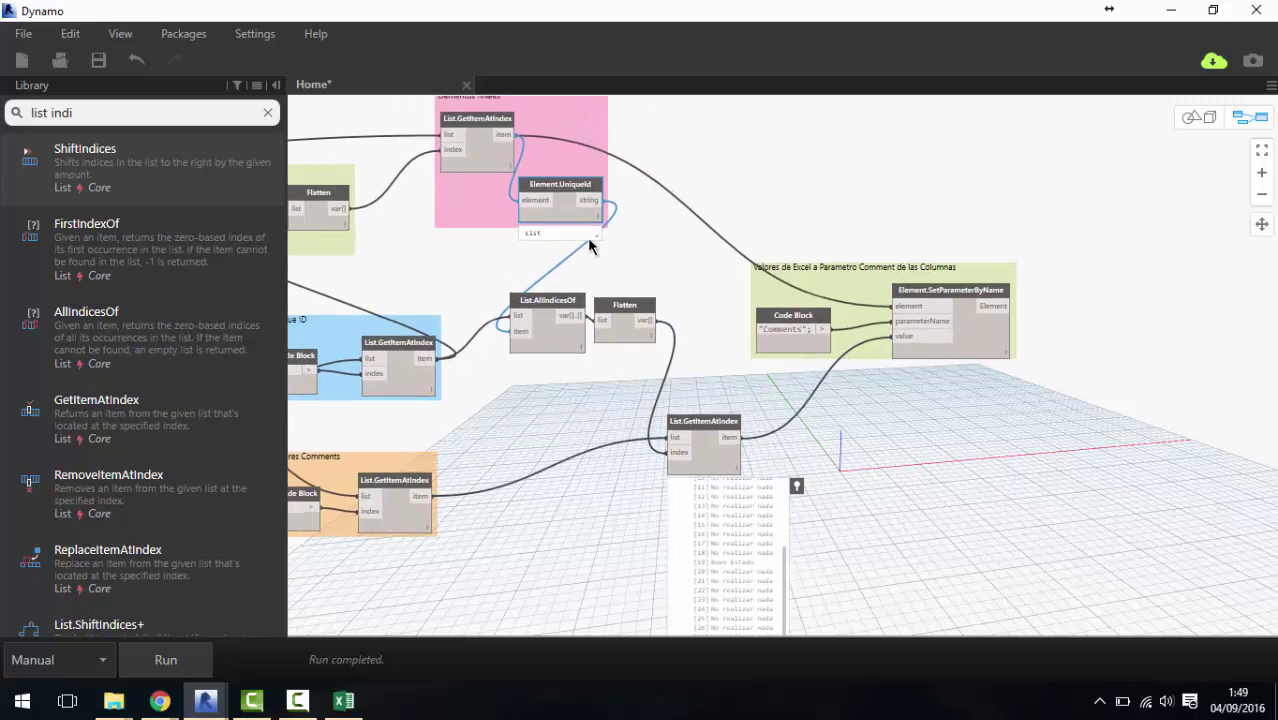
{"action": "mouse_move", "coordinate": [500, 170]}
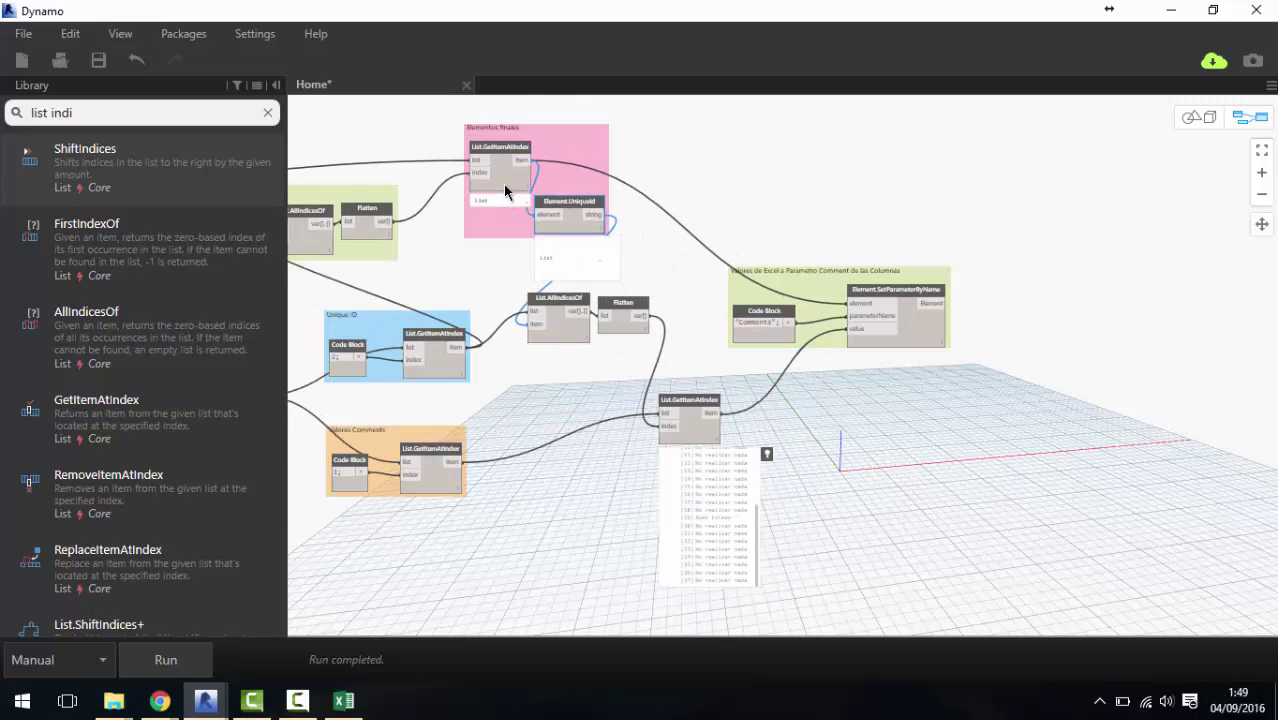
{"action": "scroll", "coordinate": [503, 184], "scroll_direction": "up", "scroll_amount": 2}
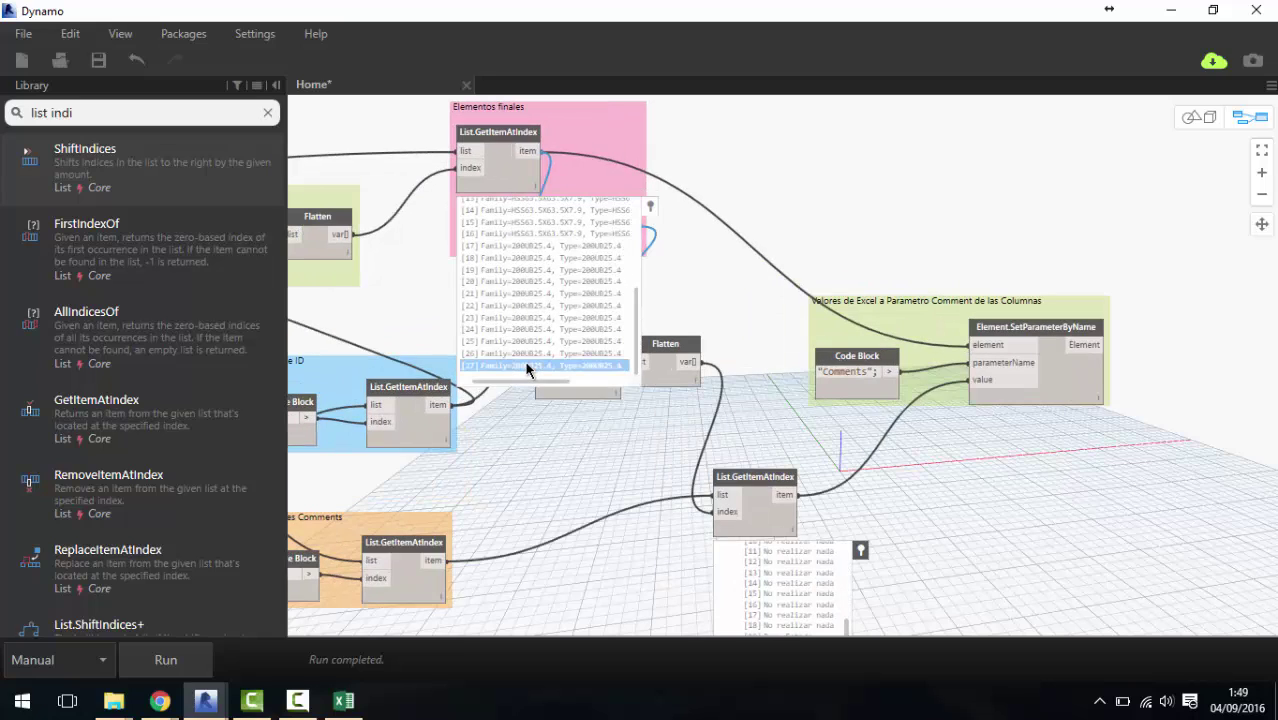
{"action": "left_click", "coordinate": [1170, 10]}
{"action": "middle_click_drag", "start_coordinate": [388, 545], "coordinate": [535, 510]}
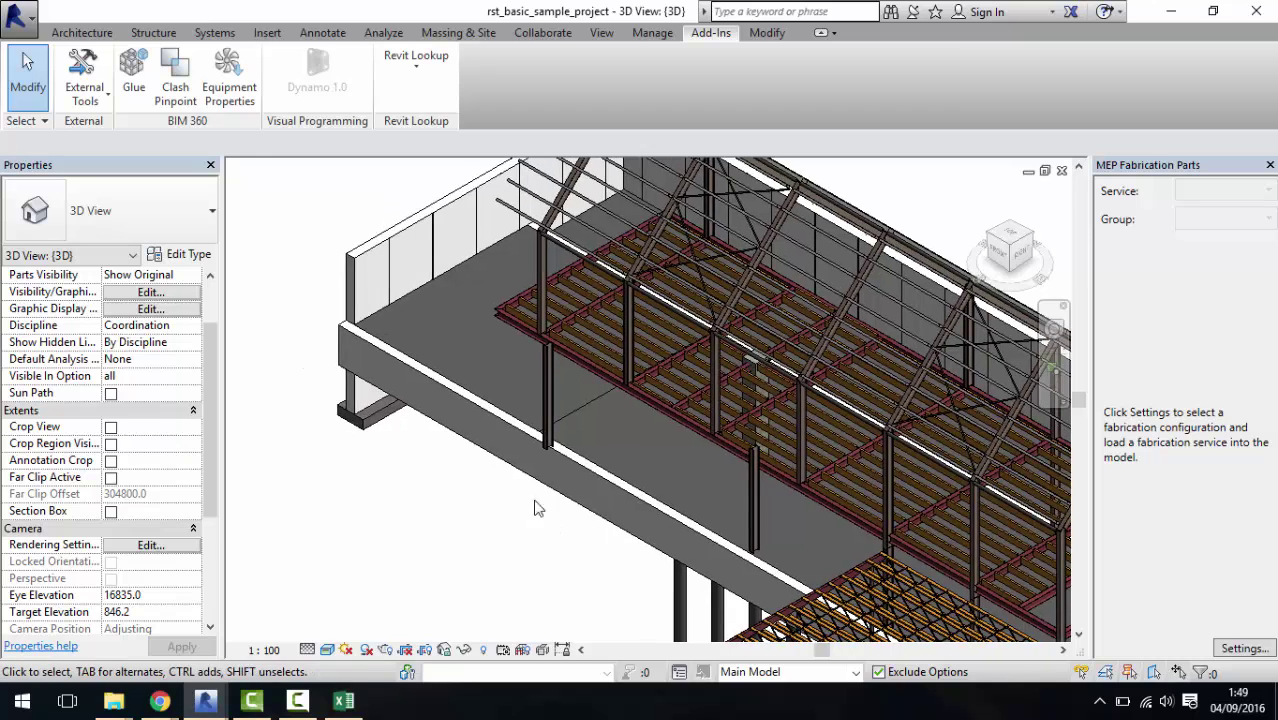
{"action": "left_click", "coordinate": [542, 276]}
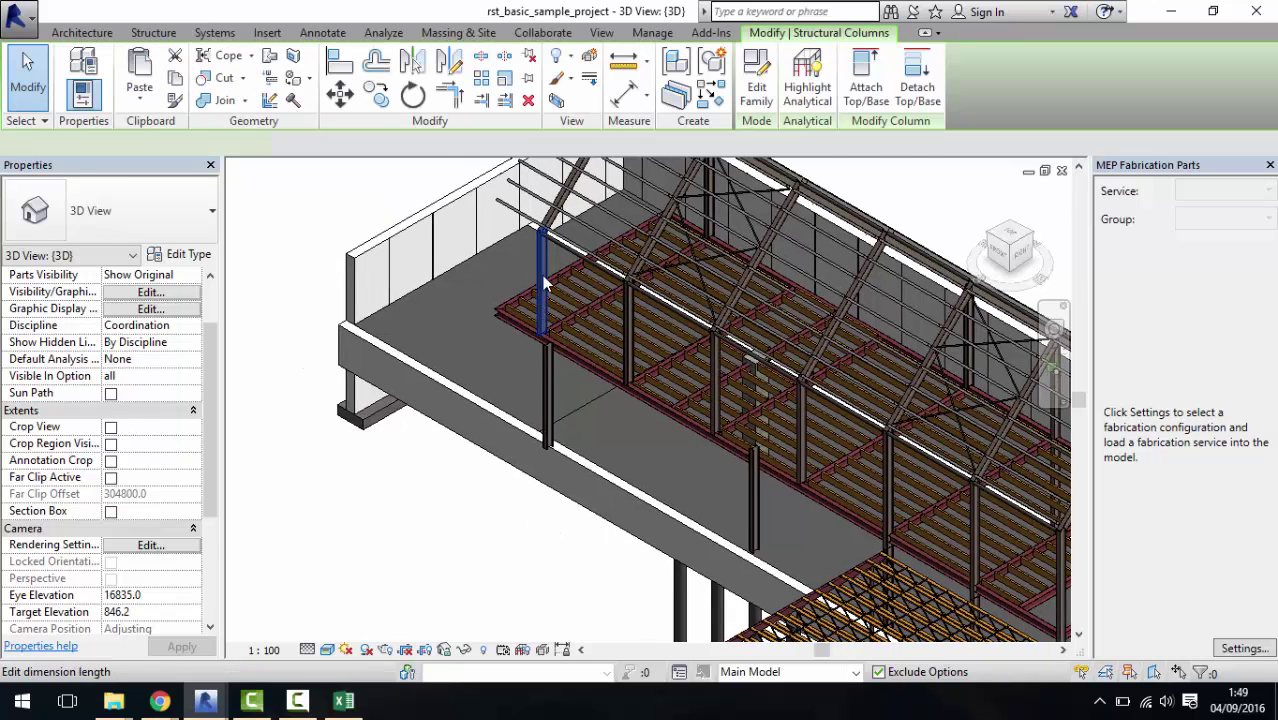
{"action": "left_click", "coordinate": [634, 316]}
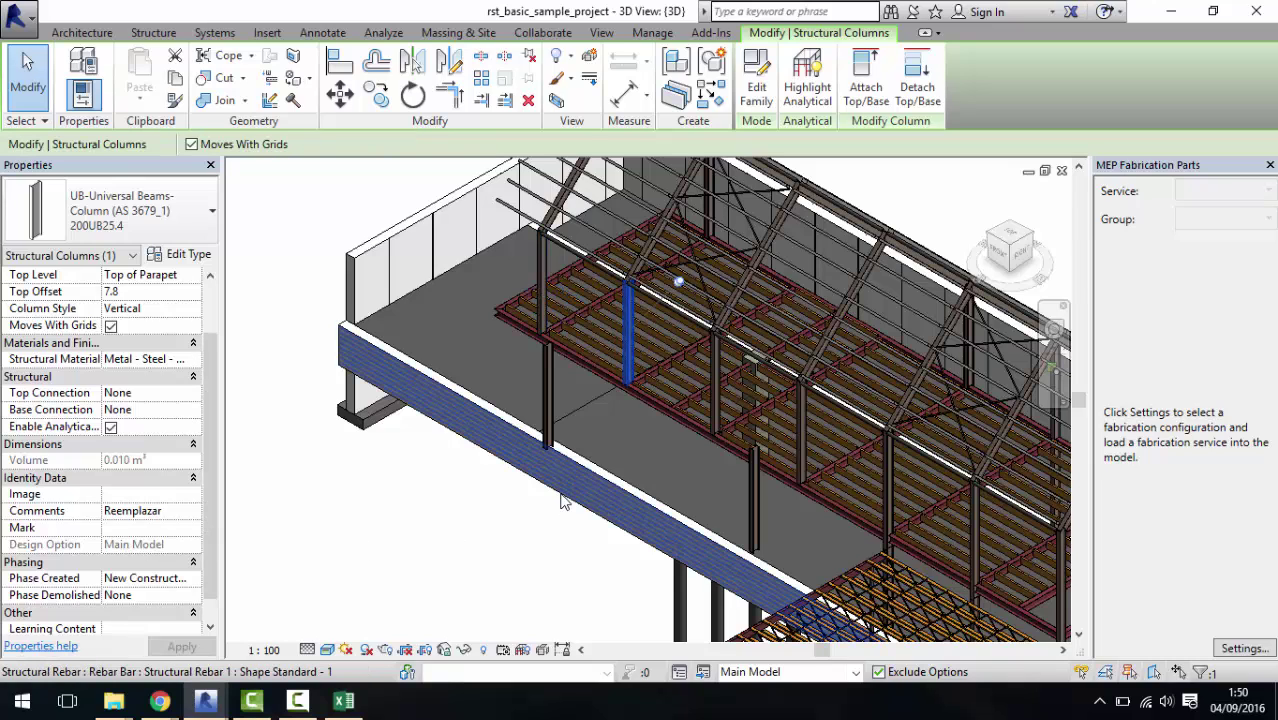
{"action": "left_click", "coordinate": [538, 555]}
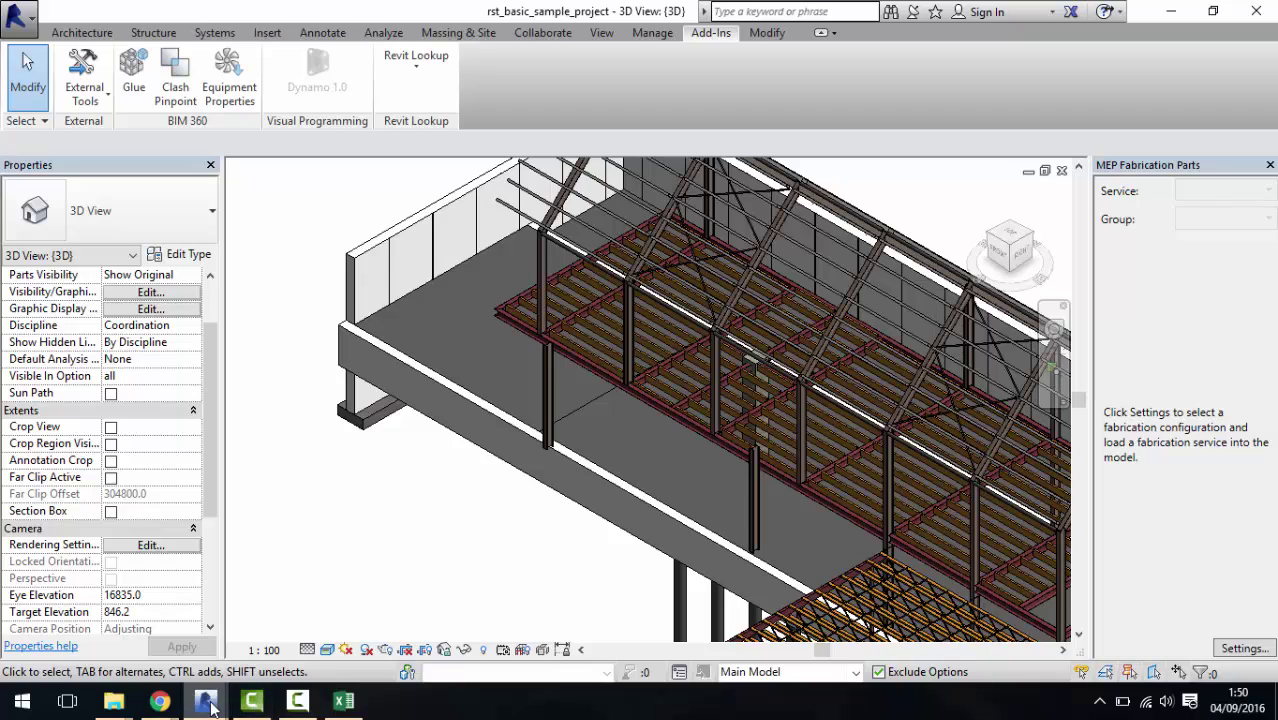
Switch from Revit back to Dynamo and zoom out to show the full Comments-matching graph.
{"action": "mouse_move", "coordinate": [205, 701]}
{"action": "left_click", "coordinate": [305, 620]}
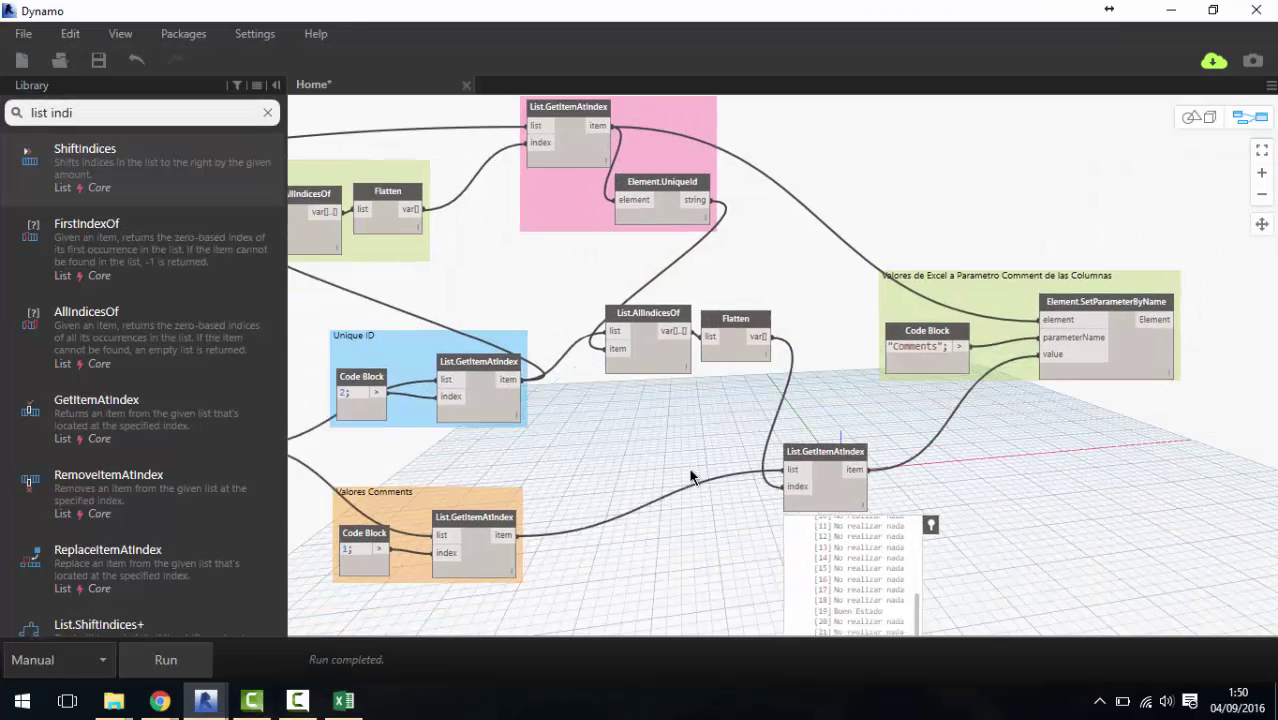
{"action": "scroll", "coordinate": [780, 470], "scroll_direction": "down", "scroll_amount": 2}
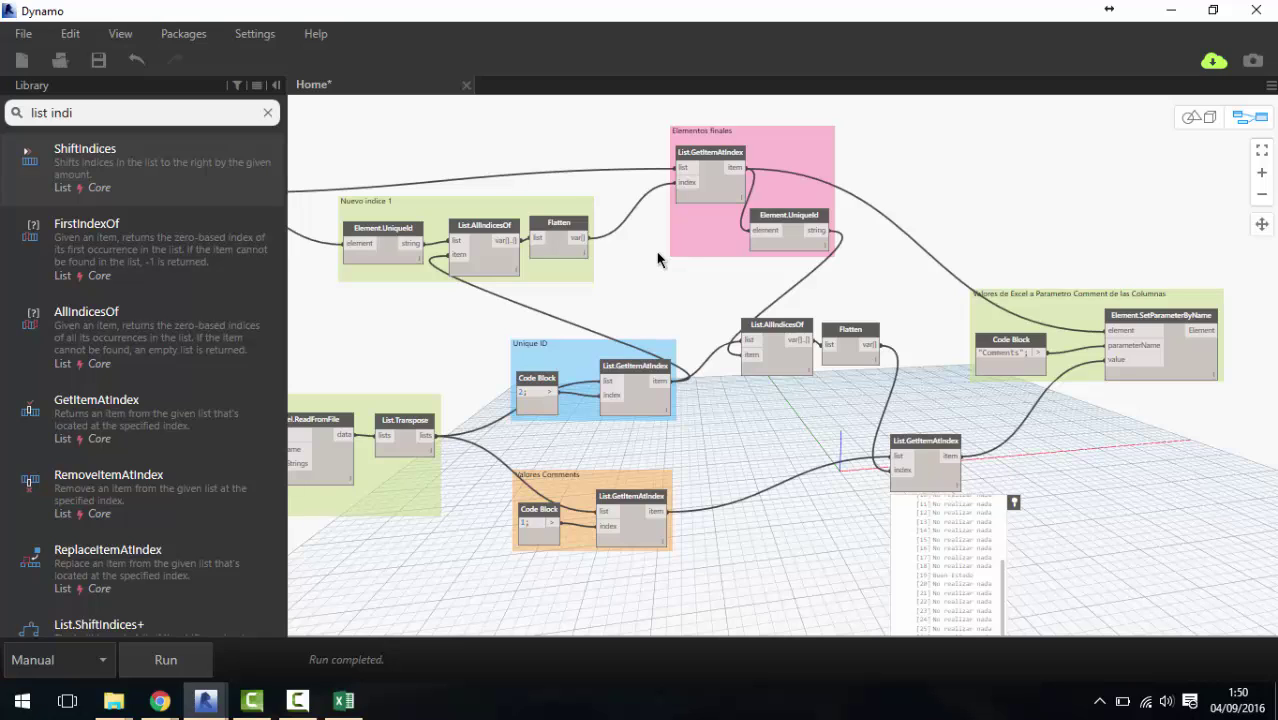
{"action": "middle_click_drag", "start_coordinate": [670, 271], "coordinate": [742, 285]}
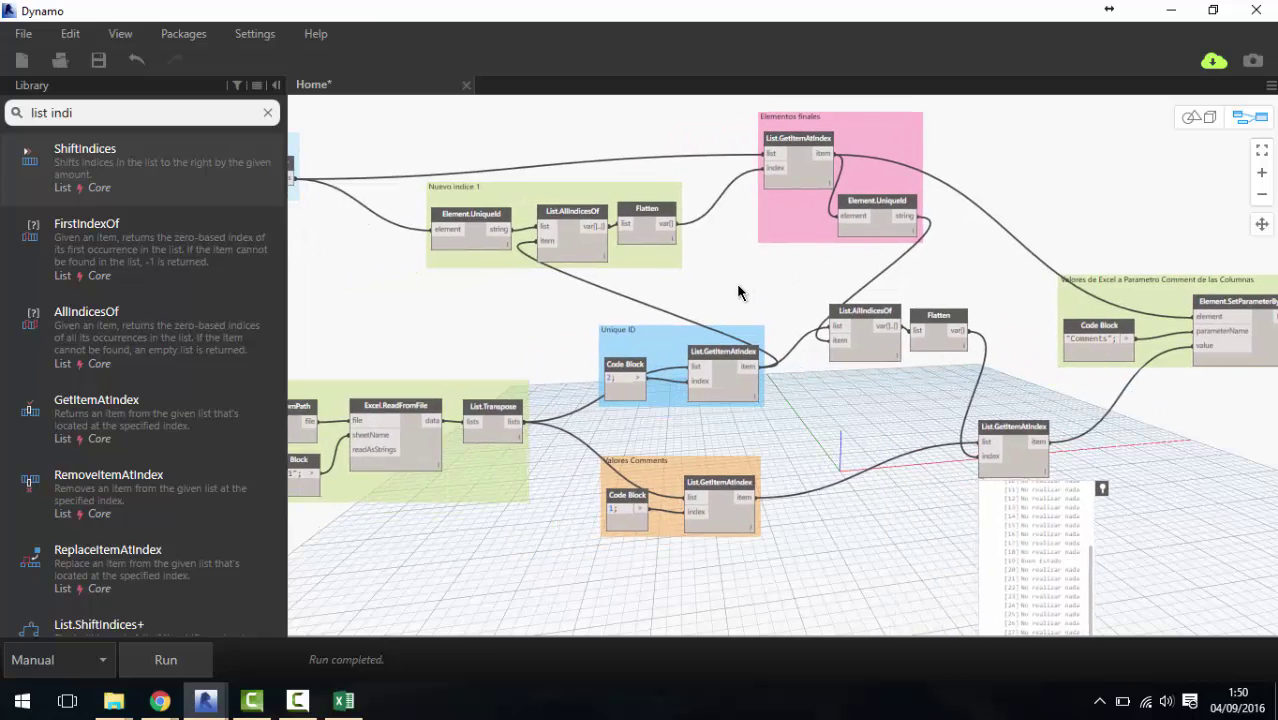
{"action": "scroll", "coordinate": [742, 285], "scroll_direction": "down", "scroll_amount": 2}
{"action": "scroll", "coordinate": [742, 316], "scroll_direction": "up", "scroll_amount": 2}
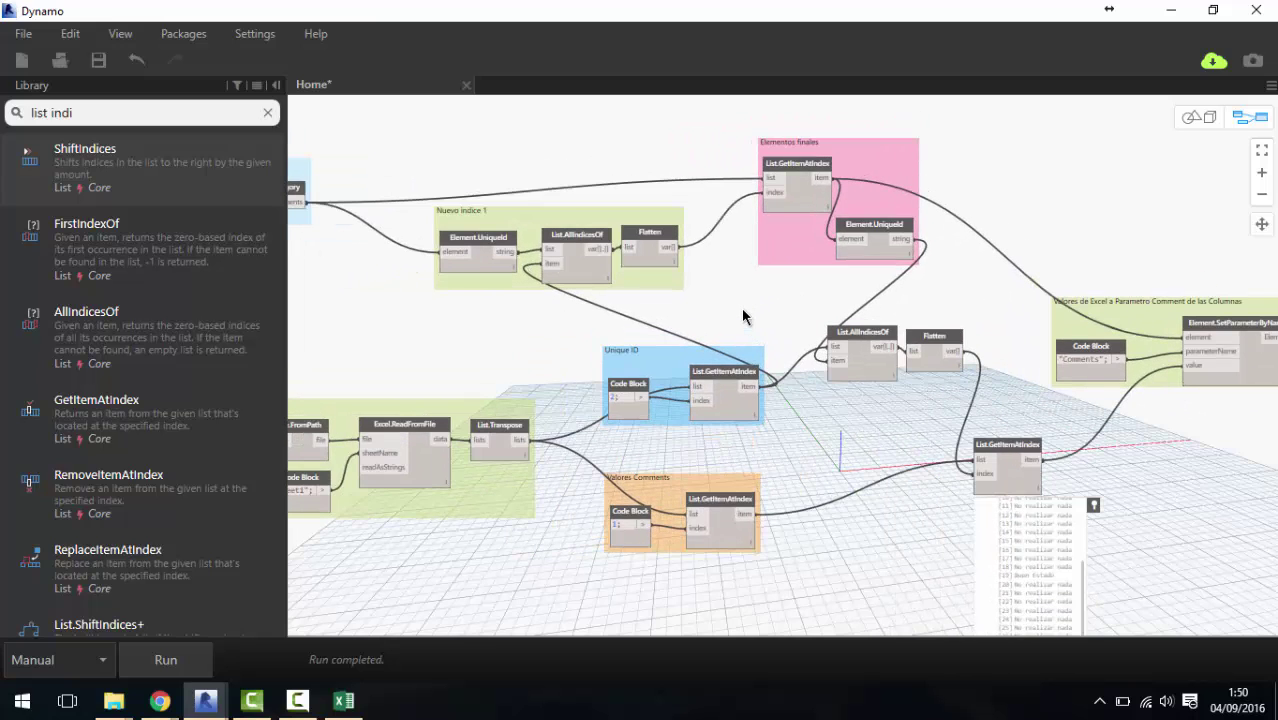